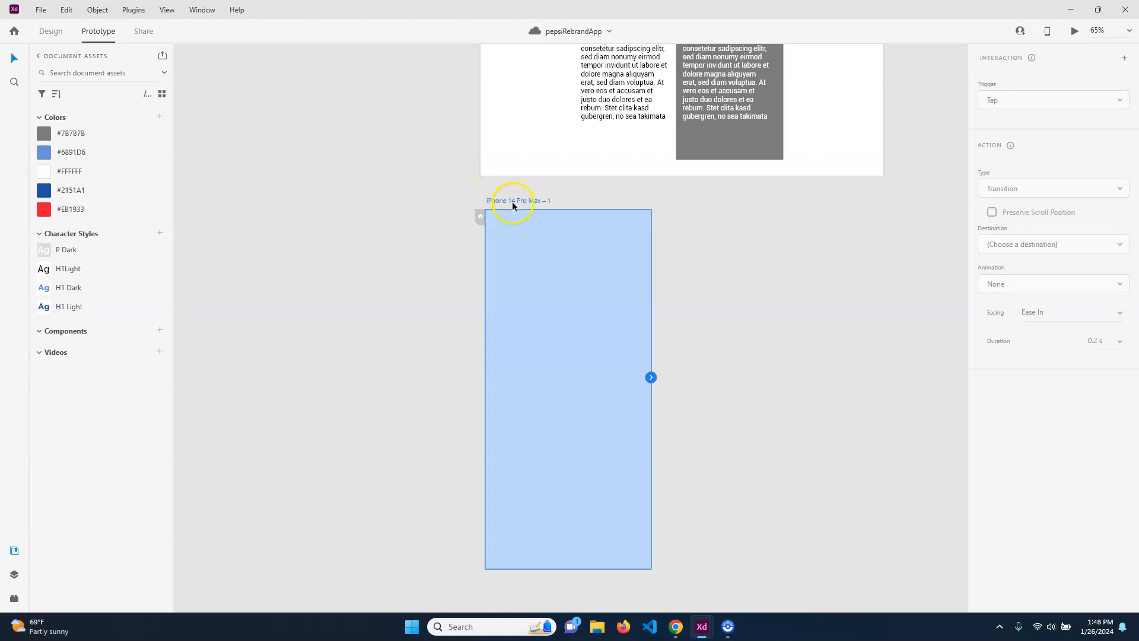
# Rename the iPhone 14 Pro Max artboard to Home
pyautogui.write('Home')
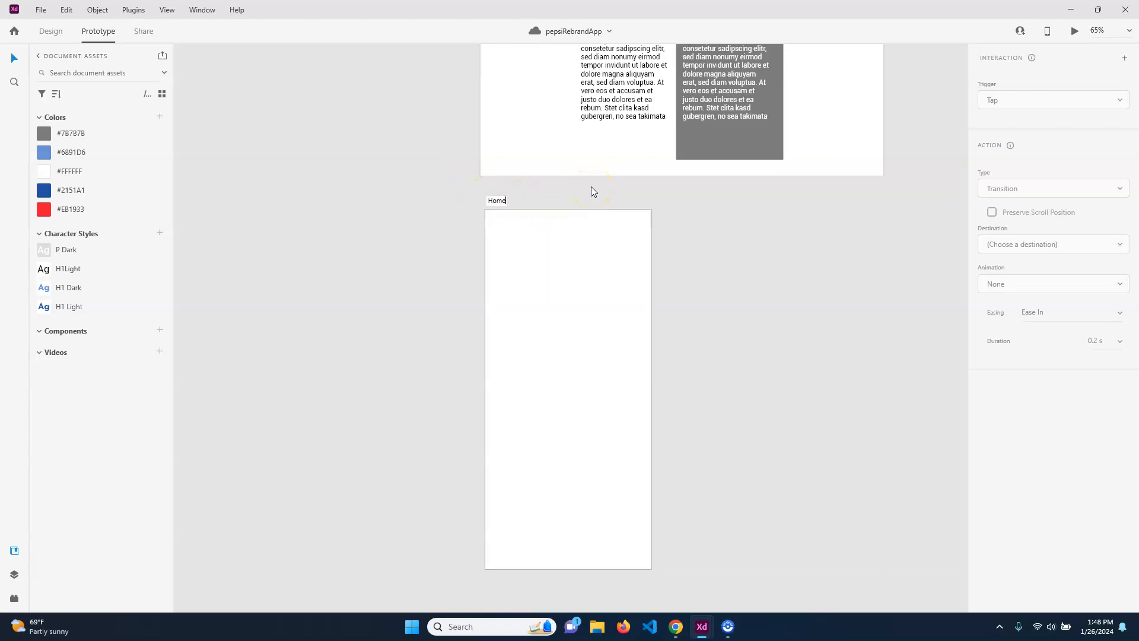
pyautogui.press('Return')
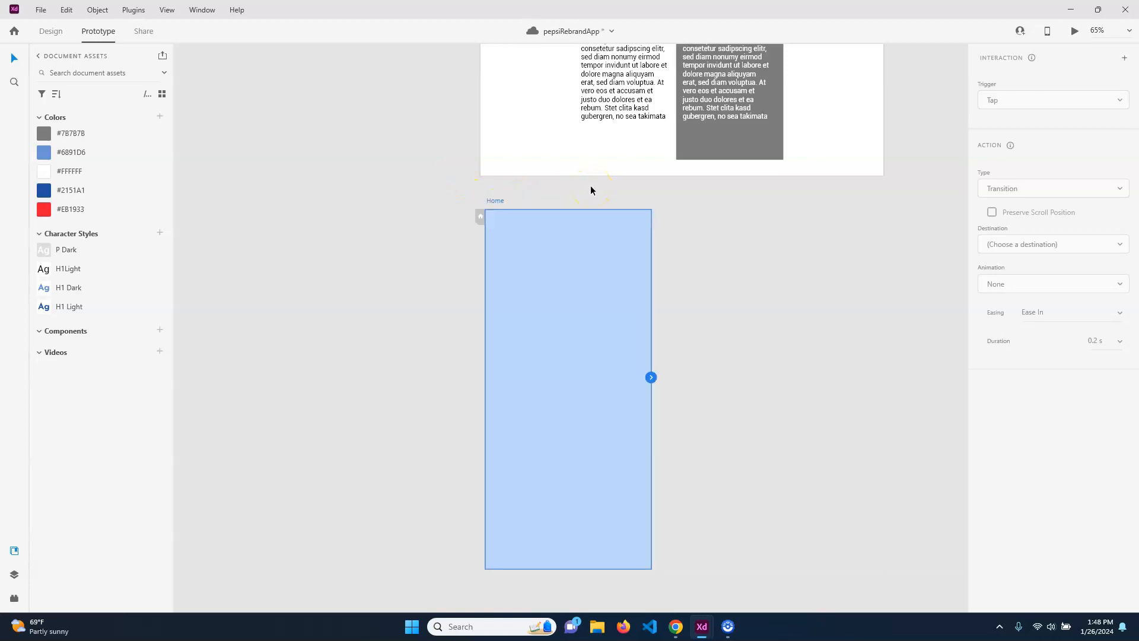
pyautogui.click(704, 276)
pyautogui.click(711, 302)
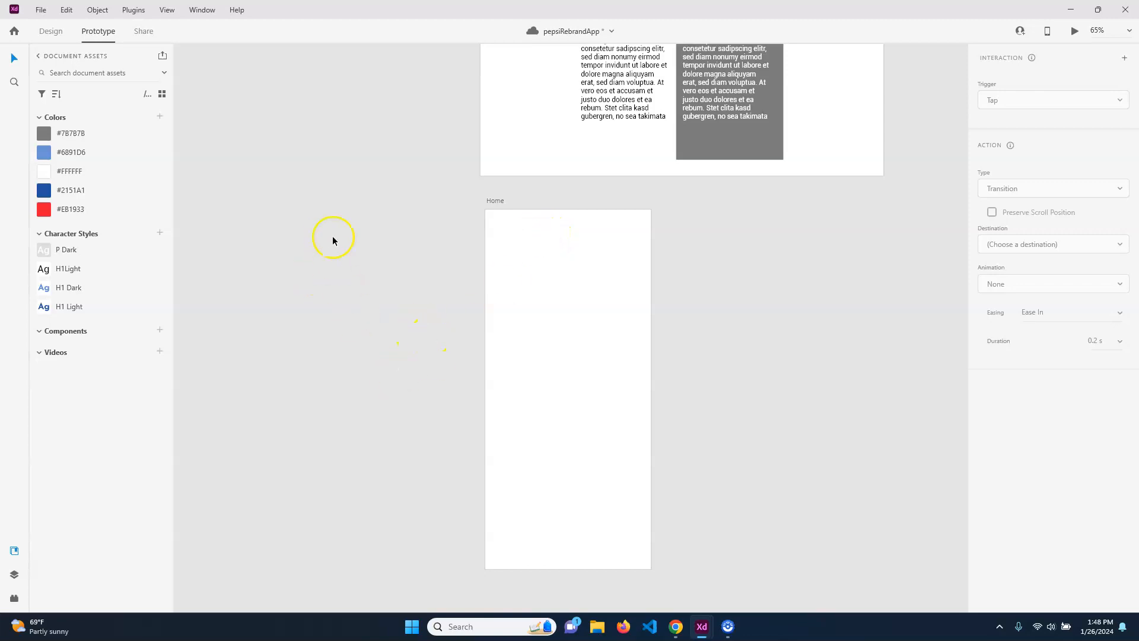
# In Design mode, draw a full-width 430 × 95 header rectangle along the Home artboard's top edge and fill it with red #EB1933
pyautogui.click(52, 31)
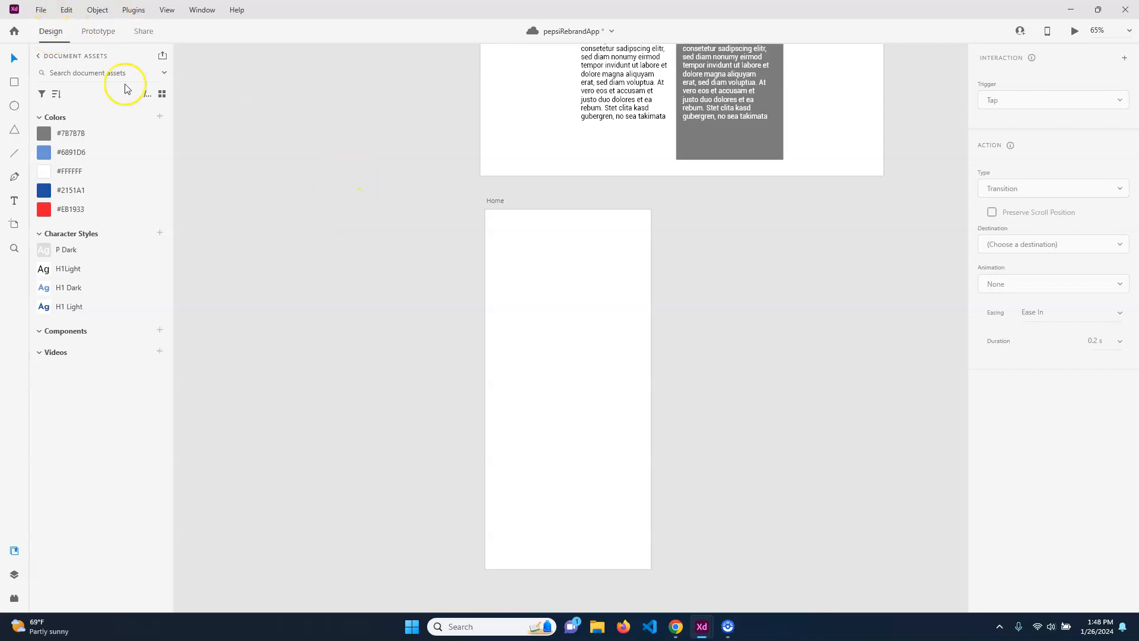
pyautogui.click(15, 83)
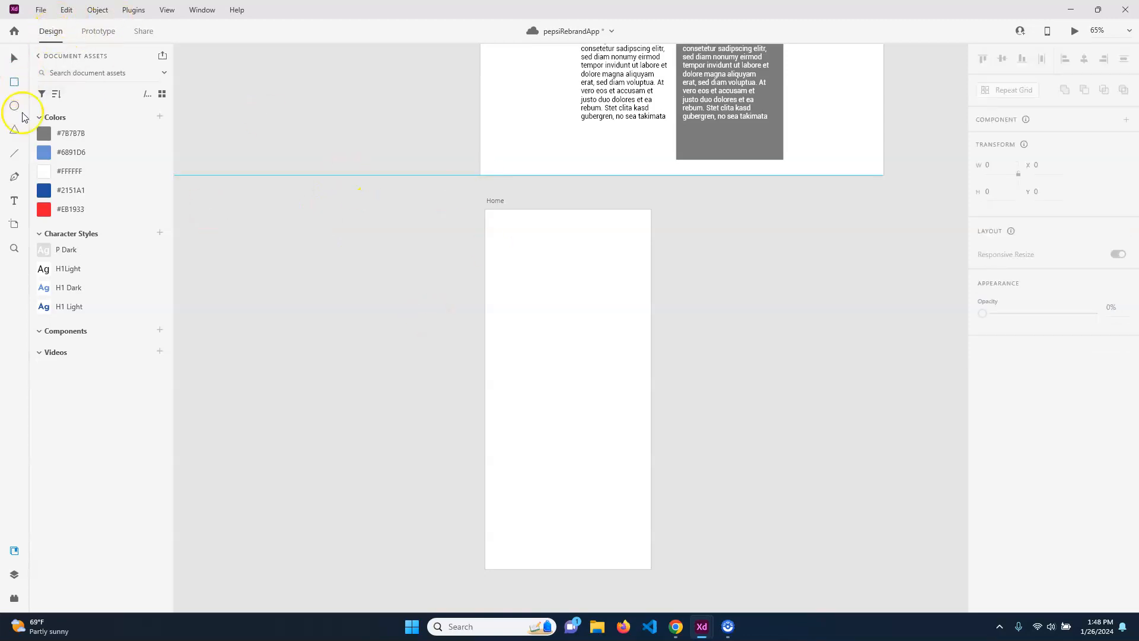
pyautogui.moveTo(486, 209)
pyautogui.mouseDown()
pyautogui.moveTo(613, 257)
pyautogui.moveTo(651, 246)
pyautogui.mouseUp()
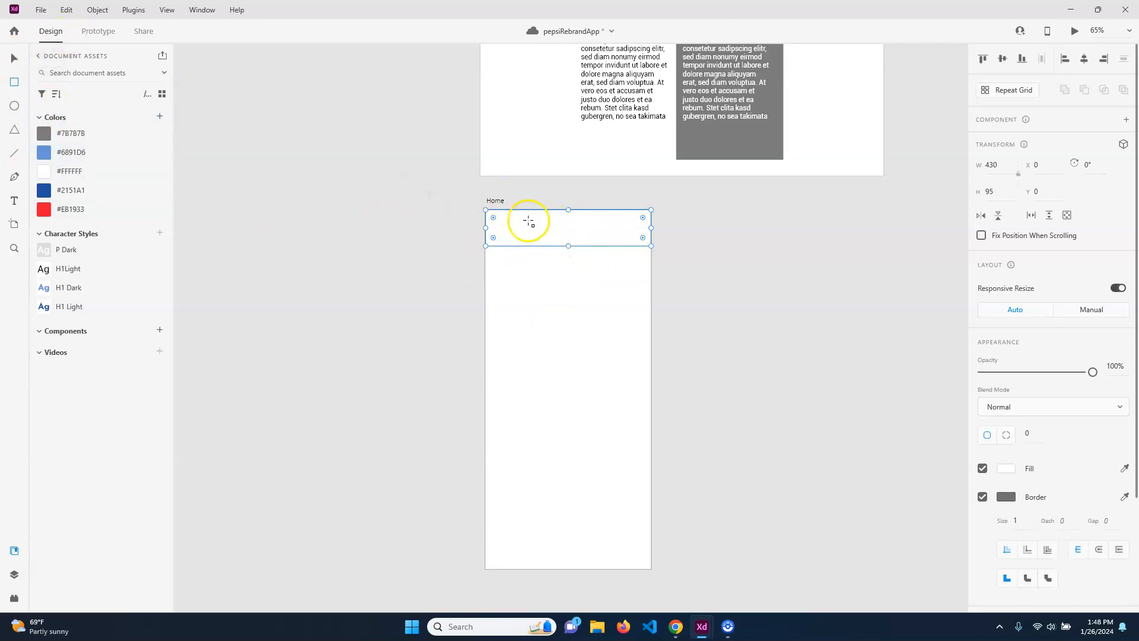
pyautogui.click(65, 209)
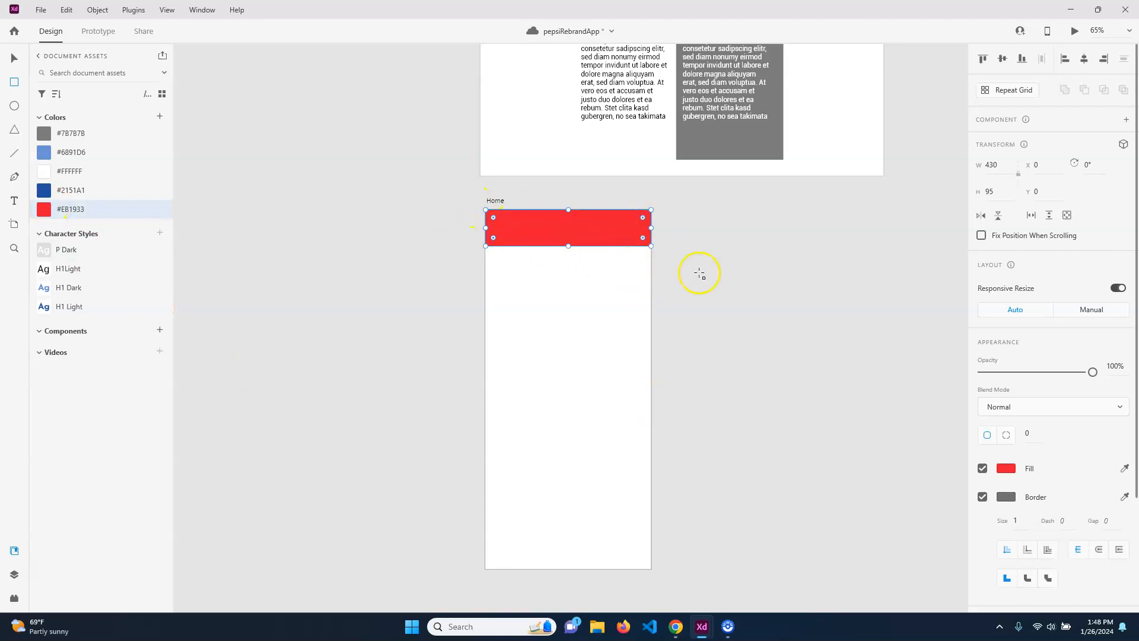
pyautogui.click(11, 59)
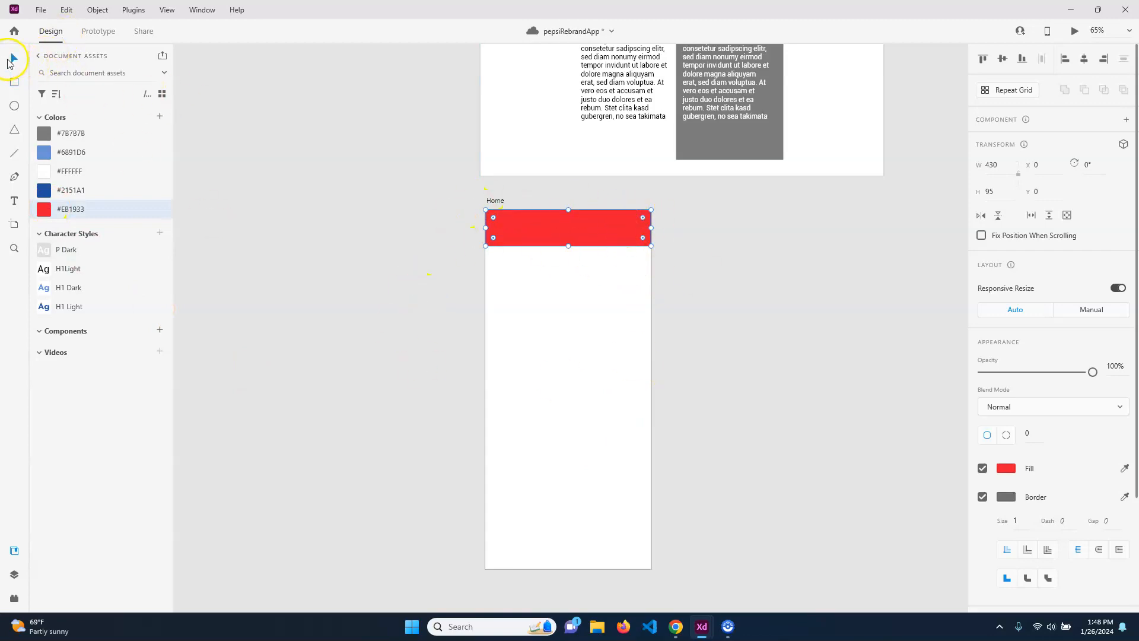
# Set the Home artboard's fill to pale blue #B8CBEC and save that color as a swatch
pyautogui.click(495, 200)
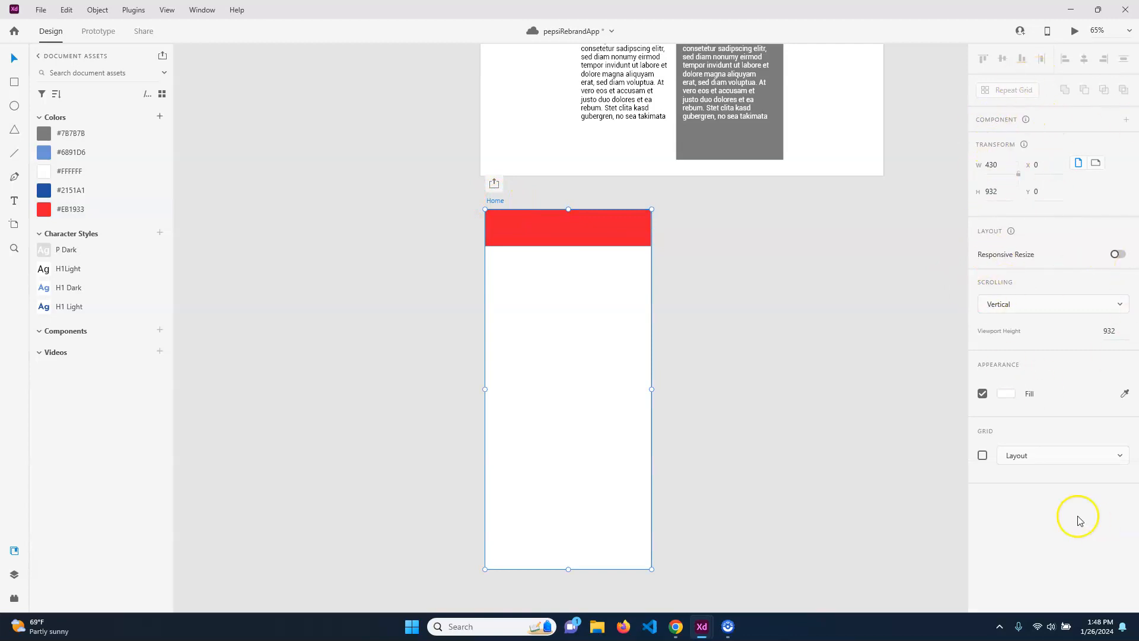
pyautogui.click(1006, 394)
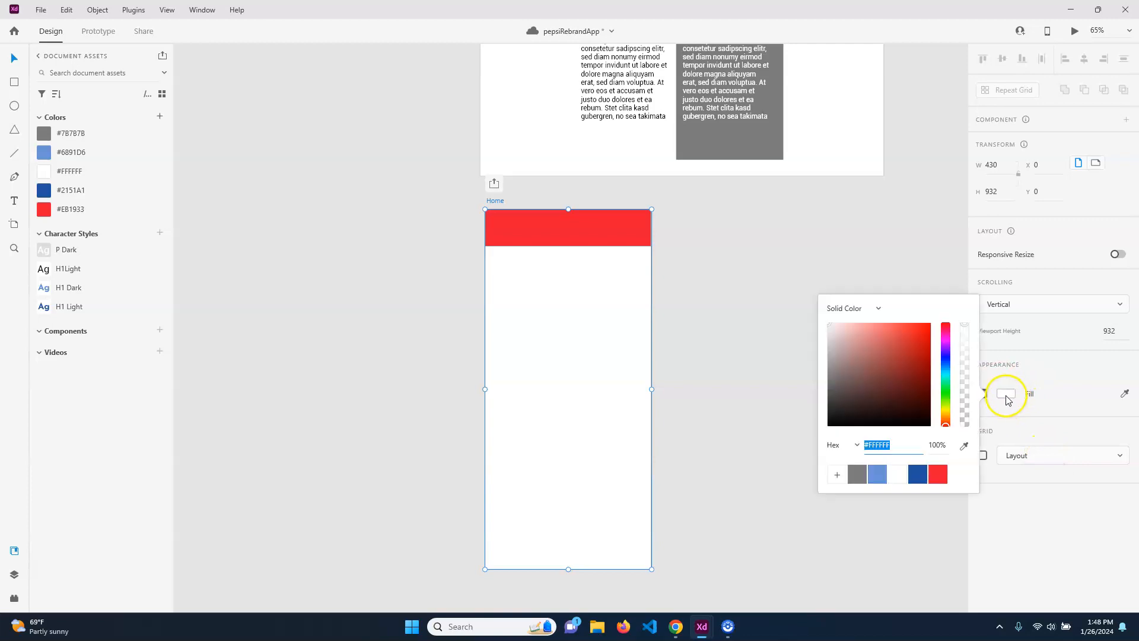
pyautogui.click(877, 474)
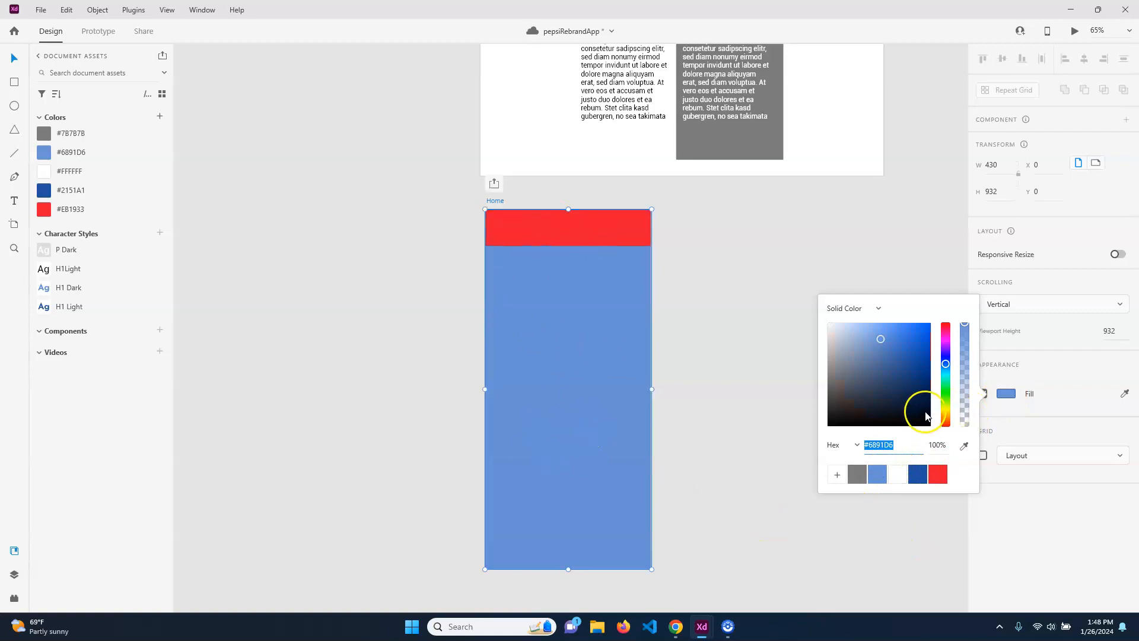
pyautogui.moveTo(878, 342); pyautogui.dragTo(851, 334)
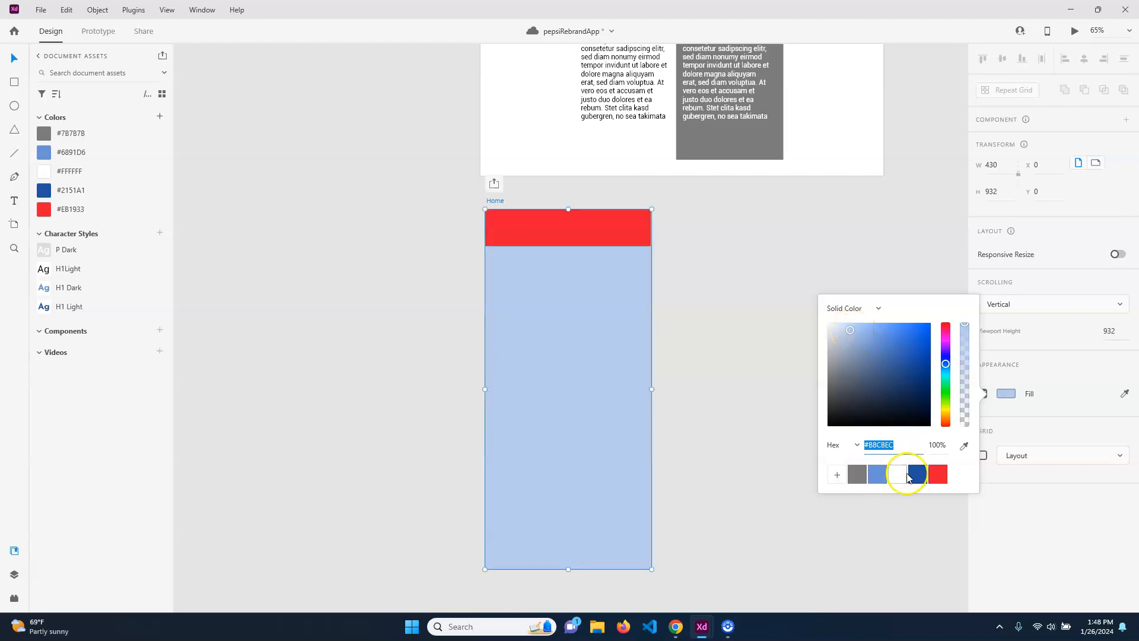
pyautogui.click(837, 475)
pyautogui.click(614, 338)
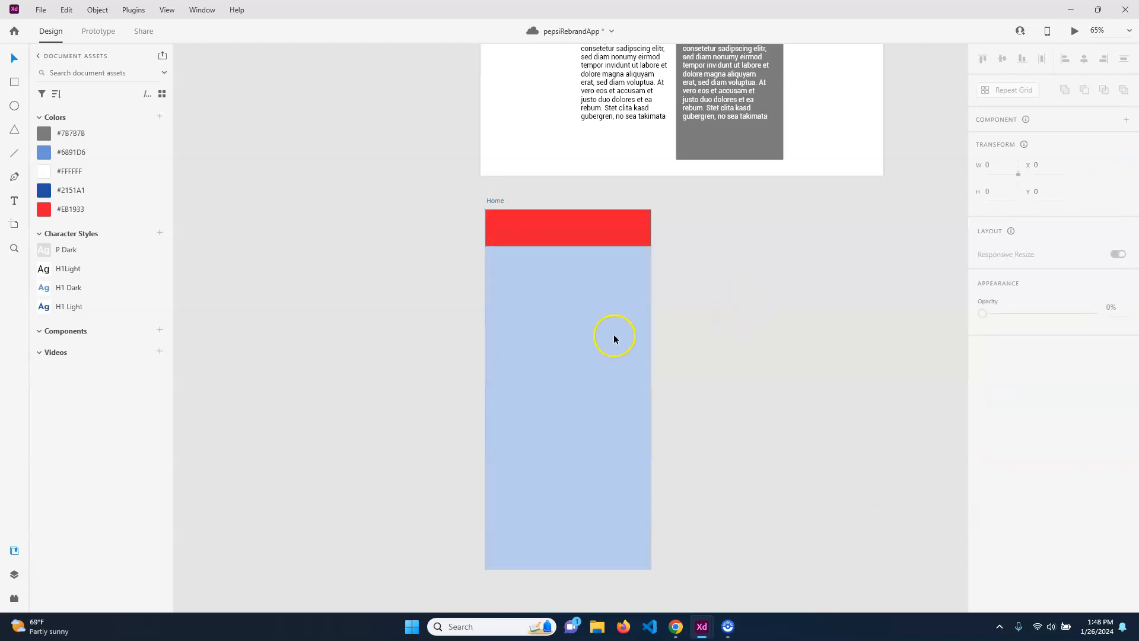
# Recolor the medium-blue square on the Branding artboard with the saved pale blue swatch
pyautogui.scroll(5, 743, 363)
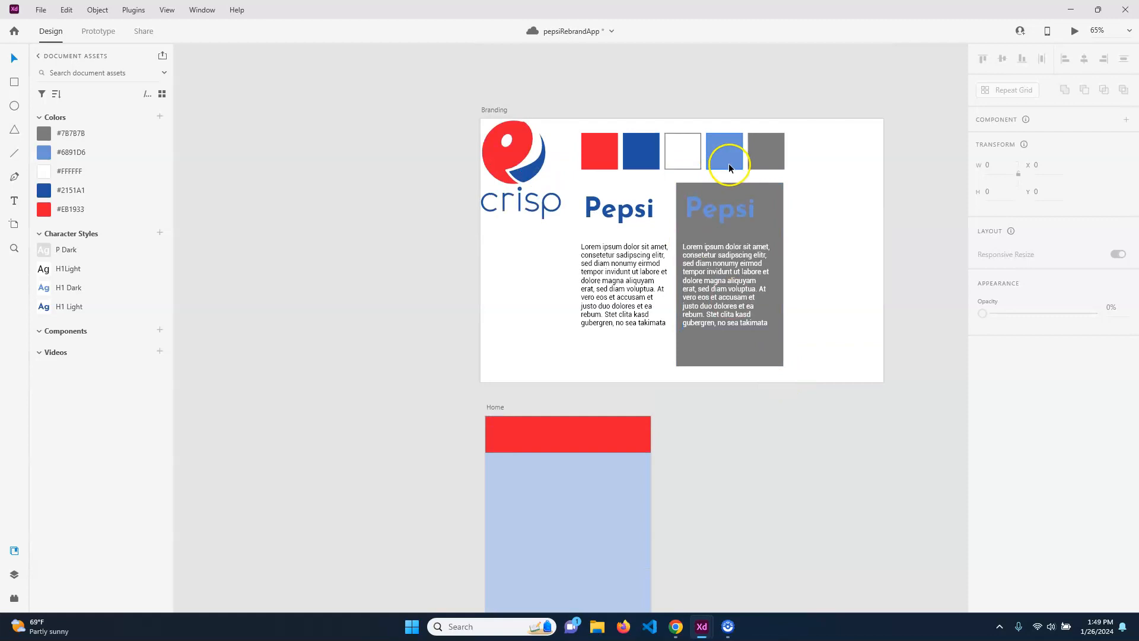
pyautogui.click(726, 157)
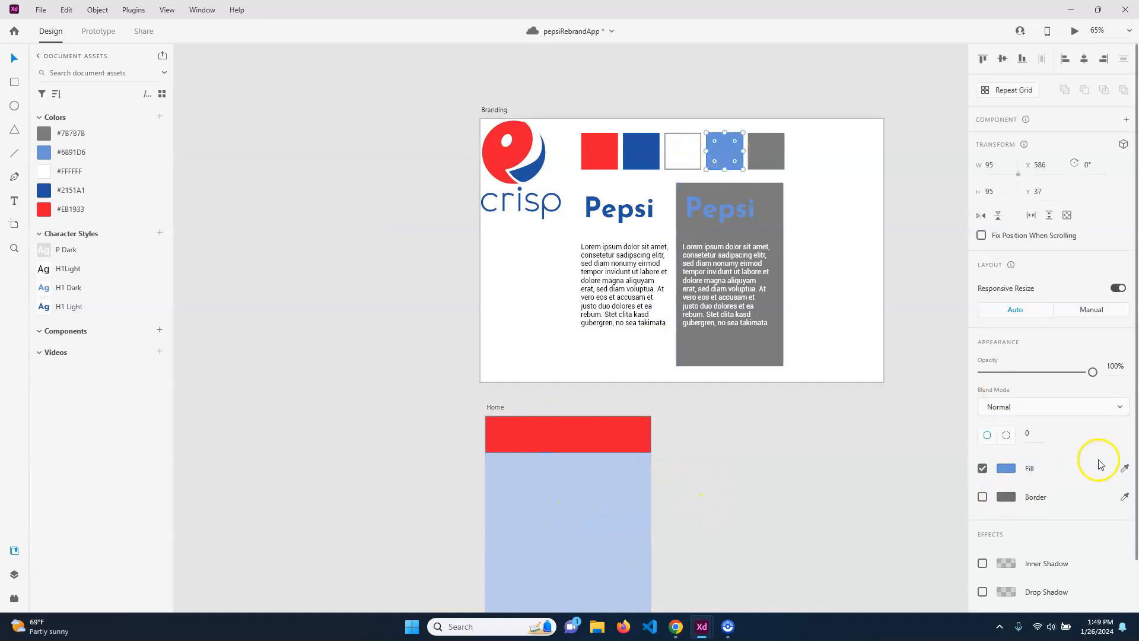
pyautogui.click(1009, 468)
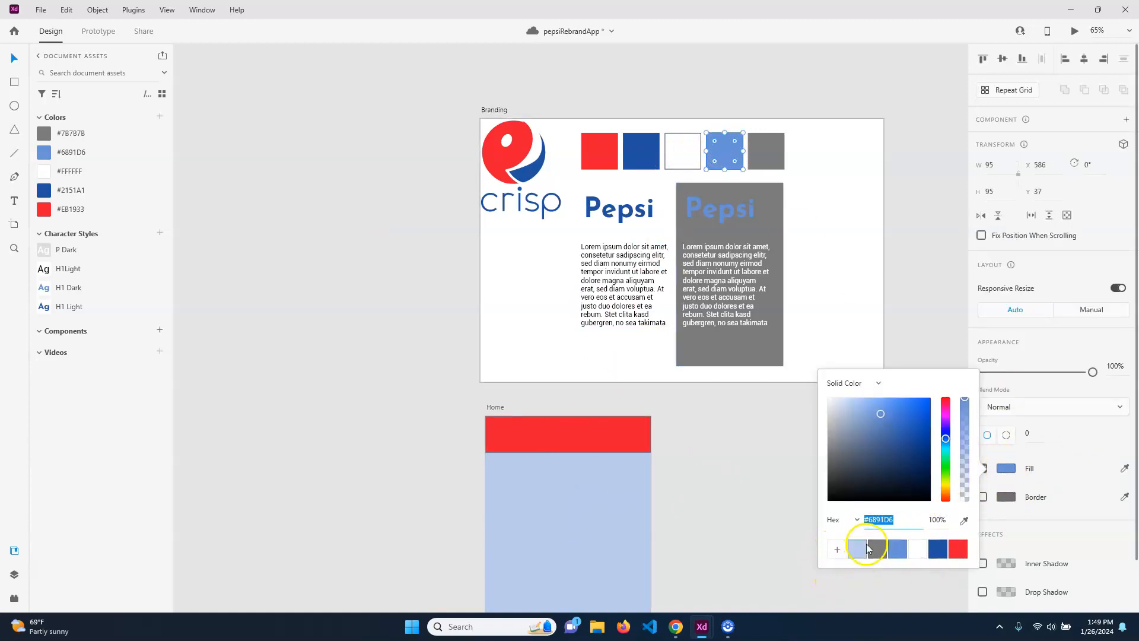
pyautogui.click(858, 550)
pyautogui.click(929, 191)
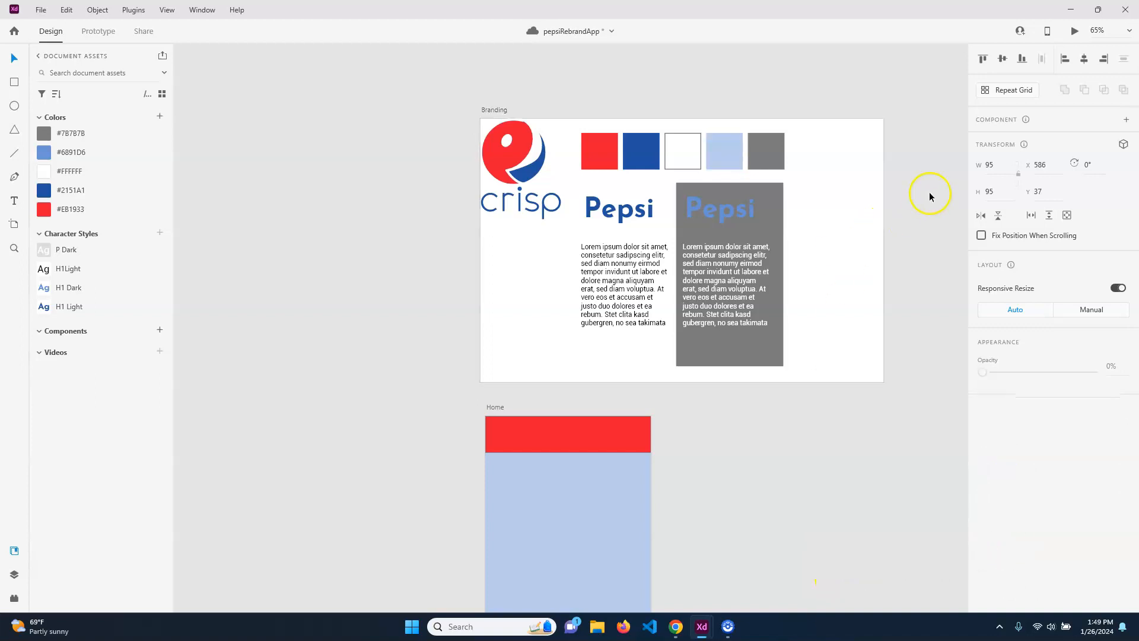
# Add the Branding square's pale blue #B8CBEC to the document colors and delete the old medium blue from them
pyautogui.click(724, 151)
pyautogui.click(159, 121)
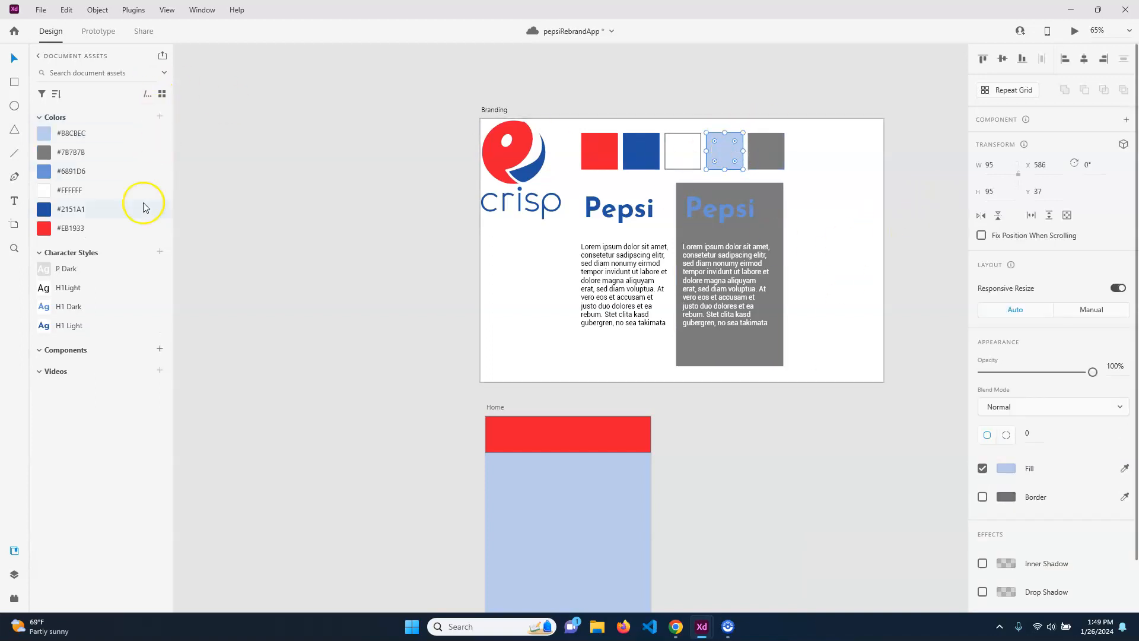
pyautogui.click(76, 170)
pyautogui.rightClick(111, 172)
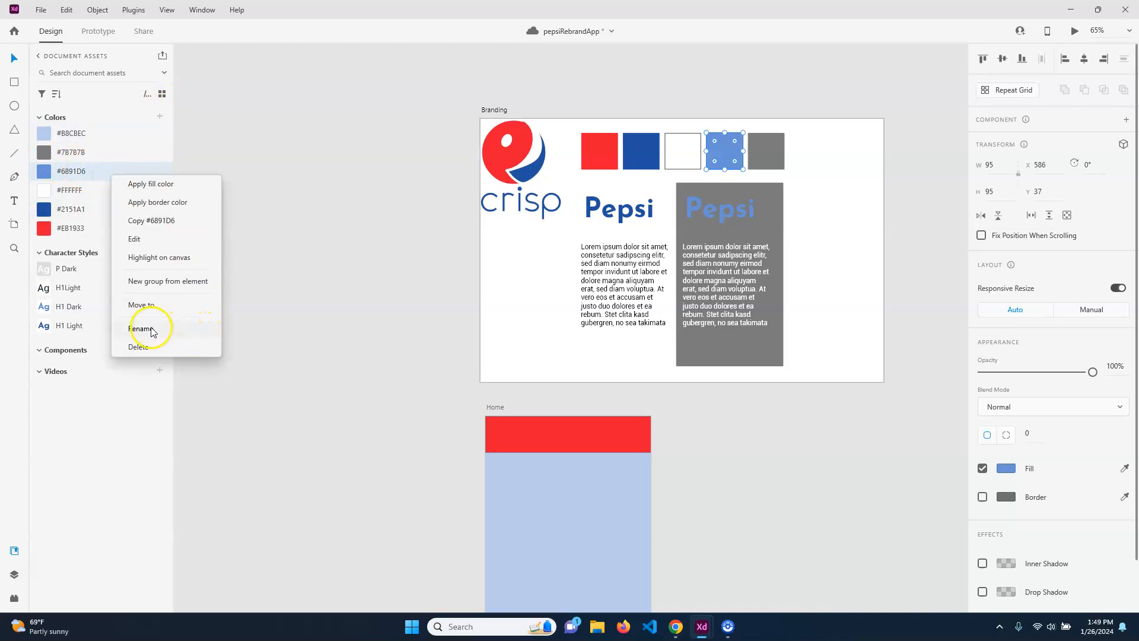
pyautogui.click(140, 347)
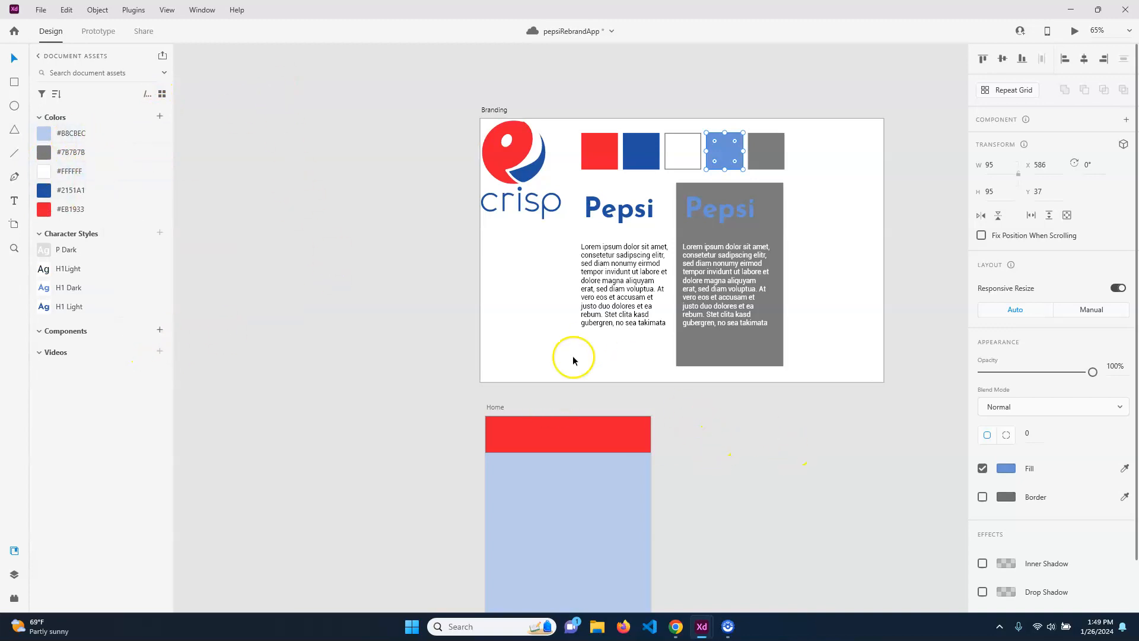
# Turn on a four-column layout grid for the Home artboard
pyautogui.scroll(-3, 734, 481)
pyautogui.scroll(-1, 771, 385)
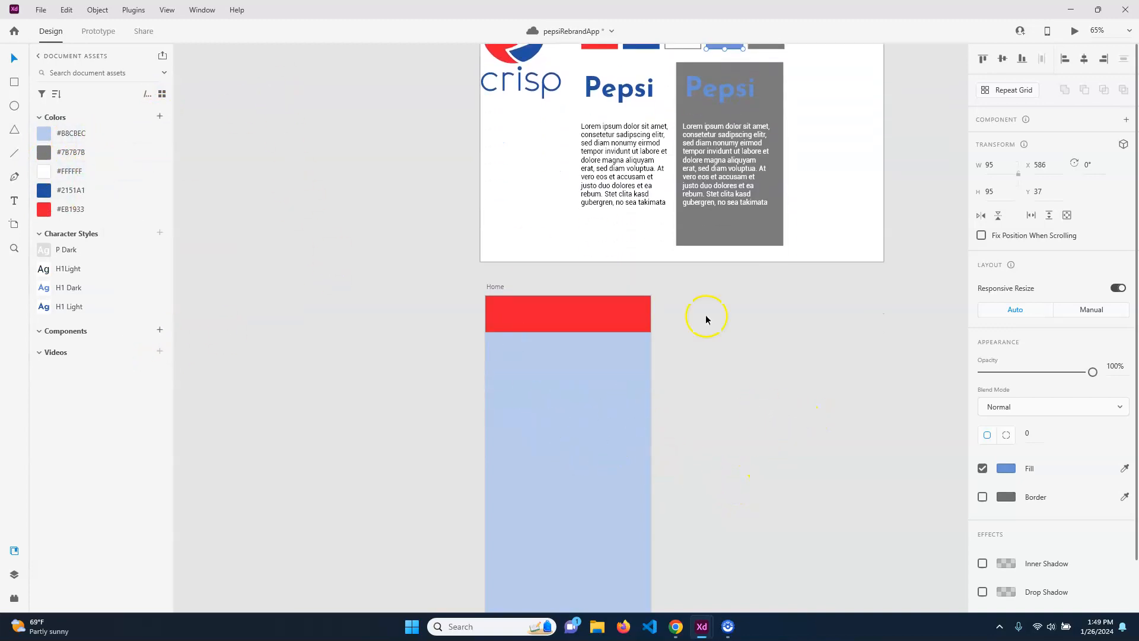
pyautogui.click(829, 392)
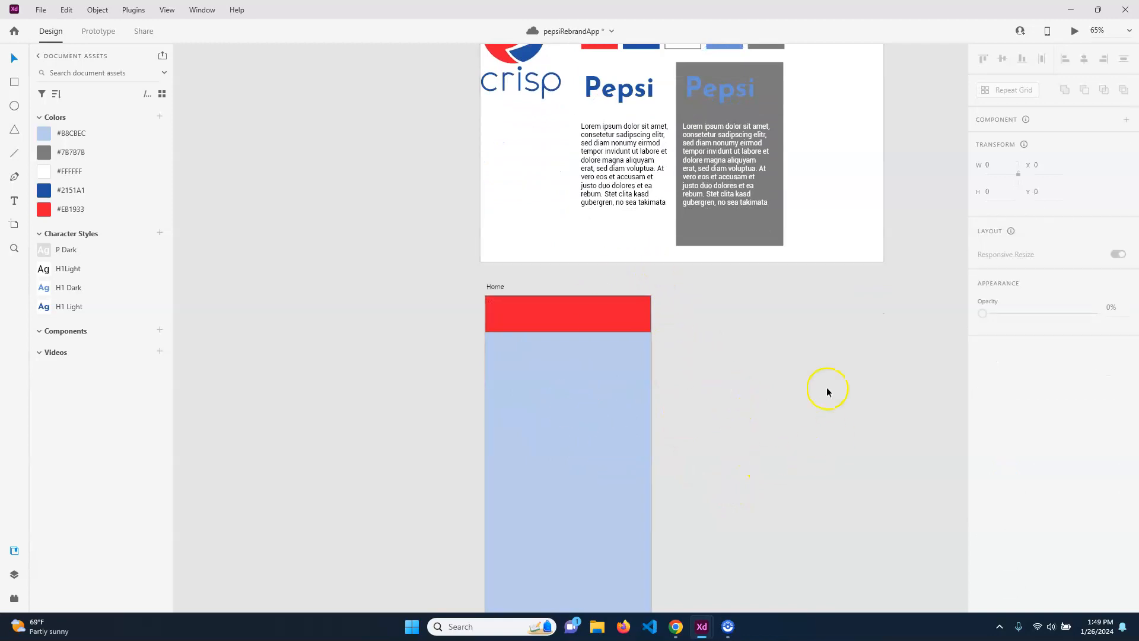
pyautogui.click(498, 288)
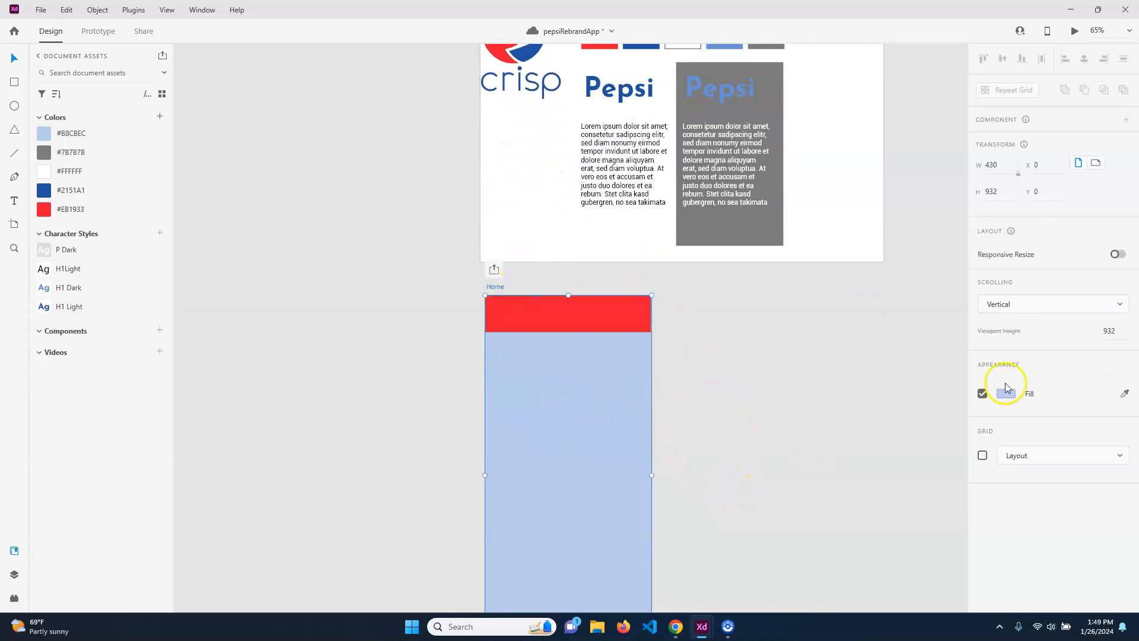
pyautogui.click(982, 455)
pyautogui.scroll(-5, 772, 397)
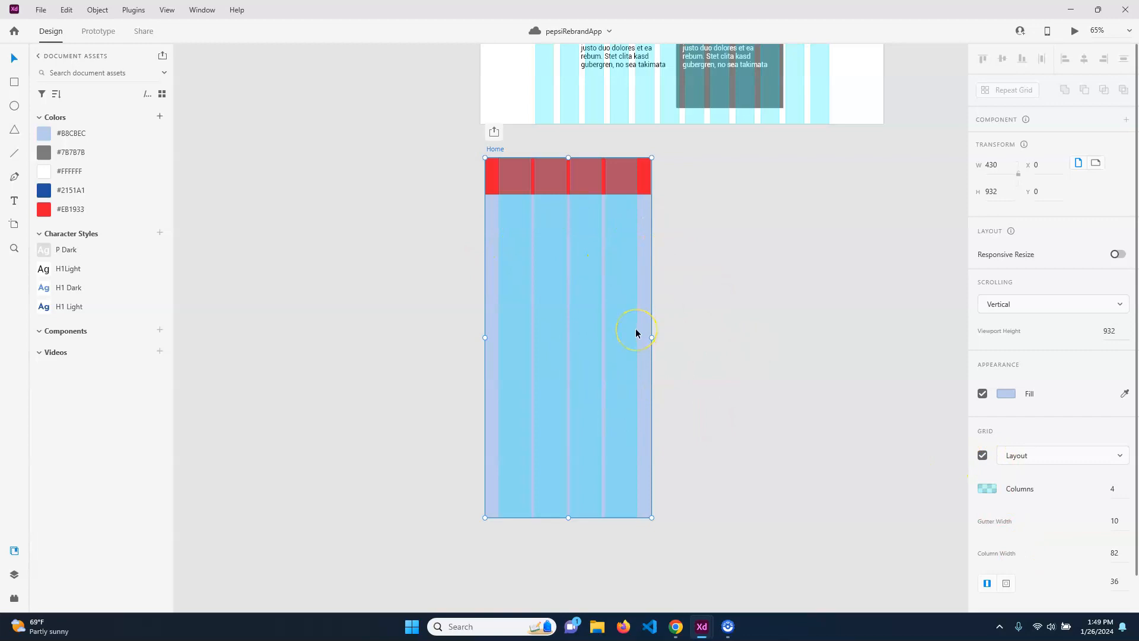
pyautogui.click(781, 280)
pyautogui.click(551, 259)
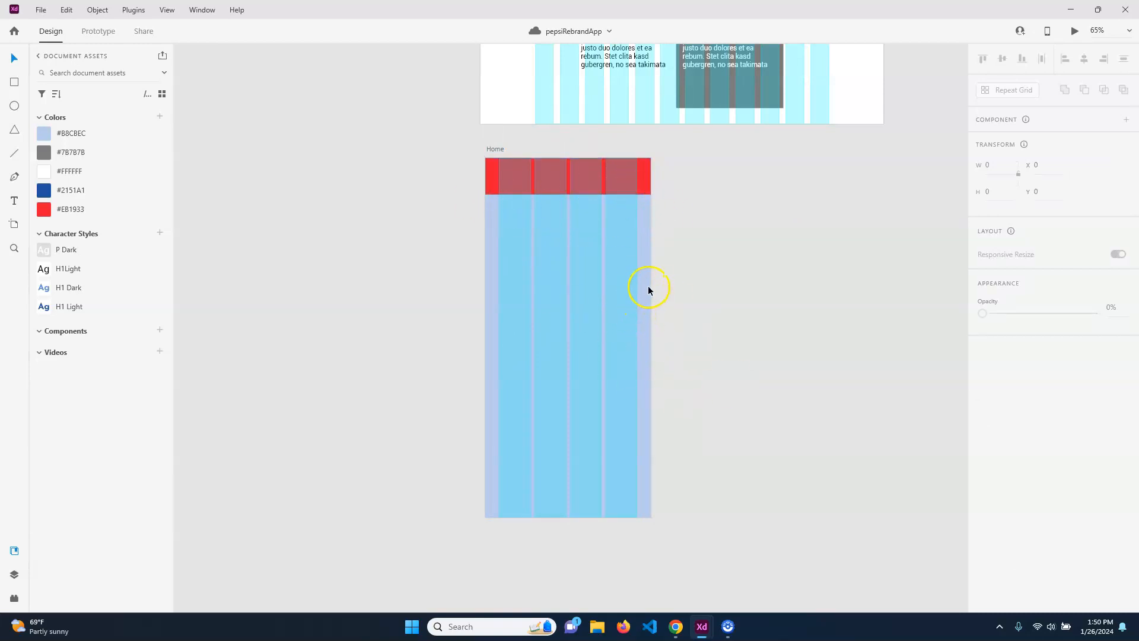
# Move the round Pepsi logo from the Branding artboard onto the red header of the Home artboard
pyautogui.scroll(3, 860, 336)
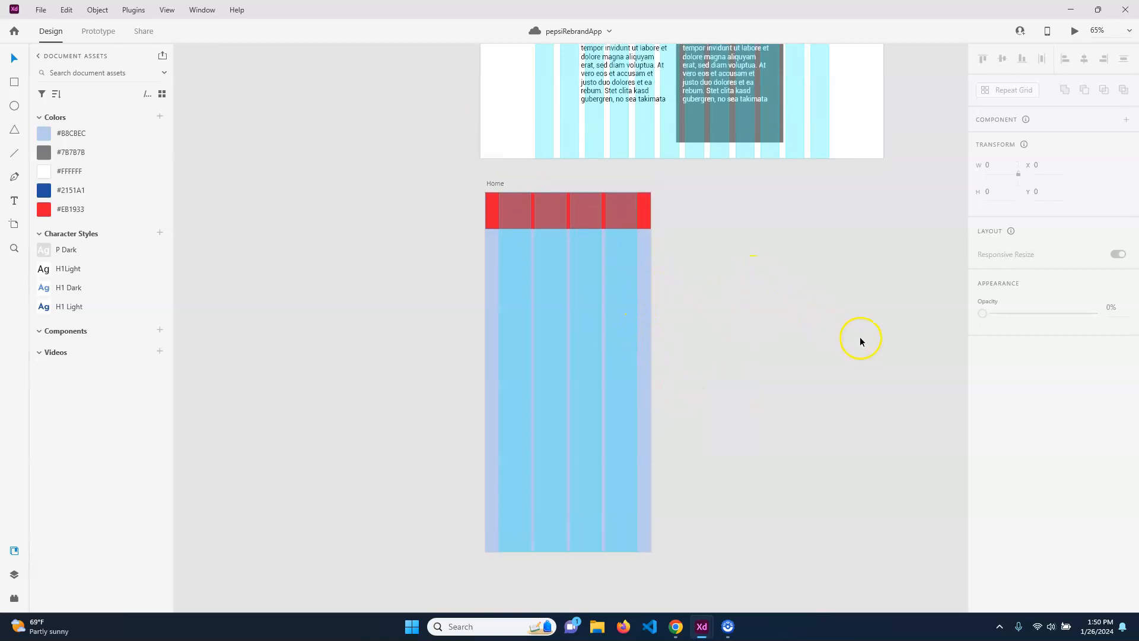
pyautogui.scroll(3, 853, 372)
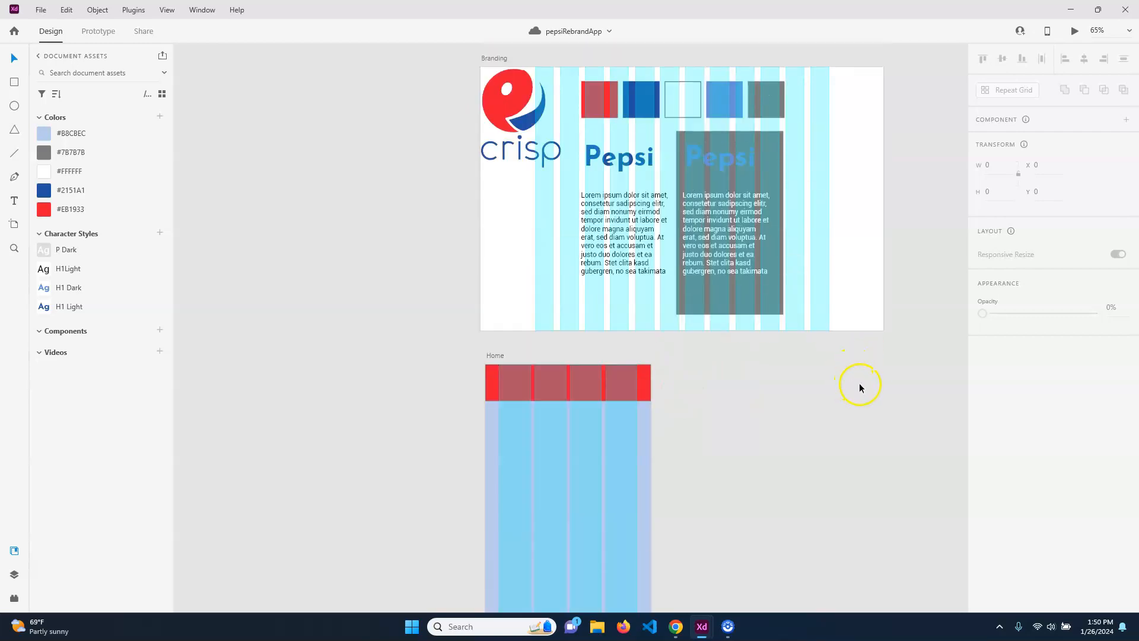
pyautogui.click(503, 98)
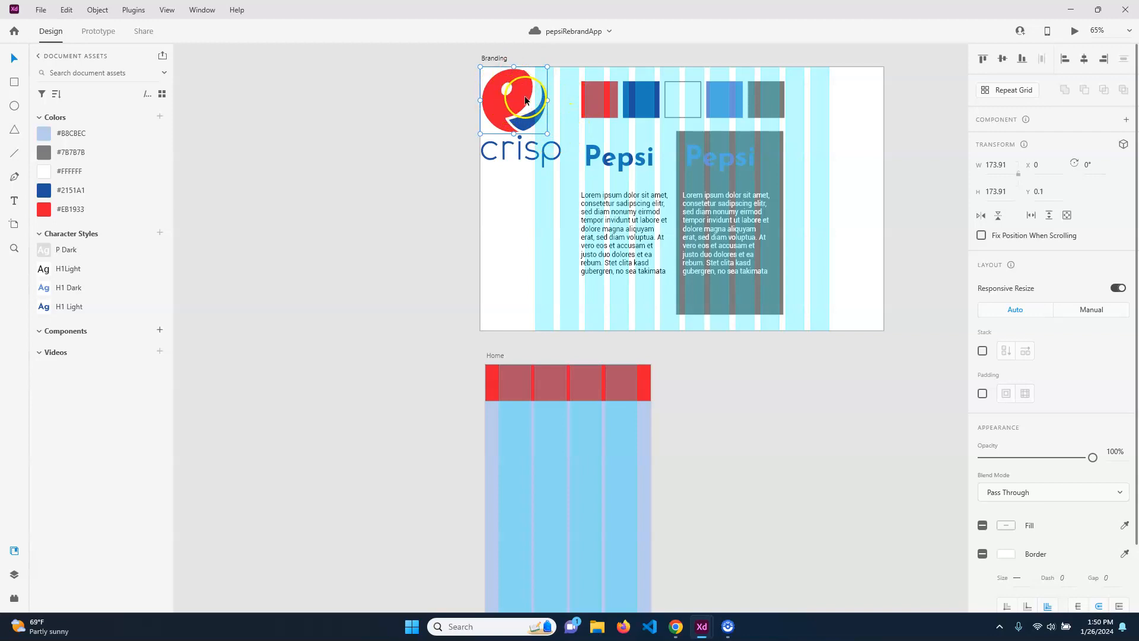
pyautogui.moveTo(520, 101); pyautogui.dragTo(568, 383)
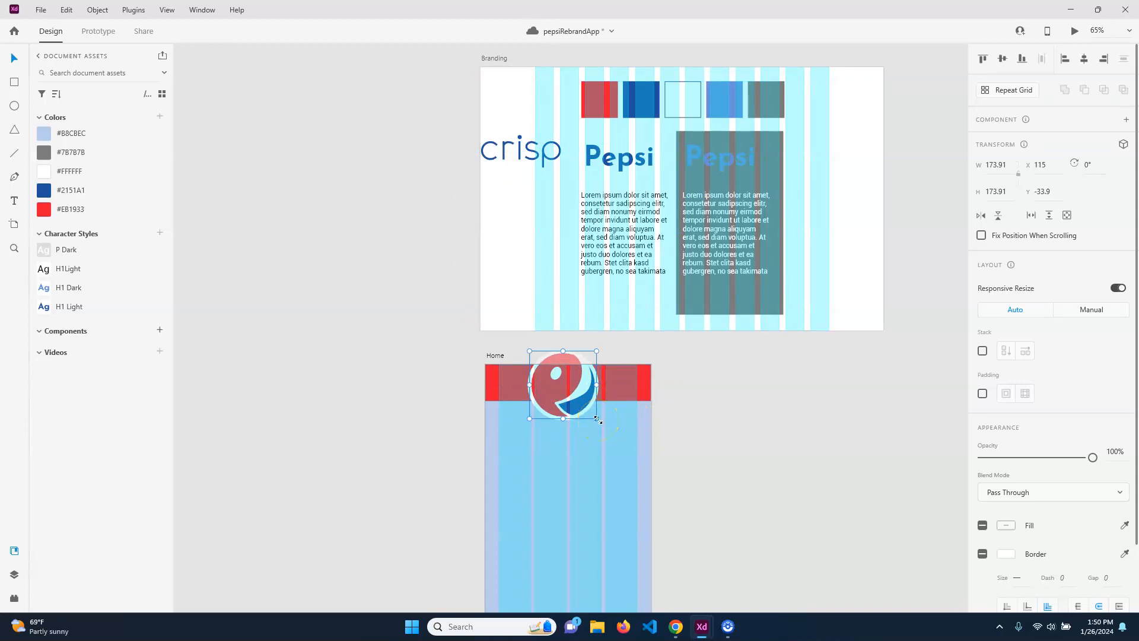
# Scale the logo down to about 68 × 68 and center it vertically within the red header
pyautogui.moveTo(598, 420); pyautogui.dragTo(559, 386)
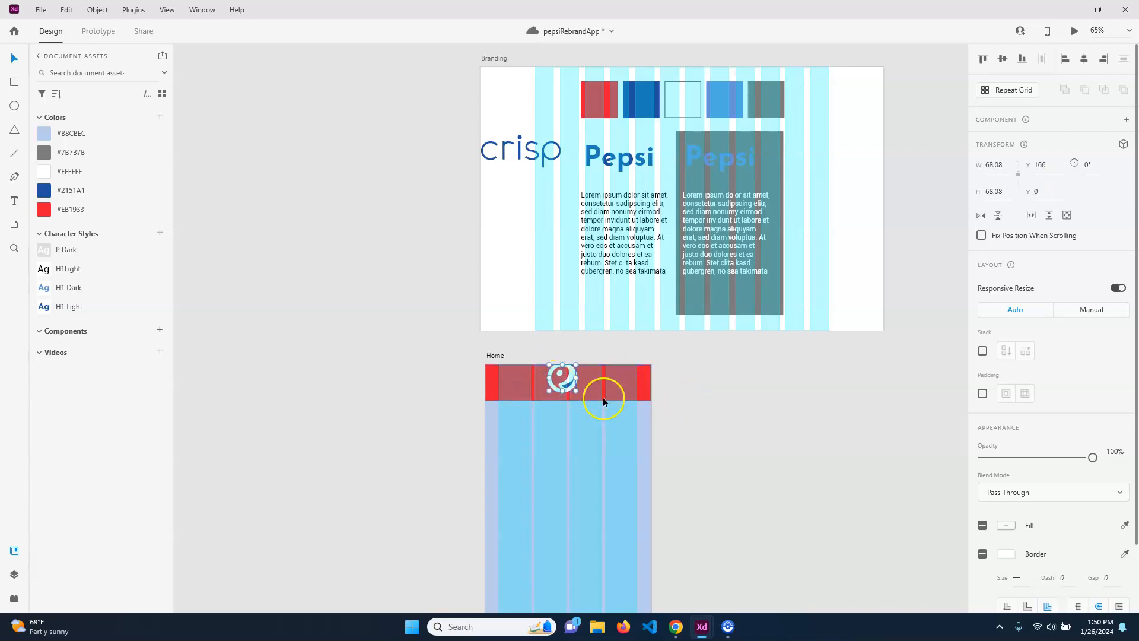
pyautogui.scroll(5, 580, 442)
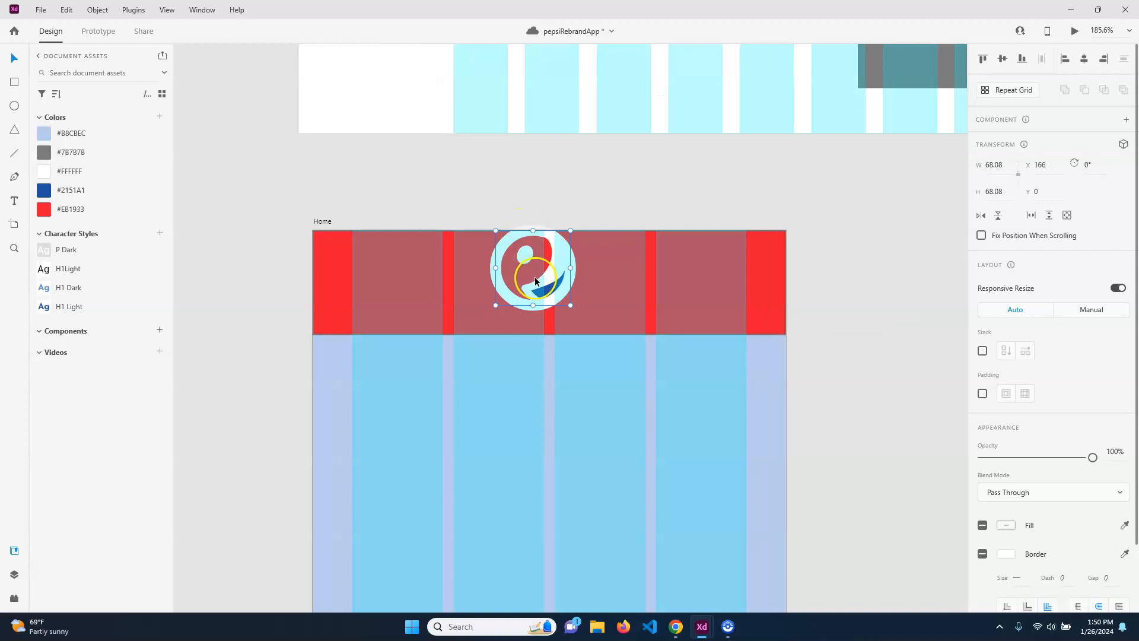
pyautogui.moveTo(531, 277)
pyautogui.mouseDown()
pyautogui.moveTo(517, 304)
pyautogui.moveTo(518, 252)
pyautogui.moveTo(530, 277)
pyautogui.mouseUp()
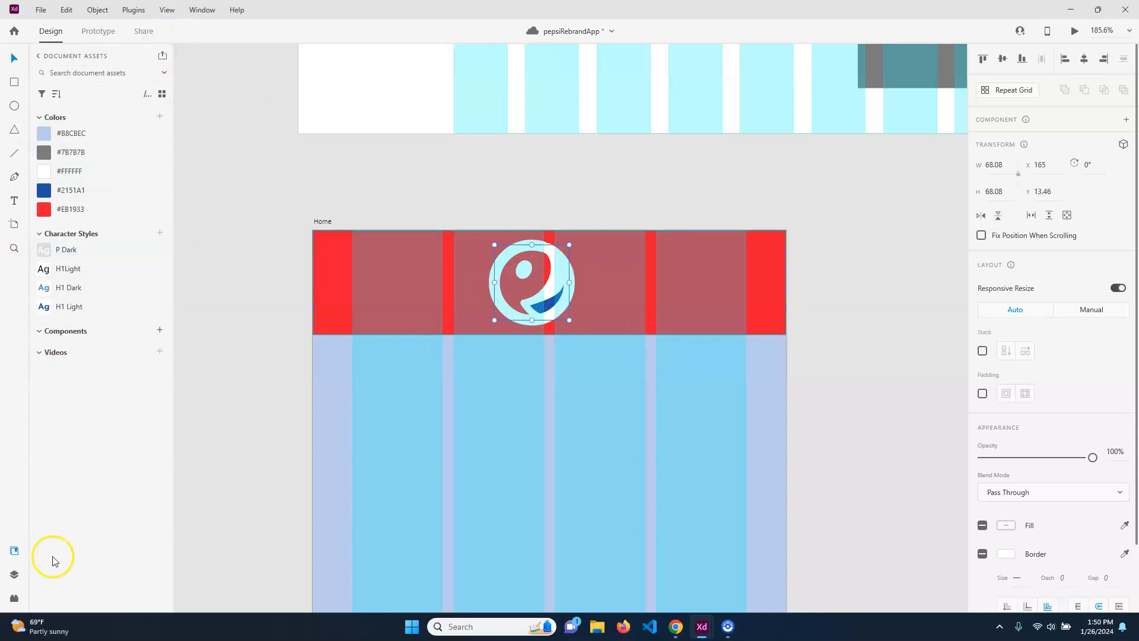
# Set the border size of the logo's Path 5 and Path 4 to 1
pyautogui.click(14, 574)
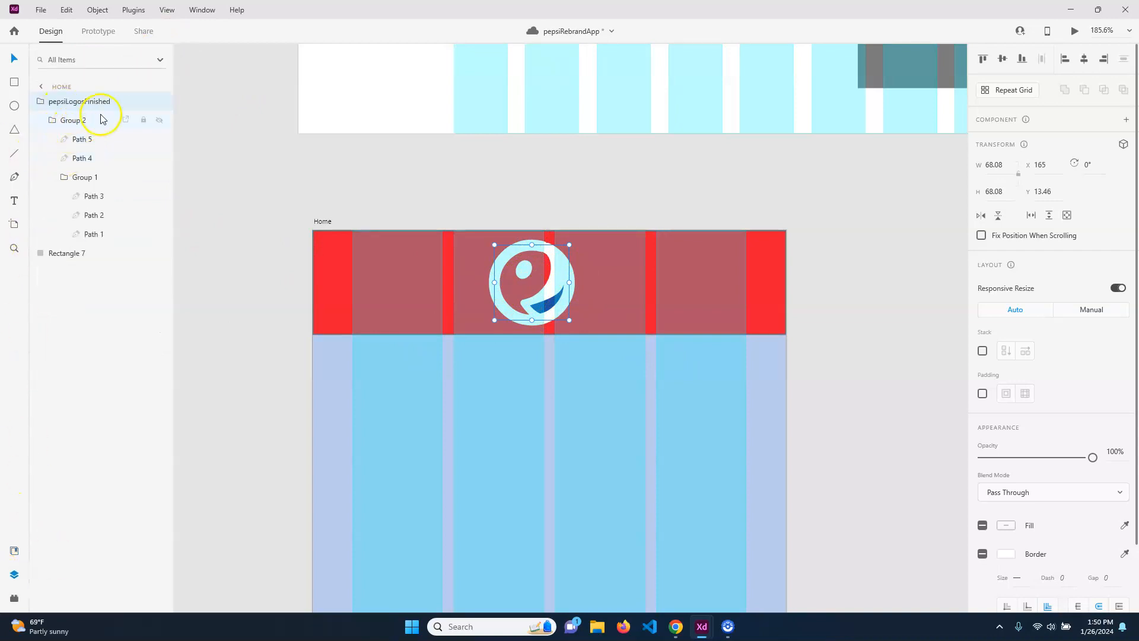
pyautogui.click(79, 140)
pyautogui.keyDown('shift'); pyautogui.click(91, 160); pyautogui.keyUp('shift')
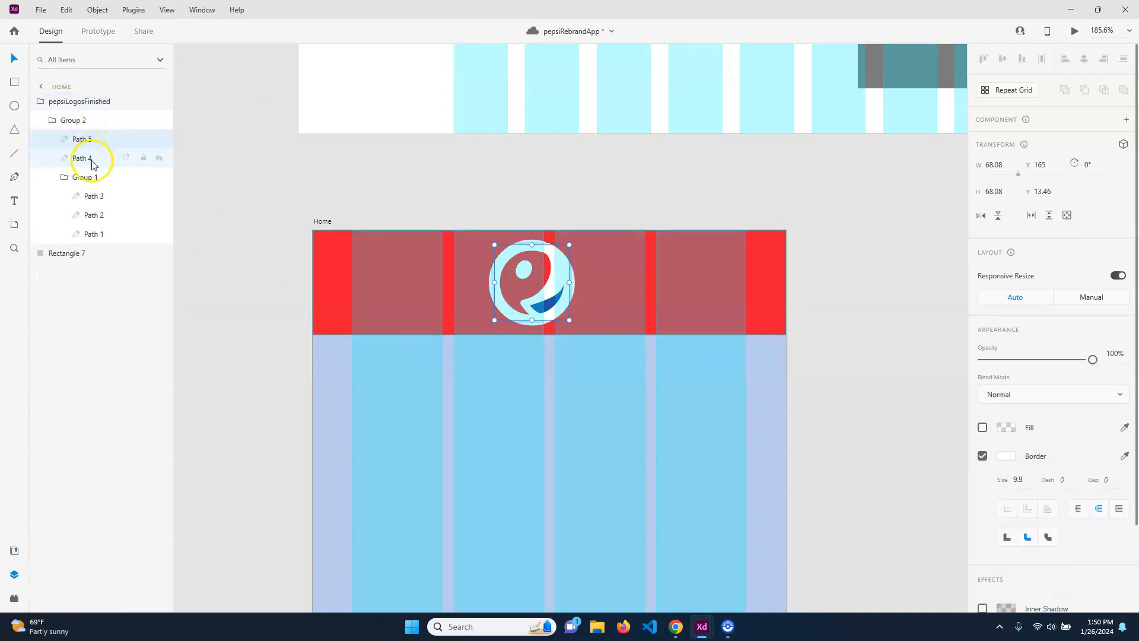
pyautogui.click(1017, 480)
pyautogui.write('1')
pyautogui.press('Return')
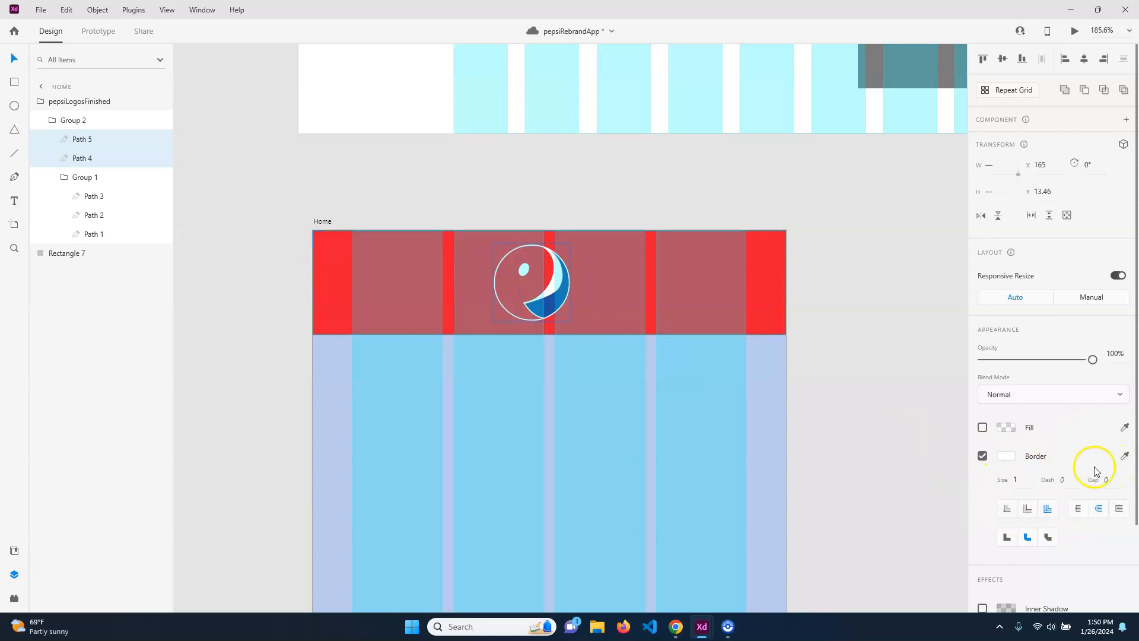
# Set the border size of the logo's Path 5 and Path 4 to 2 and center the whole logo horizontally in the red header
pyautogui.press('Return')
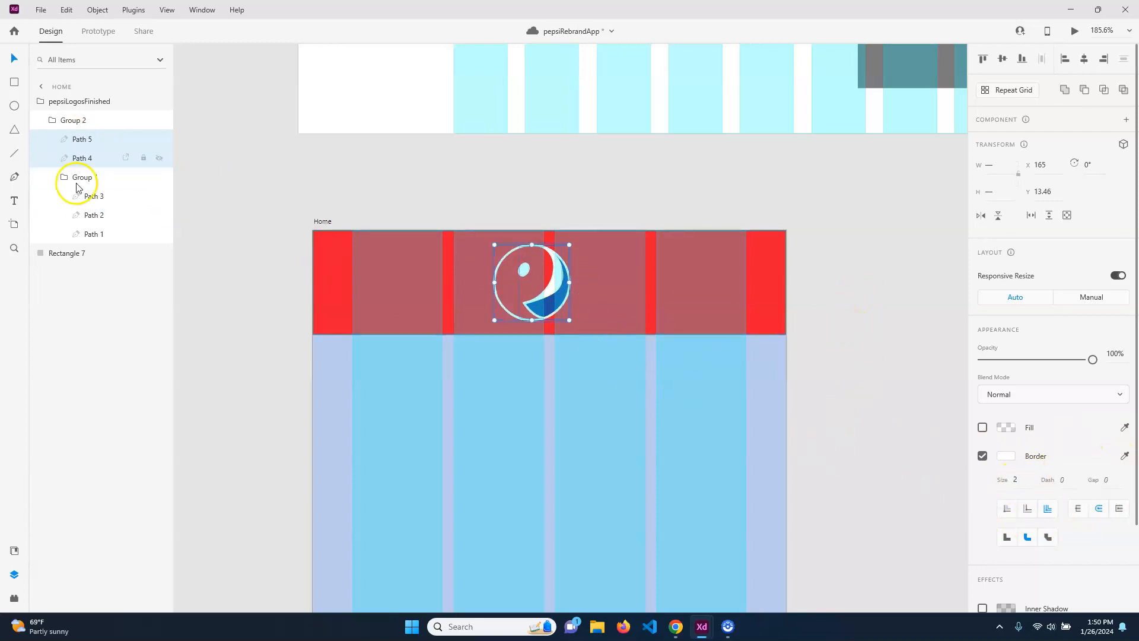
pyautogui.click(878, 288)
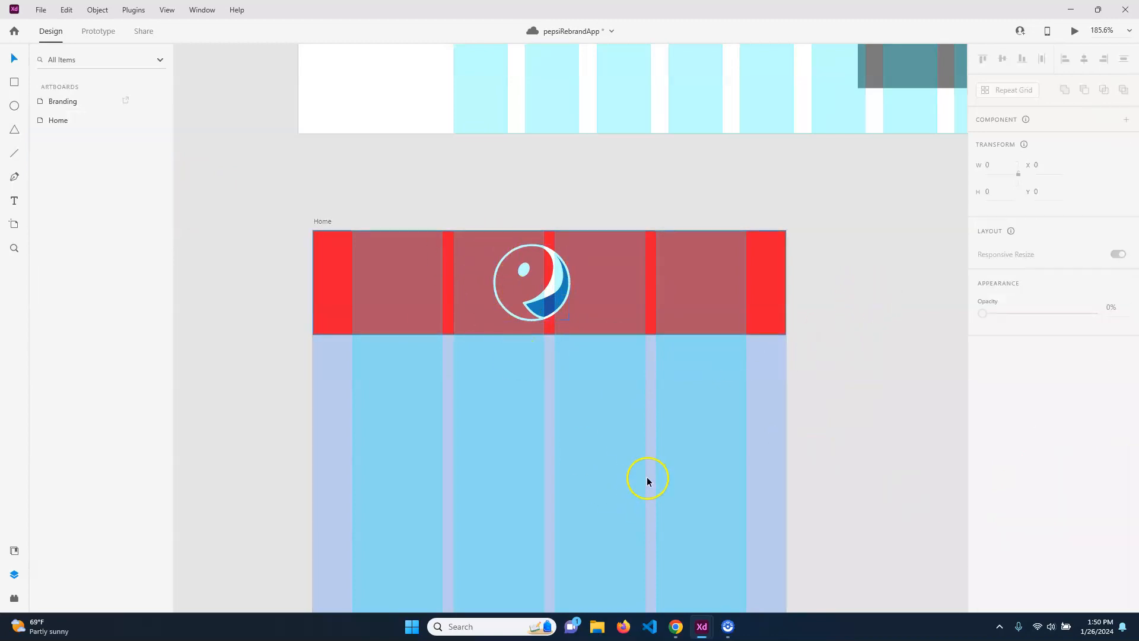
pyautogui.click(530, 306)
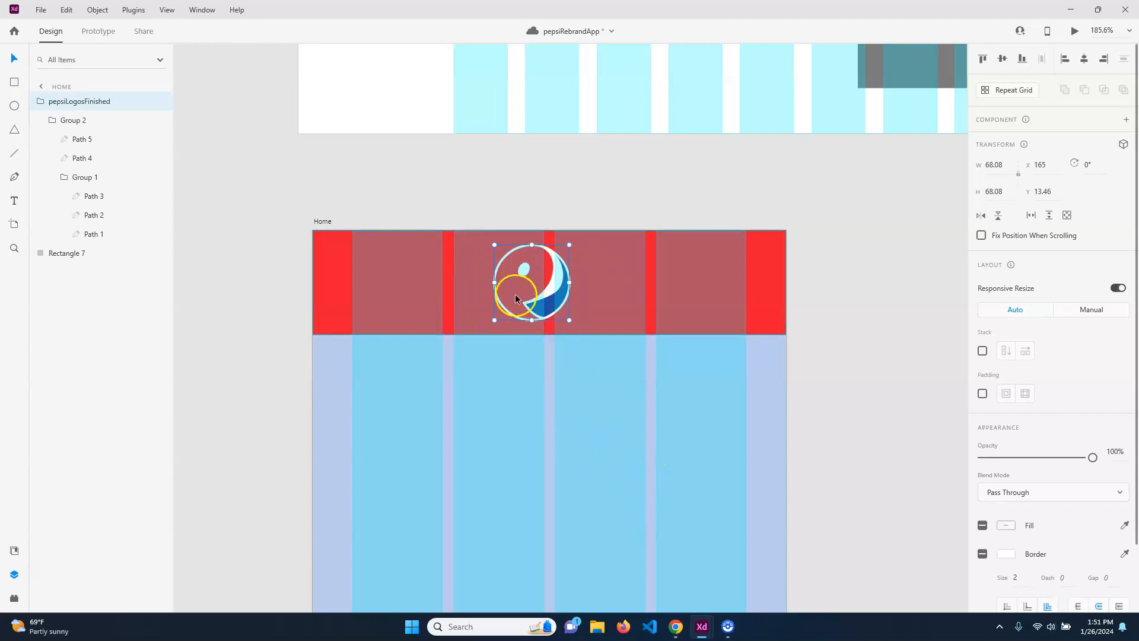
pyautogui.moveTo(514, 289); pyautogui.dragTo(530, 293)
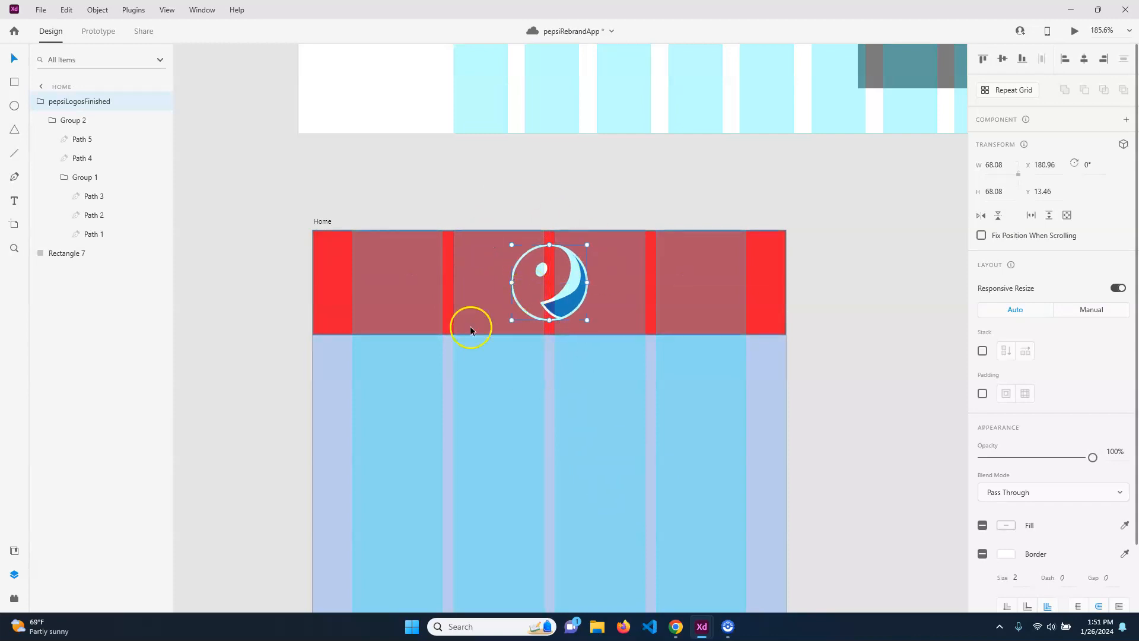
# Make the logo a component and move the main component onto the blank area above the crisp text on the Branding artboard
pyautogui.click(14, 550)
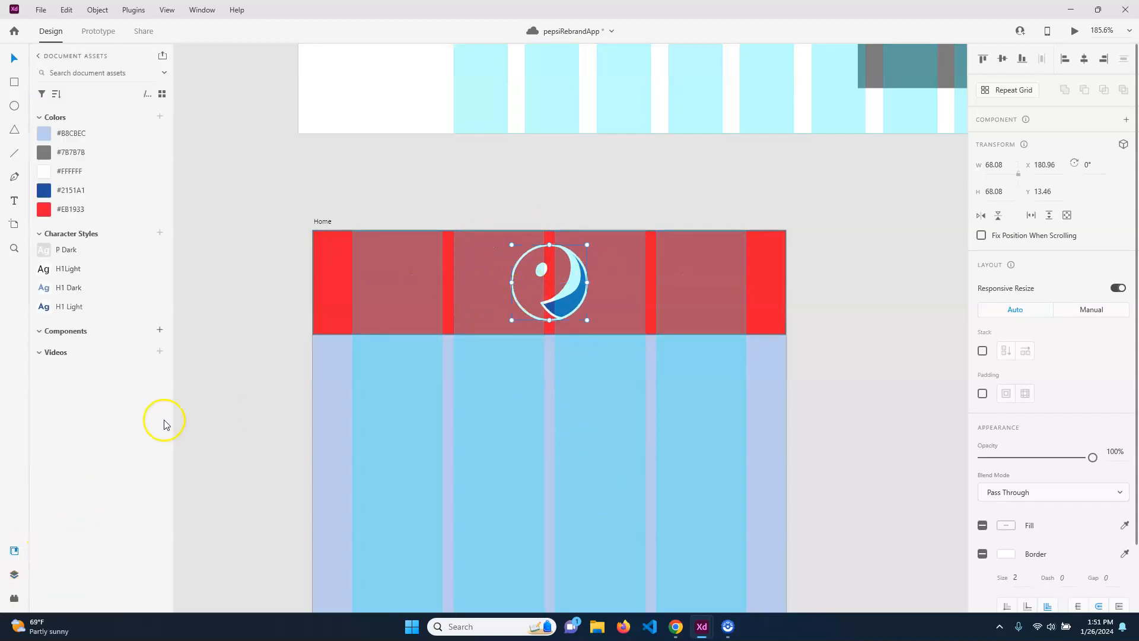
pyautogui.click(159, 337)
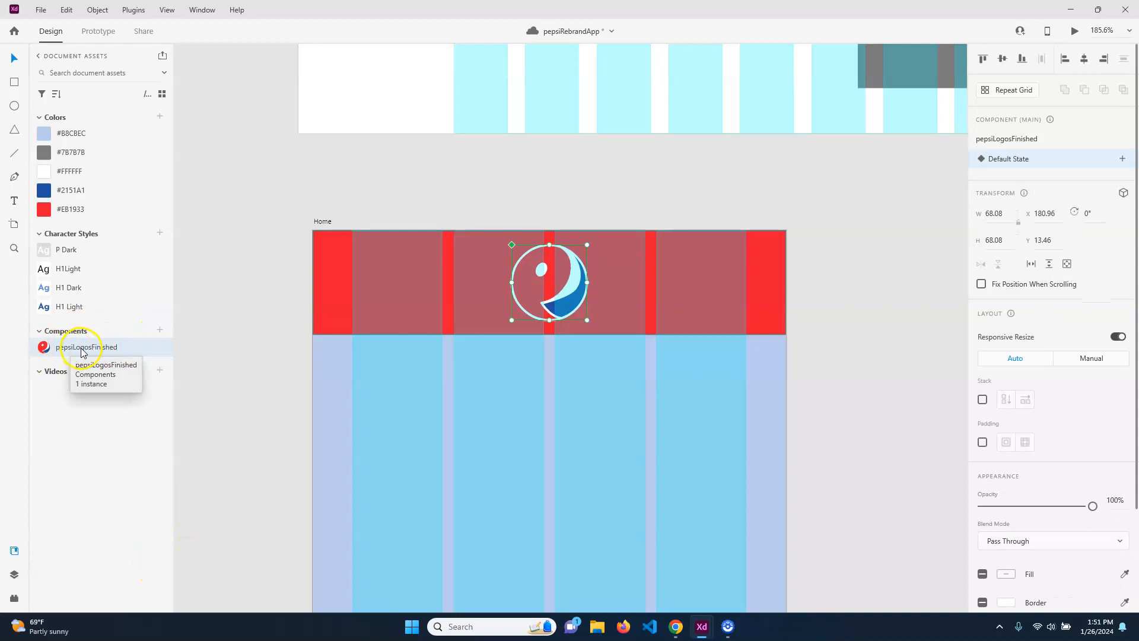
pyautogui.scroll(5, 771, 367)
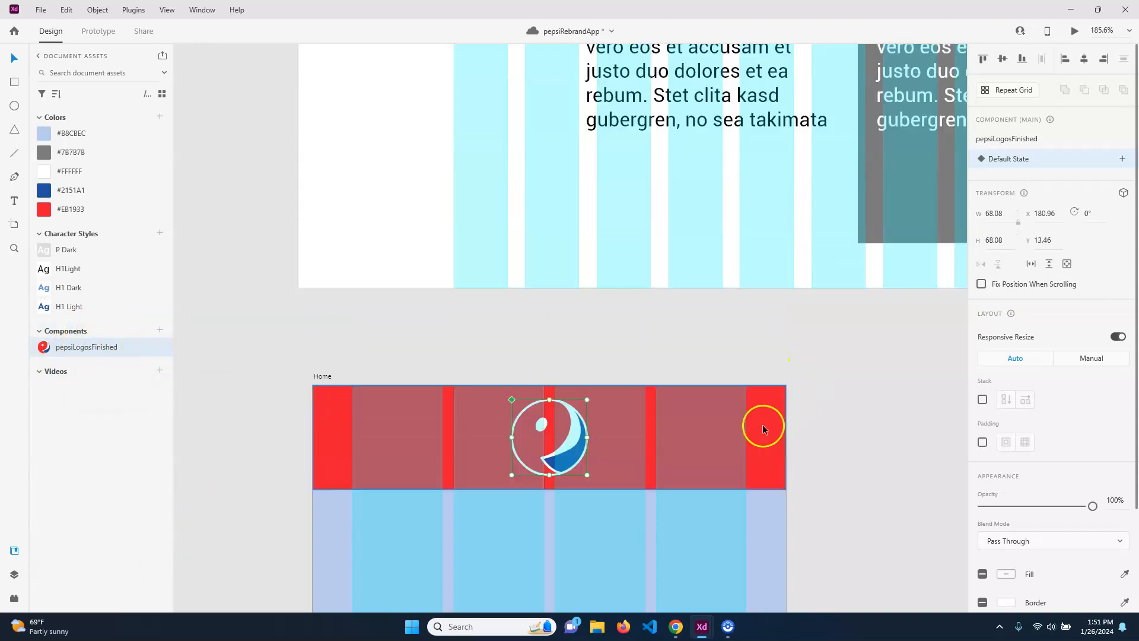
pyautogui.scroll(-5, 730, 494)
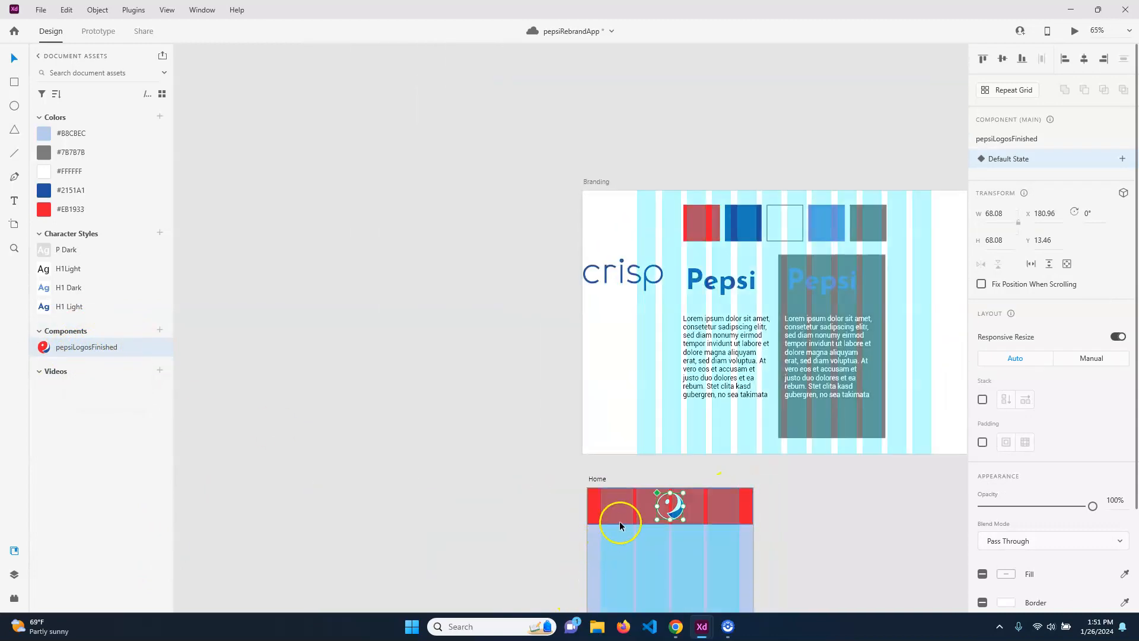
pyautogui.moveTo(665, 515); pyautogui.dragTo(588, 223)
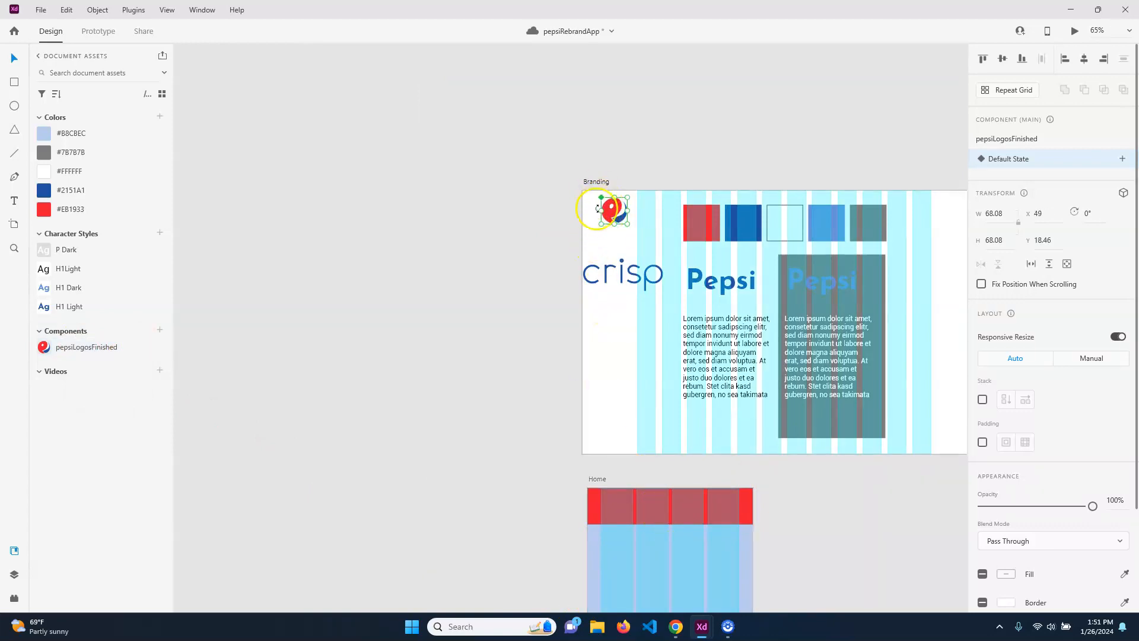
# Place an instance of the pepsiLogosFinished component in the center of the Home artboard's red header
pyautogui.click(589, 459)
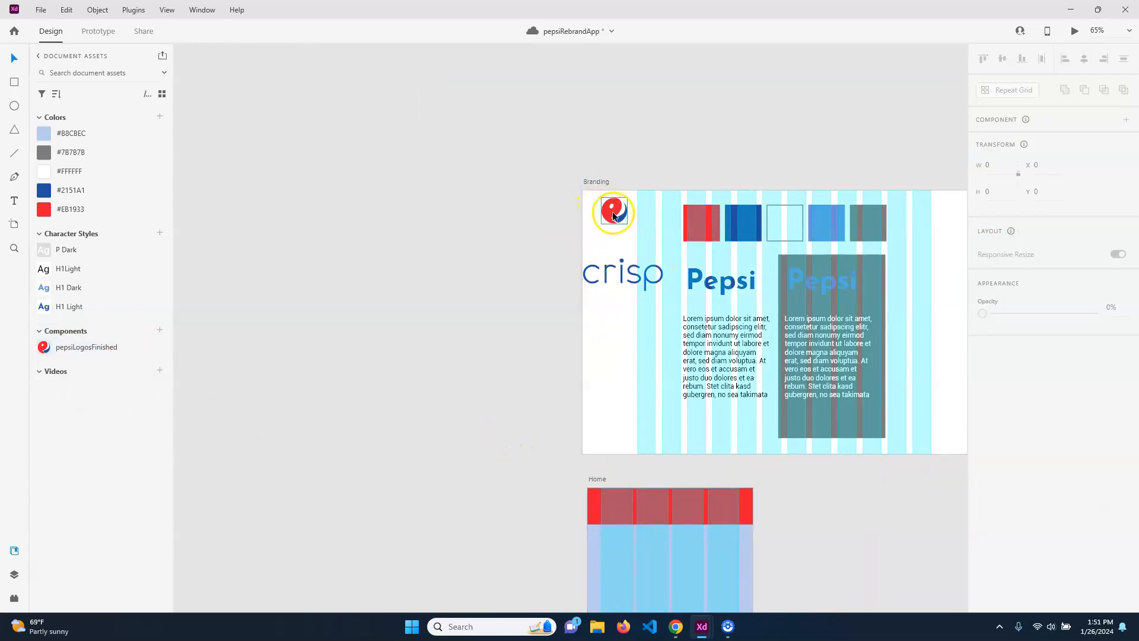
pyautogui.moveTo(553, 487); pyautogui.dragTo(677, 517)
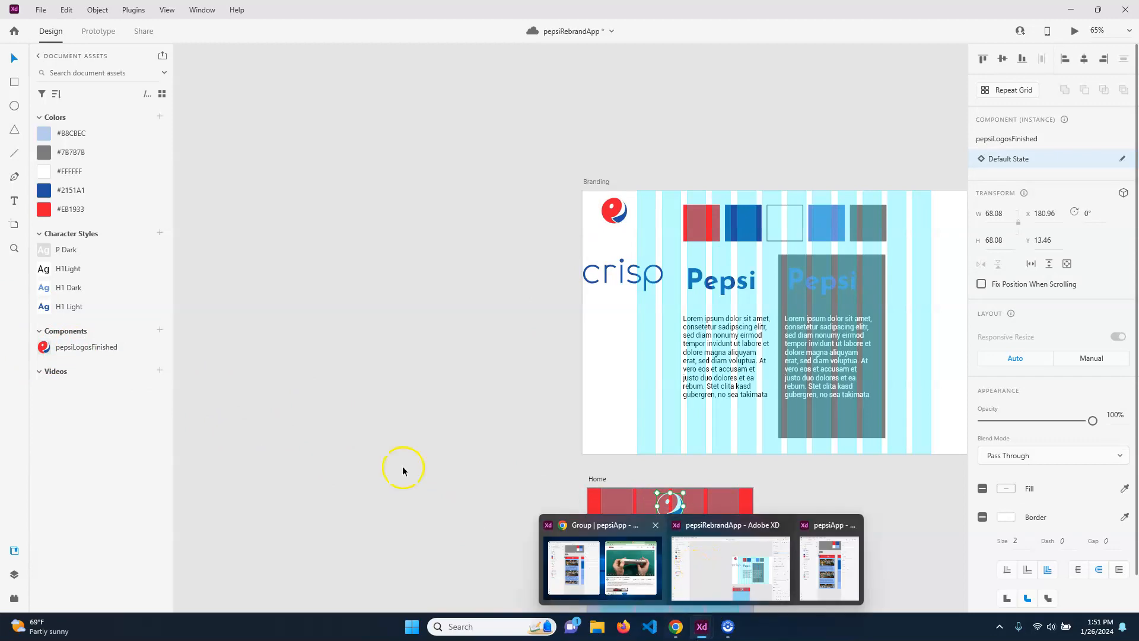
pyautogui.click(349, 367)
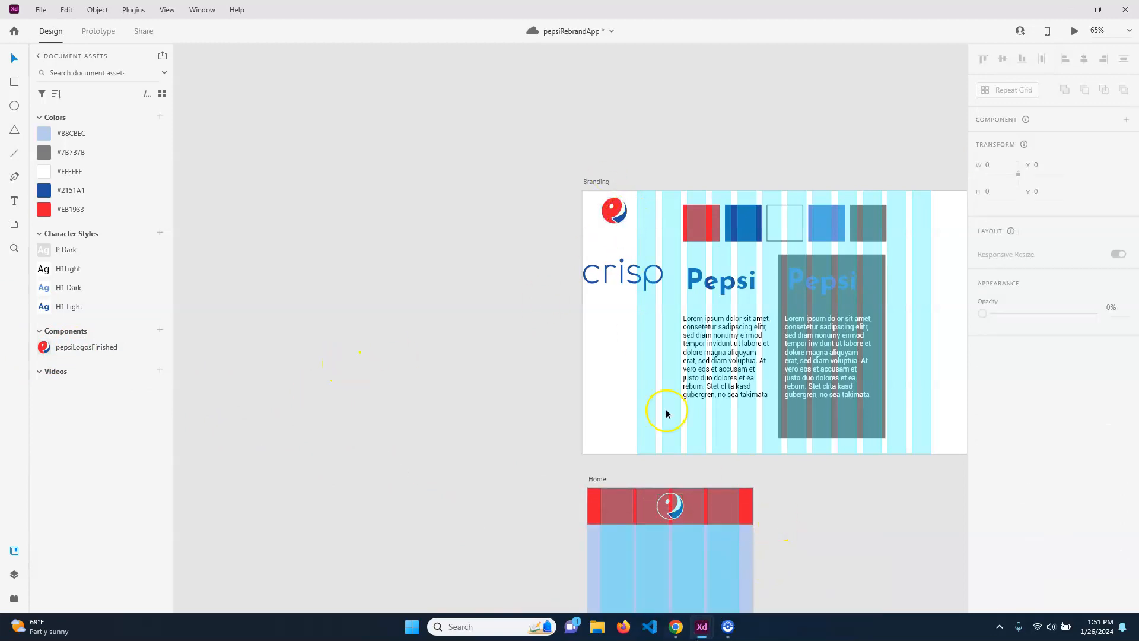
# Compare the main logo component on the Branding artboard with its instance in the Home header
pyautogui.click(624, 202)
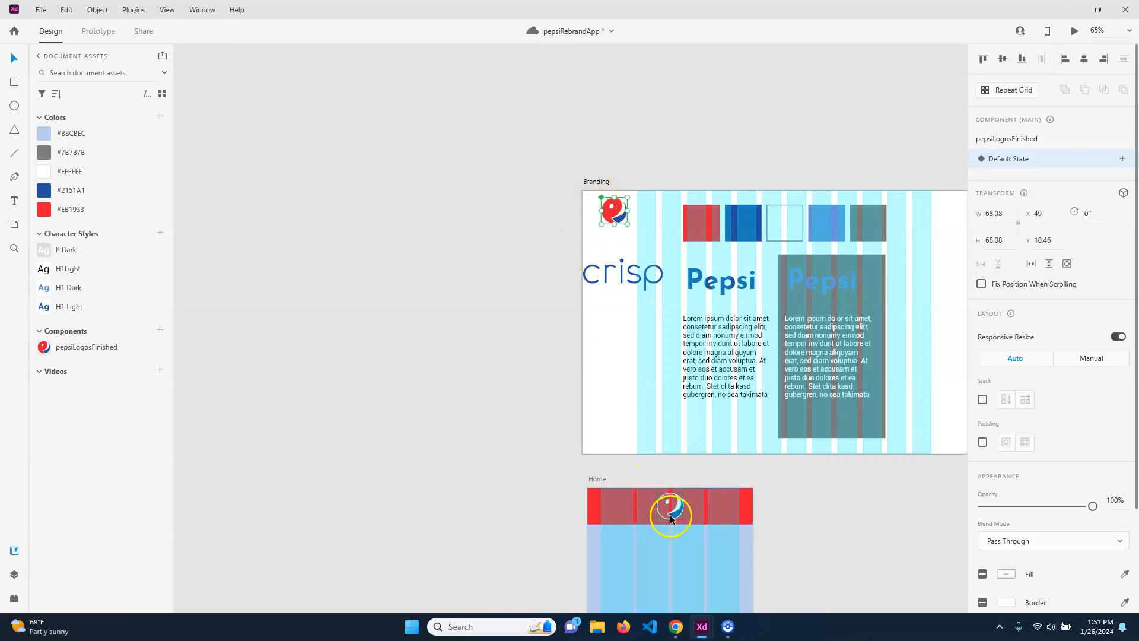
pyautogui.scroll(8, 607, 196)
pyautogui.scroll(-6, 599, 226)
pyautogui.scroll(-2, 662, 351)
pyautogui.scroll(-4, 789, 569)
pyautogui.click(662, 380)
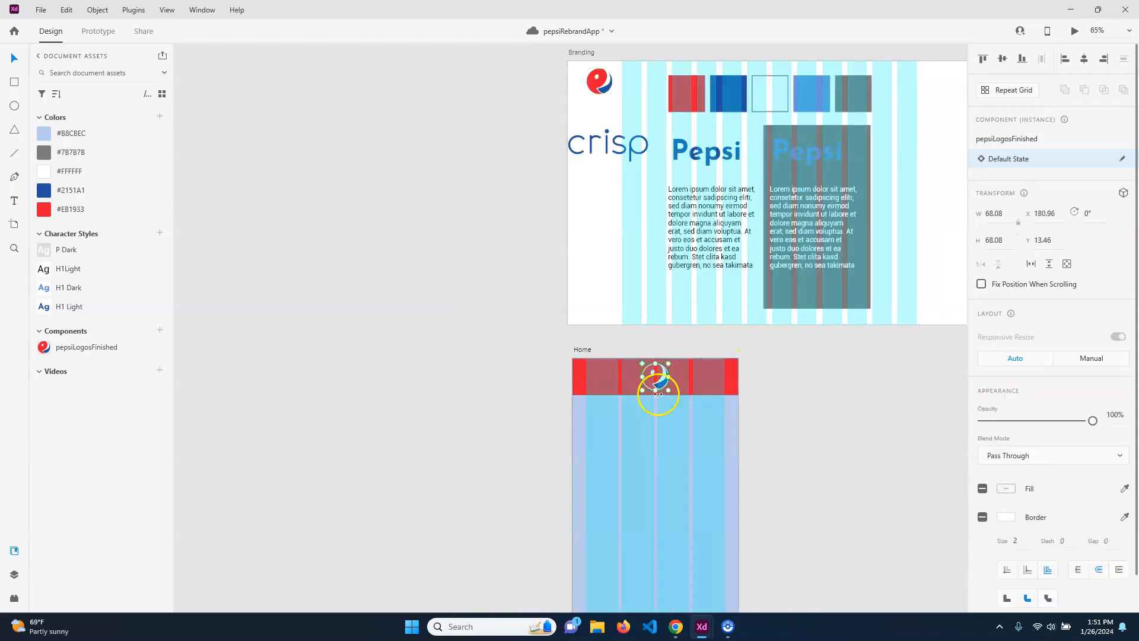
# Try a medium-blue fill on the main logo component and undo the color change
pyautogui.click(598, 82)
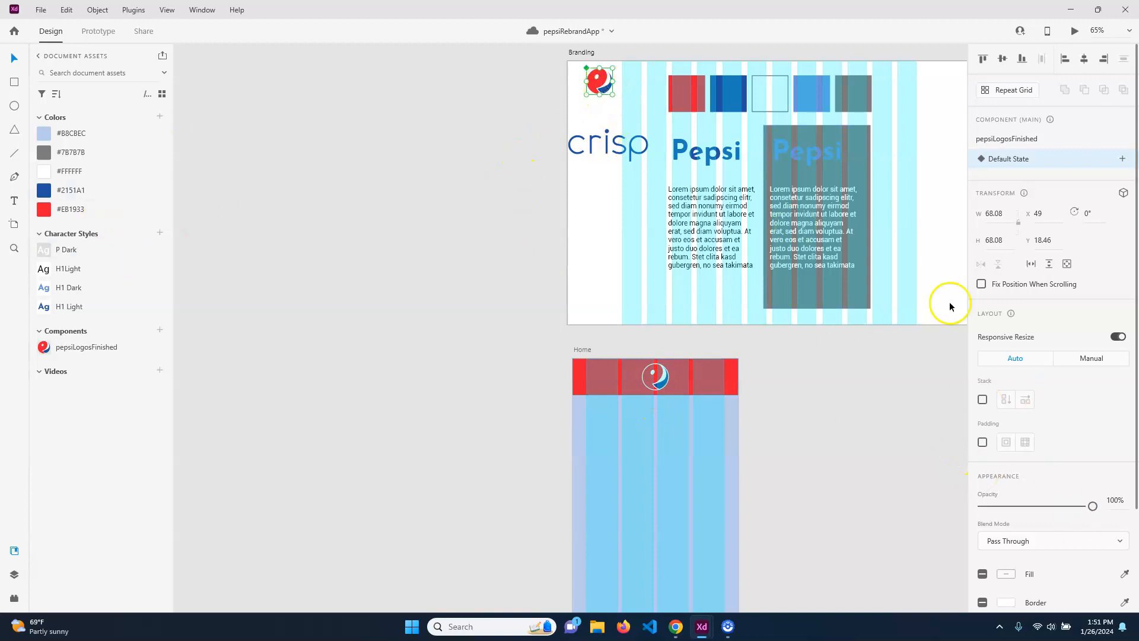
pyautogui.scroll(-3, 1030, 490)
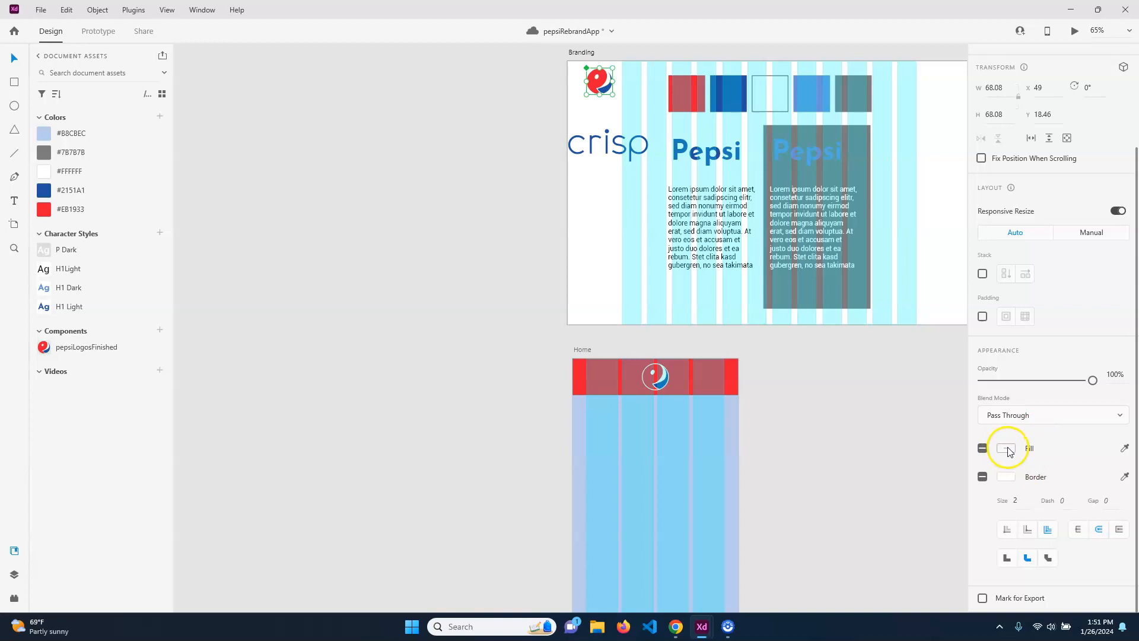
pyautogui.click(1007, 449)
pyautogui.click(897, 527)
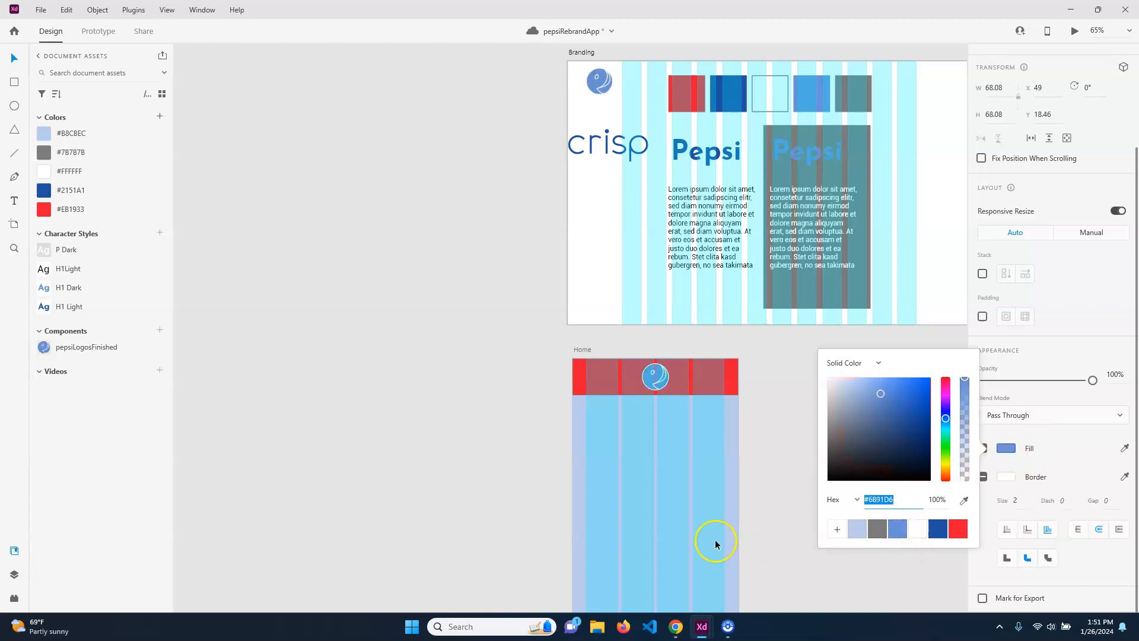
pyautogui.click(444, 428)
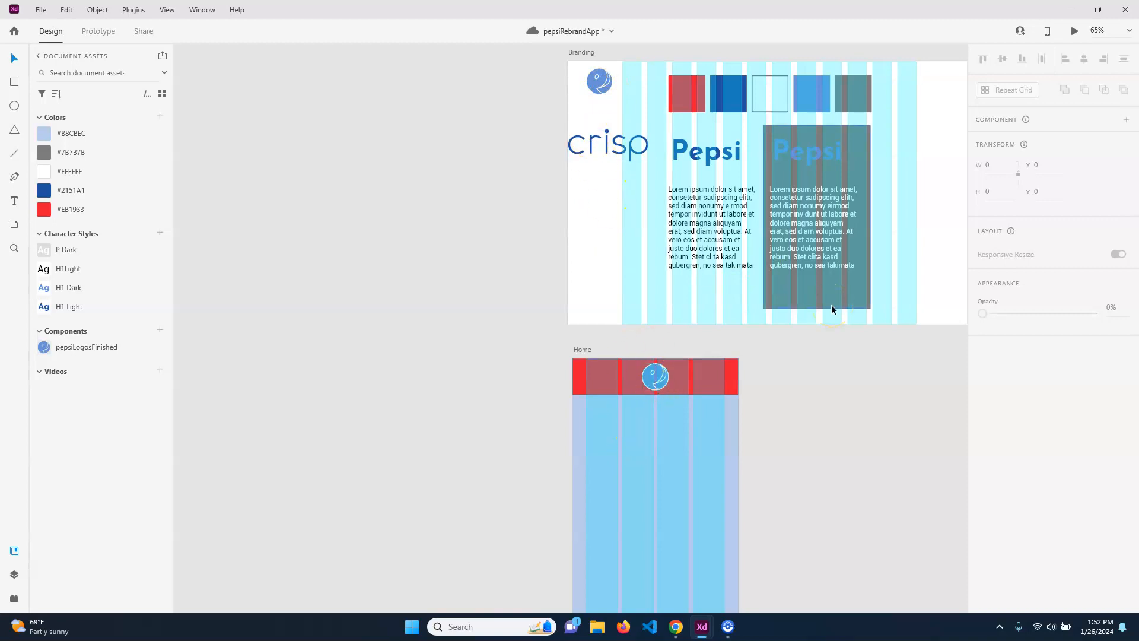
pyautogui.hotkey('ctrl', 'z')
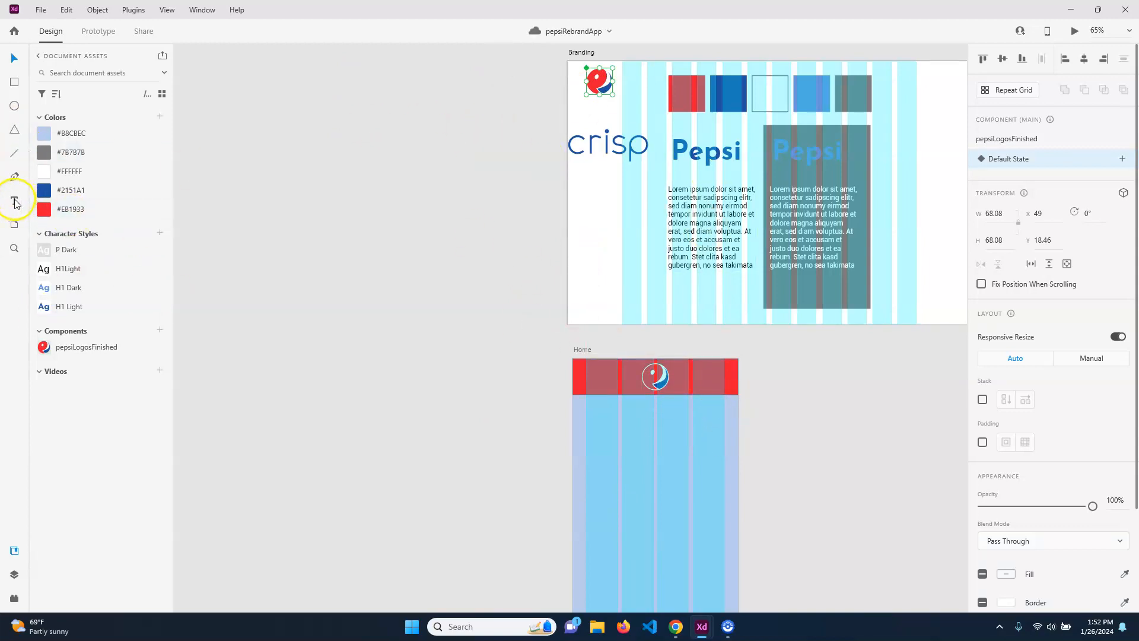
# Add the text "Pepsi" in a box about 148 wide beside the logo in the Home header
pyautogui.click(675, 367)
pyautogui.moveTo(675, 367); pyautogui.dragTo(734, 390)
pyautogui.write('Pepsi')
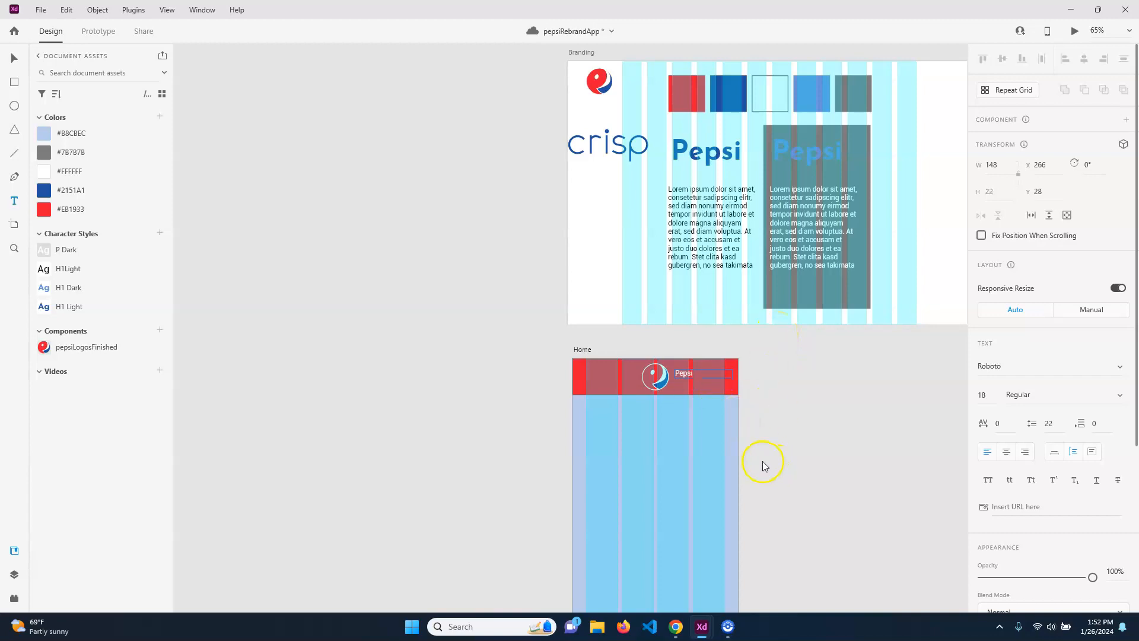
pyautogui.click(15, 58)
pyautogui.click(763, 421)
pyautogui.scroll(5, 724, 401)
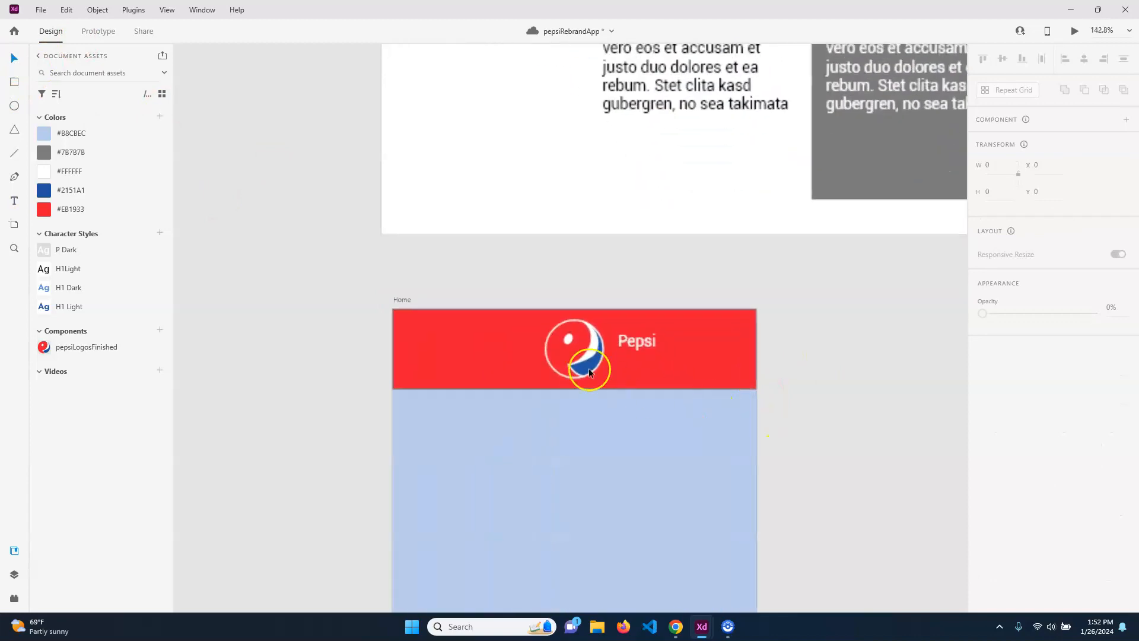
# Apply the H1 Dark character style to the header's Pepsi text, widen its box to about 204 and raise it within the header
pyautogui.click(635, 339)
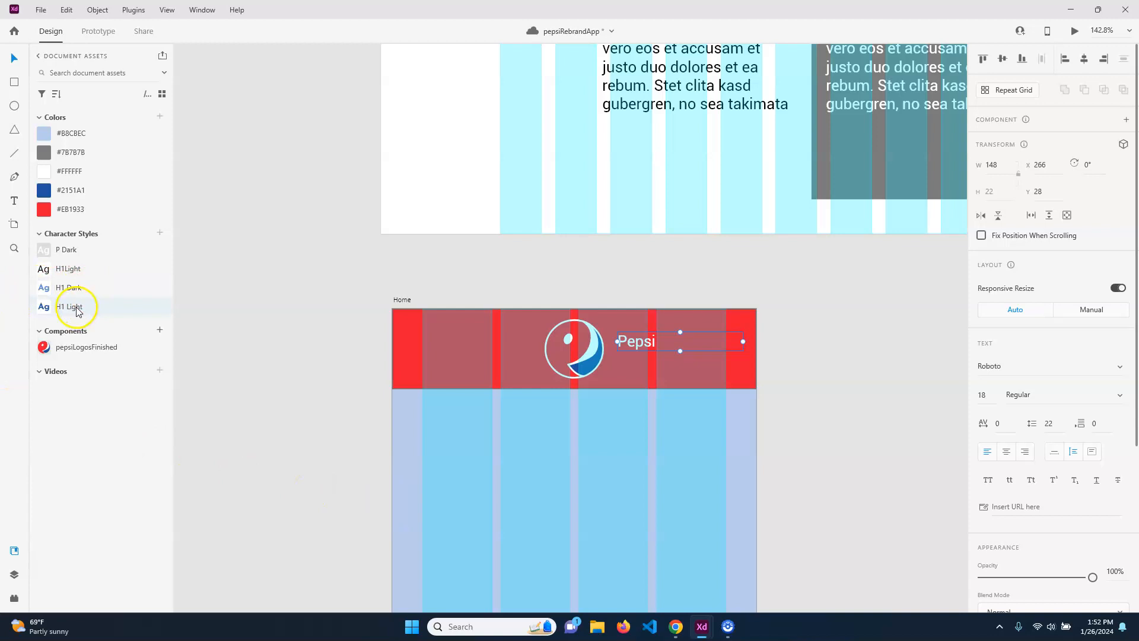
pyautogui.click(71, 288)
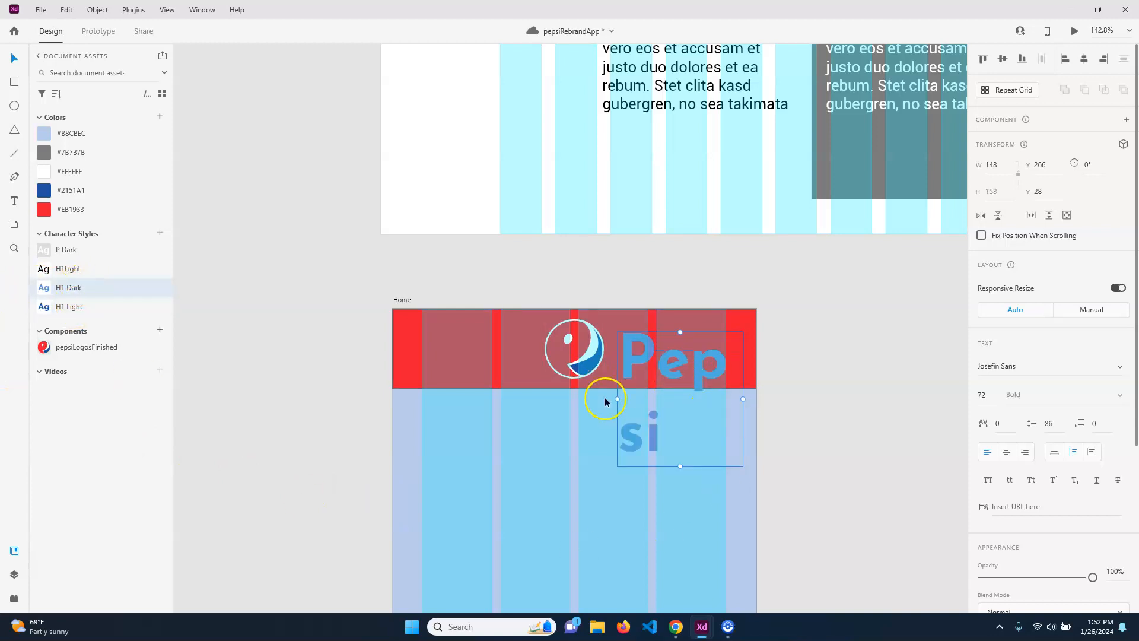
pyautogui.moveTo(616, 399); pyautogui.dragTo(568, 389)
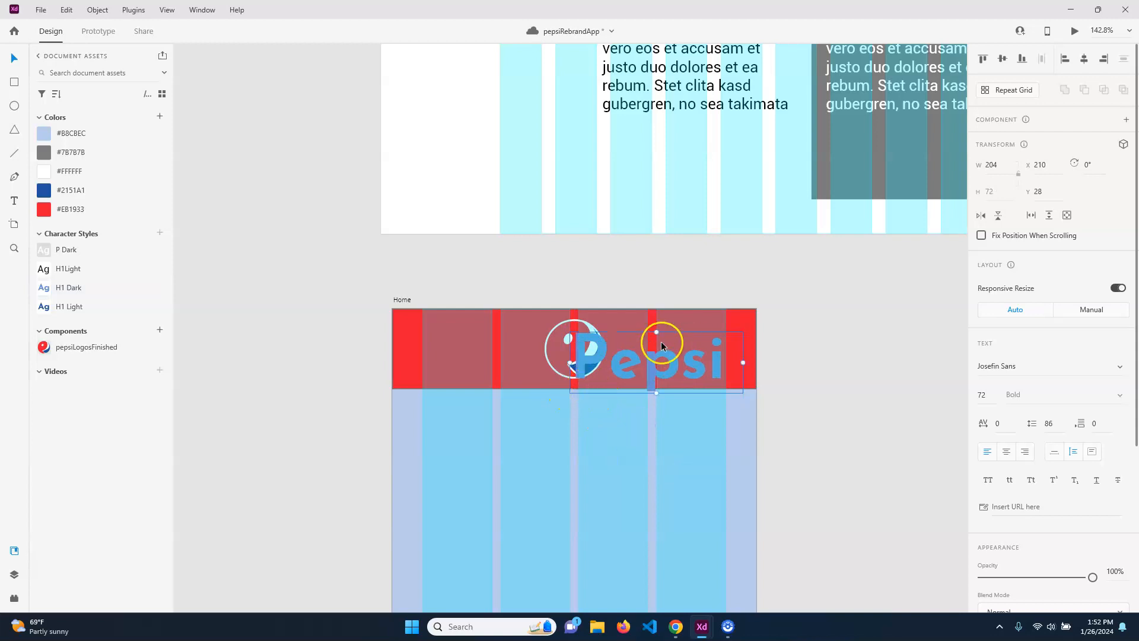
pyautogui.moveTo(647, 376)
pyautogui.mouseDown()
pyautogui.moveTo(650, 356)
pyautogui.moveTo(653, 368)
pyautogui.mouseUp()
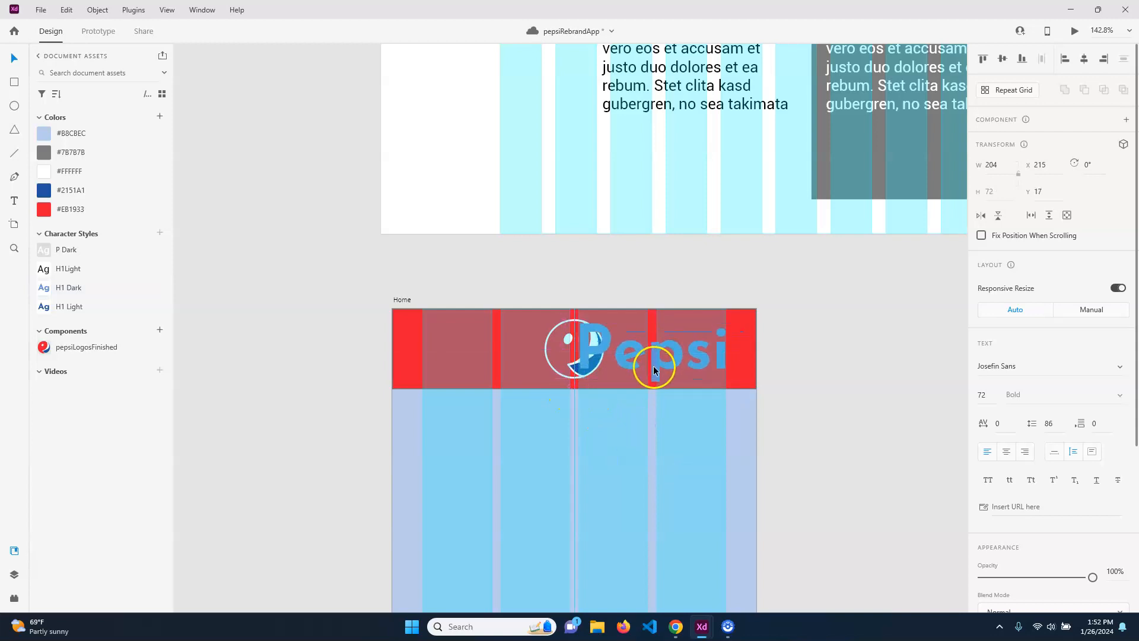
# Shift the logo instance left of the Pepsi text to X 128 and center both vertically in the red header
pyautogui.click(552, 336)
pyautogui.click(556, 354)
pyautogui.moveTo(571, 362); pyautogui.dragTo(528, 366)
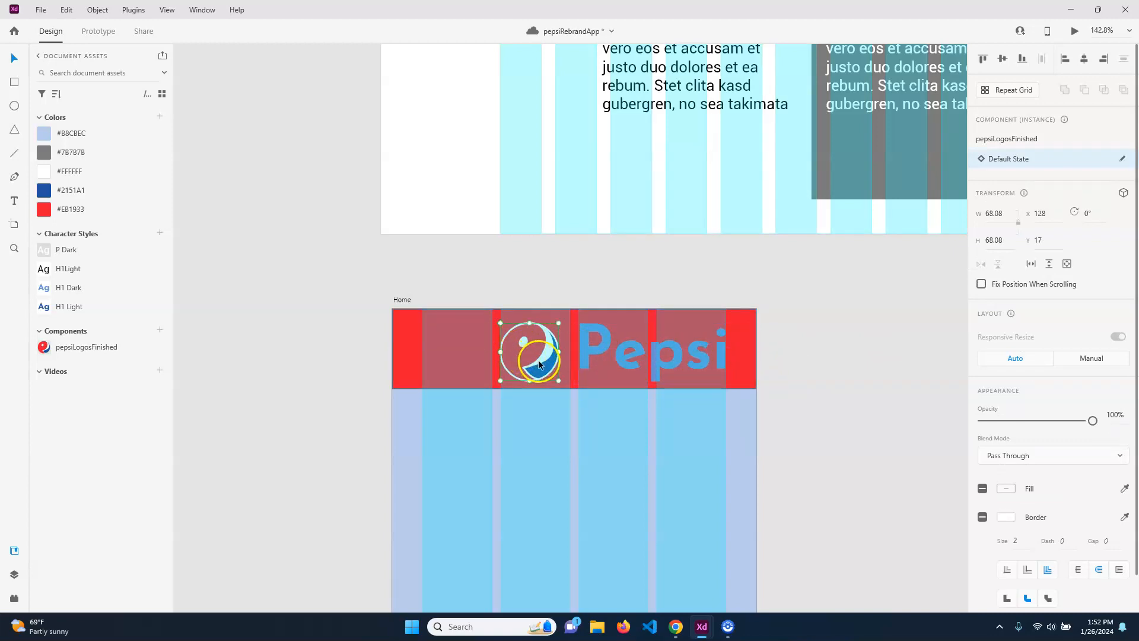
pyautogui.click(602, 346)
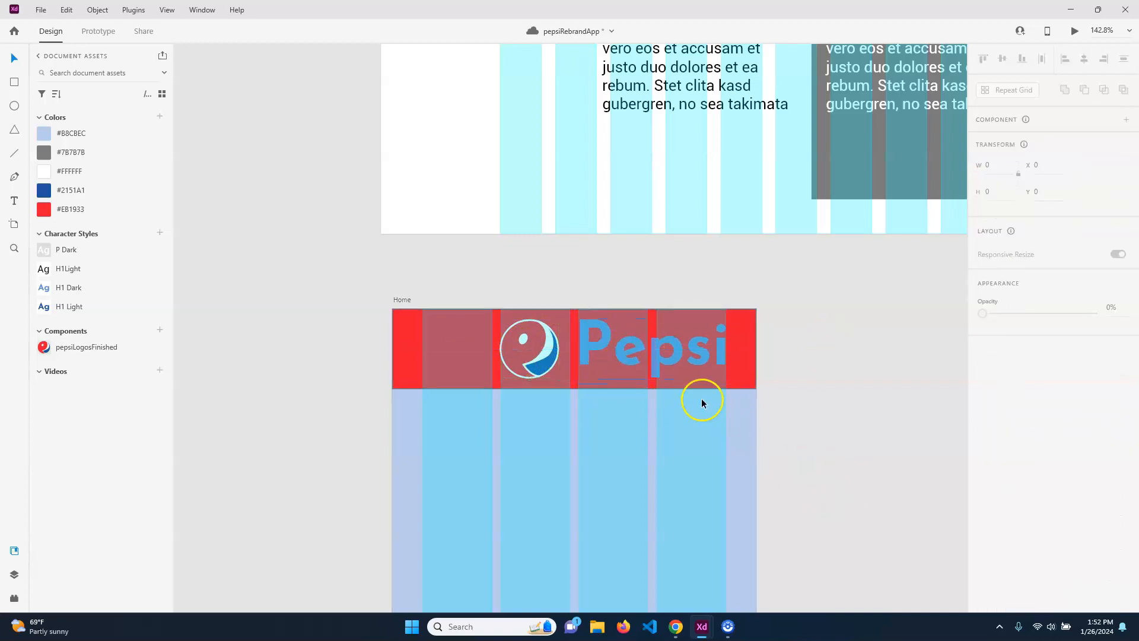
pyautogui.click(822, 441)
# Color the header's Pepsi text white with the #FFFFFF document color
pyautogui.click(677, 359)
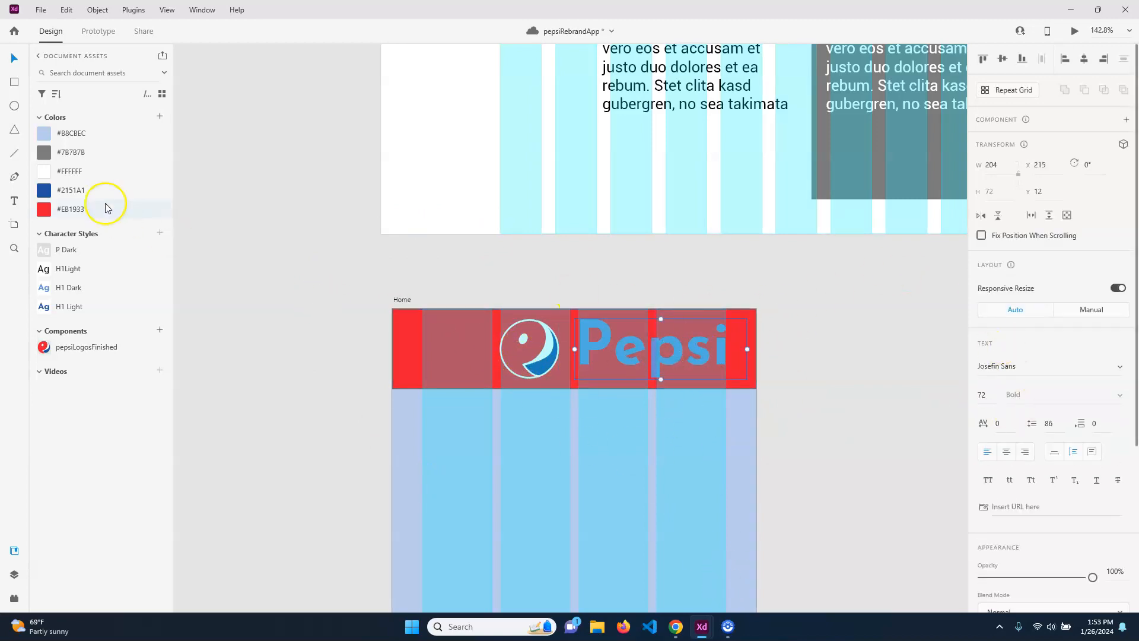
pyautogui.click(95, 170)
pyautogui.click(855, 369)
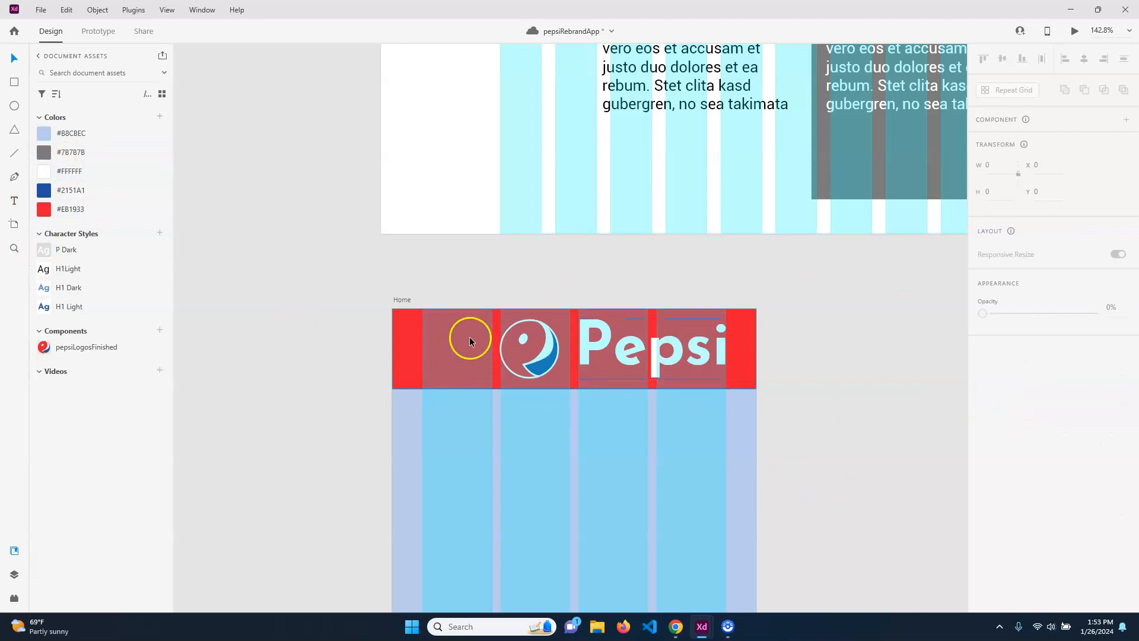
pyautogui.click(683, 349)
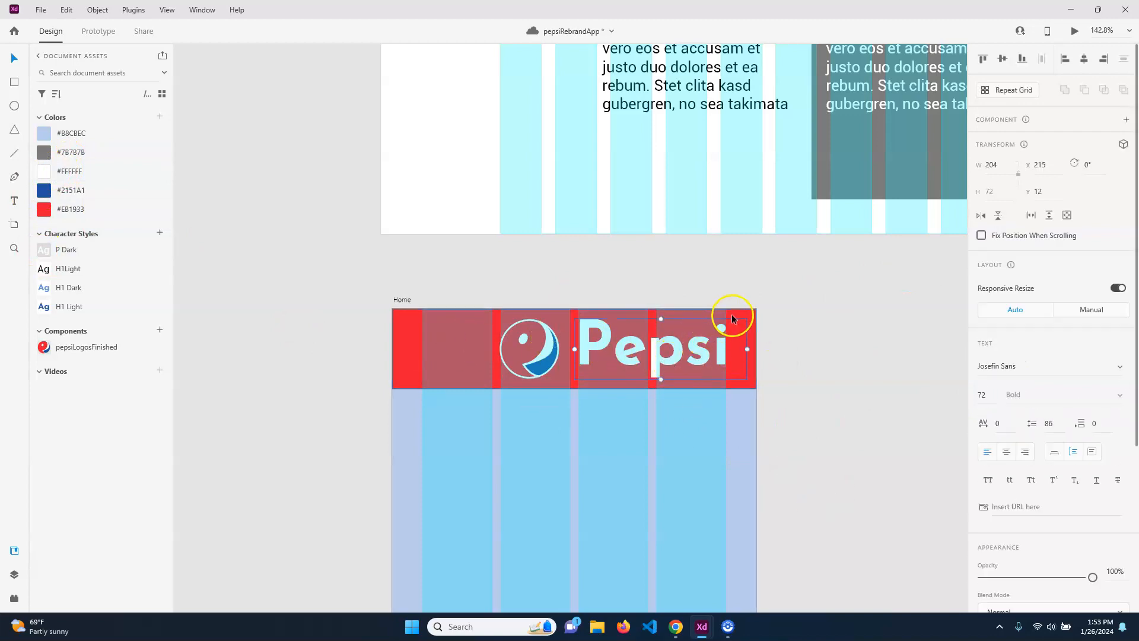
pyautogui.click(839, 381)
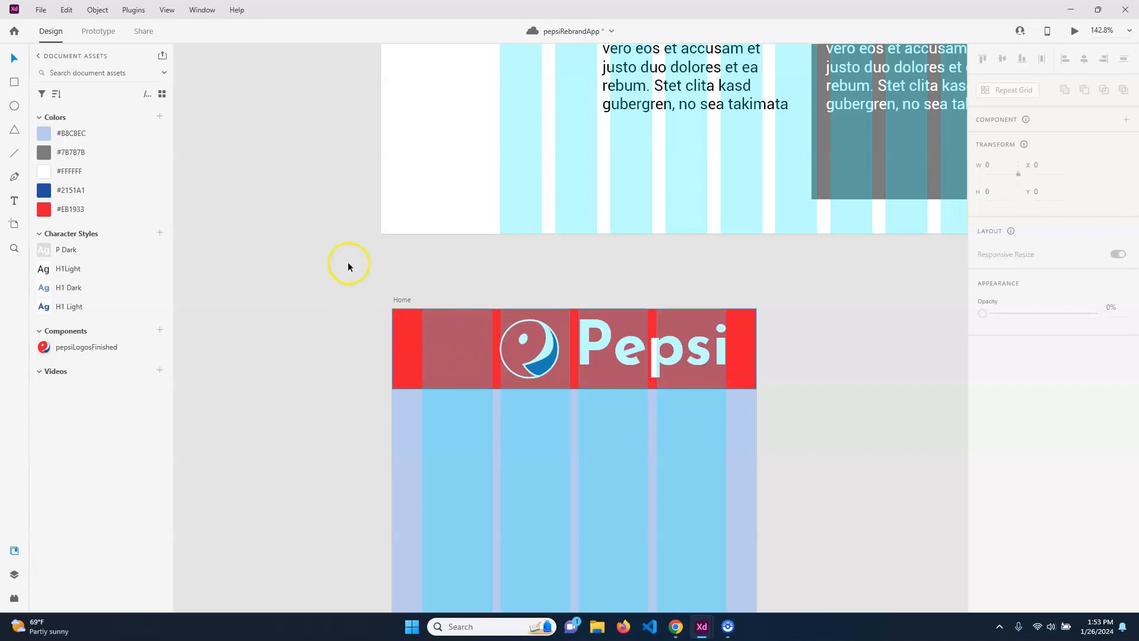
# Open the Icons 4 Design plugin and browse its sample icon sets
pyautogui.click(15, 598)
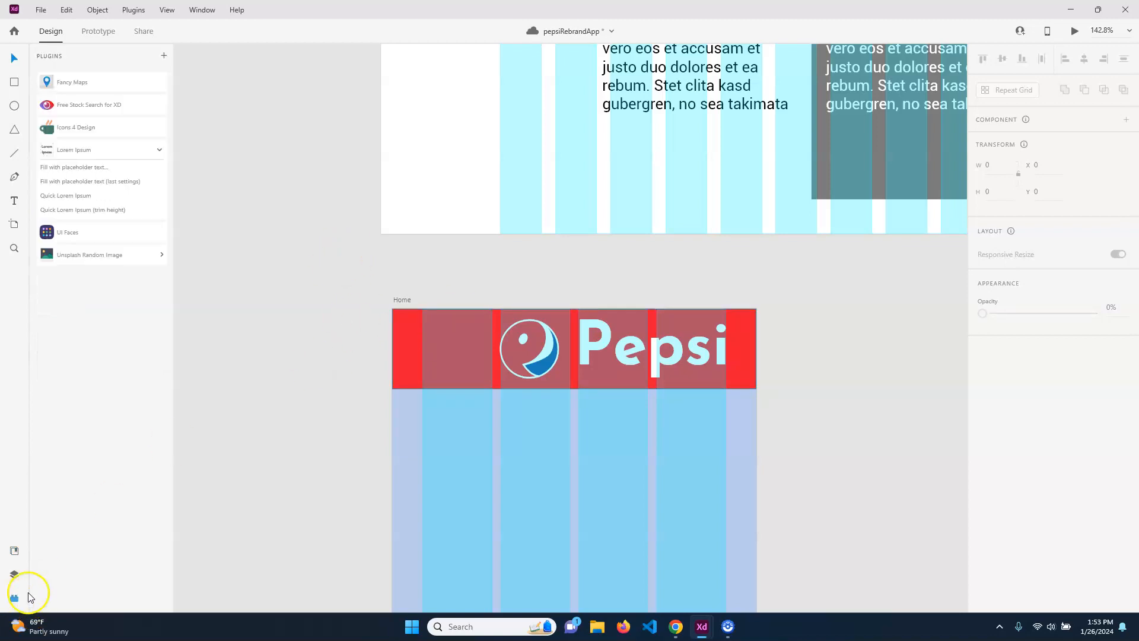
pyautogui.click(155, 151)
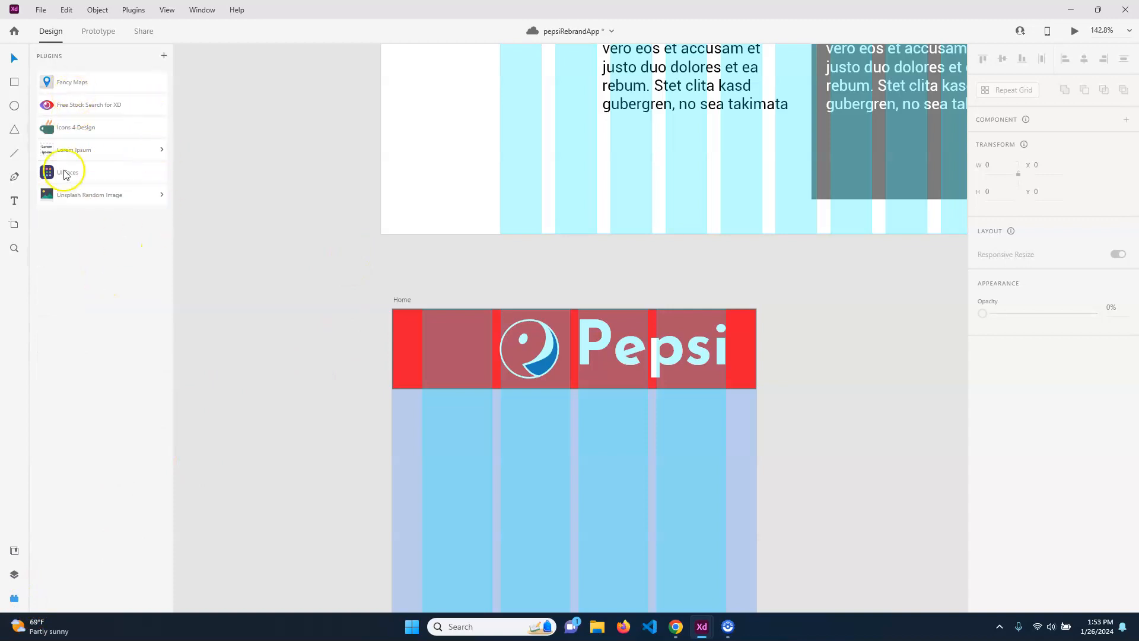
pyautogui.click(73, 129)
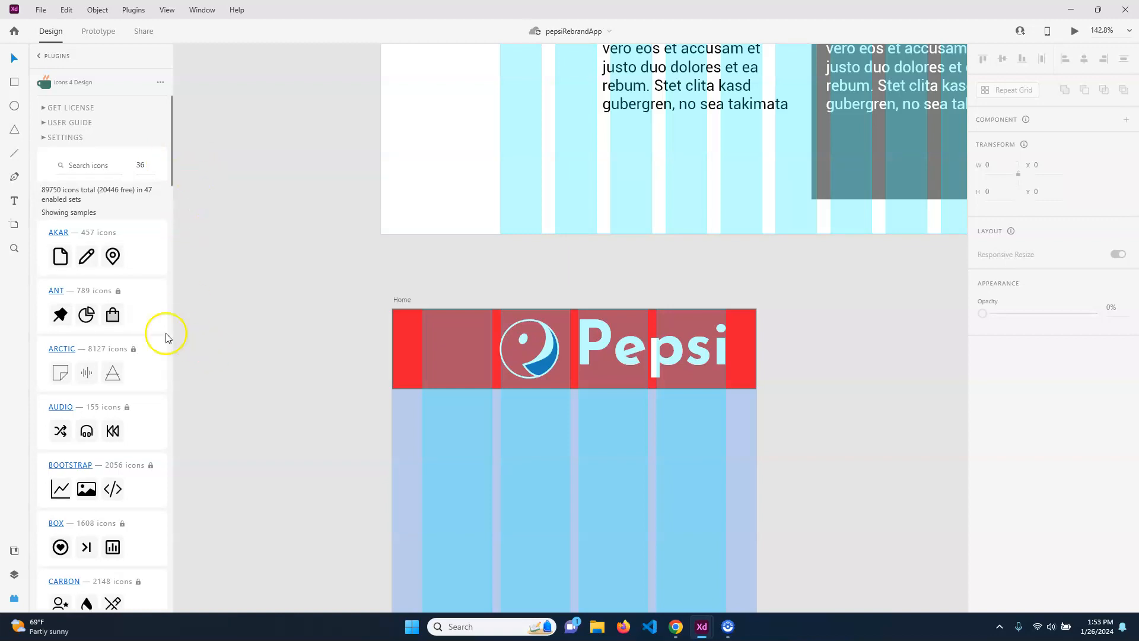
pyautogui.scroll(-7, 143, 329)
pyautogui.scroll(-7, 131, 318)
pyautogui.scroll(3, 127, 321)
pyautogui.scroll(13, 118, 318)
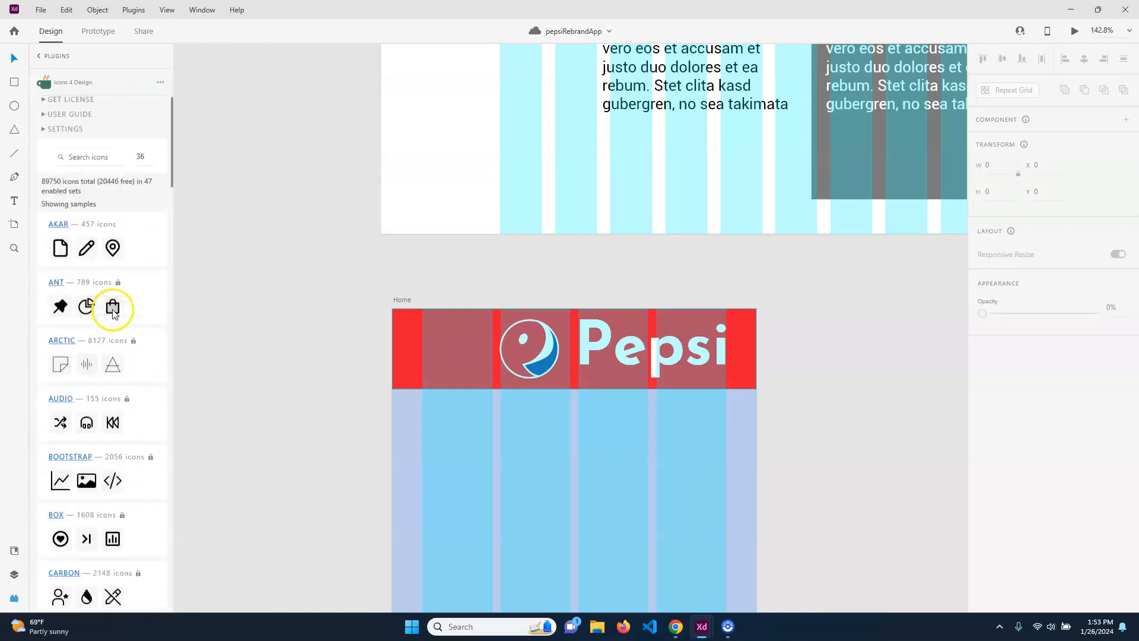
# Look through the plugin's full list of sample icon sets, from Akar down to Weather and back to the beginning
pyautogui.scroll(1, 113, 312)
pyautogui.scroll(-4, 130, 356)
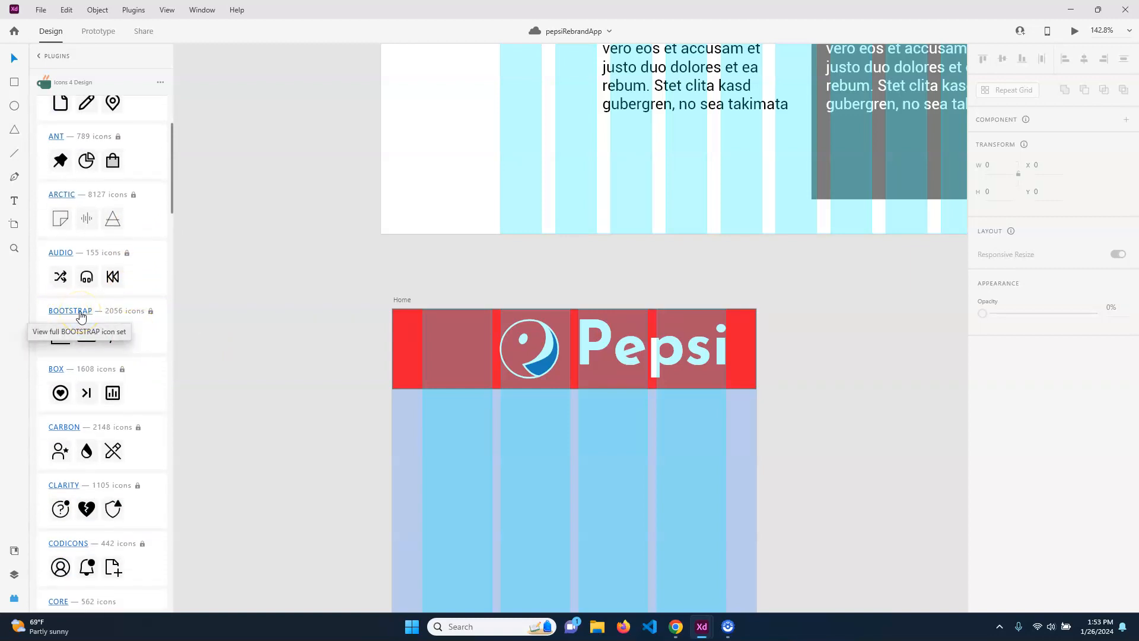
pyautogui.scroll(-10, 83, 314)
pyautogui.scroll(-9, 86, 315)
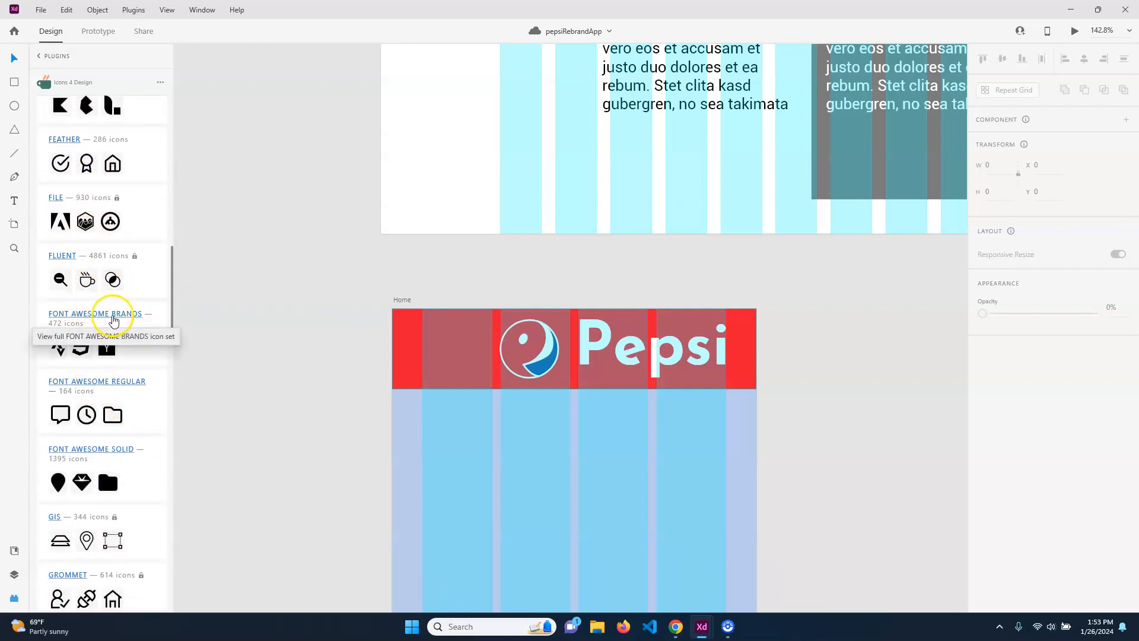
pyautogui.scroll(-7, 98, 365)
pyautogui.scroll(-20, 109, 354)
pyautogui.scroll(-20, 100, 307)
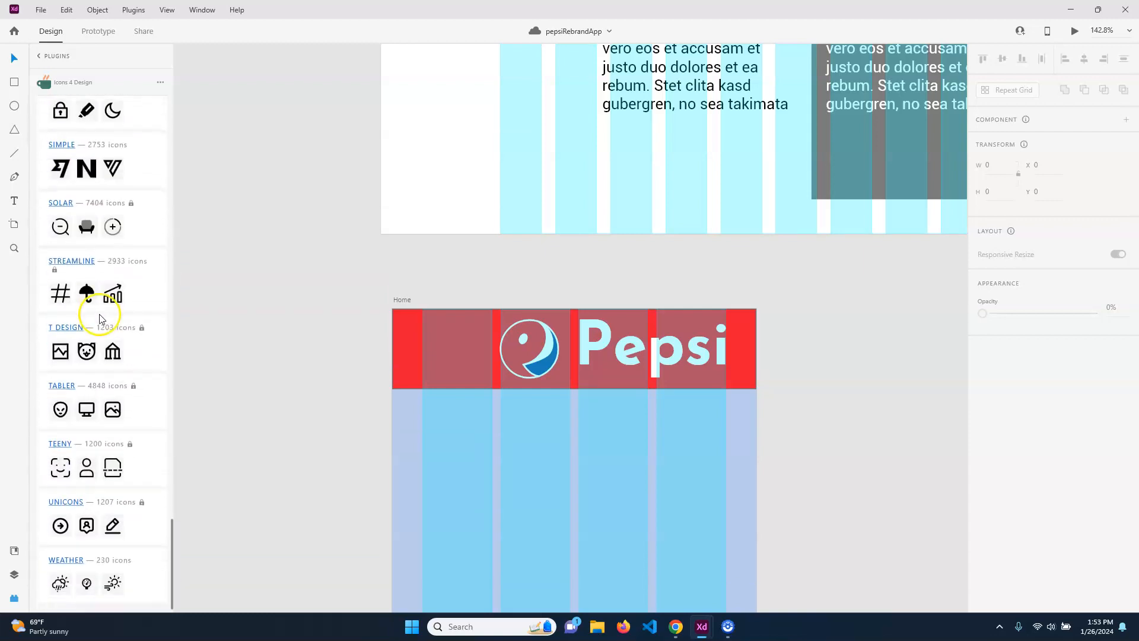
pyautogui.scroll(11, 102, 444)
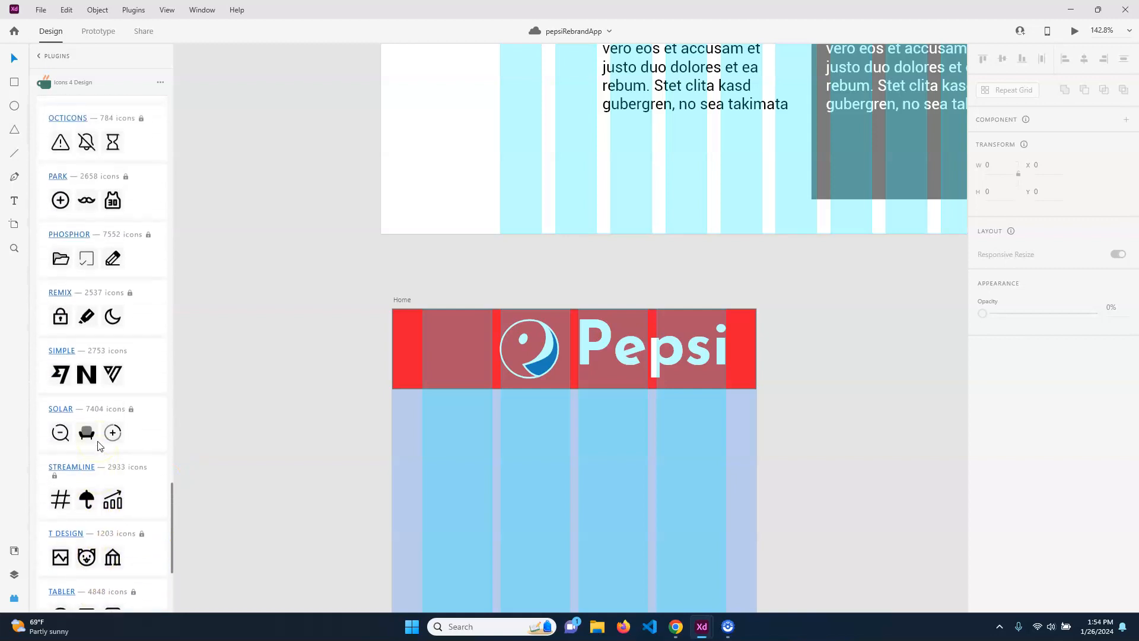
pyautogui.scroll(4, 102, 442)
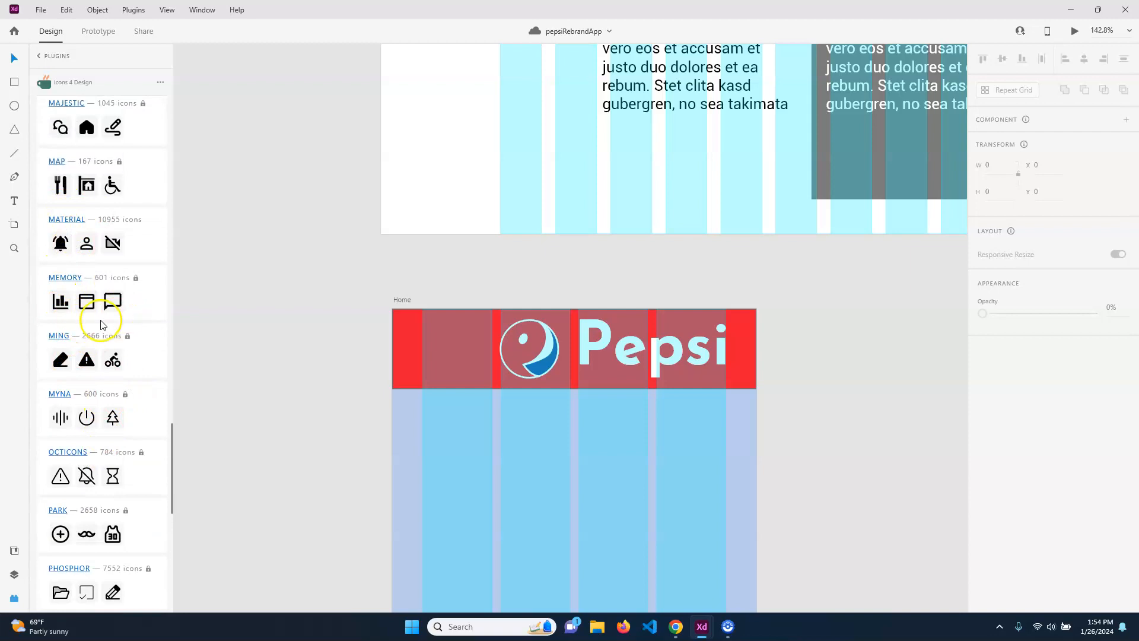
pyautogui.scroll(20, 77, 250)
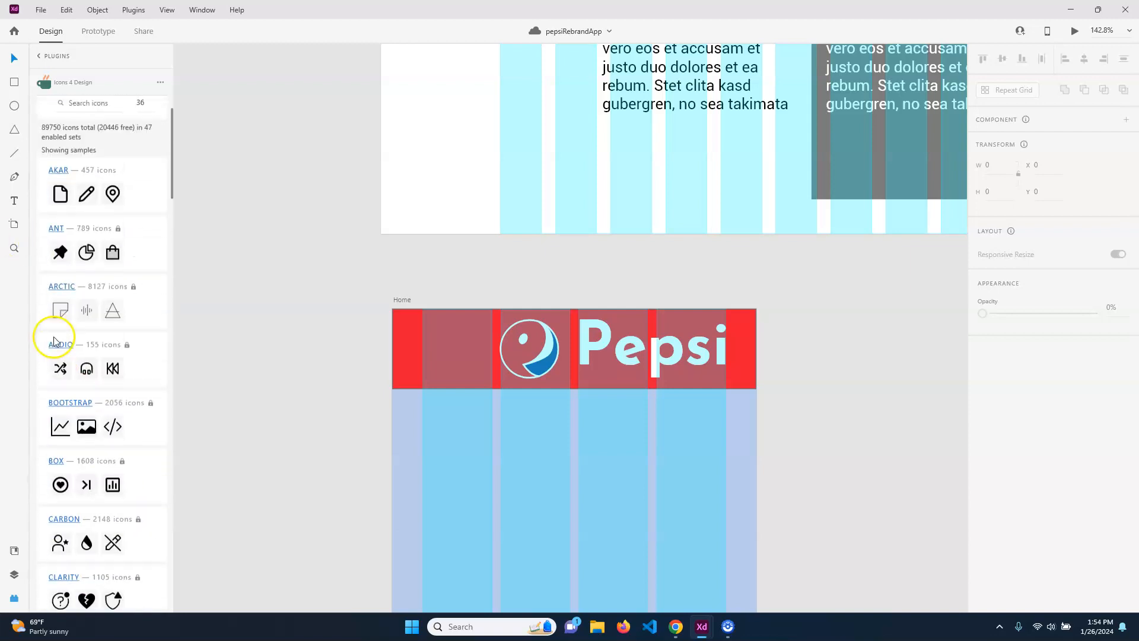
# Search the plugin's icon sets for "menu" and insert the three-line menu icon from the Material set
pyautogui.click(67, 159)
pyautogui.write('menu')
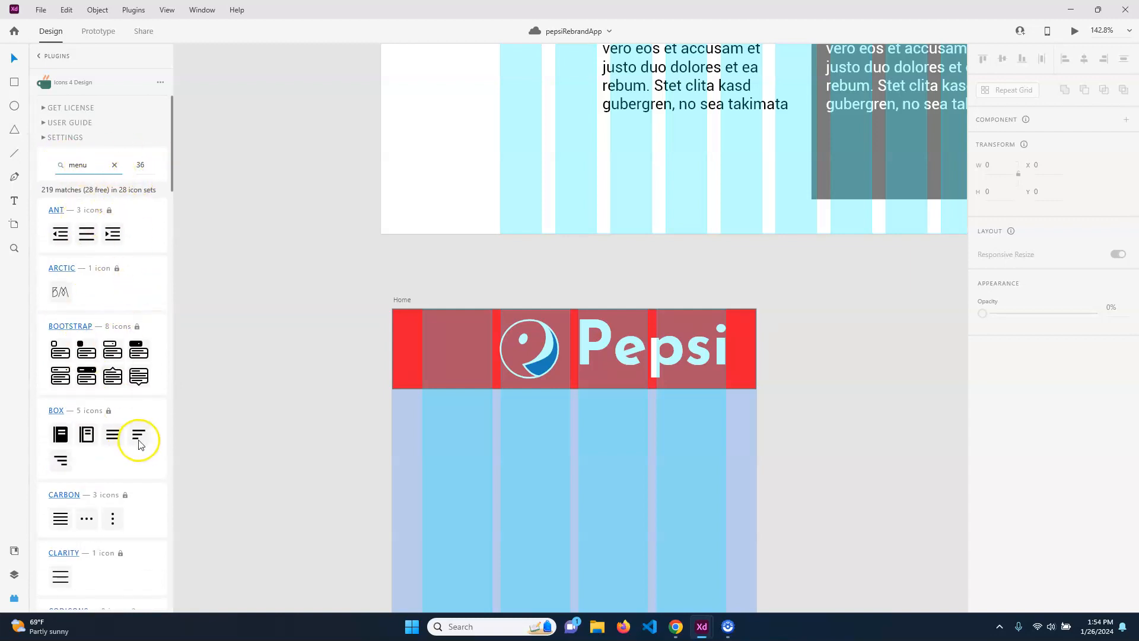
pyautogui.scroll(-2, 110, 484)
pyautogui.scroll(-8, 110, 484)
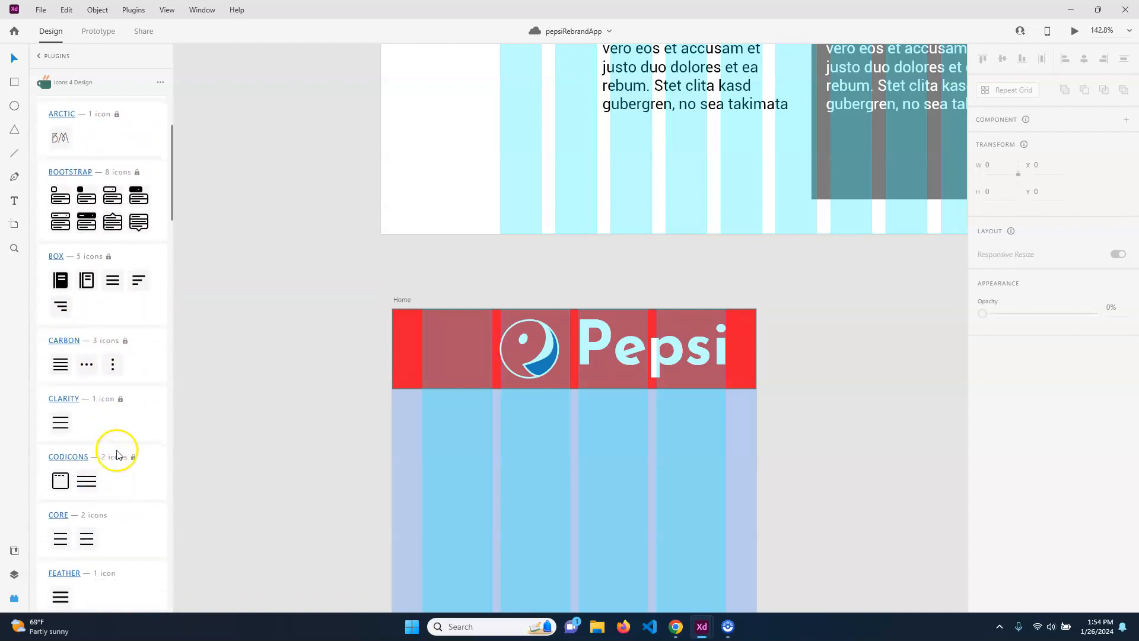
pyautogui.scroll(-2, 119, 401)
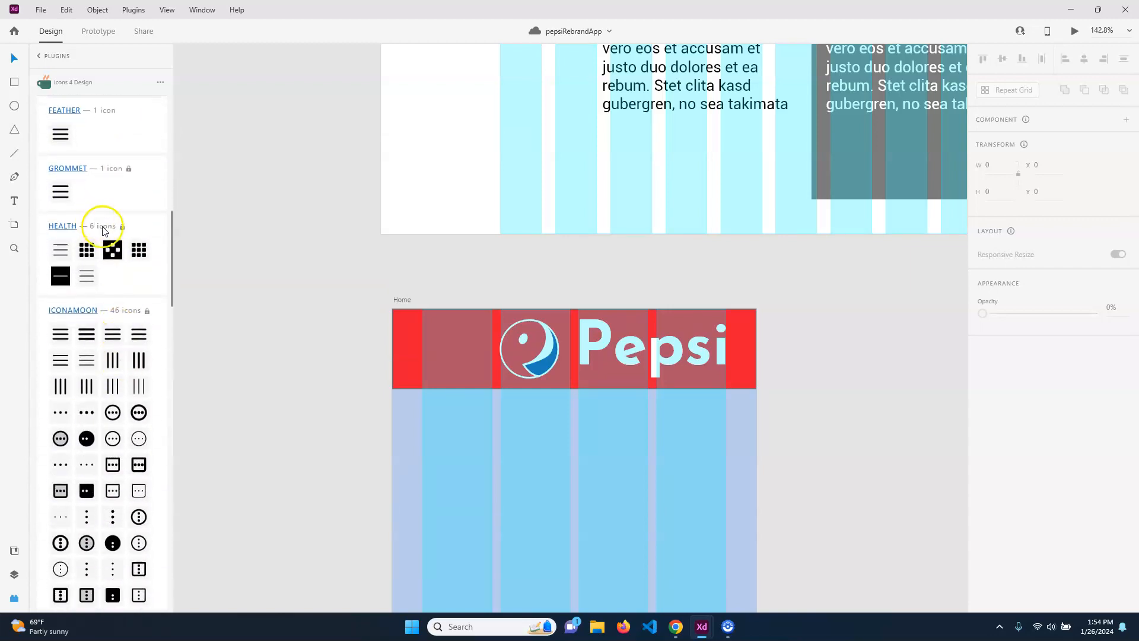
pyautogui.scroll(-5, 92, 392)
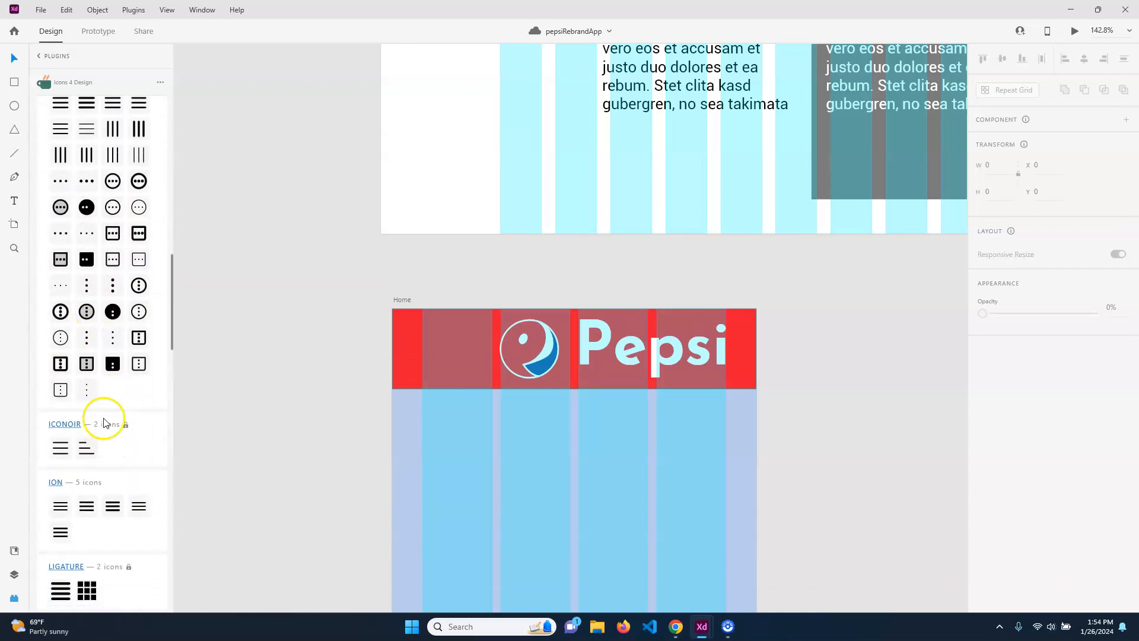
pyautogui.scroll(-5, 117, 417)
pyautogui.scroll(-7, 116, 417)
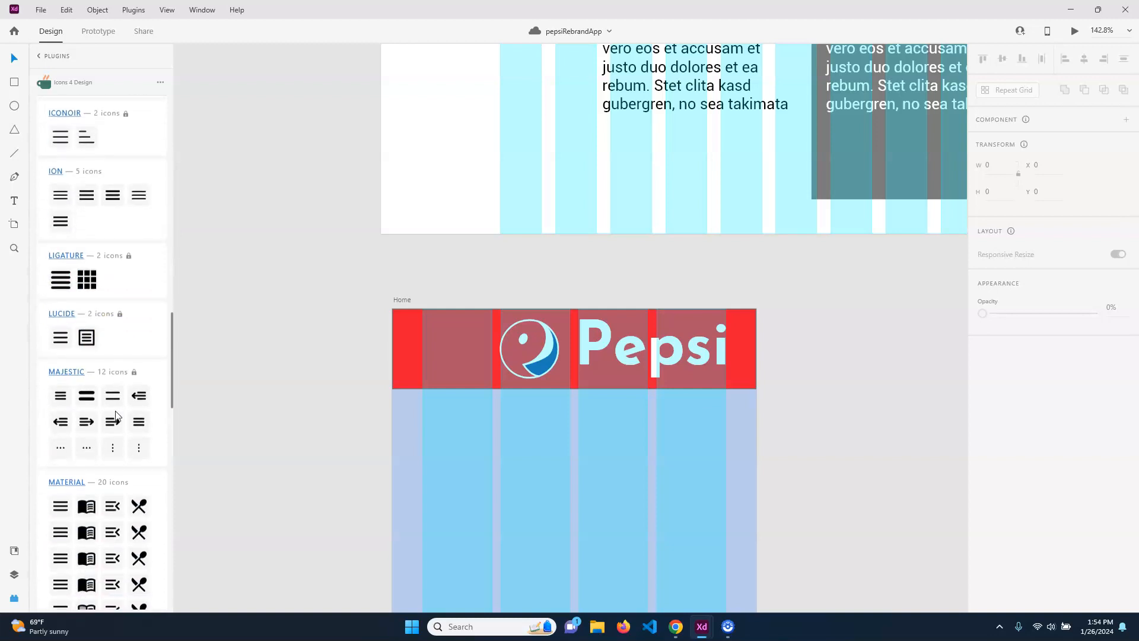
pyautogui.scroll(-9, 116, 416)
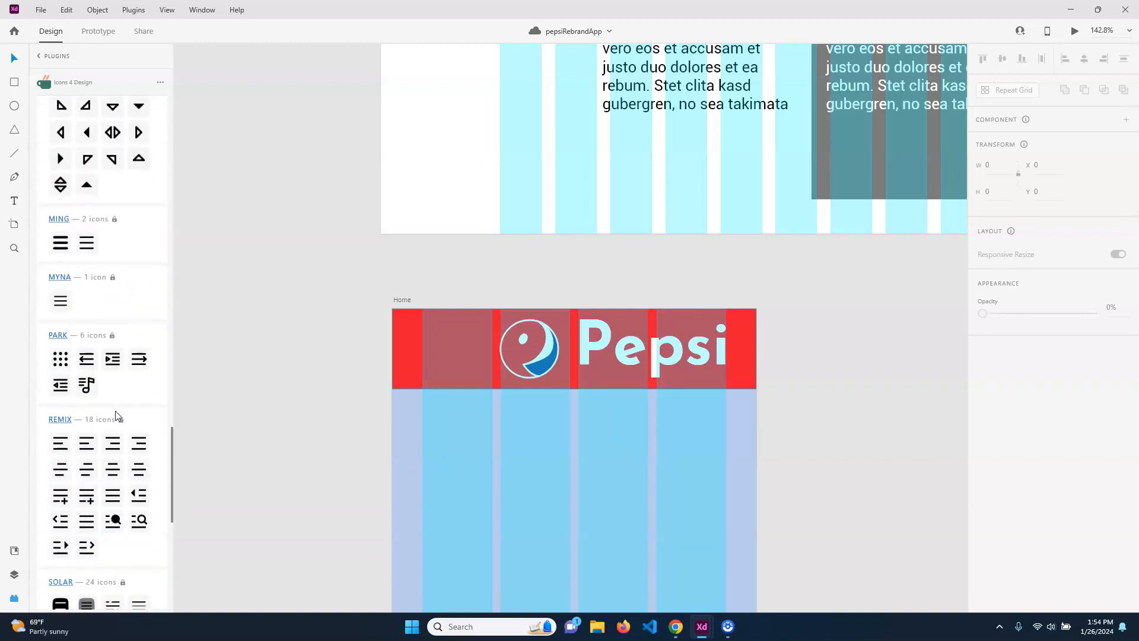
pyautogui.scroll(-9, 116, 413)
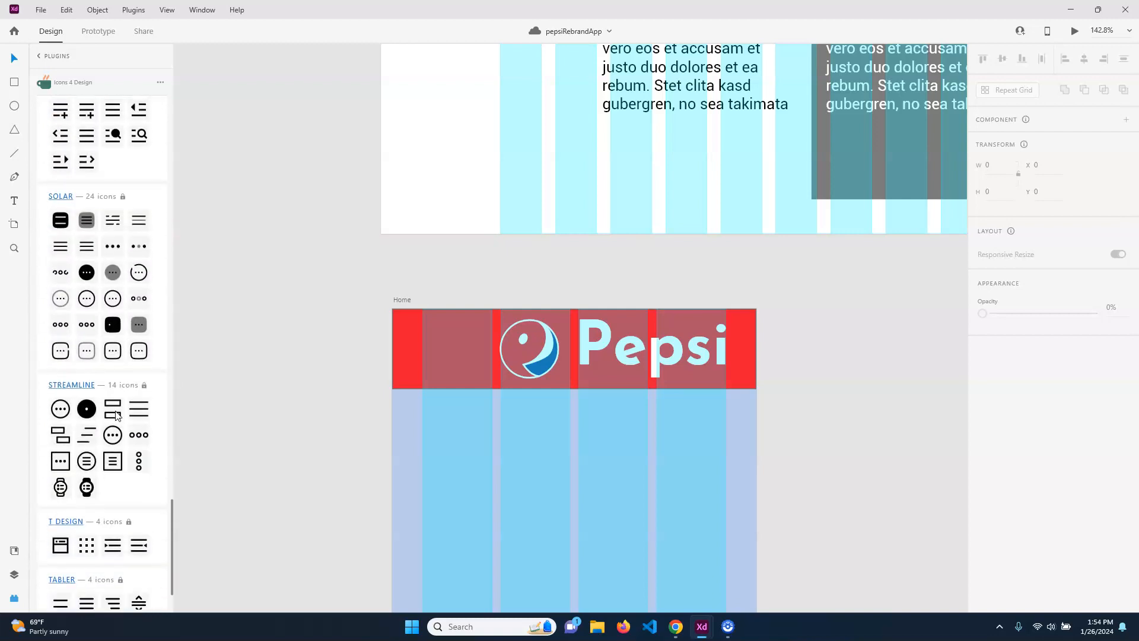
pyautogui.scroll(-2, 118, 416)
pyautogui.scroll(5, 115, 507)
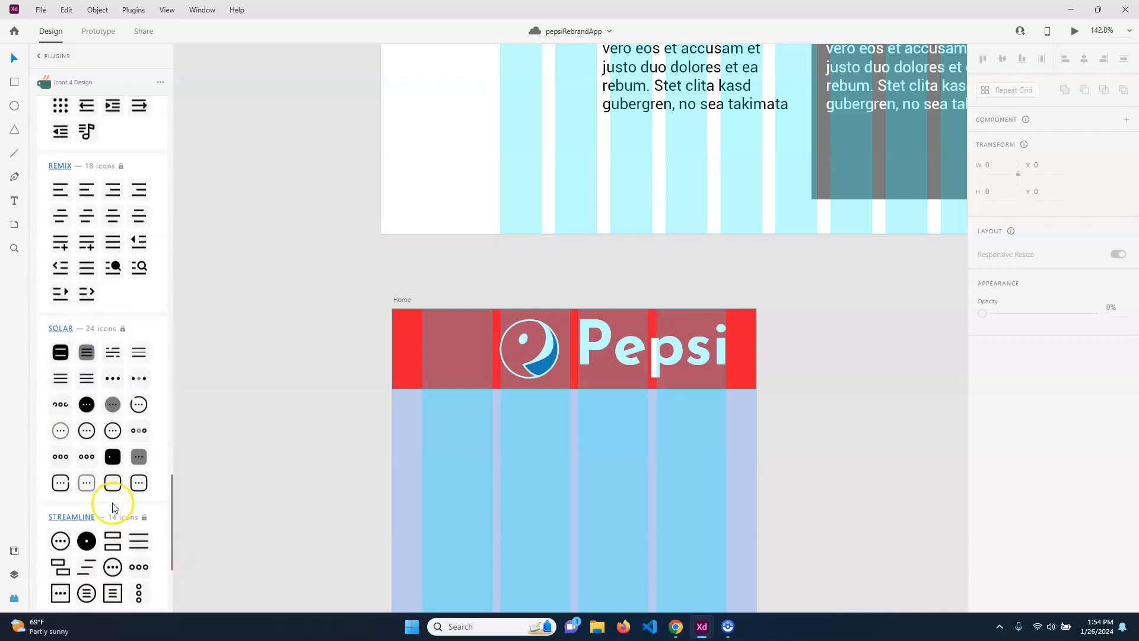
pyautogui.scroll(1, 114, 507)
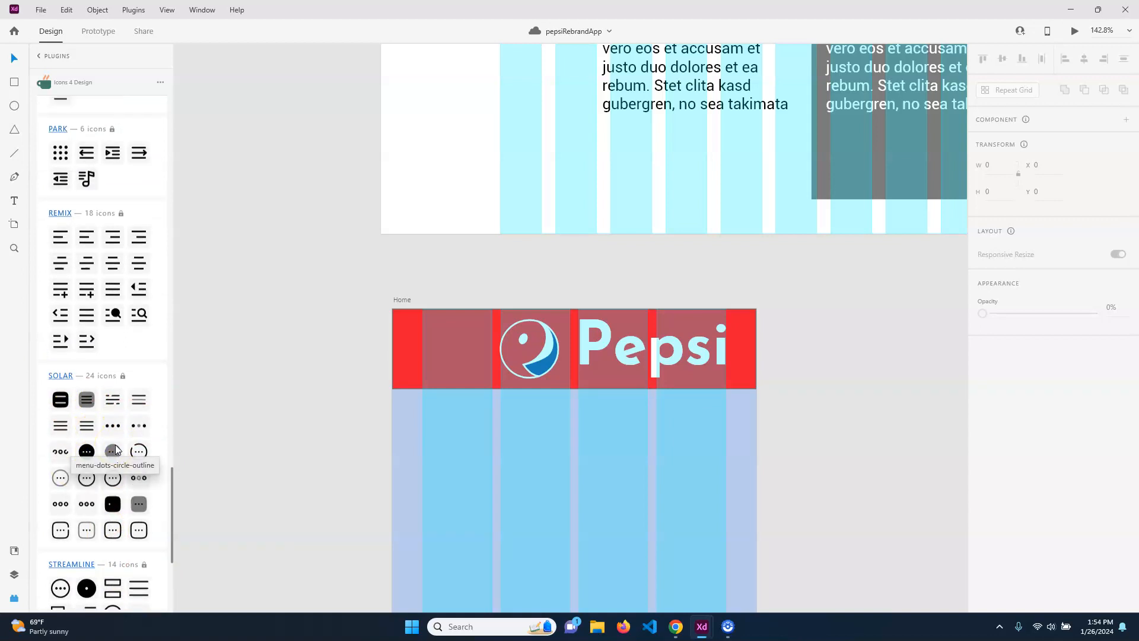
pyautogui.scroll(10, 116, 451)
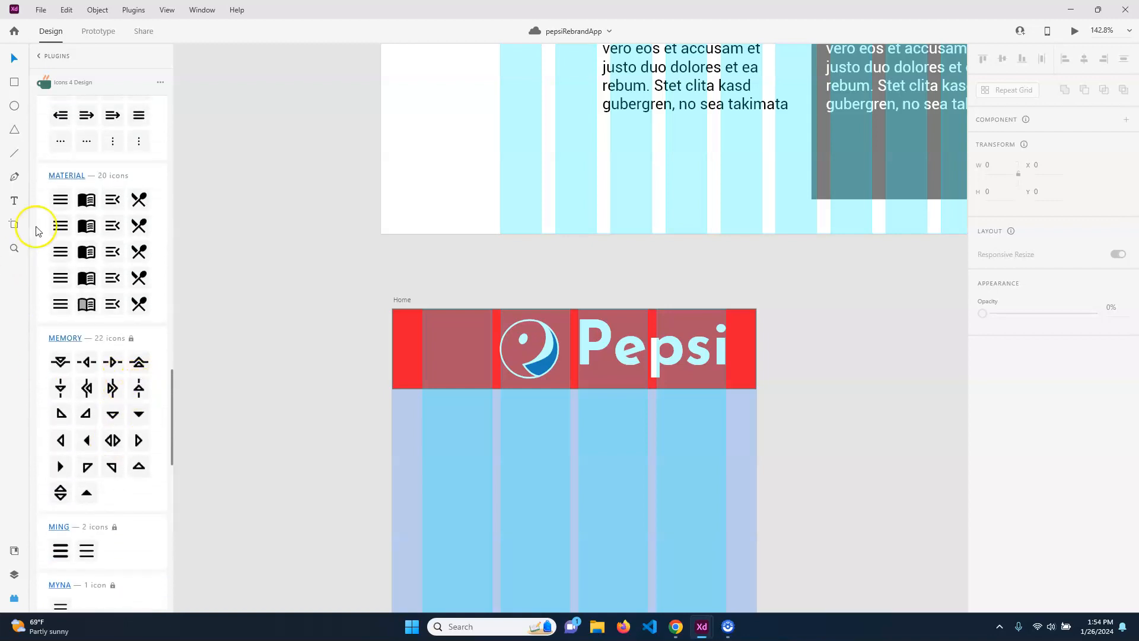
pyautogui.click(60, 203)
pyautogui.click(574, 358)
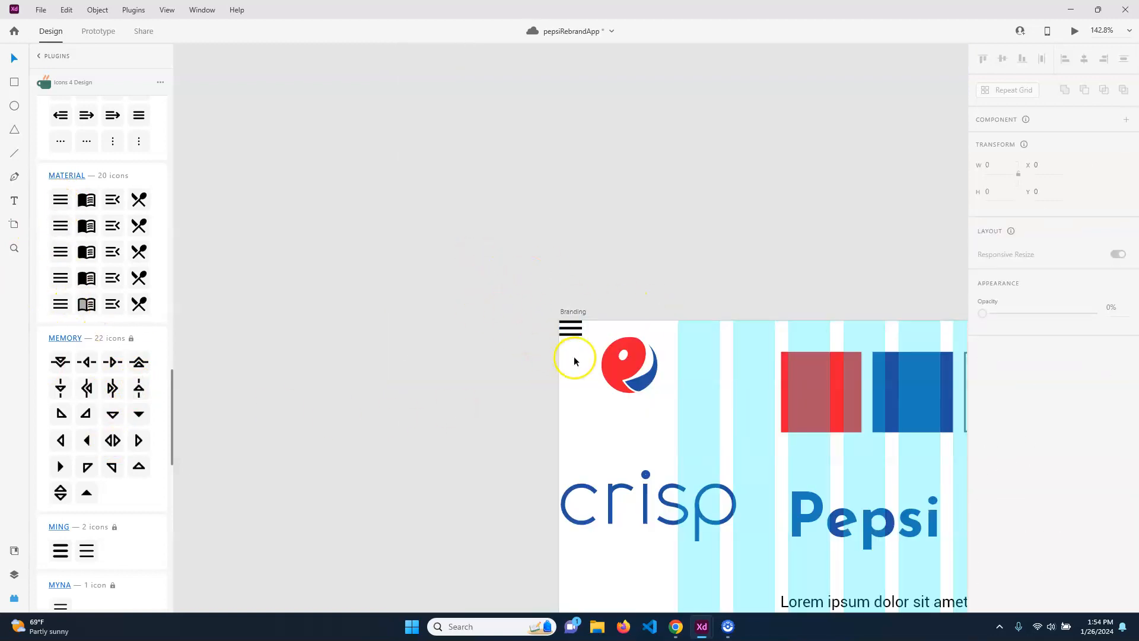
# Move the menu icon from the Branding artboard into the Home header beside the logo and enlarge it to about 69 × 46 at X 36
pyautogui.moveTo(573, 329); pyautogui.dragTo(608, 585)
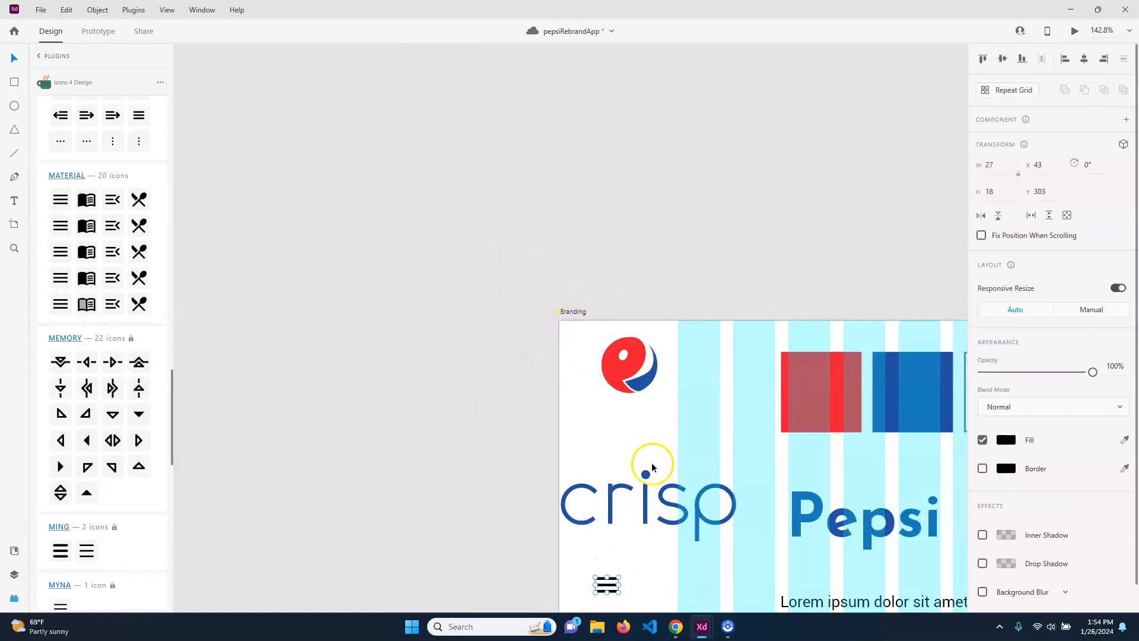
pyautogui.scroll(-2, 653, 556)
pyautogui.scroll(-3, 646, 290)
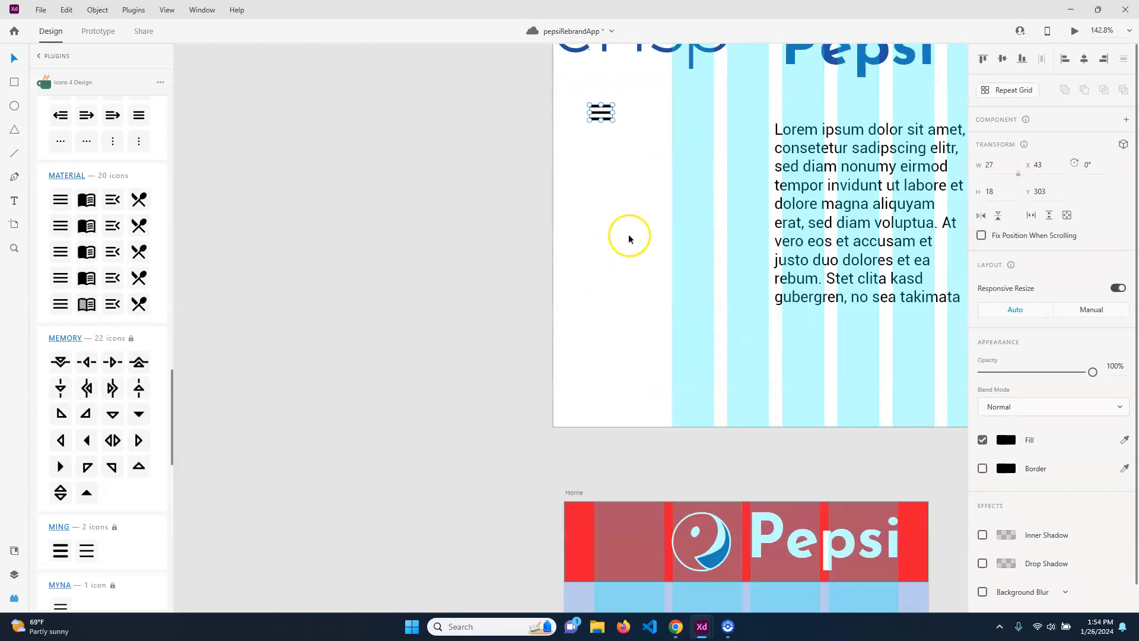
pyautogui.moveTo(600, 113); pyautogui.dragTo(607, 541)
pyautogui.scroll(-4, 617, 484)
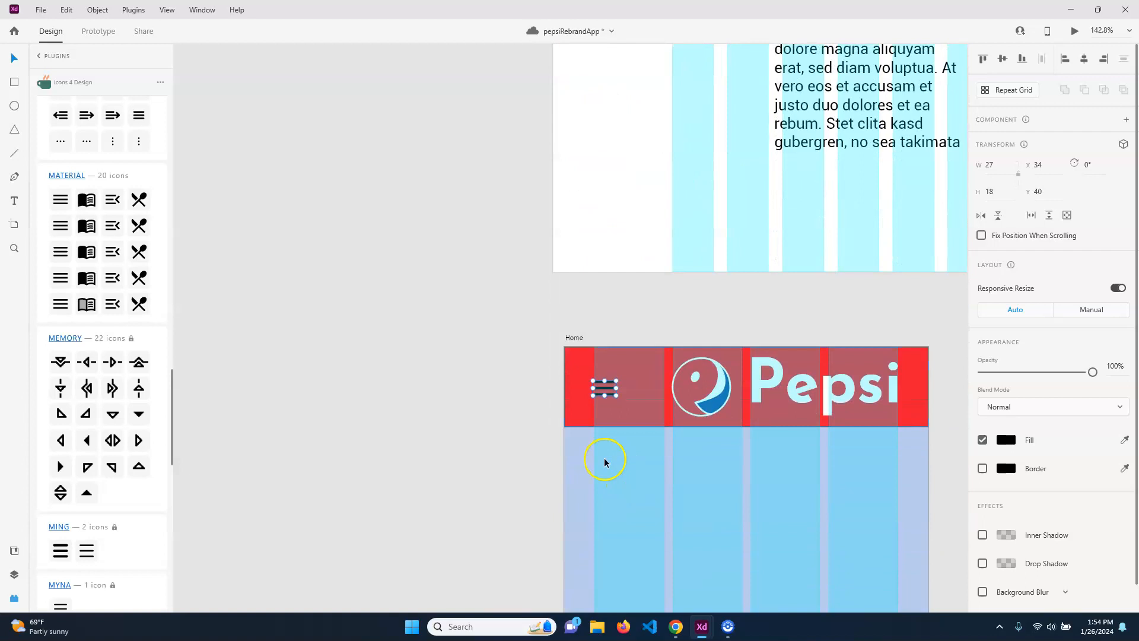
pyautogui.moveTo(616, 379)
pyautogui.mouseDown()
pyautogui.moveTo(628, 365)
pyautogui.moveTo(618, 383)
pyautogui.moveTo(676, 363)
pyautogui.moveTo(653, 360)
pyautogui.moveTo(636, 387)
pyautogui.mouseUp()
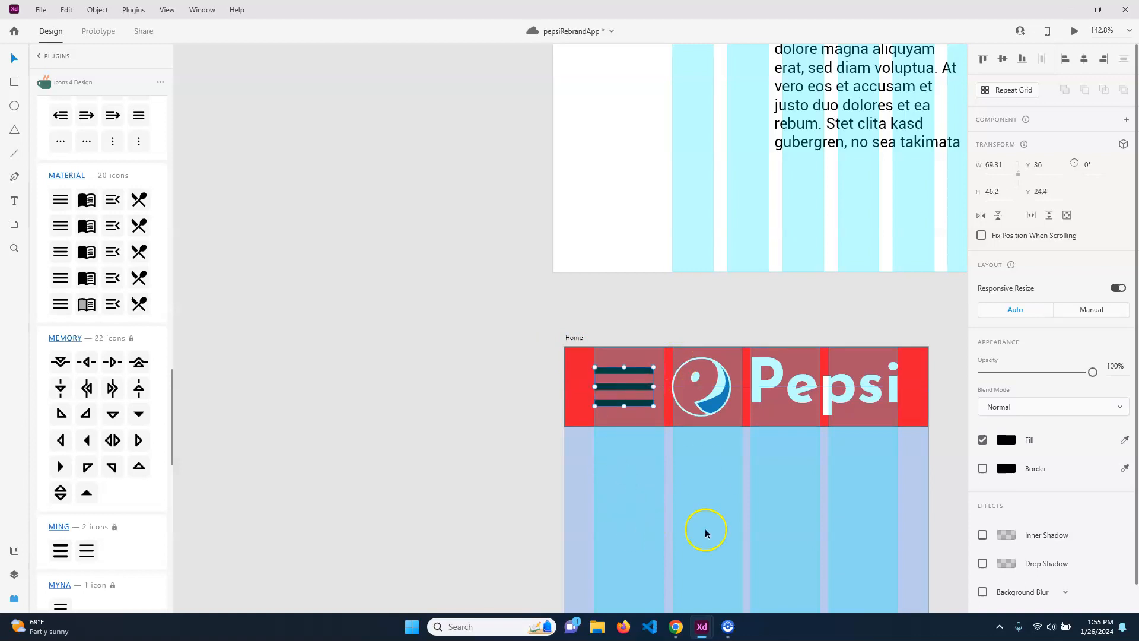
pyautogui.click(488, 393)
# Color the header's menu icon white with the #FFFFFF document color
pyautogui.click(629, 385)
pyautogui.click(14, 551)
pyautogui.click(66, 174)
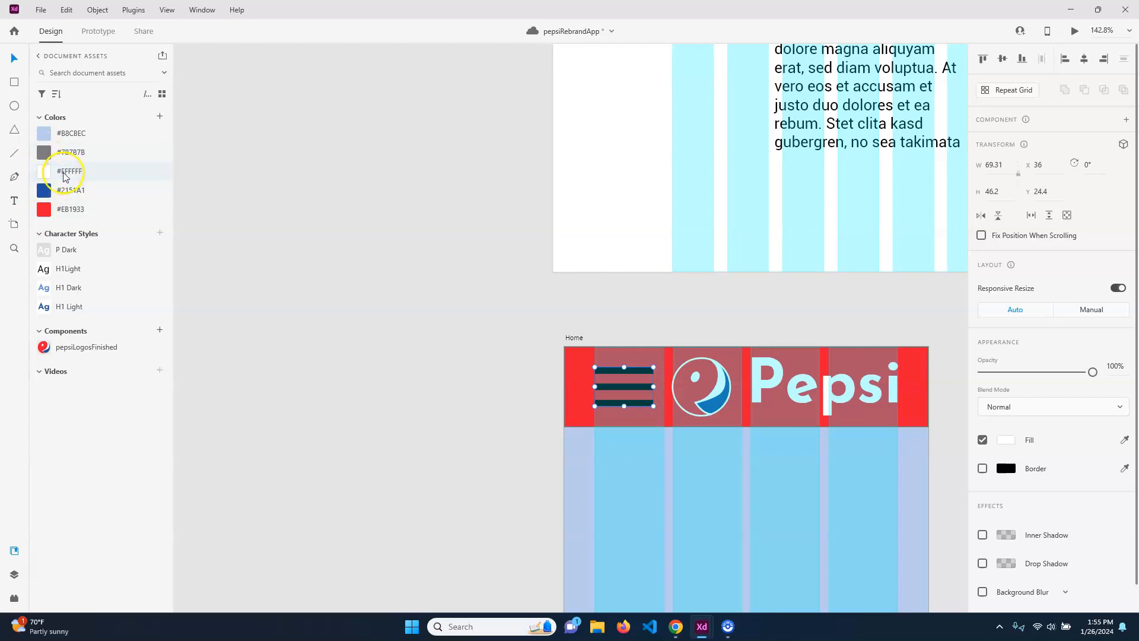
pyautogui.click(514, 296)
pyautogui.click(621, 387)
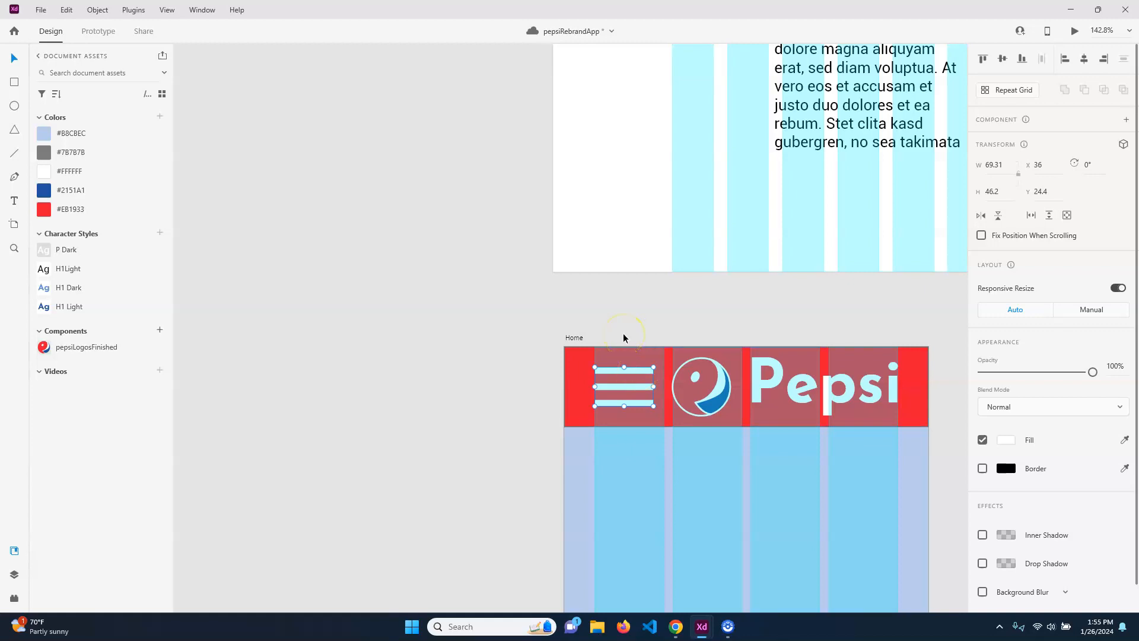
# Turn the header's menu icon into a component and rename it MenuIcon
pyautogui.click(625, 433)
pyautogui.click(612, 377)
pyautogui.hotkey('ctrl', 'k')
pyautogui.doubleClick(86, 346)
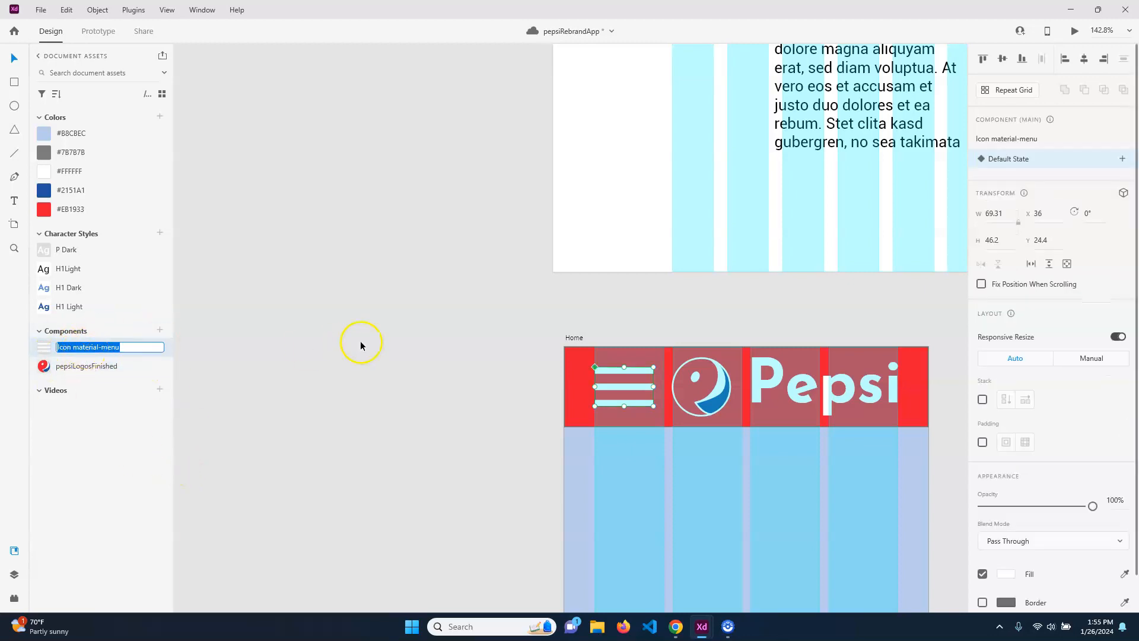
pyautogui.write('MenuIcon')
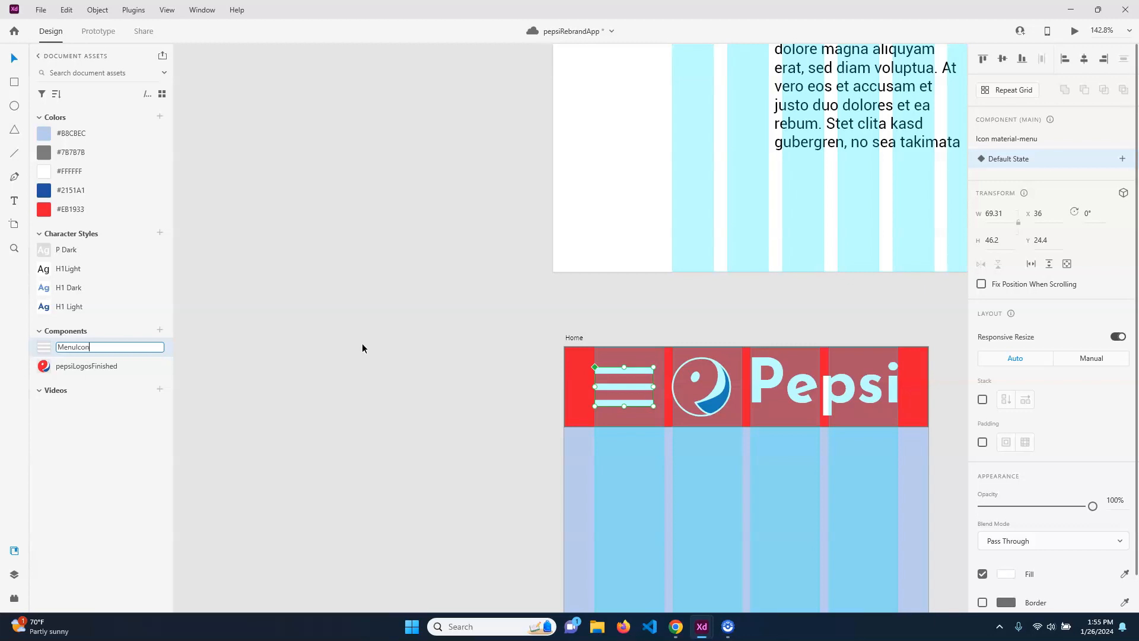
pyautogui.press('Return')
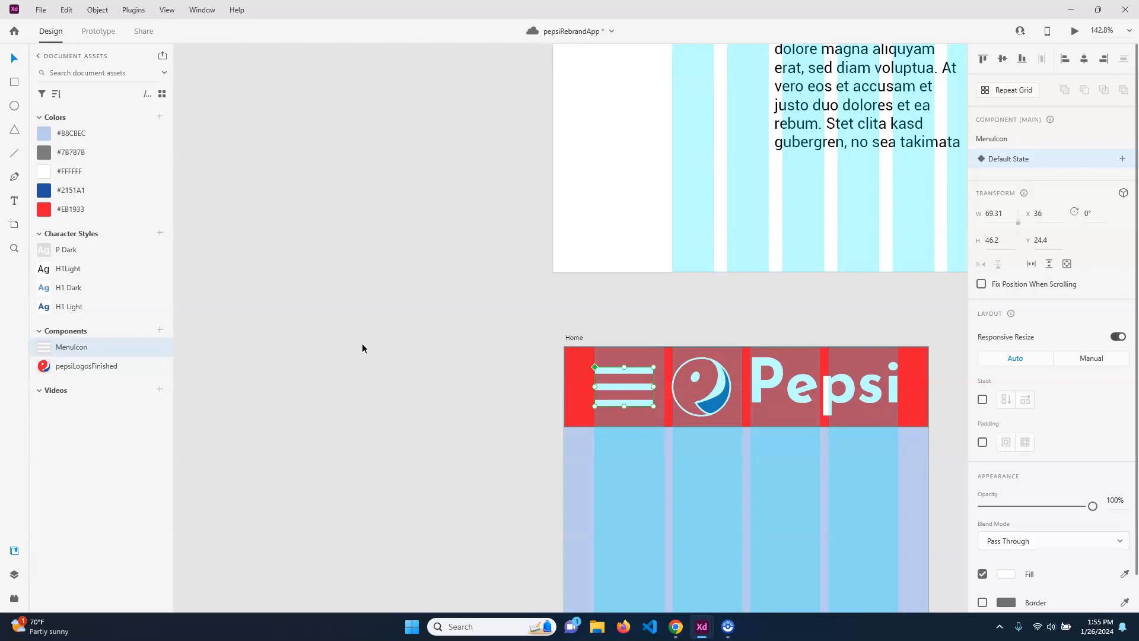
# Rename the pepsiLogosFinished component as PepsiLogo in the document assets
pyautogui.doubleClick(100, 364)
pyautogui.write('PepsiLogo')
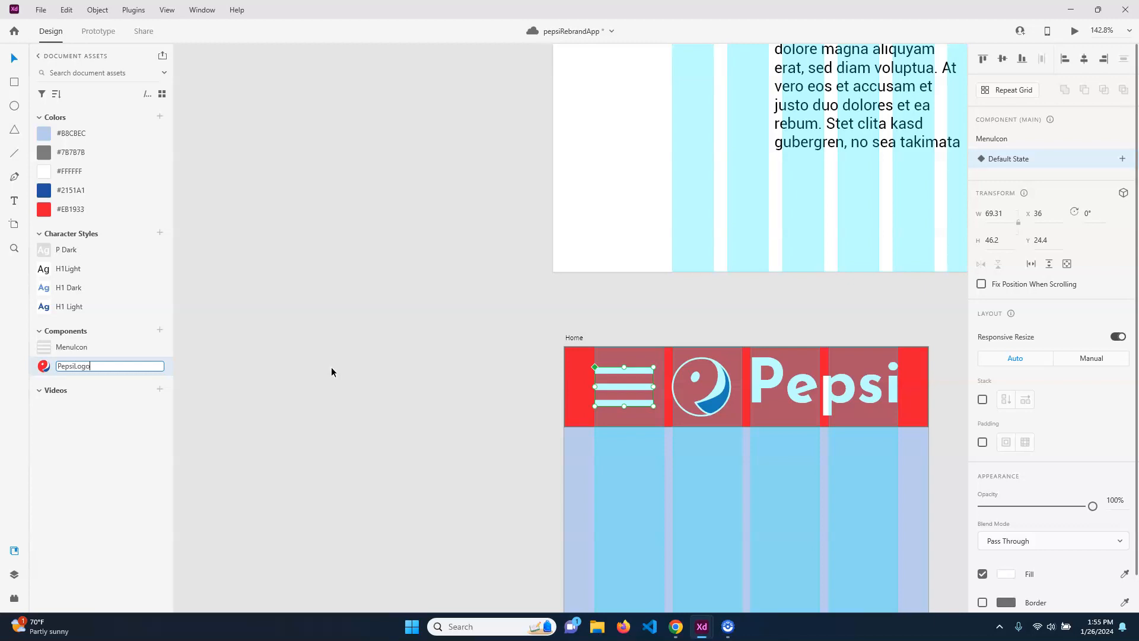
pyautogui.press('Return')
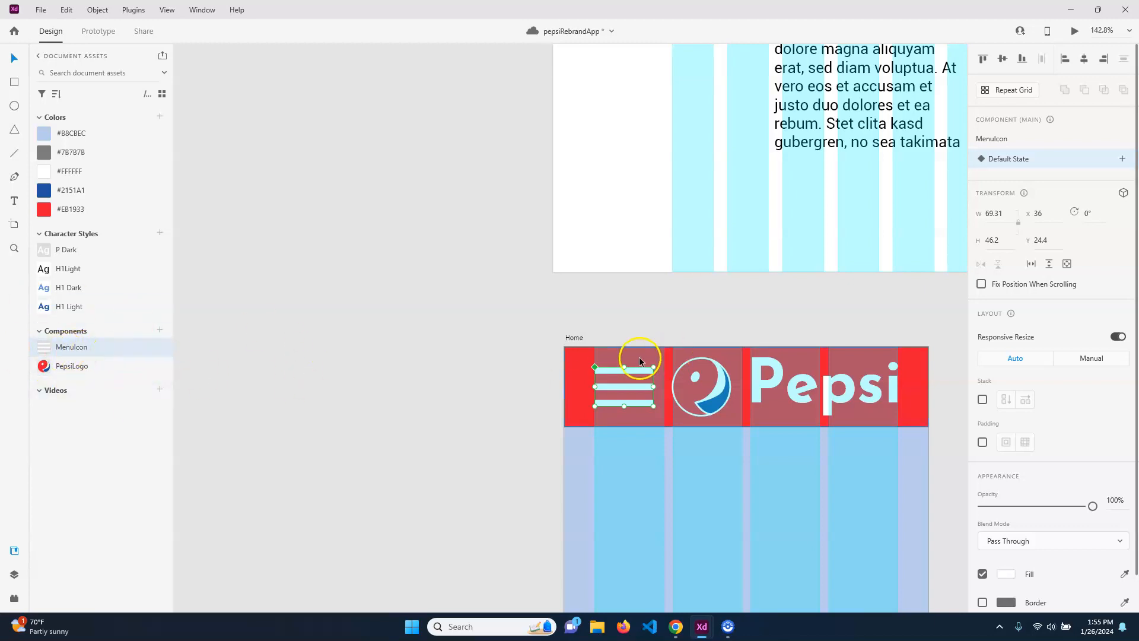
# Move the MenuIcon main component from the Home header to the Branding artboard, below the Pepsi logo at about X 49, Y 97
pyautogui.scroll(-1, 629, 332)
pyautogui.scroll(5, 631, 363)
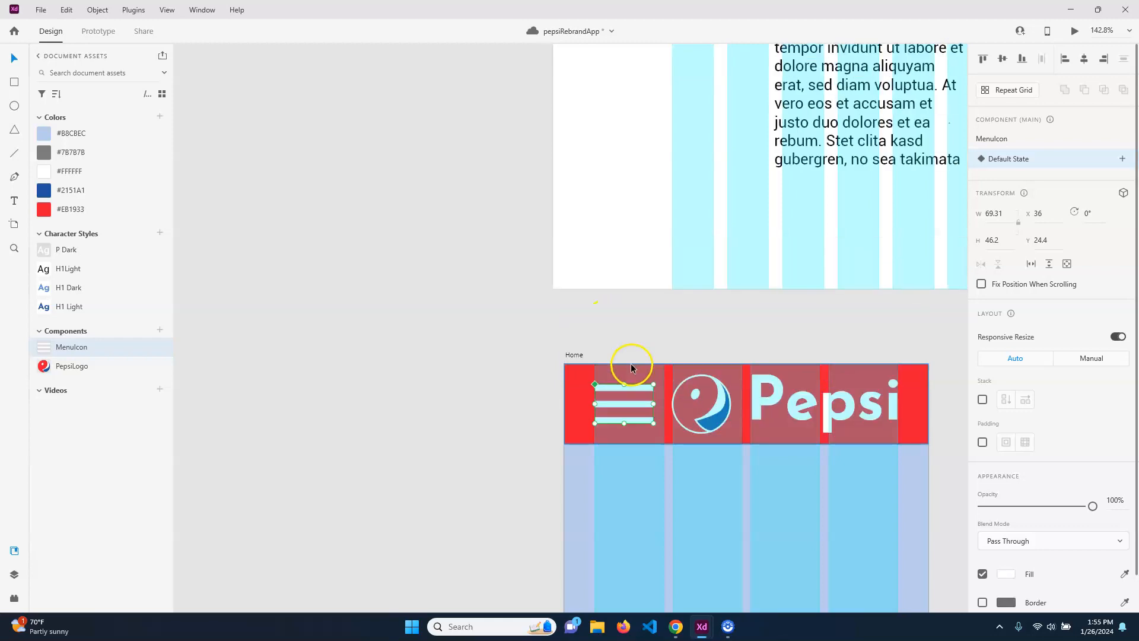
pyautogui.scroll(-5, 650, 428)
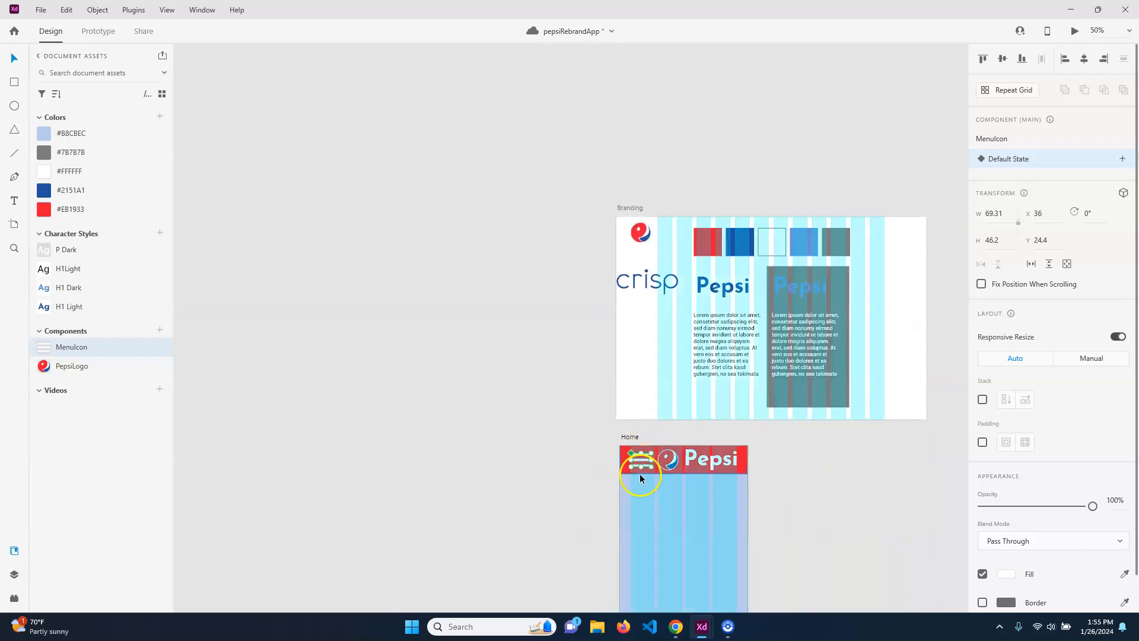
pyautogui.moveTo(645, 464); pyautogui.dragTo(642, 255)
pyautogui.scroll(5, 621, 285)
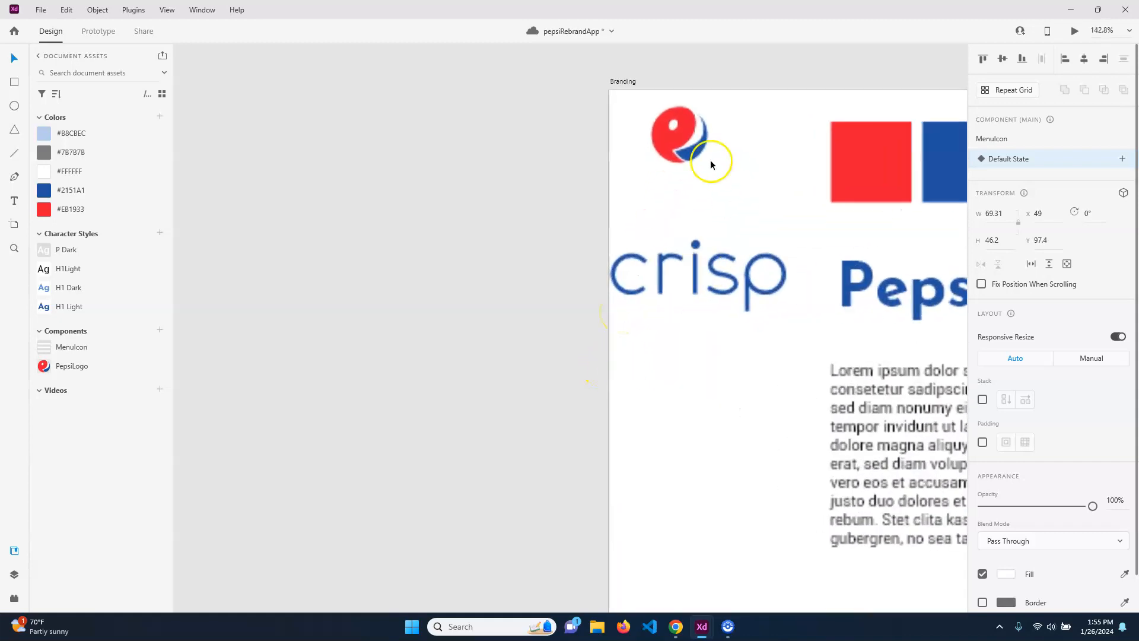
# Place an enlarged copy of the red swatch behind the logo and menu icon in the Branding artboard's upper-left corner
pyautogui.click(896, 170)
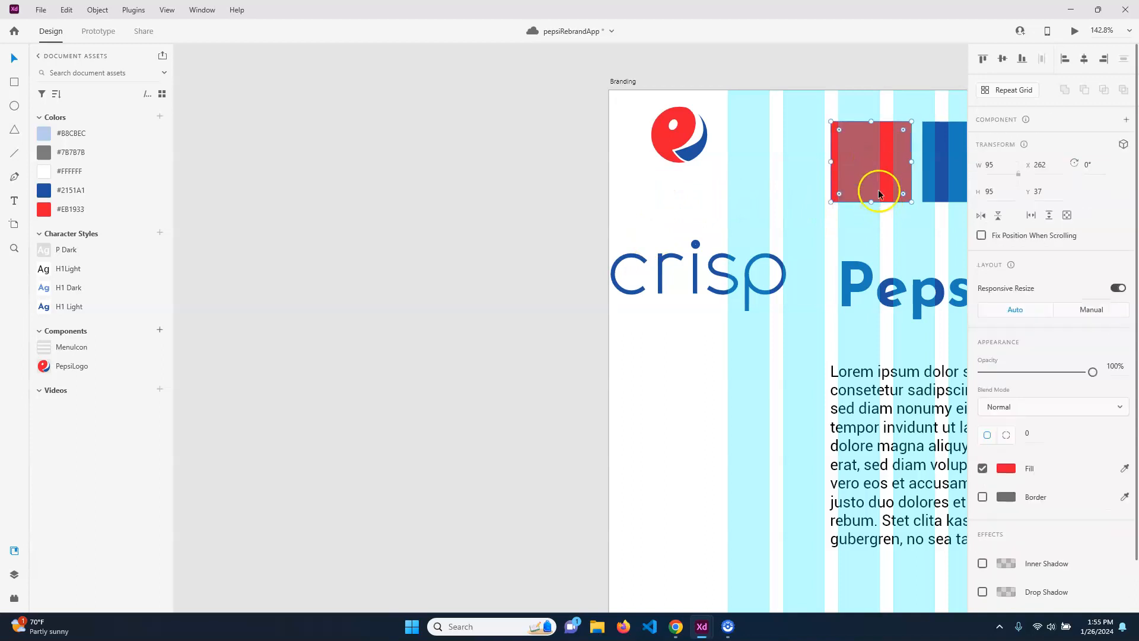
pyautogui.moveTo(885, 166); pyautogui.dragTo(750, 230)
pyautogui.click(617, 422)
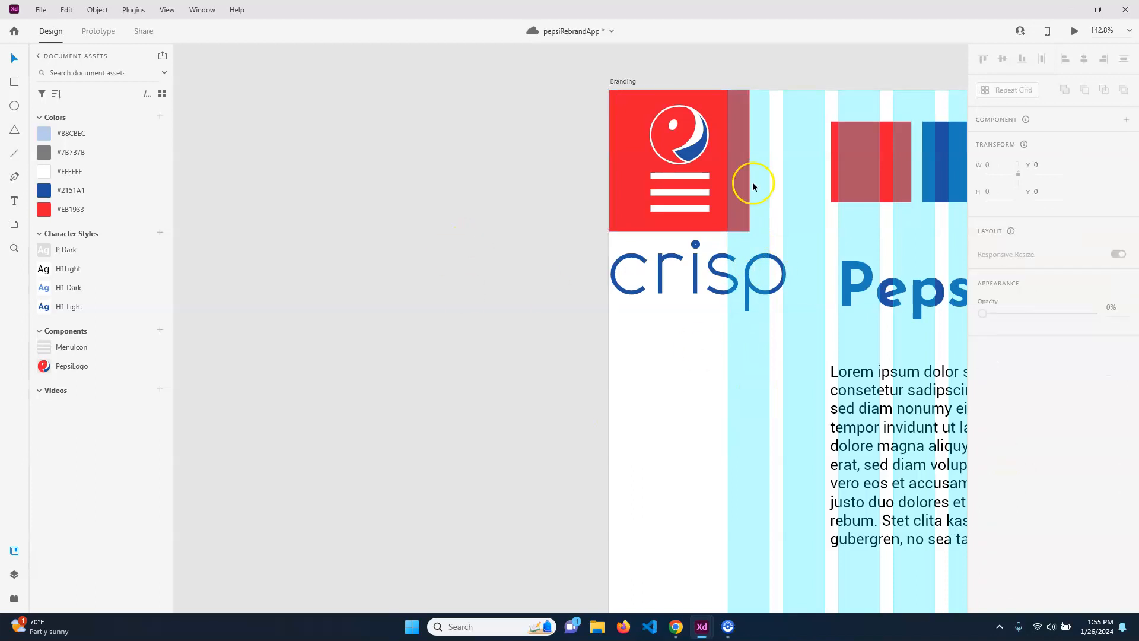
# Add a Hover State to the MenuIcon main component on the Branding artboard, keeping the suggested state name
pyautogui.click(695, 179)
pyautogui.doubleClick(695, 178)
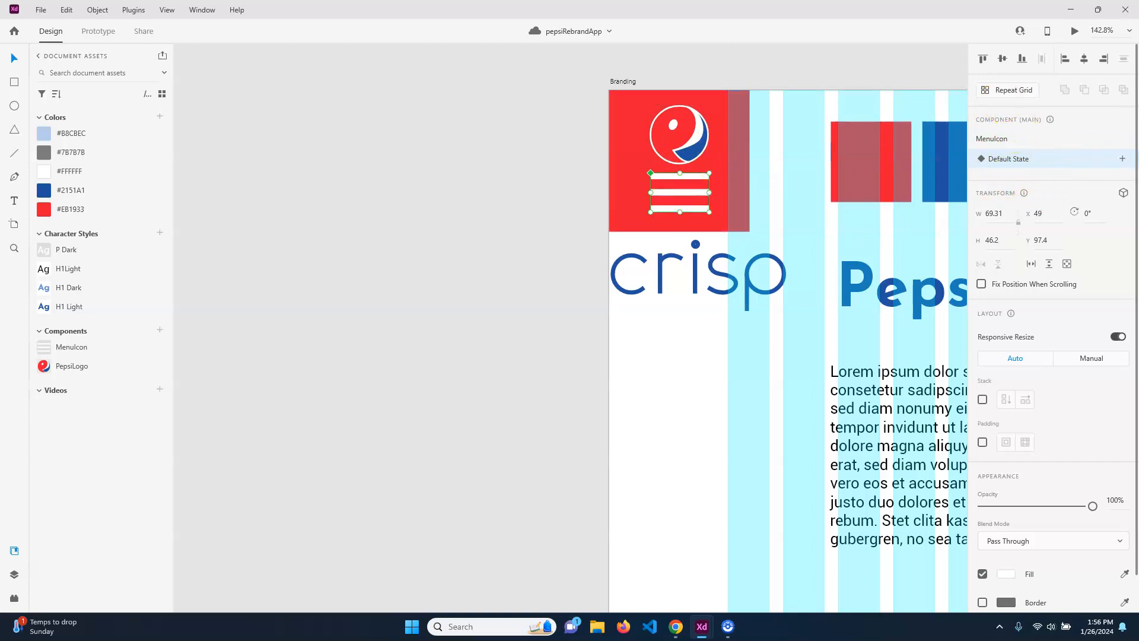
pyautogui.click(1123, 160)
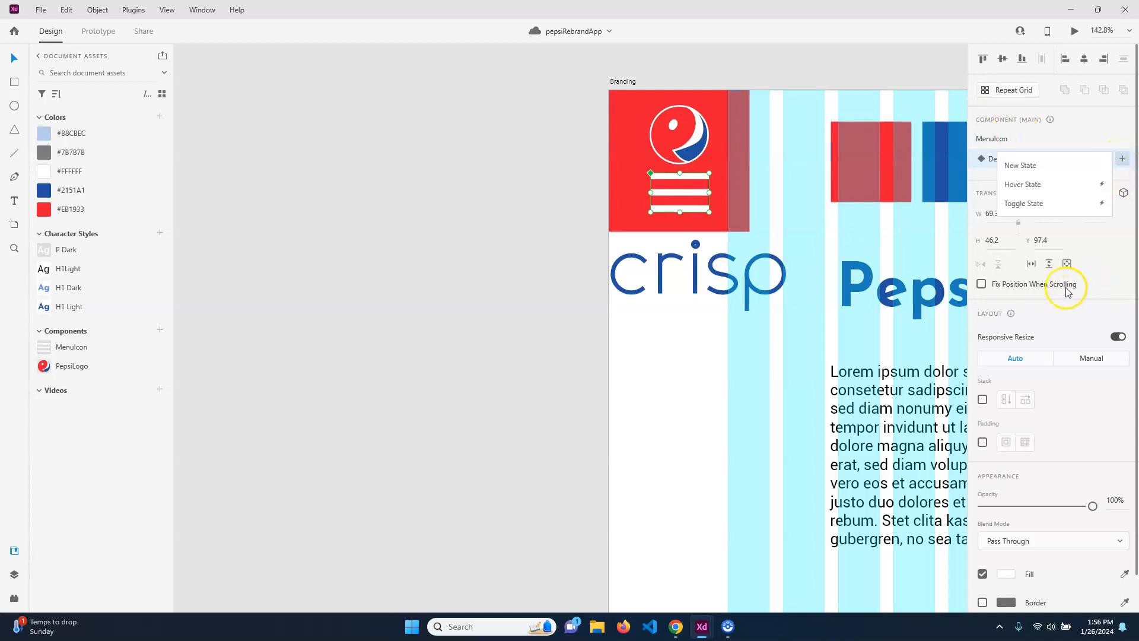
pyautogui.click(1035, 190)
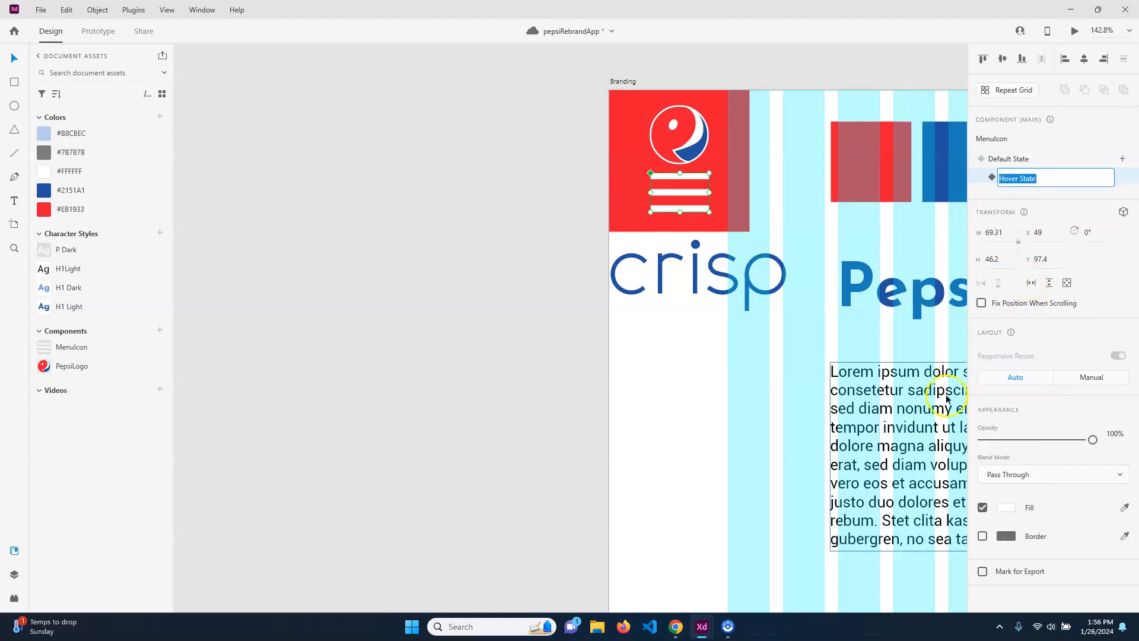
pyautogui.click(1059, 177)
pyautogui.press('Return')
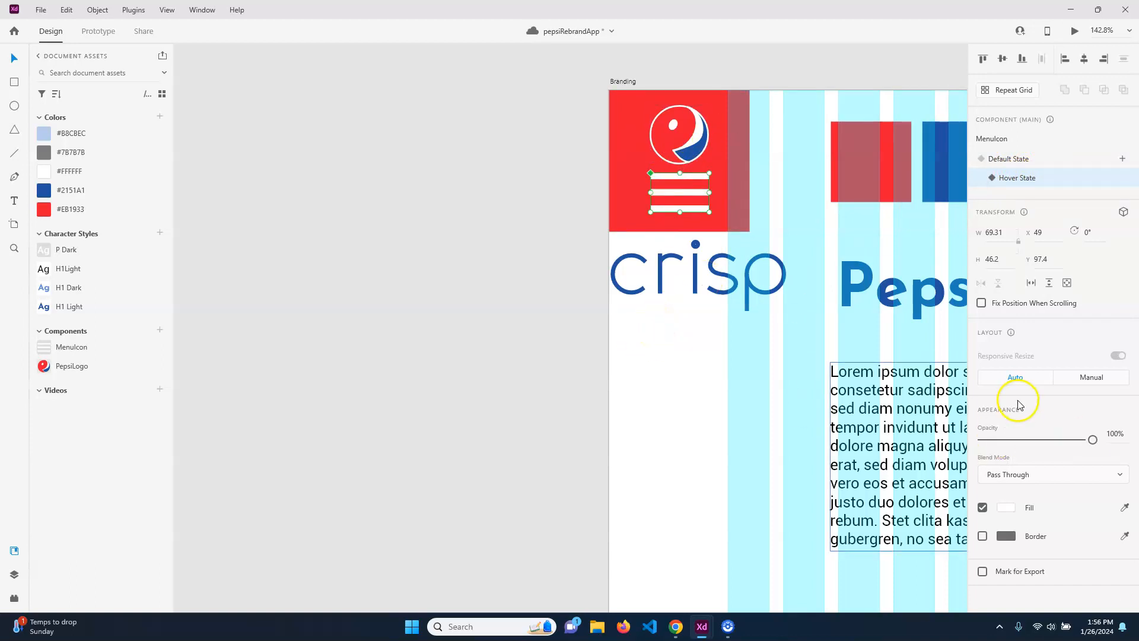
# Set the fill of MenuIcon's Hover State to the light red #FF6B6B
pyautogui.click(1007, 509)
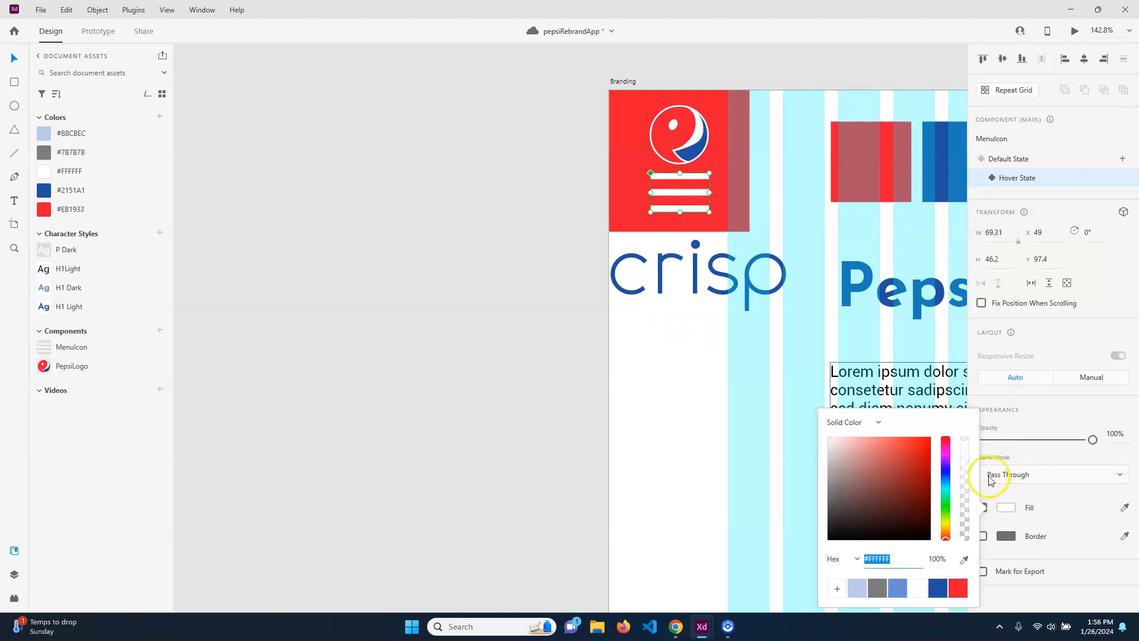
pyautogui.click(833, 439)
pyautogui.moveTo(844, 437); pyautogui.dragTo(872, 437)
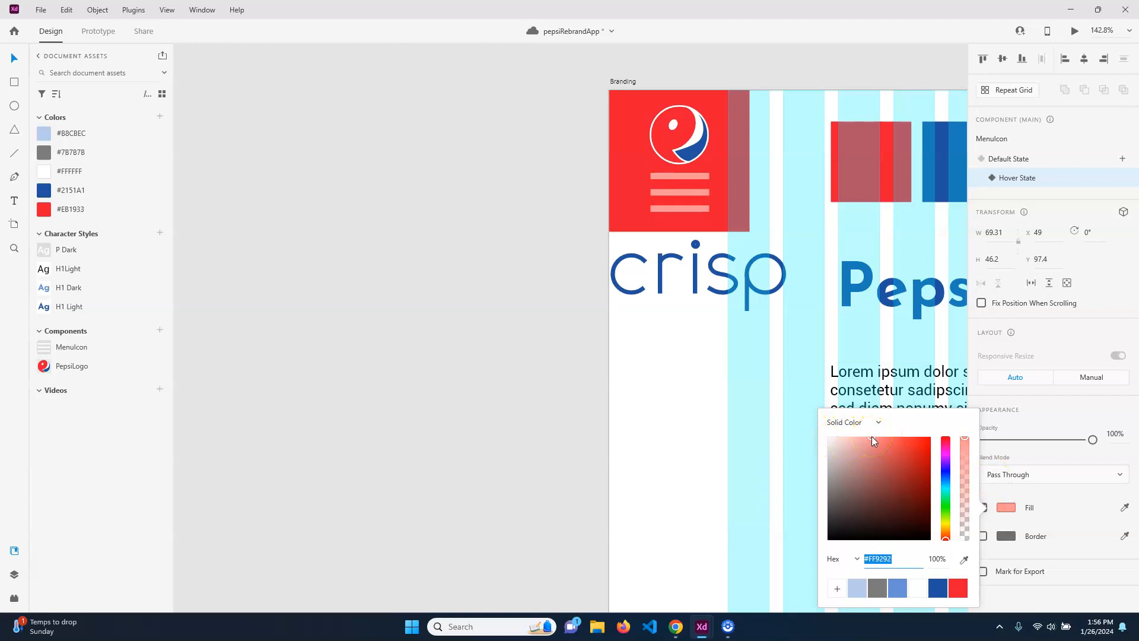
pyautogui.moveTo(872, 437); pyautogui.dragTo(890, 411)
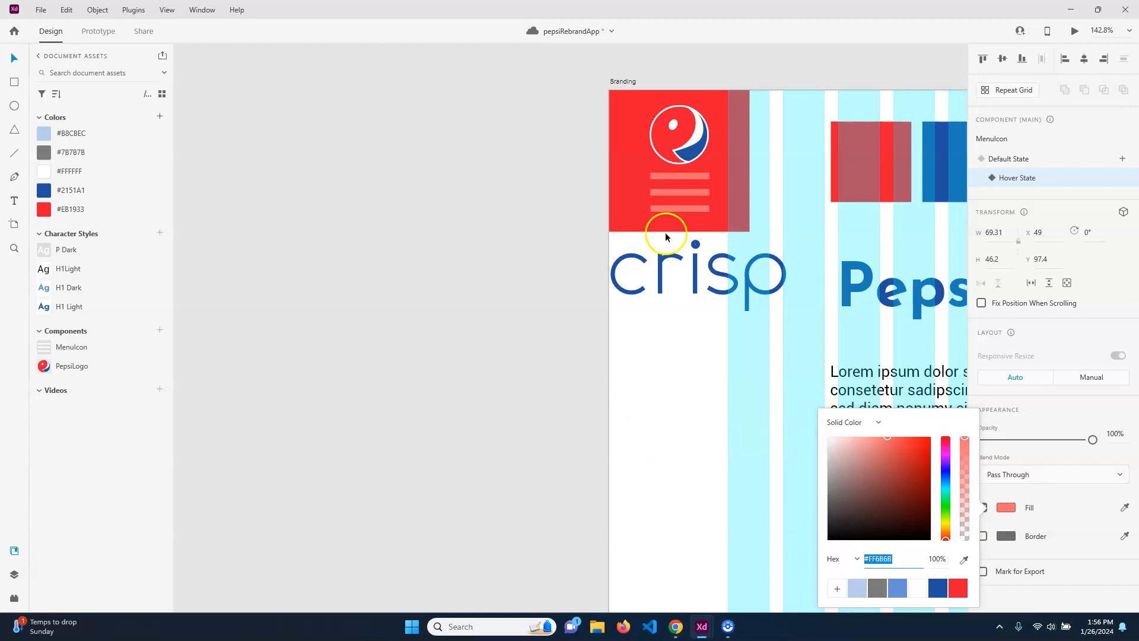
pyautogui.click(660, 475)
# Add a Toggle State to the MenuIcon main component, starting from its Default State and keeping the suggested name
pyautogui.click(708, 195)
pyautogui.click(707, 195)
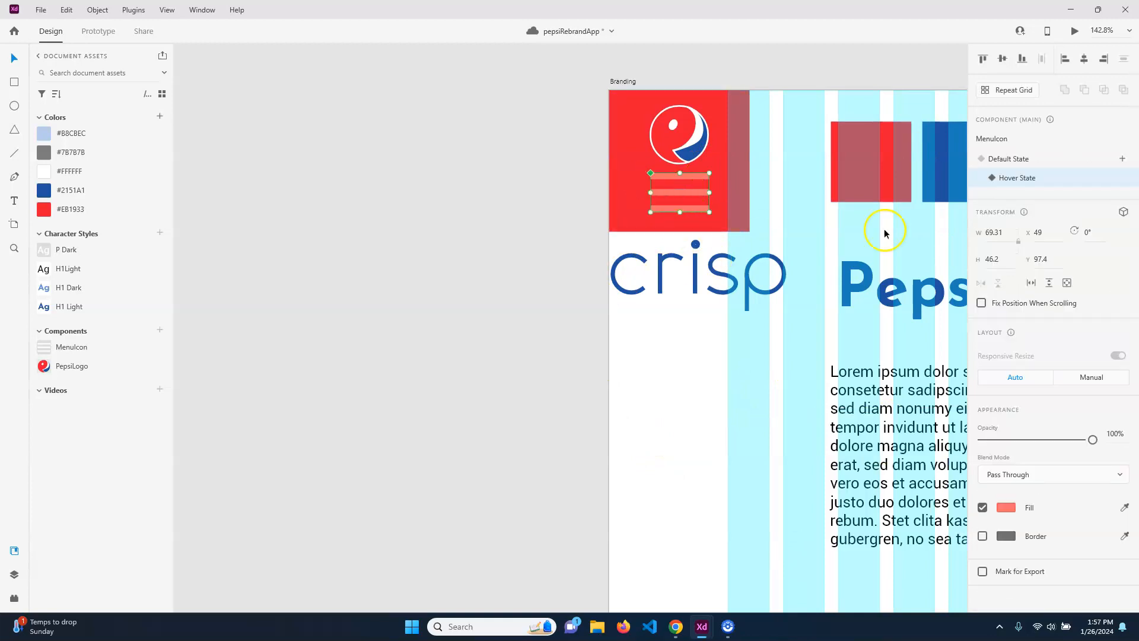
pyautogui.click(1041, 158)
pyautogui.click(1122, 160)
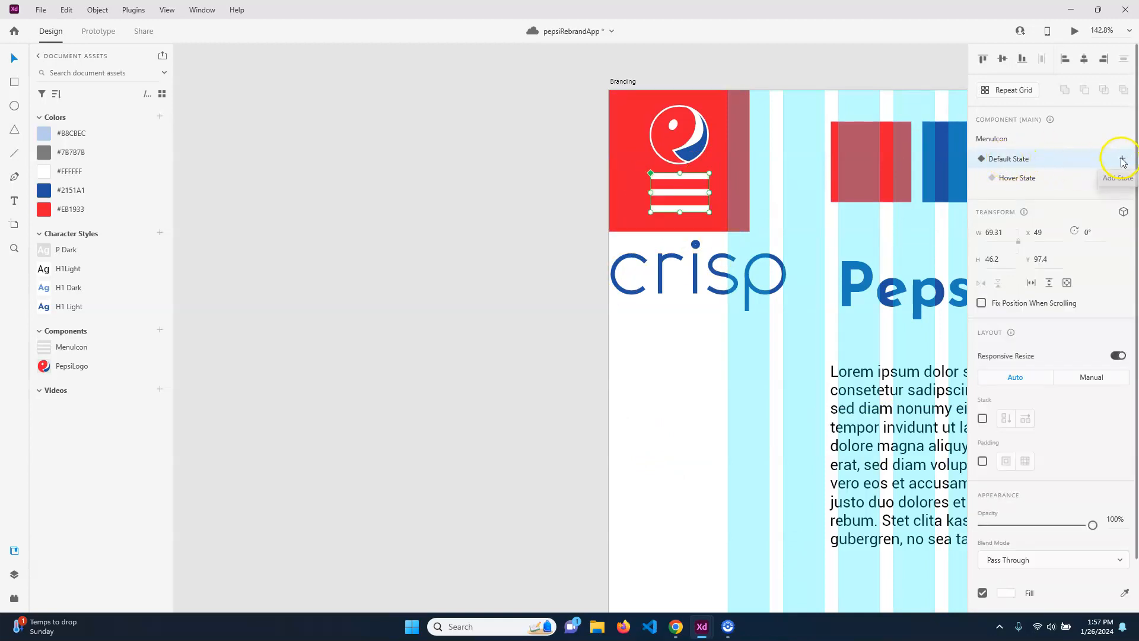
pyautogui.click(1040, 219)
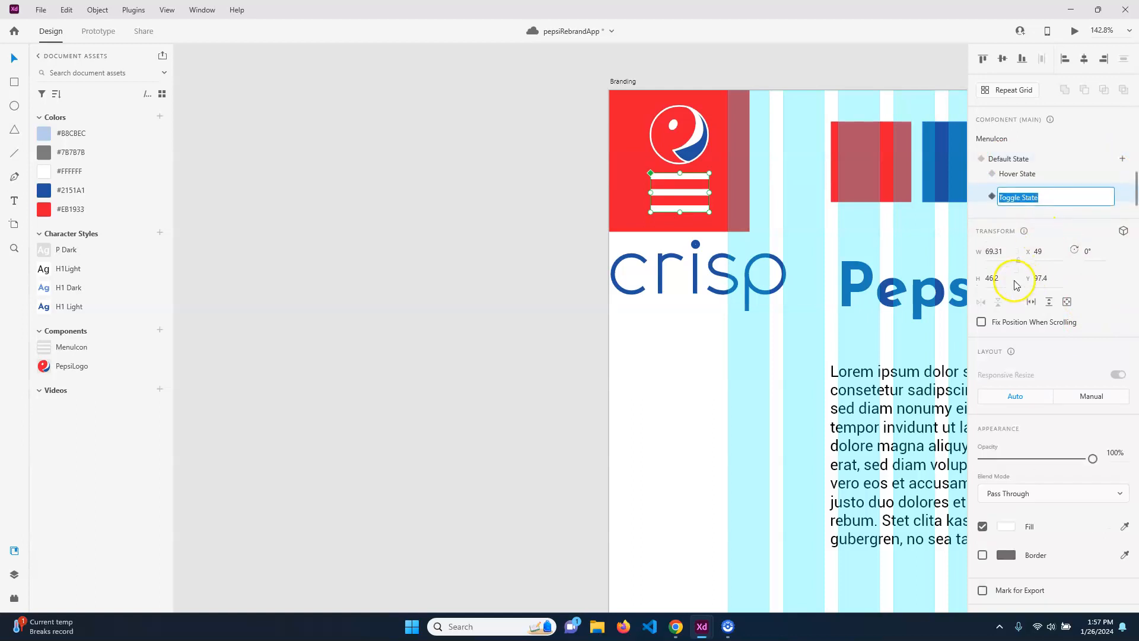
pyautogui.click(520, 250)
pyautogui.click(692, 192)
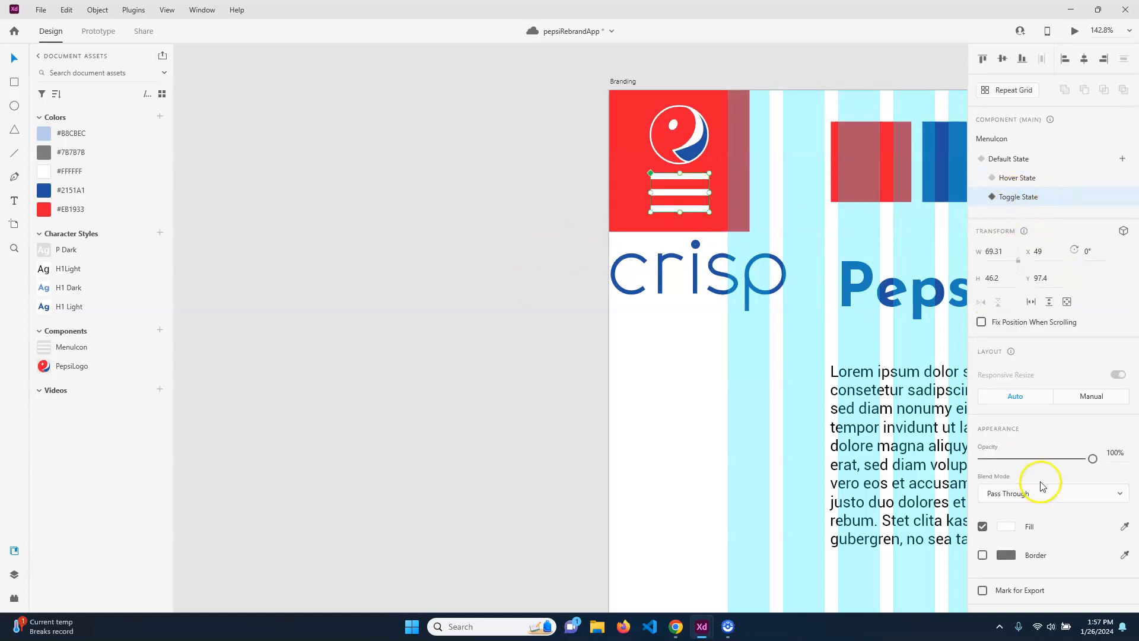
# Give MenuIcon's Toggle State a dark red fill and switch the component back to its Default State
pyautogui.click(1006, 526)
pyautogui.moveTo(830, 445)
pyautogui.mouseDown()
pyautogui.moveTo(813, 493)
pyautogui.moveTo(890, 465)
pyautogui.moveTo(884, 425)
pyautogui.moveTo(886, 491)
pyautogui.mouseUp()
pyautogui.click(787, 498)
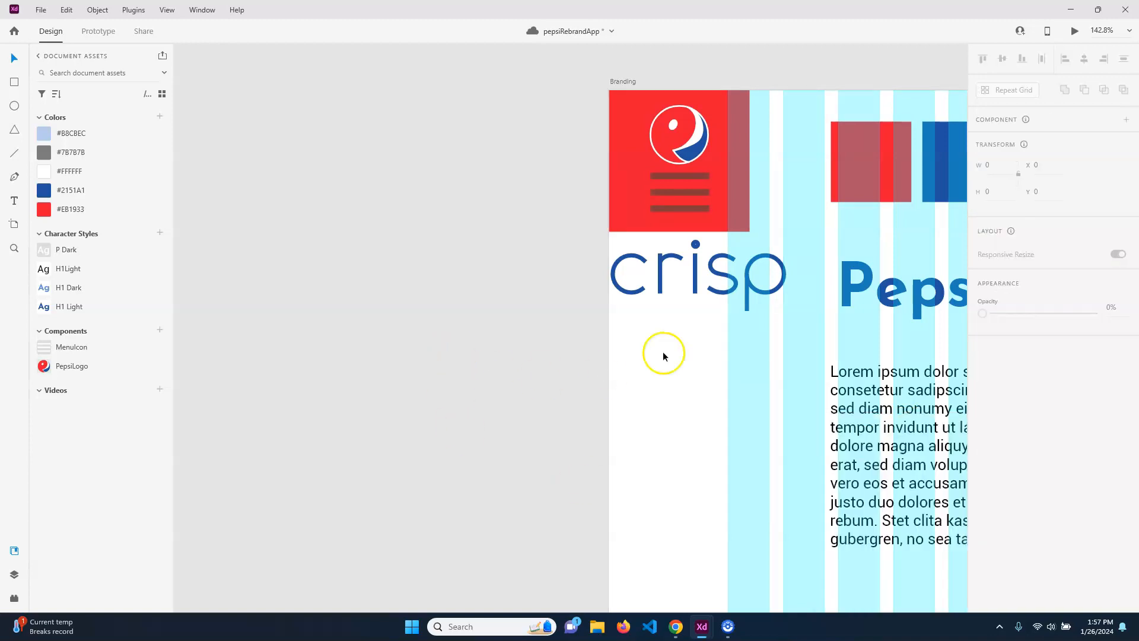
pyautogui.click(703, 190)
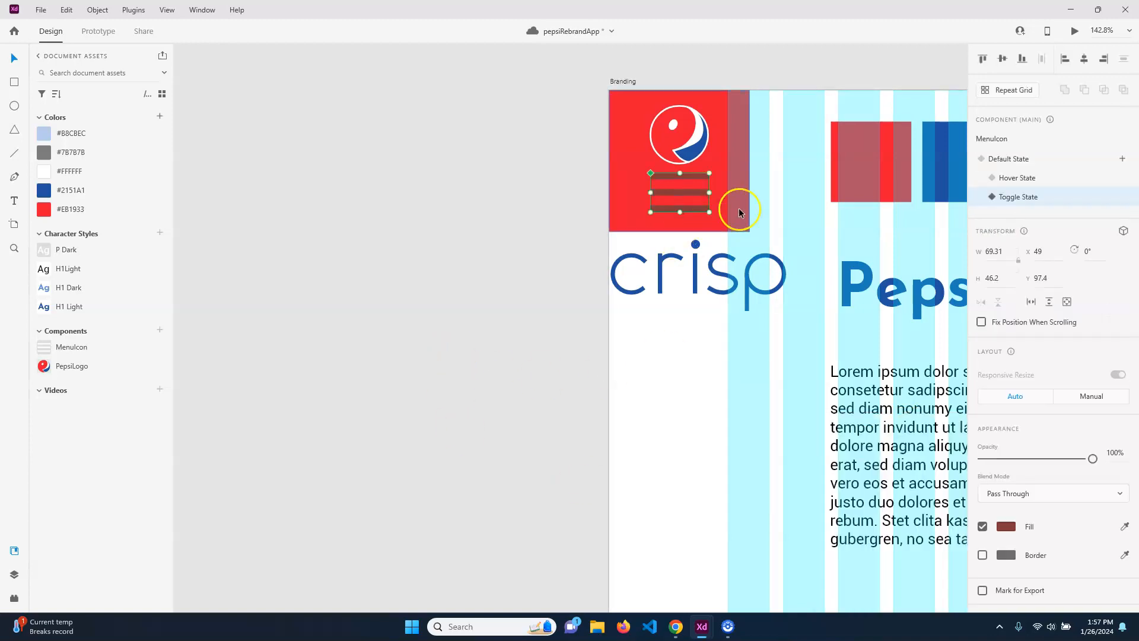
pyautogui.click(1016, 178)
pyautogui.click(1017, 164)
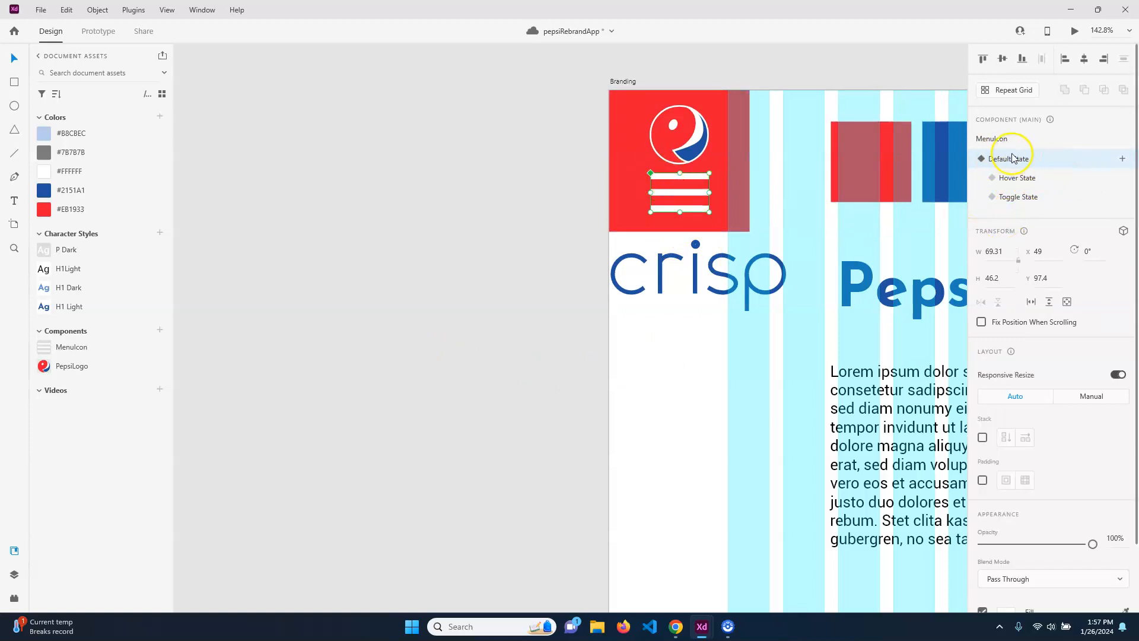
# Place a MenuIcon instance from the Branding artboard in the Home header, before the Pepsi logo at about X 35, Y 20
pyautogui.scroll(-5, 543, 356)
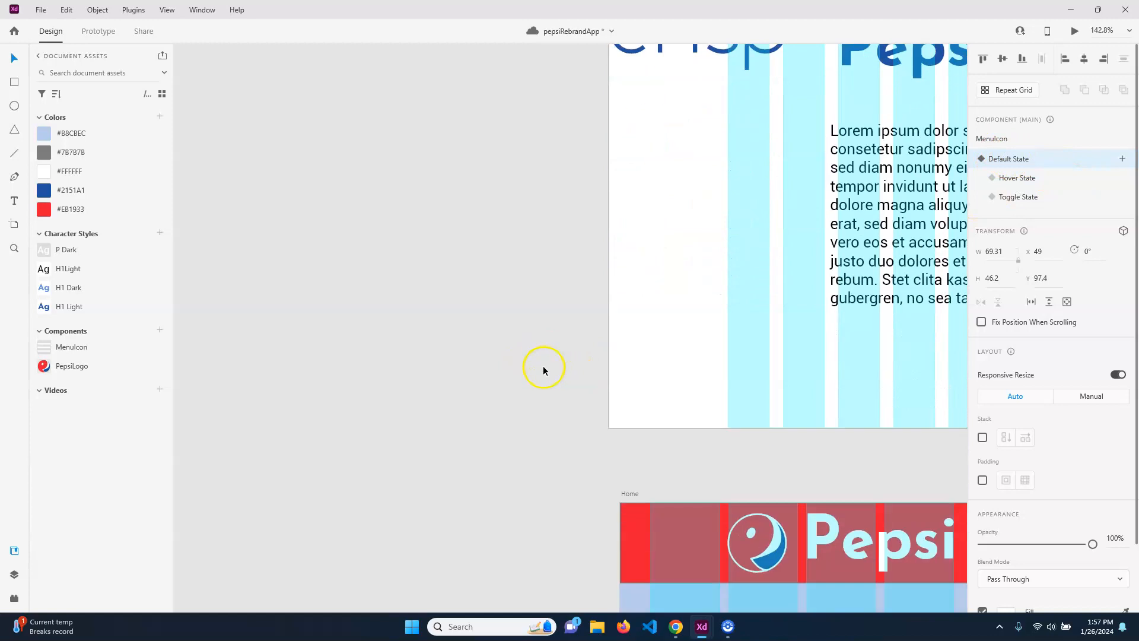
pyautogui.scroll(7, 552, 369)
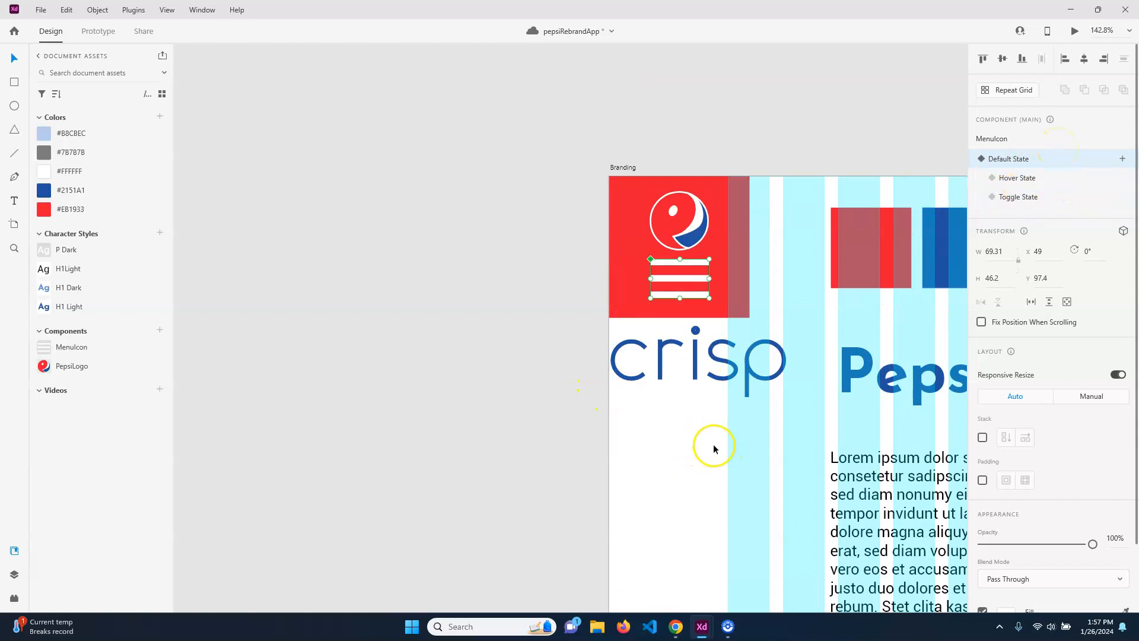
pyautogui.scroll(-2, 714, 445)
pyautogui.scroll(-4, 714, 448)
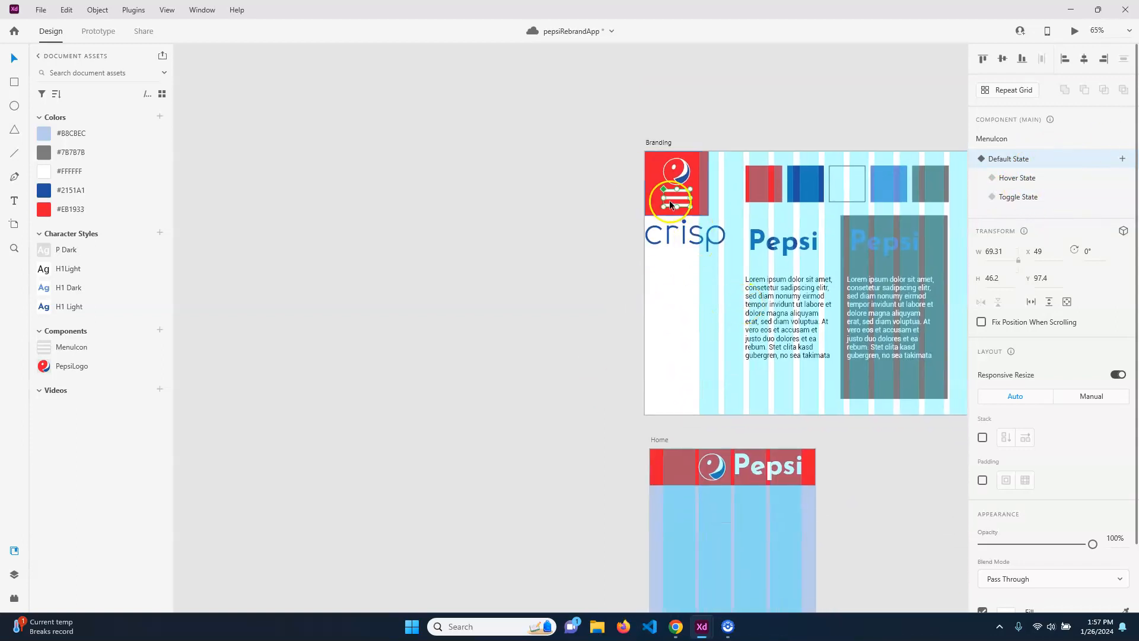
pyautogui.moveTo(681, 202); pyautogui.dragTo(680, 465)
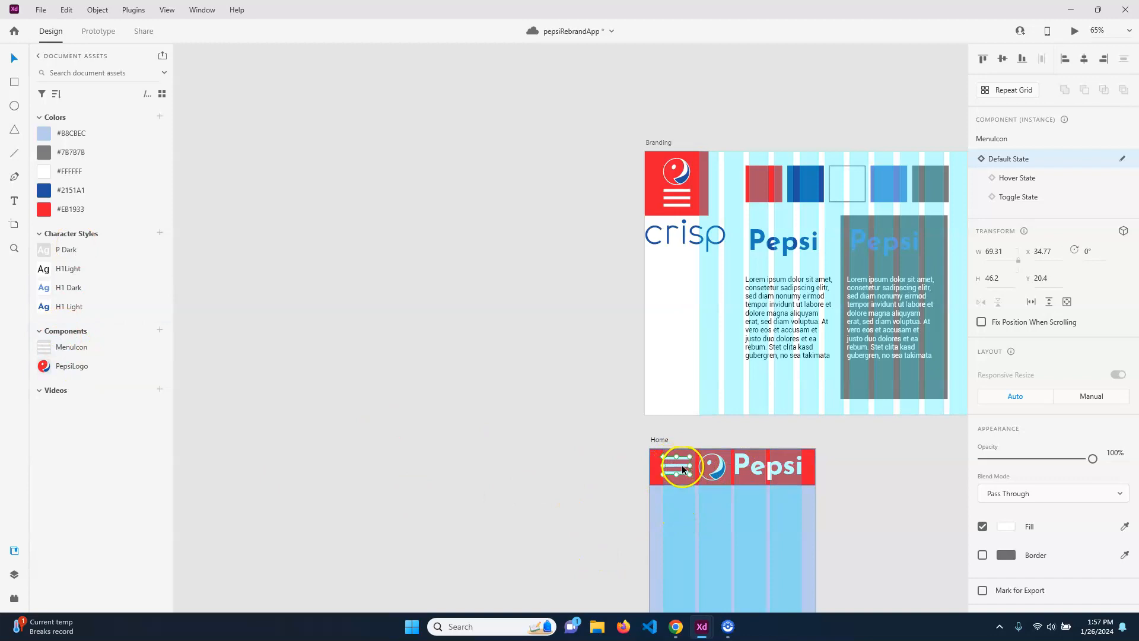
pyautogui.click(709, 500)
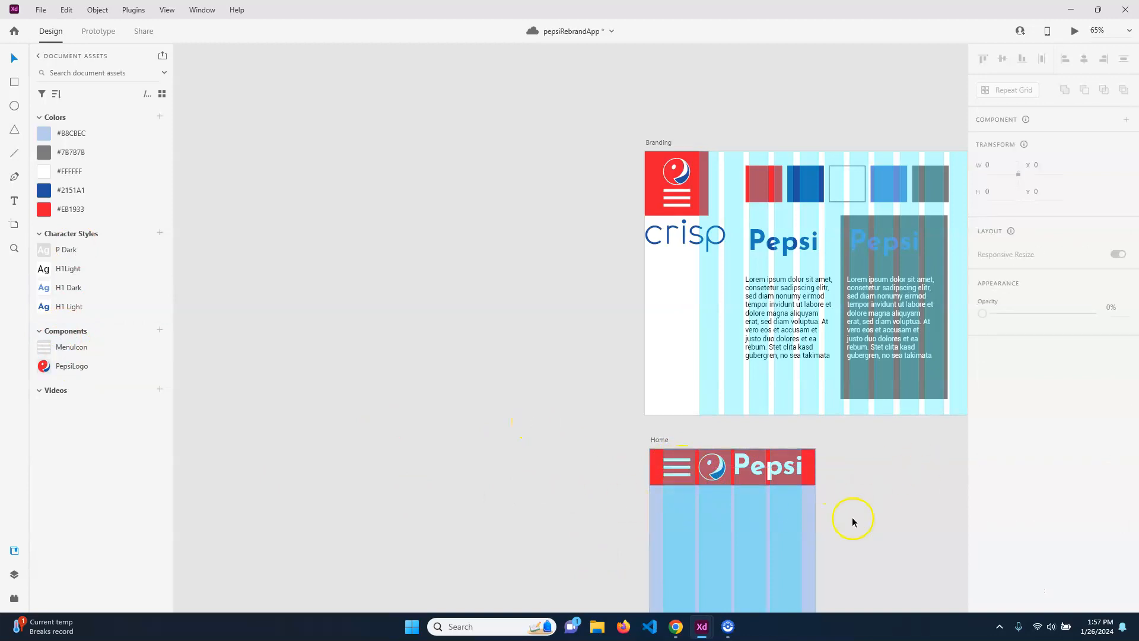
# Preview the Home artboard to check its header and menu icon, and close the preview
pyautogui.scroll(-1, 845, 498)
pyautogui.scroll(-3, 848, 486)
pyautogui.scroll(5, 893, 387)
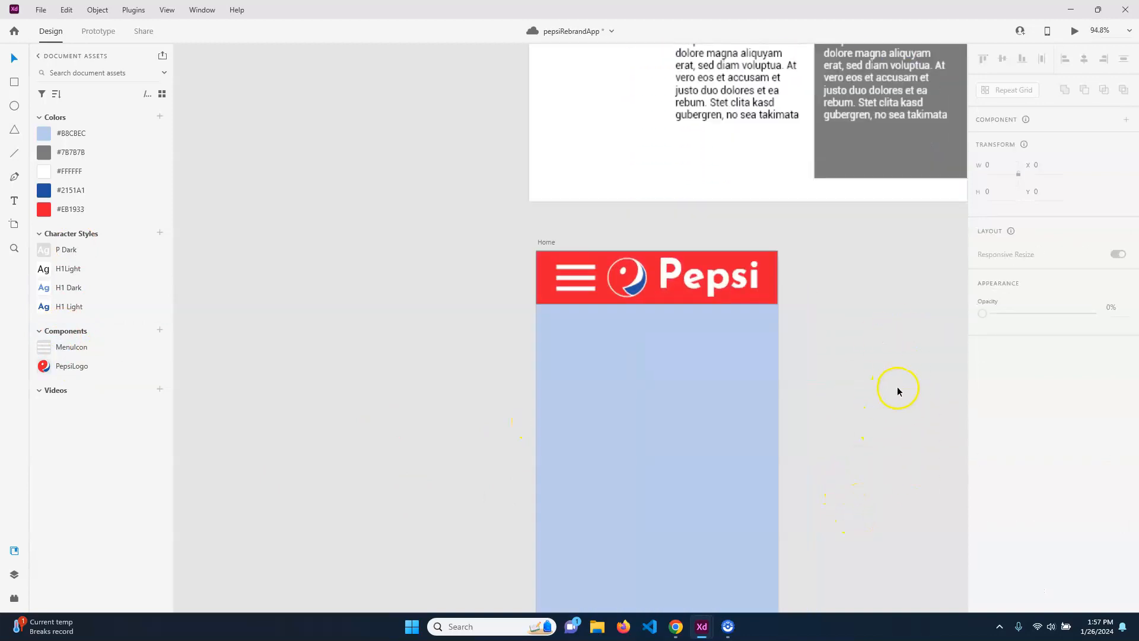
pyautogui.scroll(-3, 738, 332)
pyautogui.moveTo(765, 398); pyautogui.dragTo(849, 332)
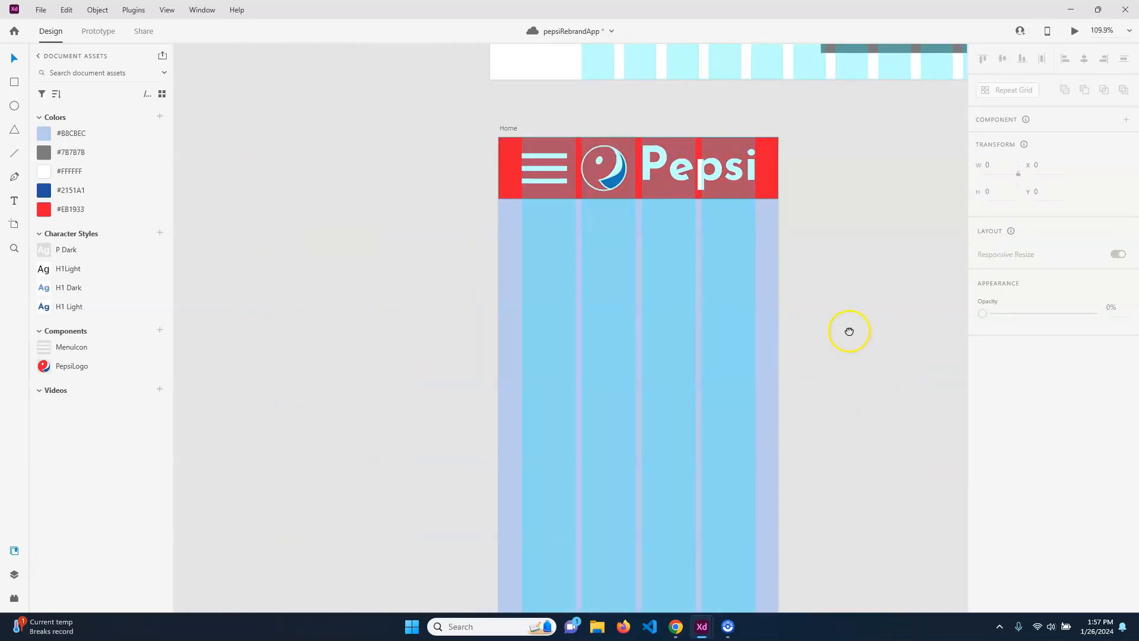
pyautogui.click(506, 129)
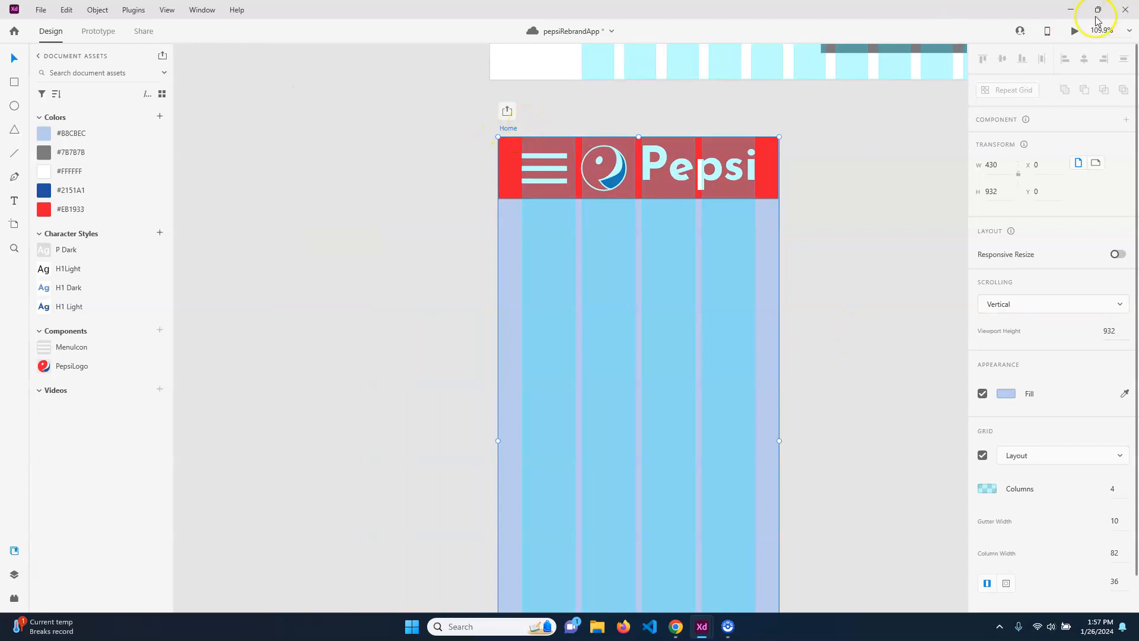
pyautogui.hotkey('ctrl', 'Return')
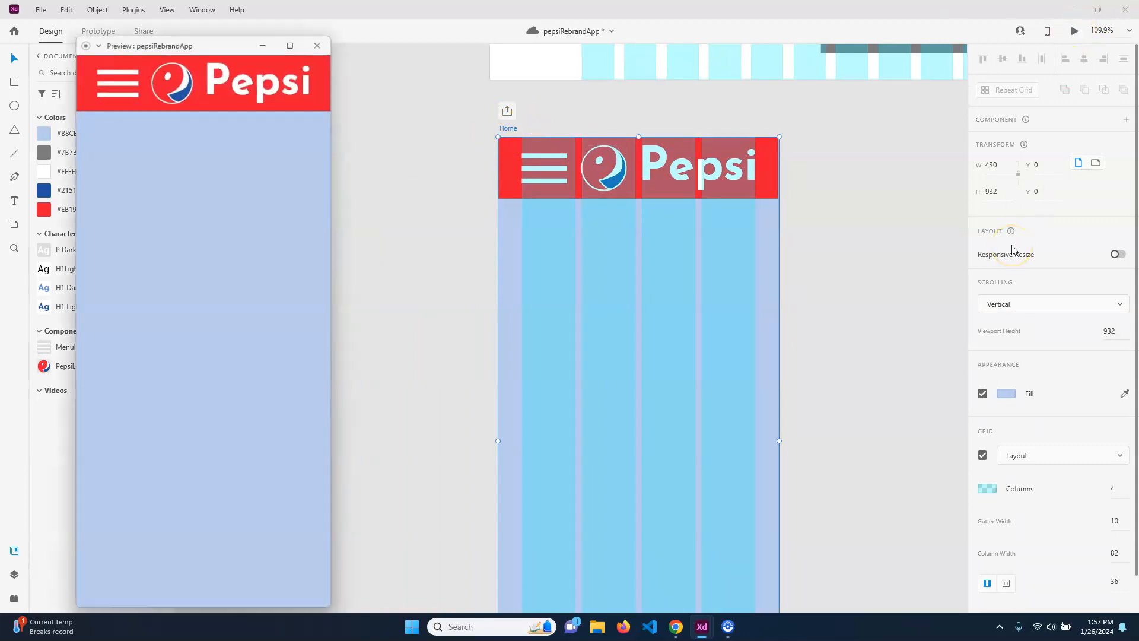
pyautogui.moveTo(196, 44); pyautogui.dragTo(504, 116)
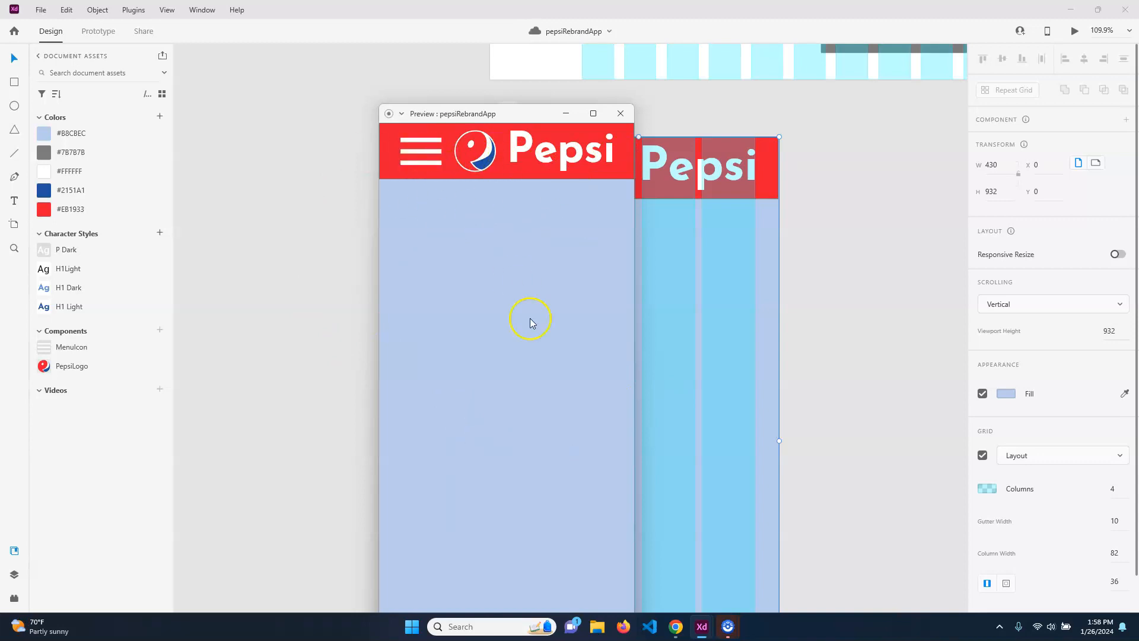
pyautogui.click(621, 113)
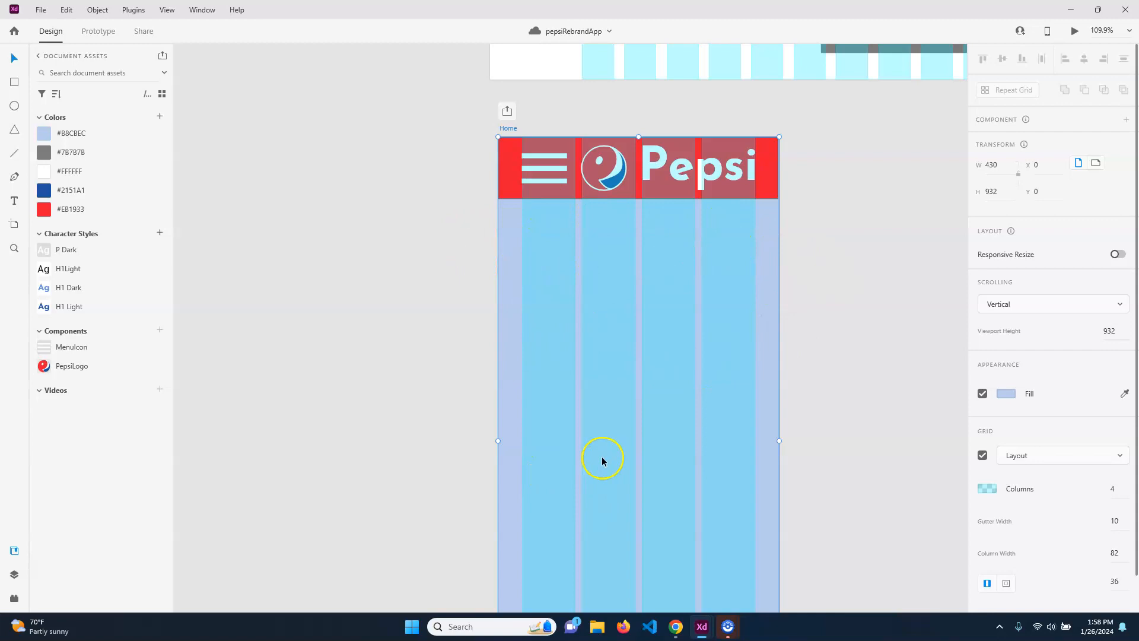
# Draw a full-width rectangle about 430 × 65 below the Home header at Y 123 and fill it with #2151A1
pyautogui.scroll(-5, 870, 300)
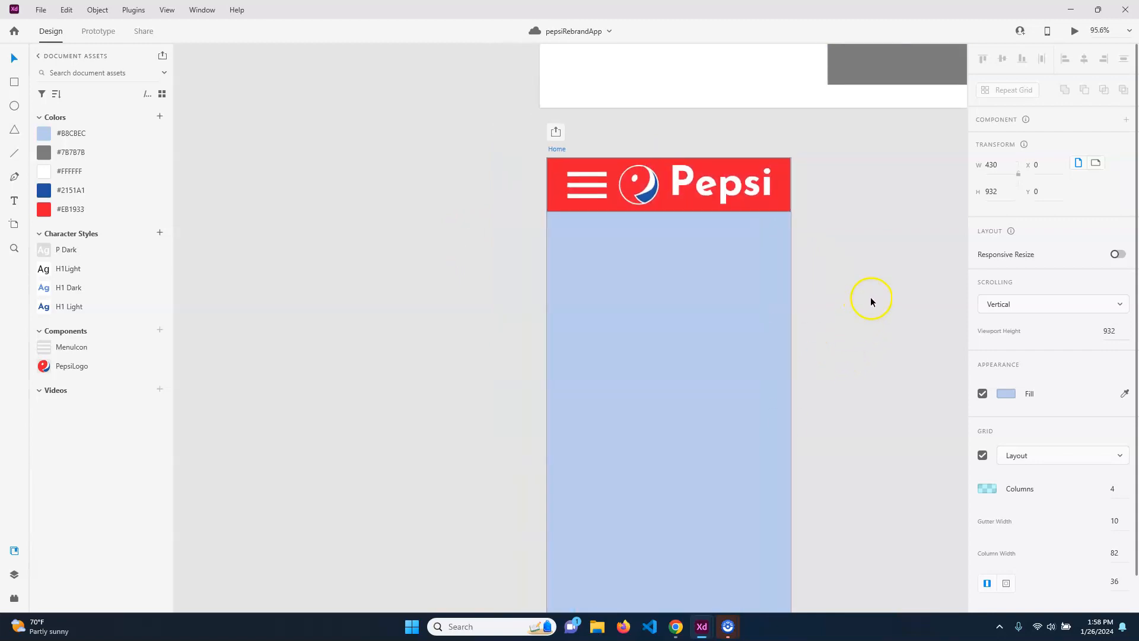
pyautogui.scroll(5, 884, 318)
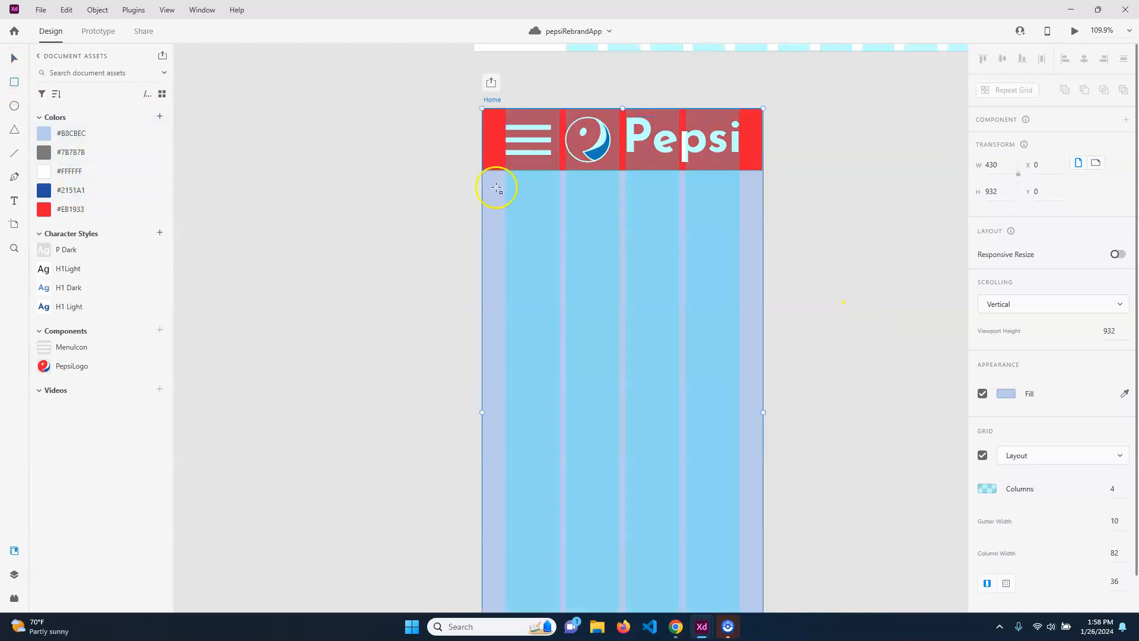
pyautogui.moveTo(482, 190)
pyautogui.mouseDown()
pyautogui.moveTo(781, 249)
pyautogui.moveTo(763, 257)
pyautogui.moveTo(763, 231)
pyautogui.mouseUp()
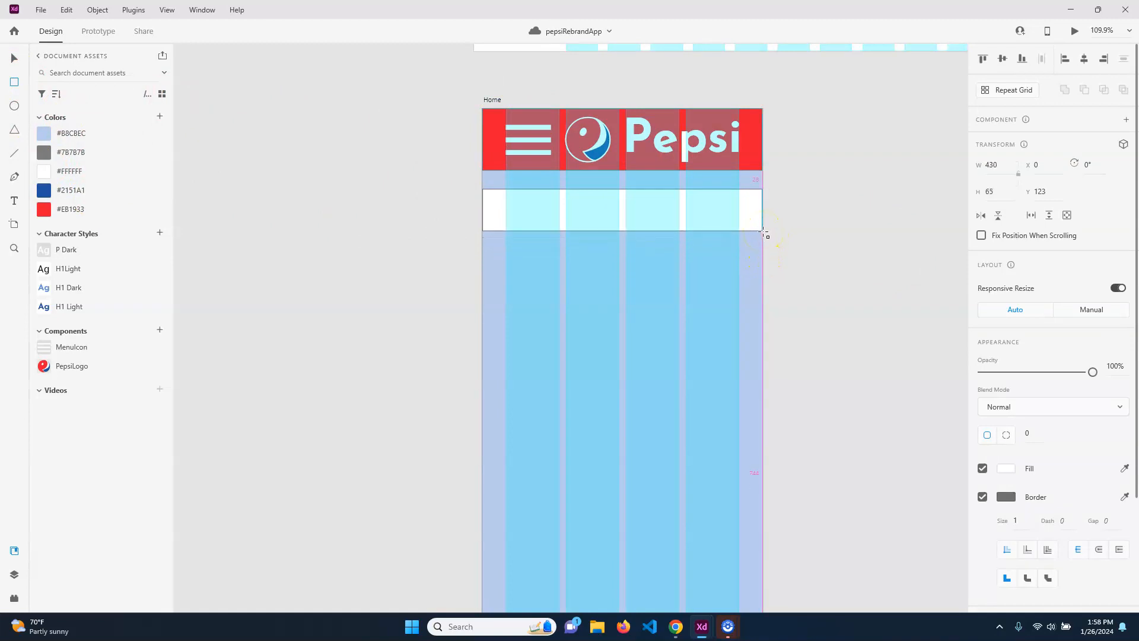
pyautogui.moveTo(765, 234); pyautogui.dragTo(765, 232)
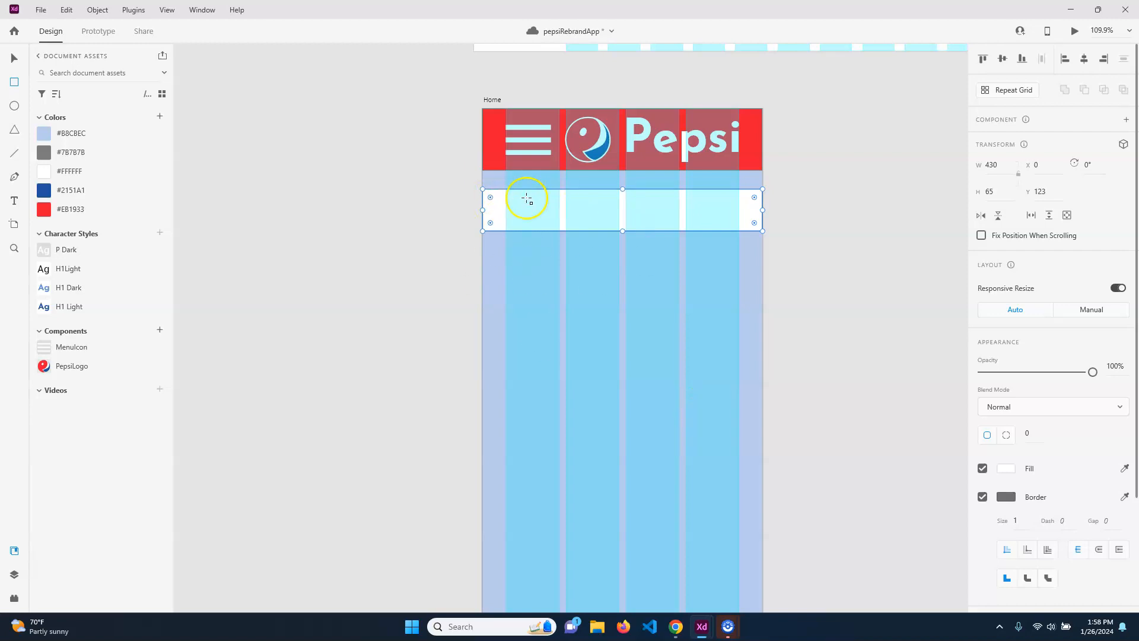
pyautogui.click(59, 190)
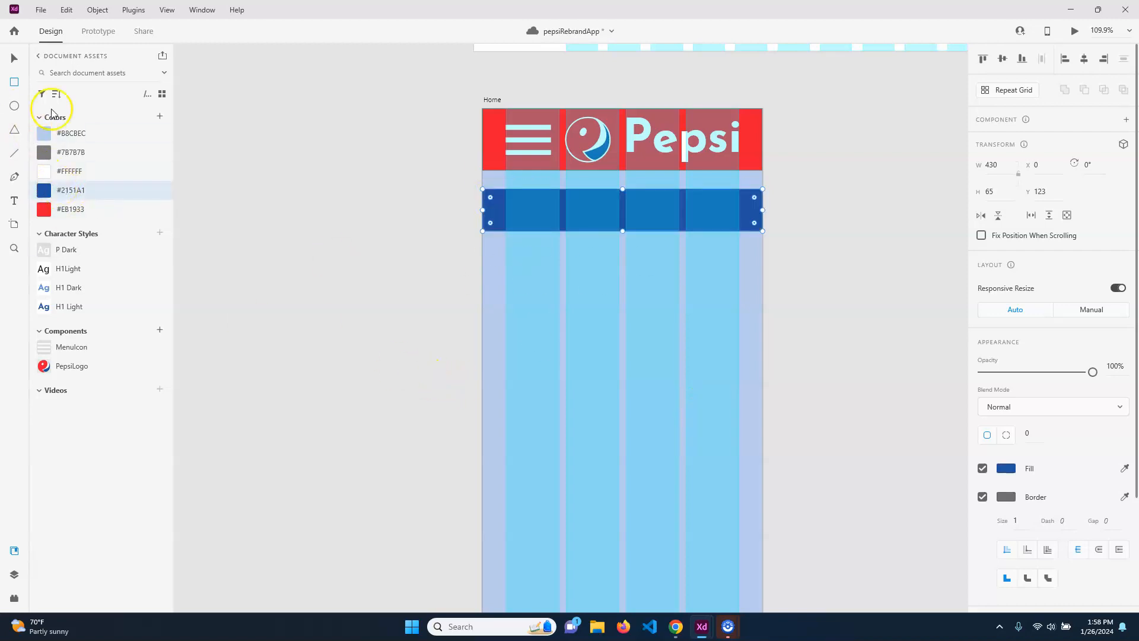
# Add the text "Spotlight" in a text area about 358 wide on the blue bar and apply the P Dark character style
pyautogui.click(15, 201)
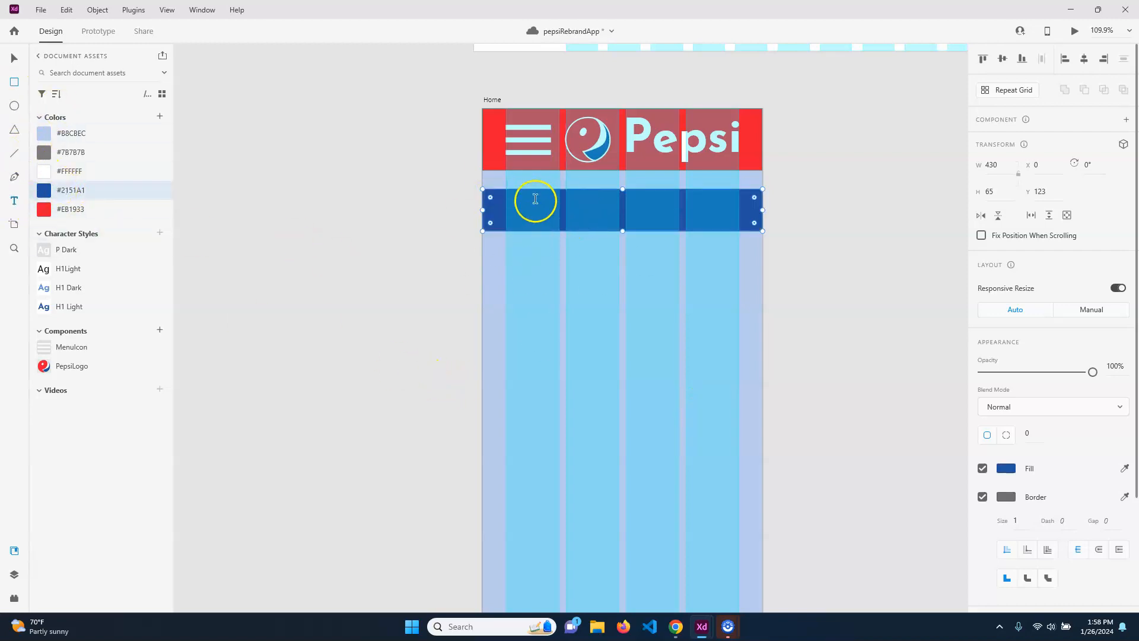
pyautogui.moveTo(504, 194); pyautogui.dragTo(738, 222)
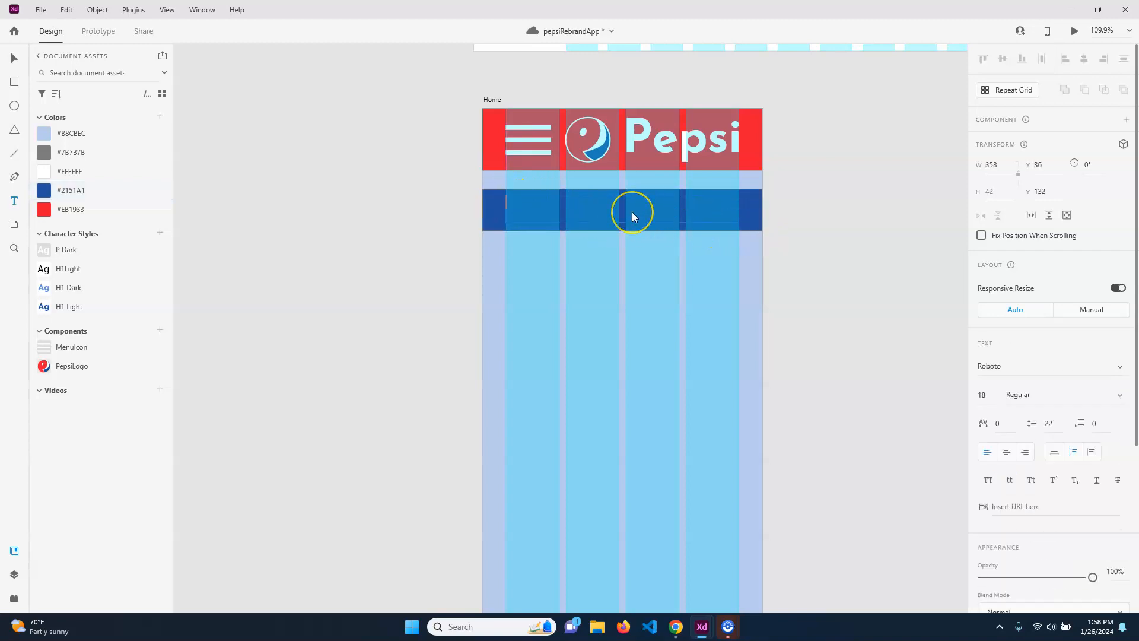
pyautogui.write('Spotlight')
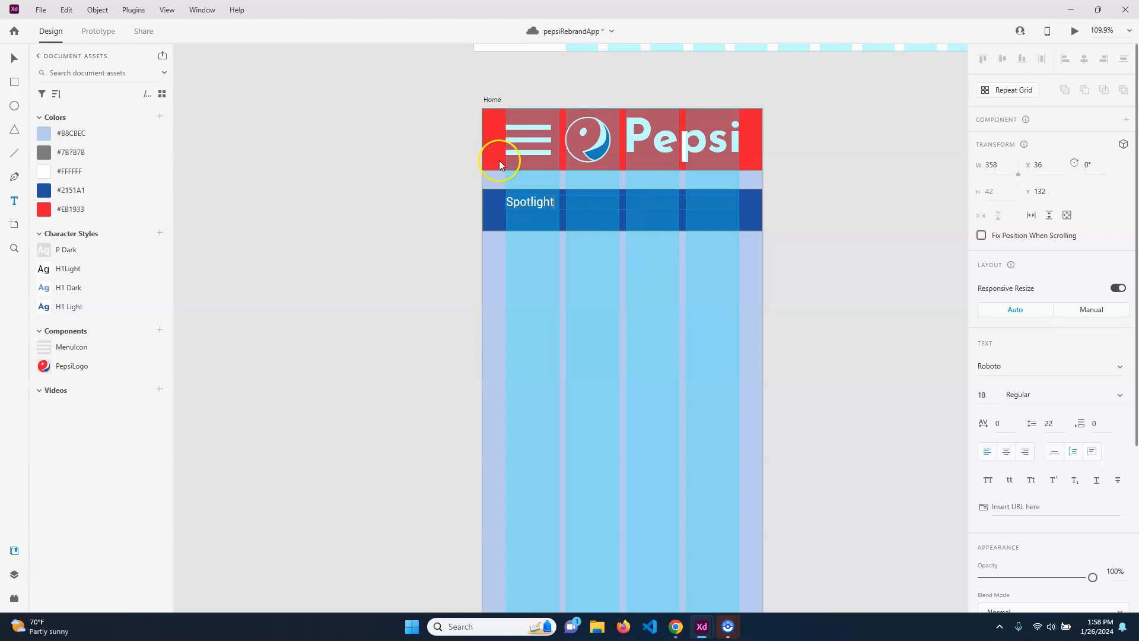
pyautogui.click(14, 57)
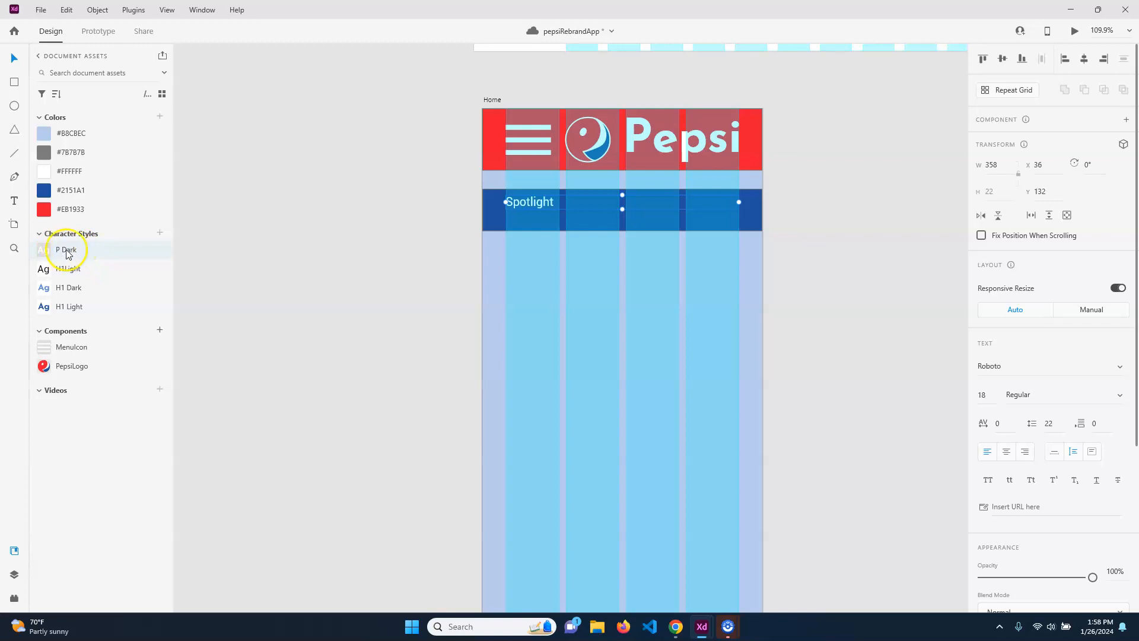
pyautogui.moveTo(68, 252); pyautogui.dragTo(522, 202)
pyautogui.scroll(-4, 1032, 415)
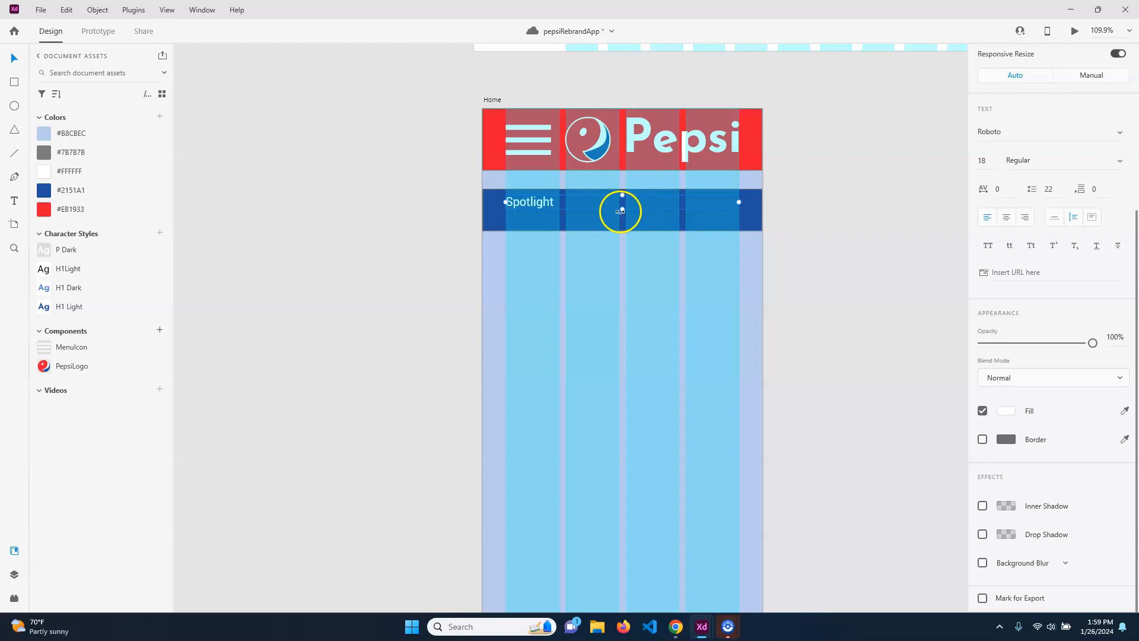
# Center-align the Spotlight text, try enlarging its text area in height, and undo that resize
pyautogui.click(1006, 218)
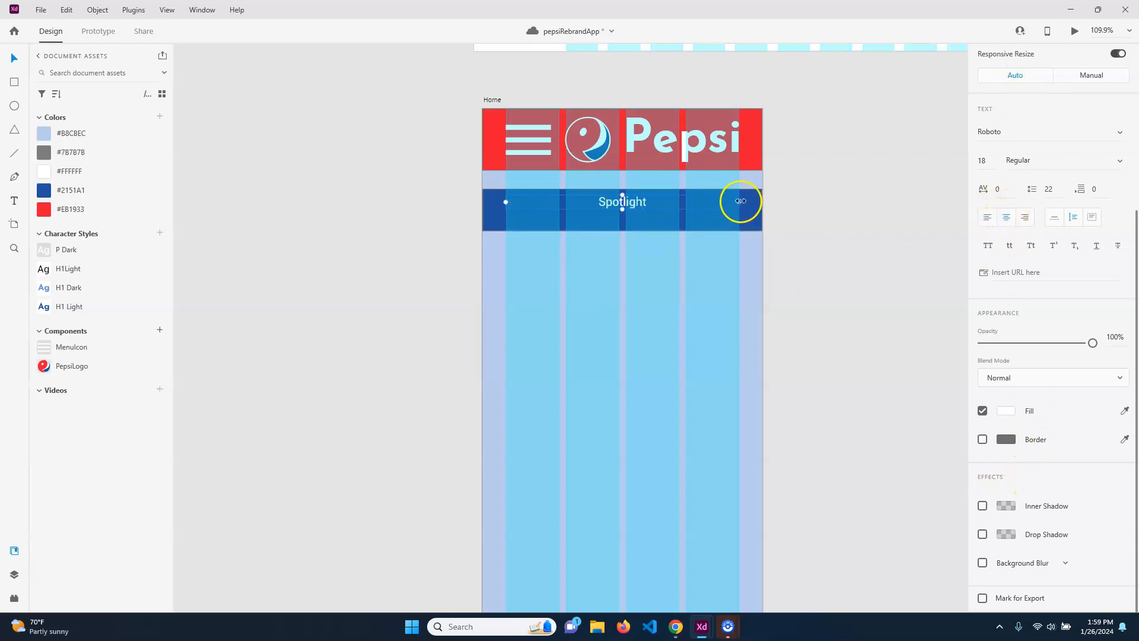
pyautogui.moveTo(622, 210); pyautogui.dragTo(622, 220)
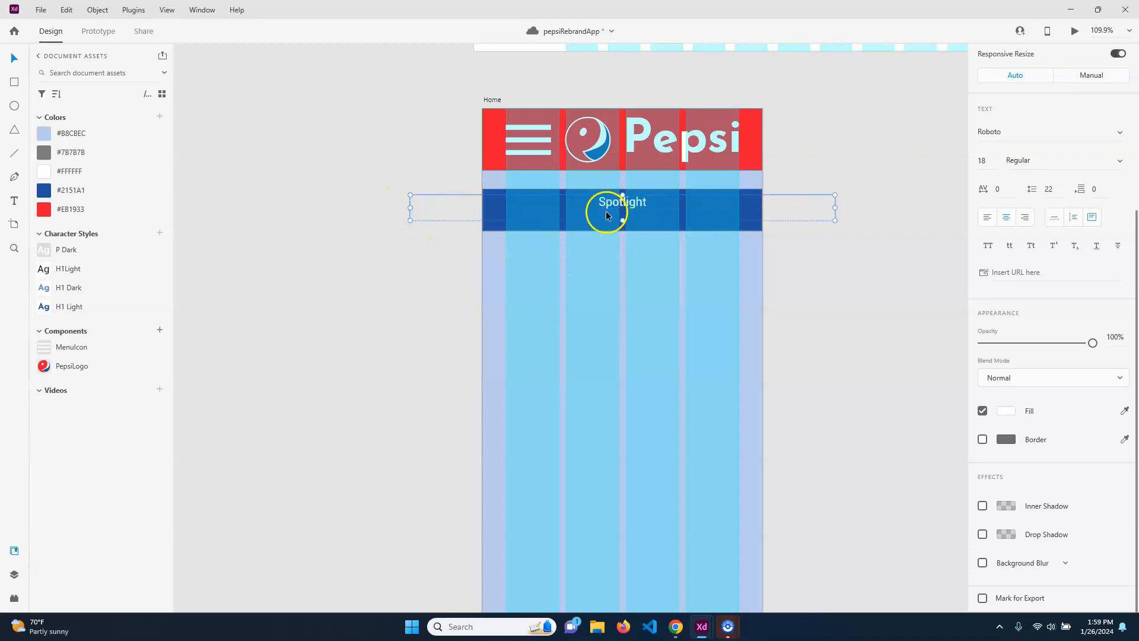
pyautogui.hotkey('ctrl', 'z')
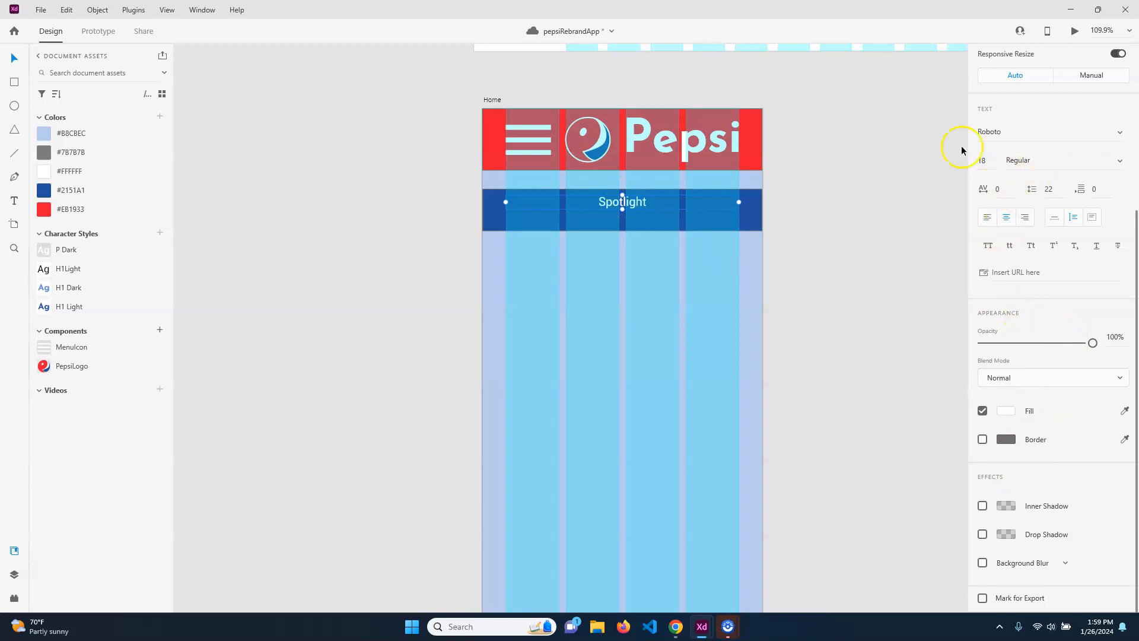
# Set the Spotlight text's font size to 32 and move it to Y 137 so it sits centered on the blue bar
pyautogui.click(988, 160)
pyautogui.write('24')
pyautogui.press('Return')
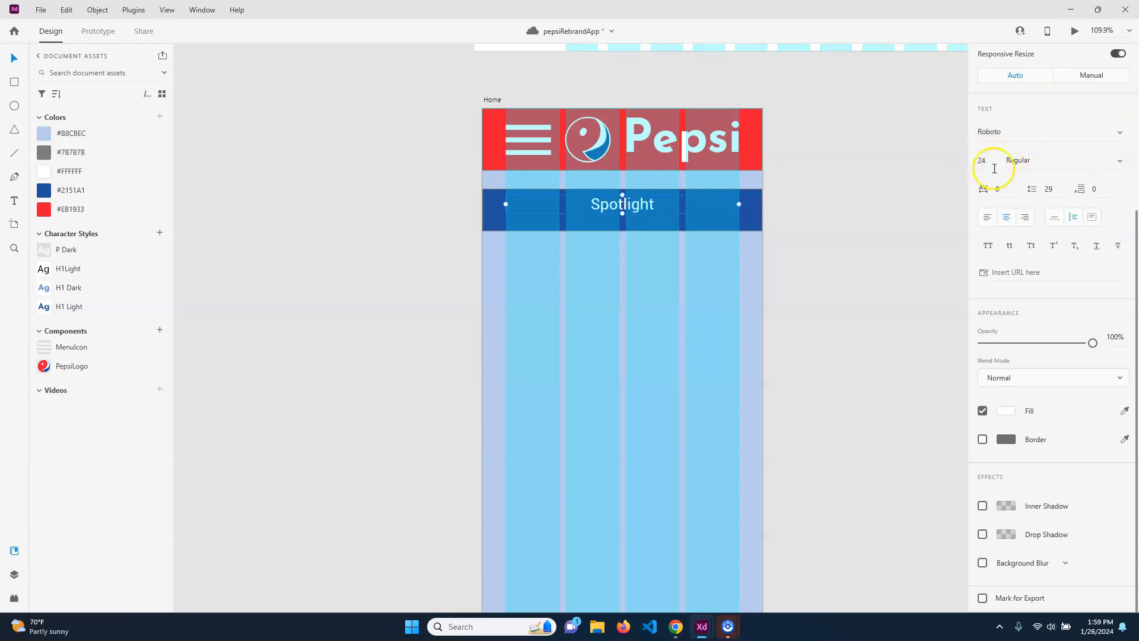
pyautogui.click(984, 160)
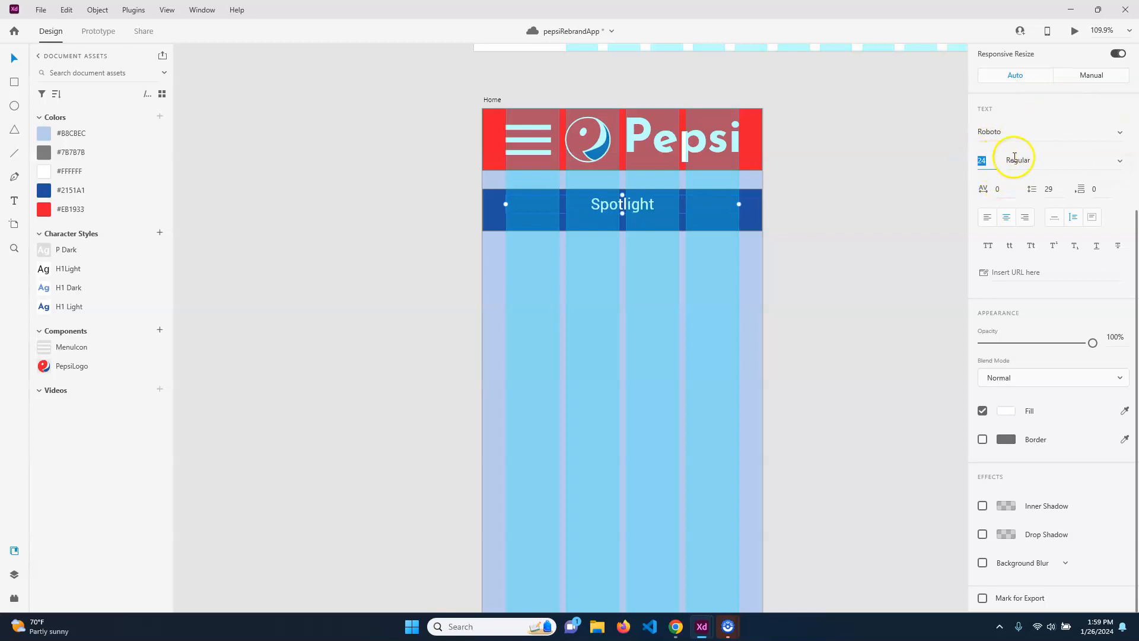
pyautogui.write('32')
pyautogui.press('Return')
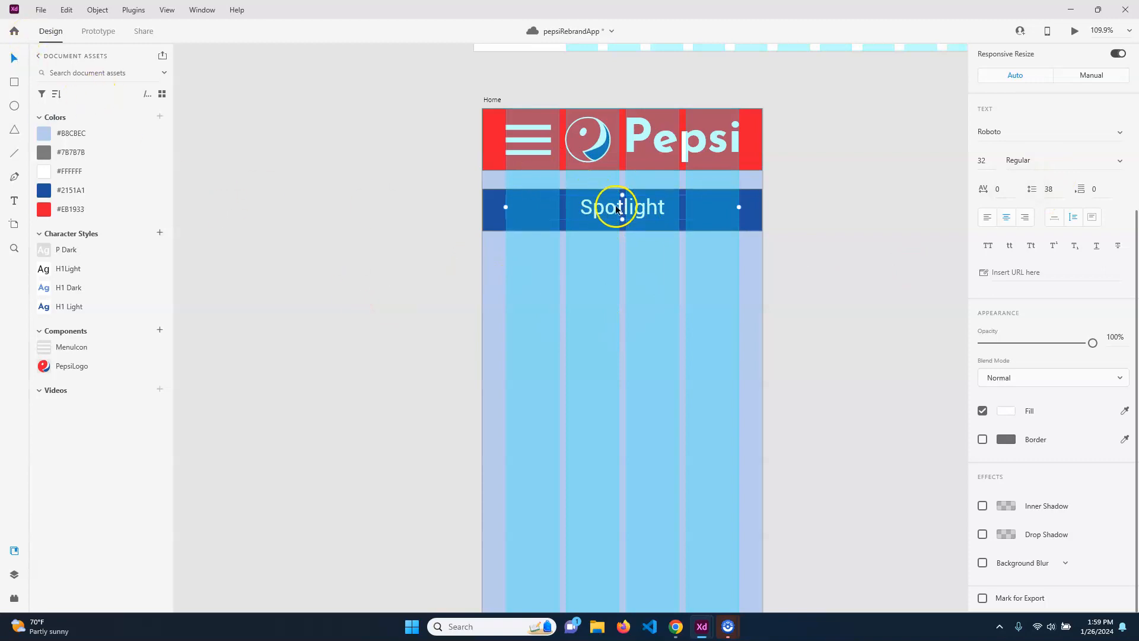
pyautogui.moveTo(621, 209); pyautogui.dragTo(622, 212)
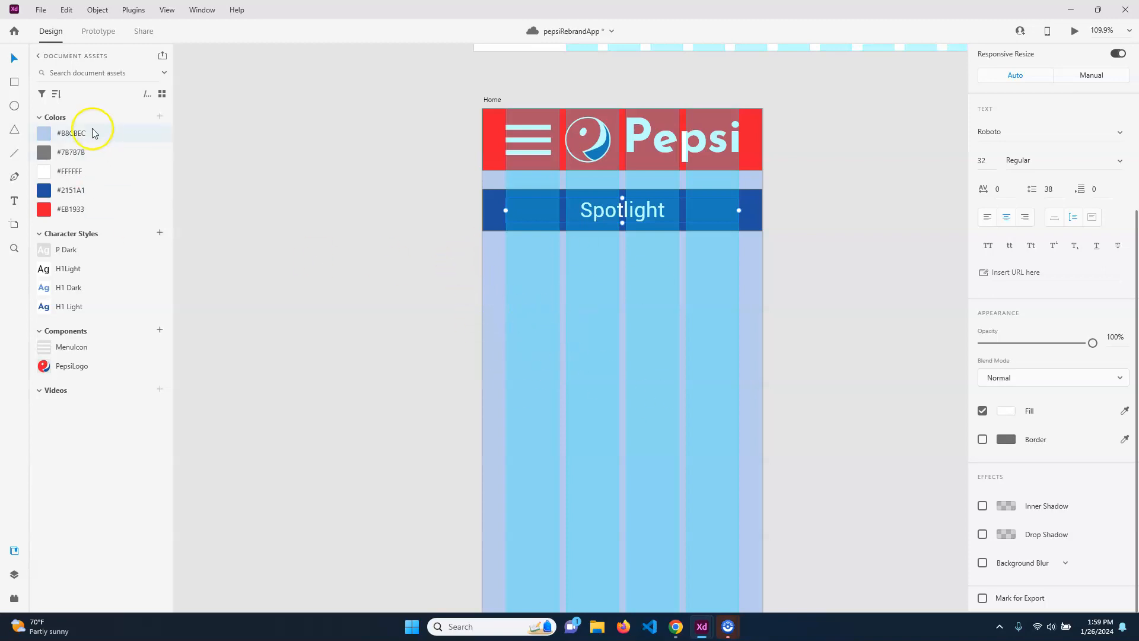
# Draw two stacked rectangles across the column grid below the Spotlight bar, about 358 × 166 at Y 249 and 358 × 147 at Y 415
pyautogui.click(16, 85)
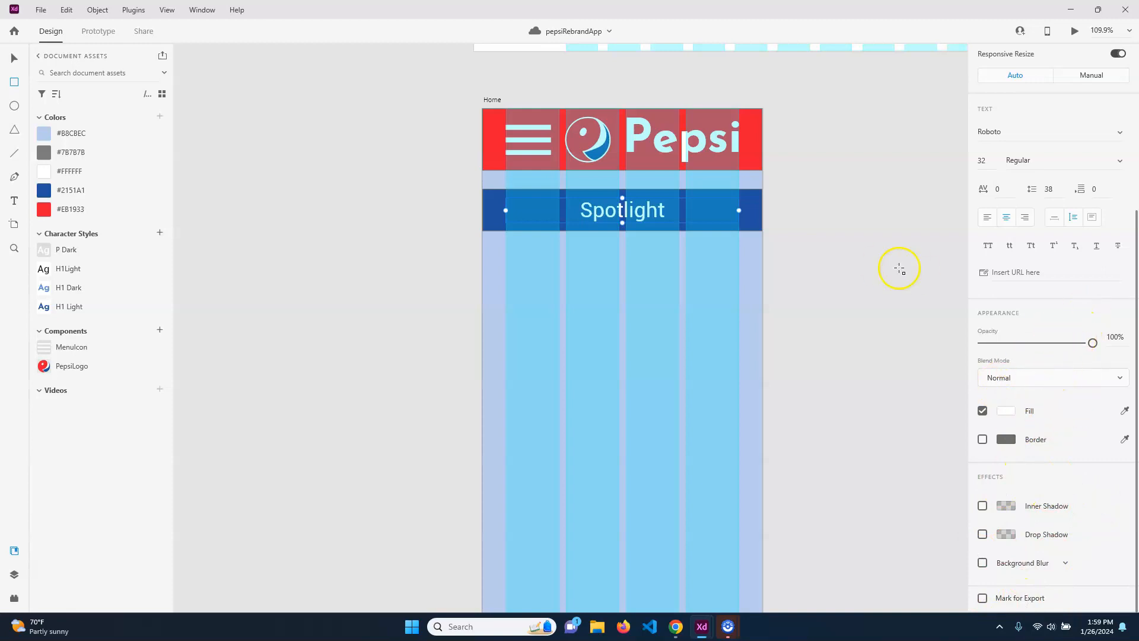
pyautogui.scroll(5, 1071, 338)
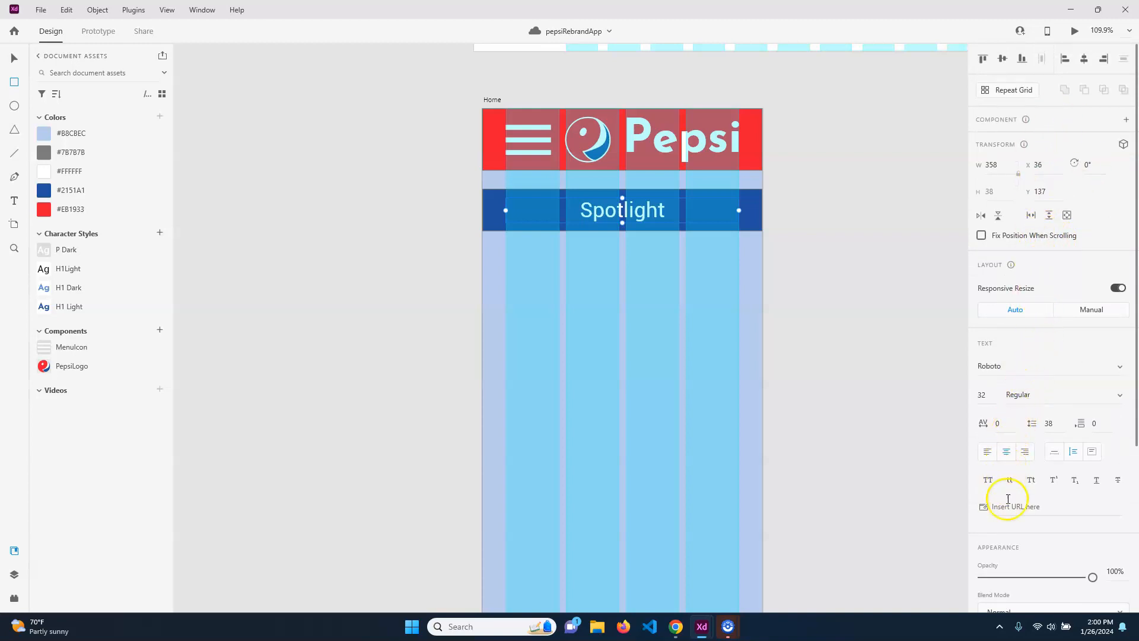
pyautogui.scroll(-4, 1007, 498)
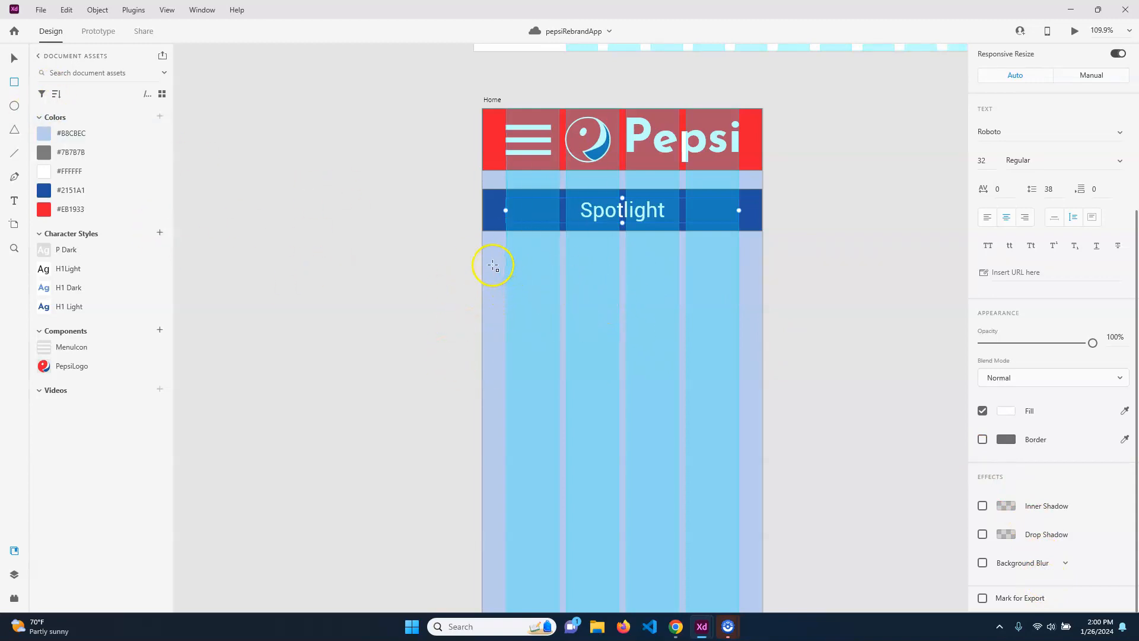
pyautogui.moveTo(506, 271)
pyautogui.mouseDown()
pyautogui.moveTo(736, 374)
pyautogui.moveTo(747, 417)
pyautogui.moveTo(739, 379)
pyautogui.mouseUp()
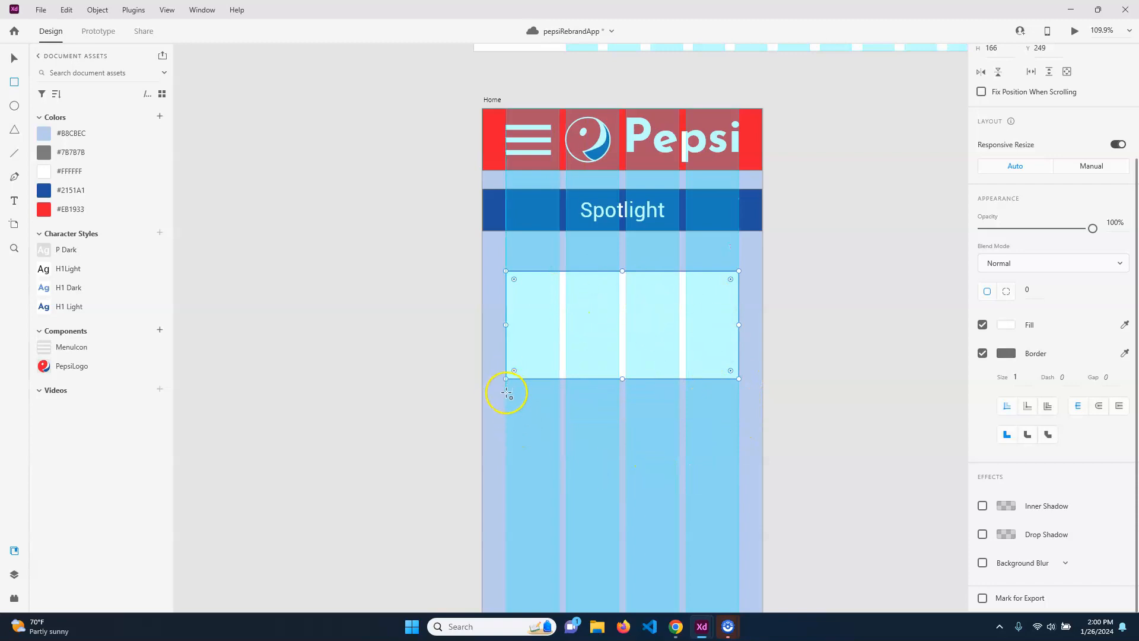
pyautogui.moveTo(506, 474)
pyautogui.mouseDown()
pyautogui.moveTo(636, 407)
pyautogui.moveTo(739, 378)
pyautogui.mouseUp()
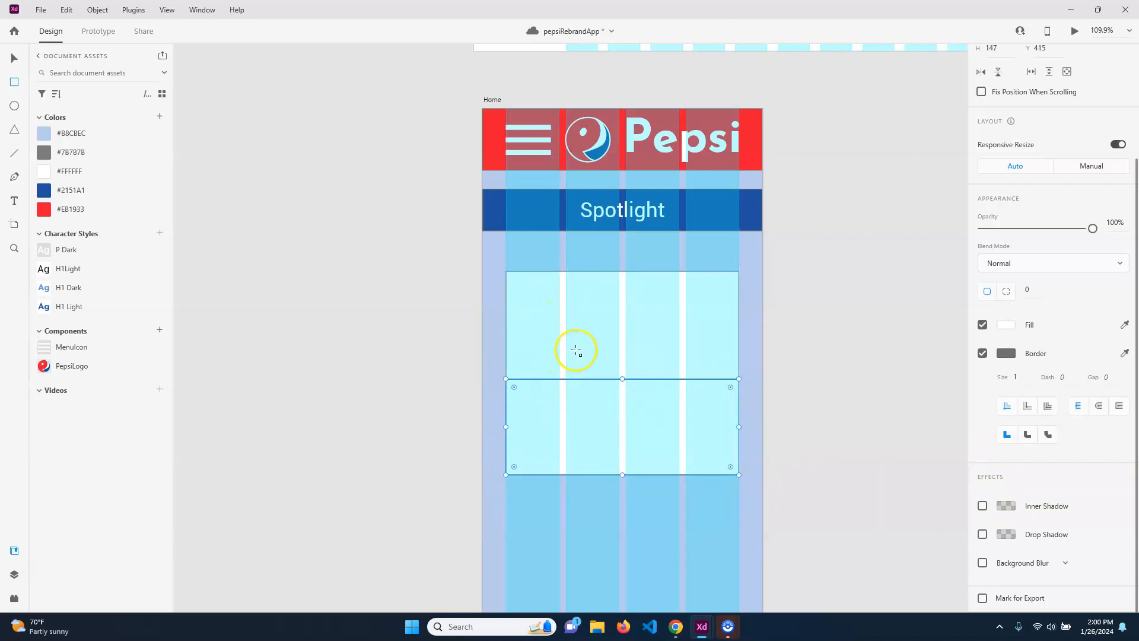
# Draw a circle about 145 × 145 inside the upper white rectangle at X 45, Y 260
pyautogui.click(14, 105)
pyautogui.moveTo(519, 322); pyautogui.dragTo(577, 340)
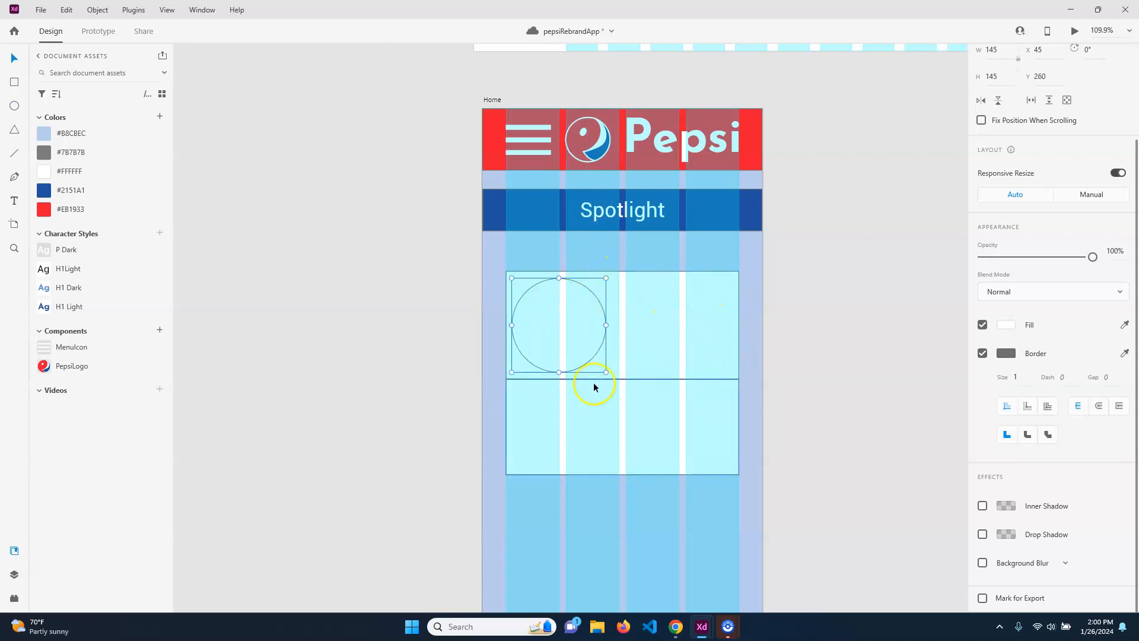
pyautogui.click(836, 410)
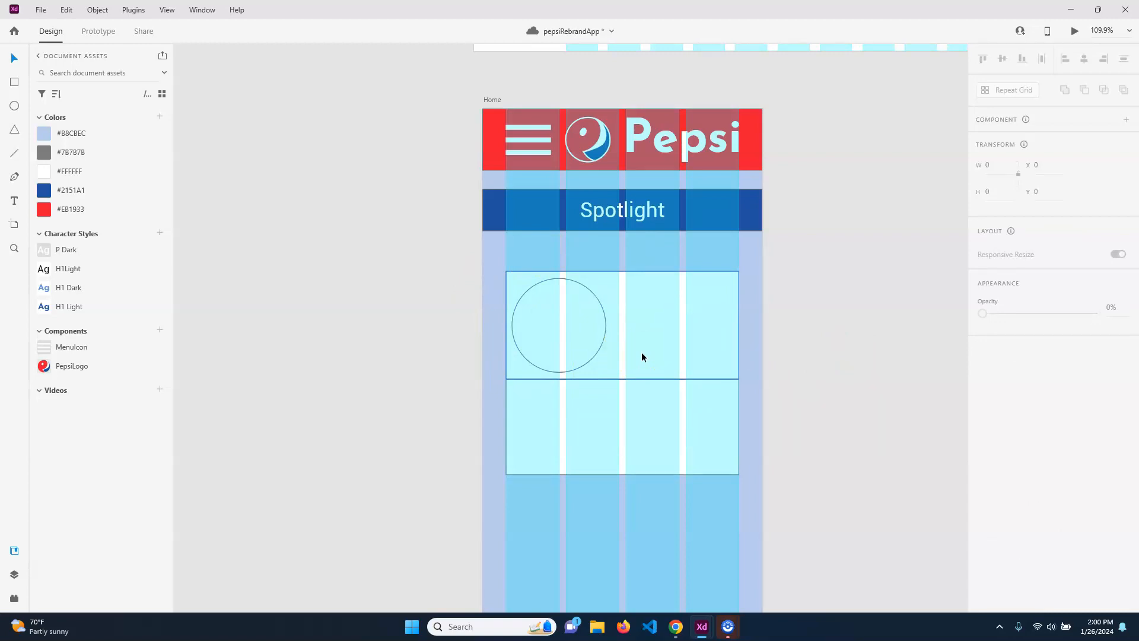
# Import the image pepsiLogoRebrand.png from the pepsiBranding folder onto the Home artboard
pyautogui.click(664, 338)
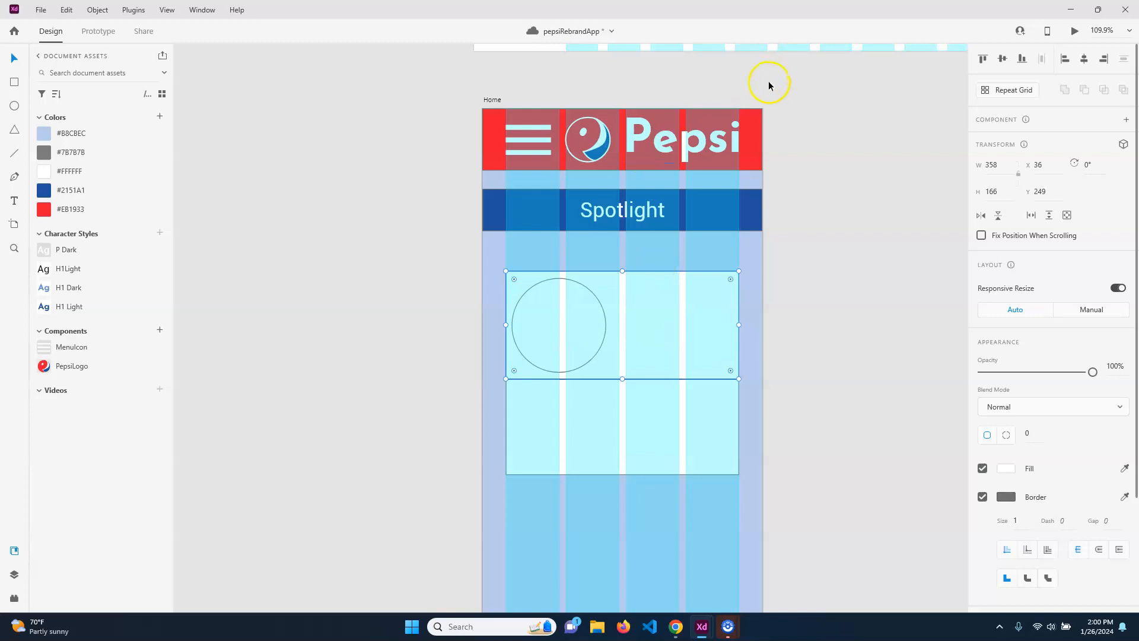
pyautogui.click(40, 10)
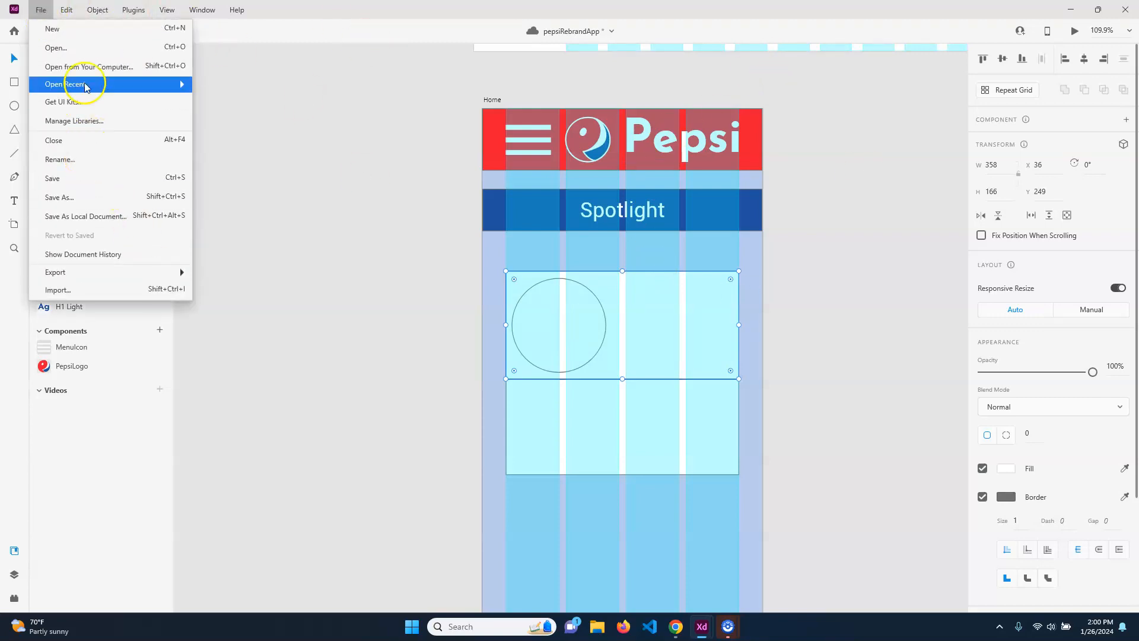
pyautogui.click(115, 289)
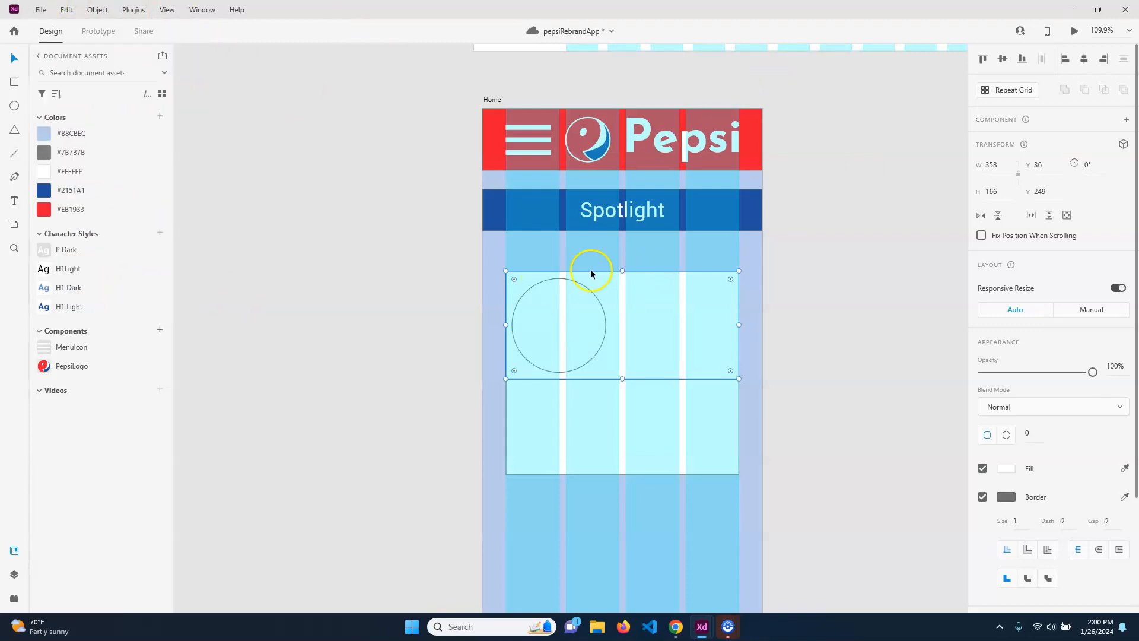
pyautogui.click(335, 110)
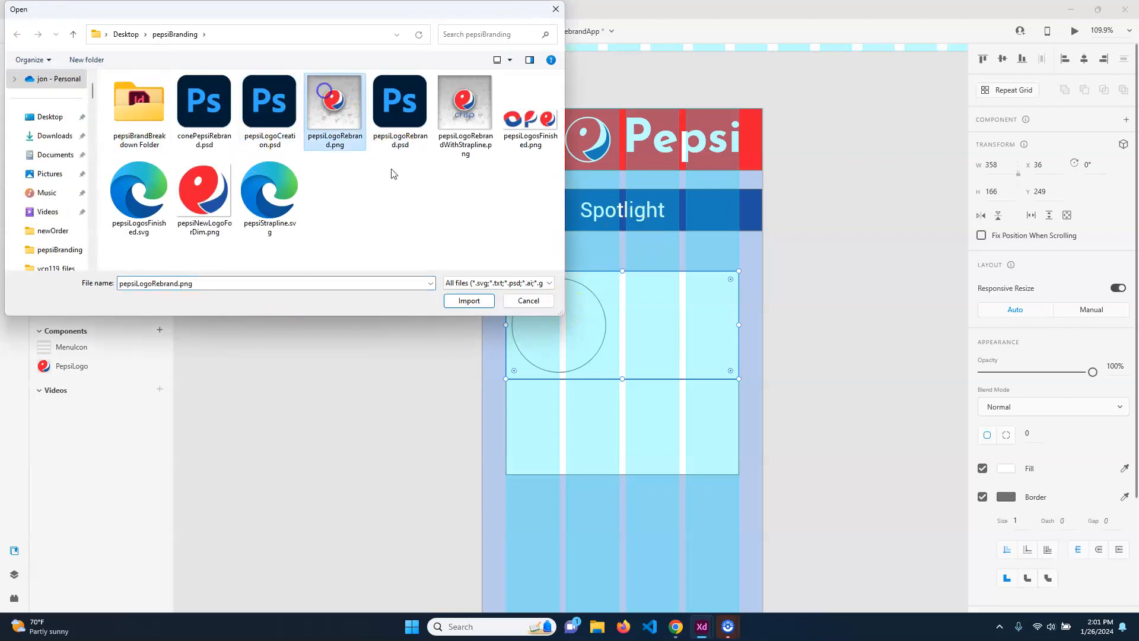
pyautogui.click(487, 303)
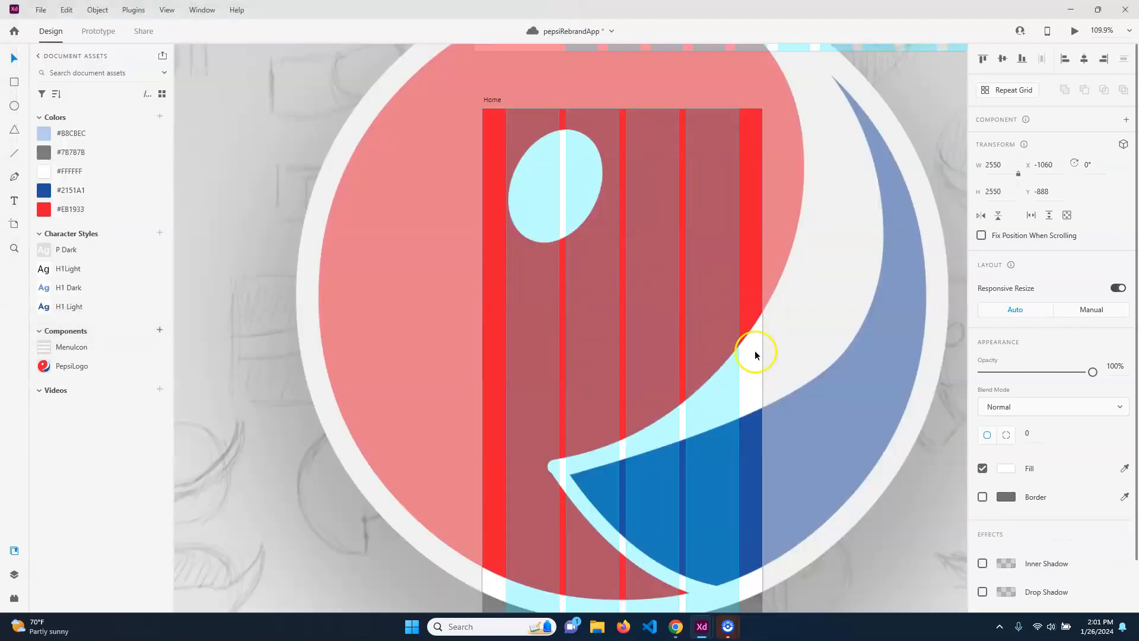
pyautogui.scroll(-5, 793, 341)
pyautogui.scroll(3, 795, 342)
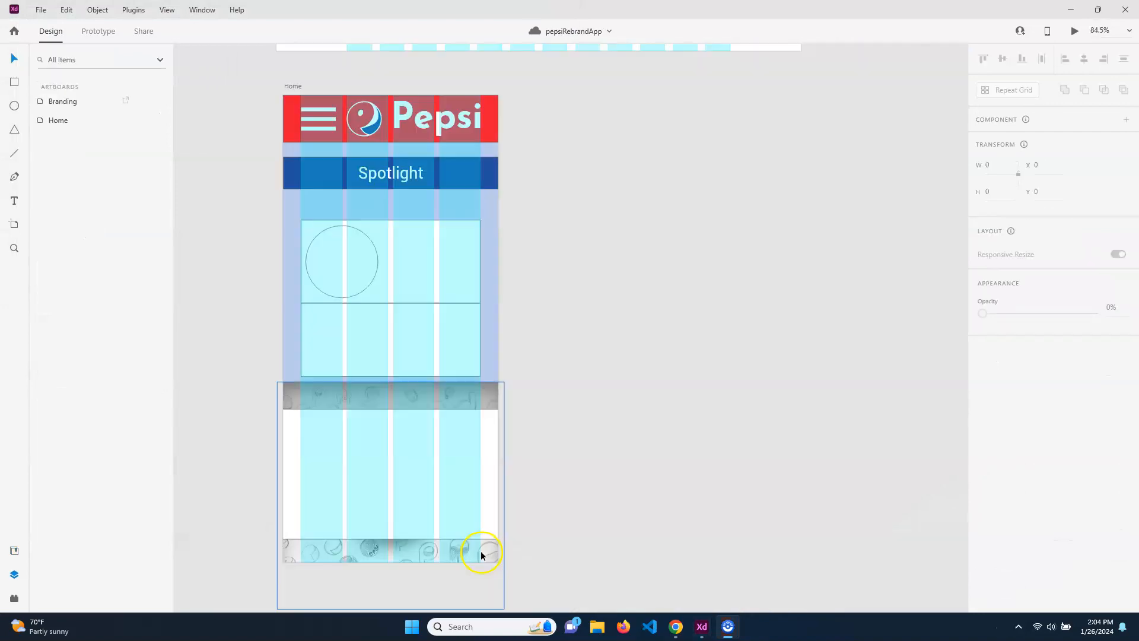
# Delete the extra white rectangle over the imported logo image and place the image over the lower Home artboard at about X -12, Y 511
pyautogui.click(481, 555)
pyautogui.moveTo(468, 394); pyautogui.dragTo(467, 178)
pyautogui.click(491, 411)
pyautogui.press('Delete')
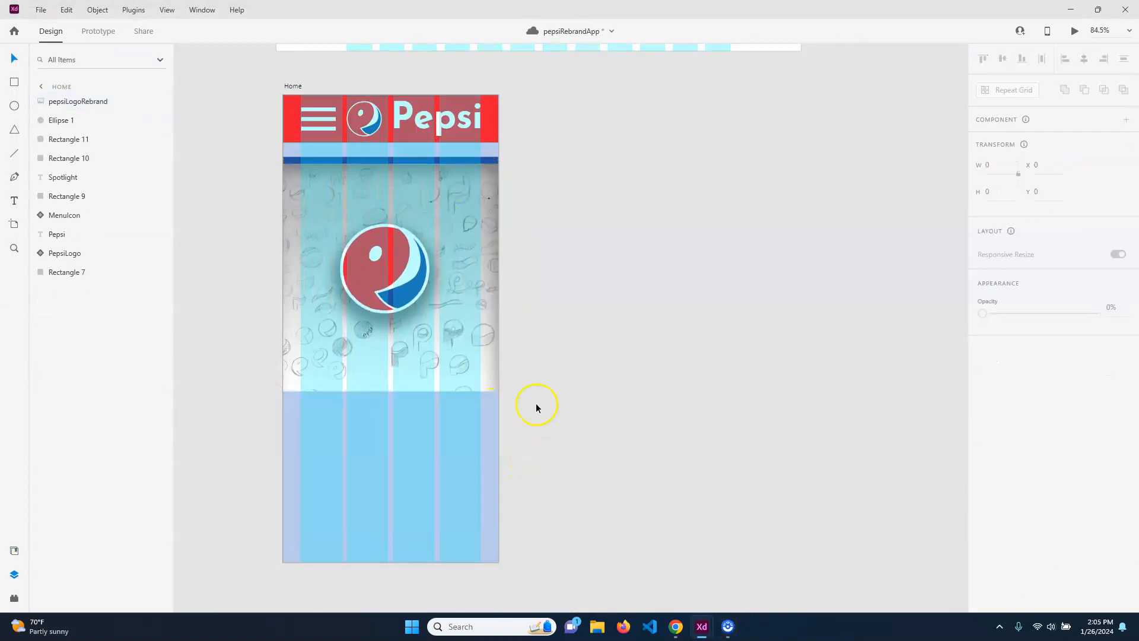
pyautogui.moveTo(493, 178); pyautogui.dragTo(501, 363)
# Bring the upper 358 × 166 rectangle to the front and move it over the logo image at about Y 670
pyautogui.click(455, 257)
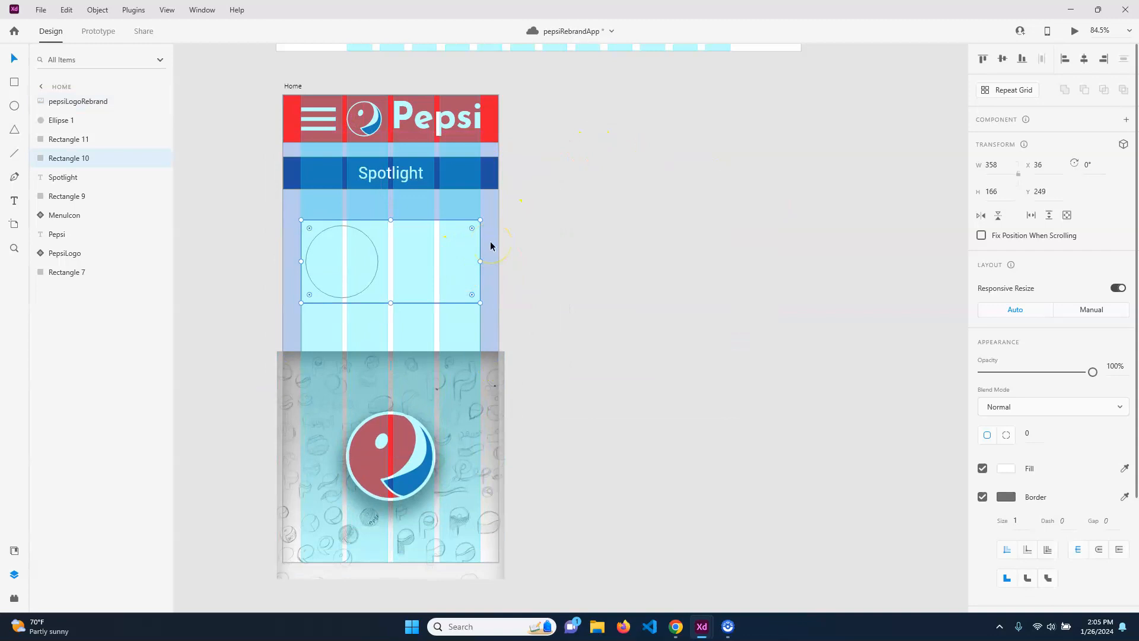
pyautogui.click(97, 10)
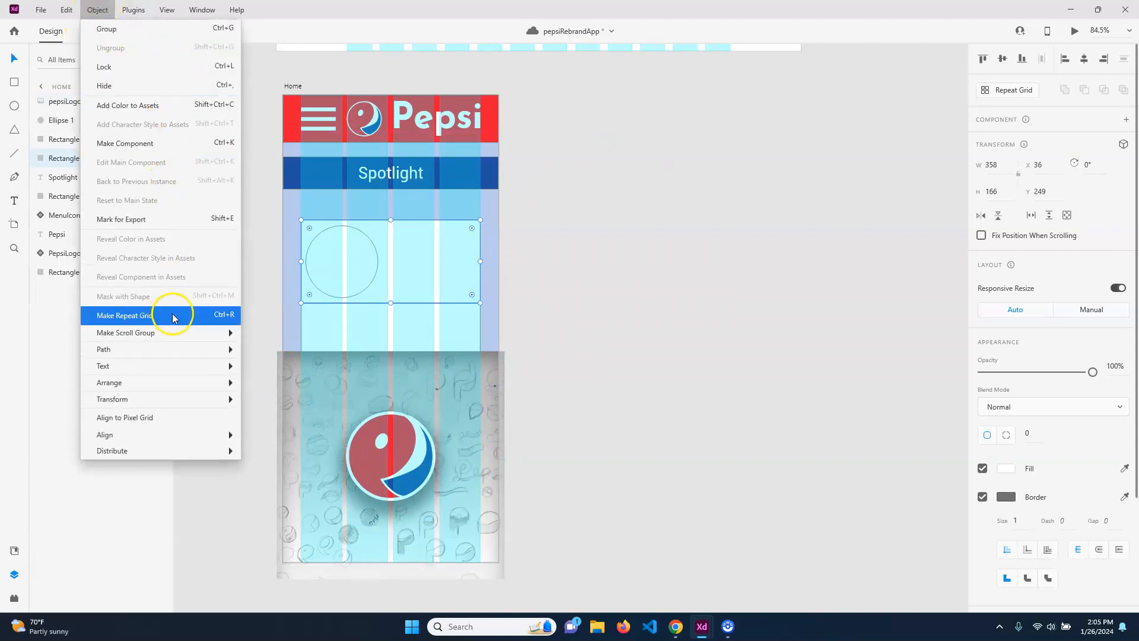
pyautogui.moveTo(203, 382)
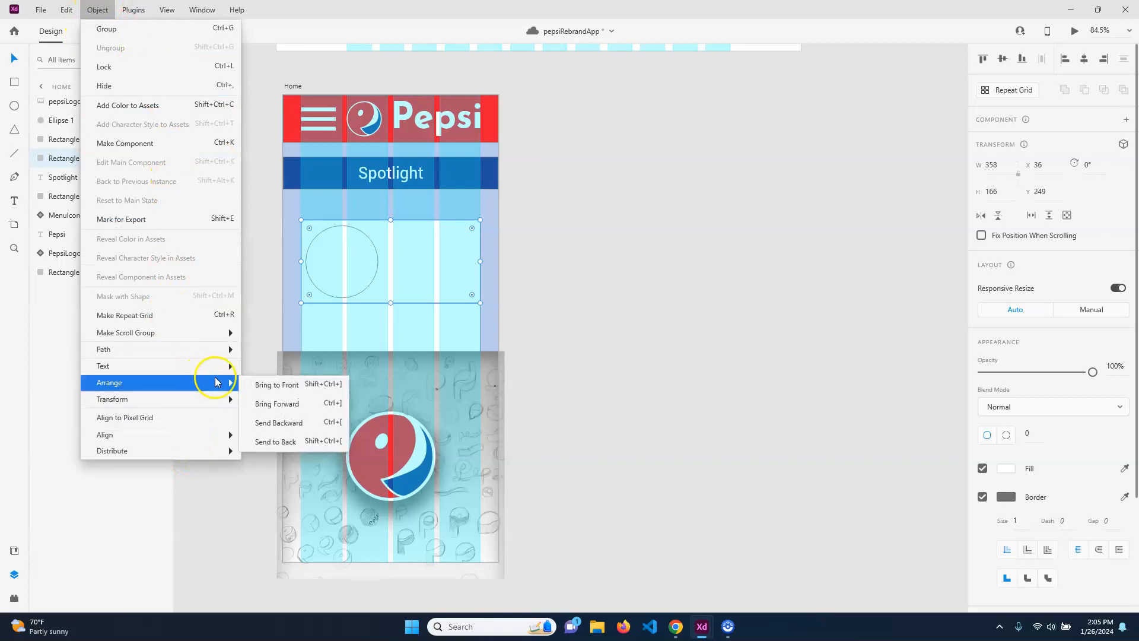
pyautogui.click(319, 386)
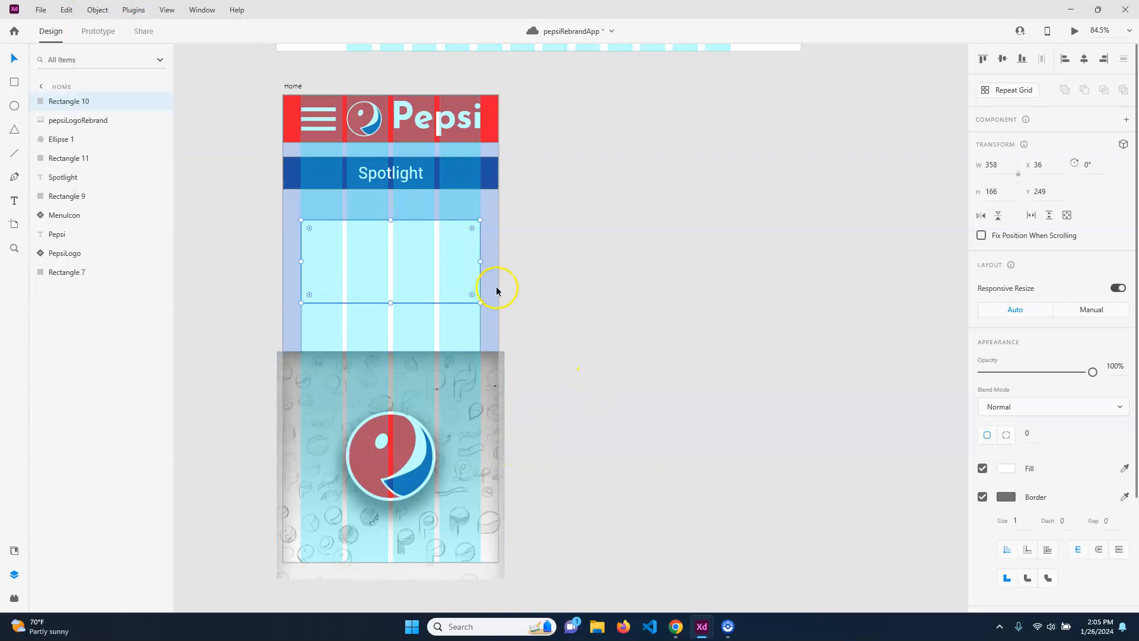
pyautogui.moveTo(465, 249); pyautogui.dragTo(468, 461)
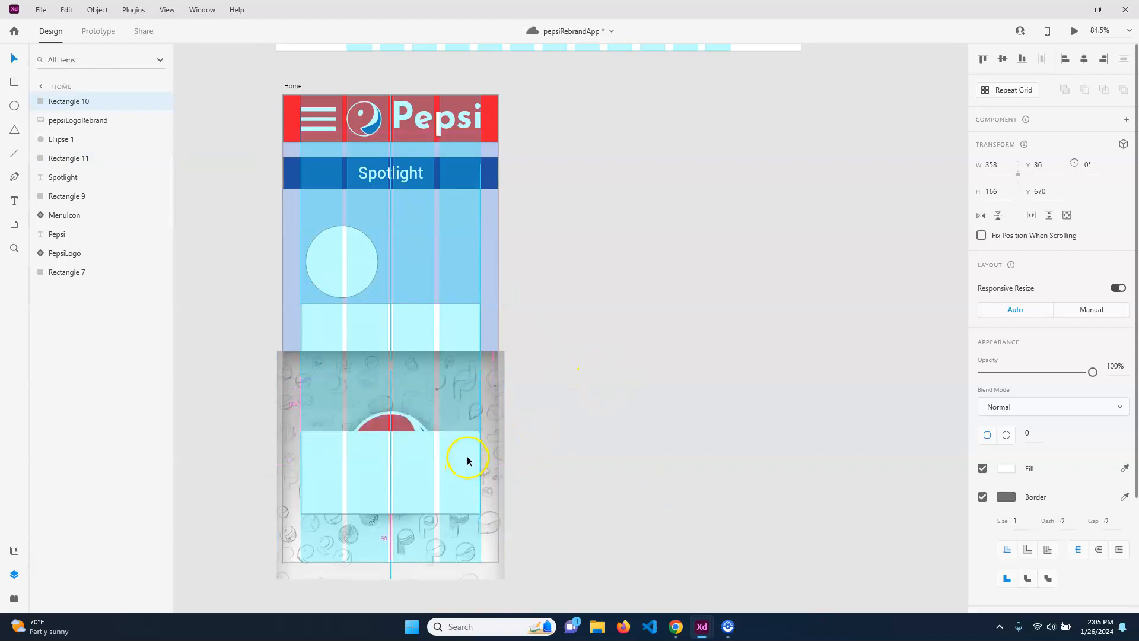
# Select the 358 × 166 rectangle together with the logo image and mask the image with the rectangle's shape
pyautogui.keyDown('shift'); pyautogui.click(500, 418); pyautogui.keyUp('shift')
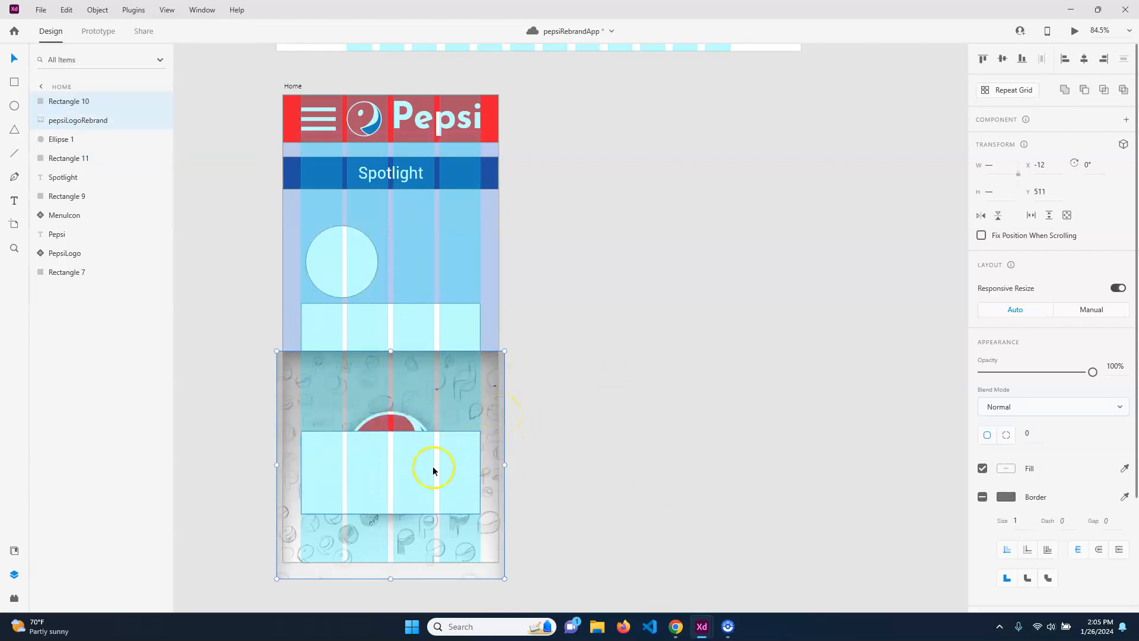
pyautogui.press('Escape')
pyautogui.click(467, 473)
pyautogui.keyDown('shift'); pyautogui.click(499, 468); pyautogui.keyUp('shift')
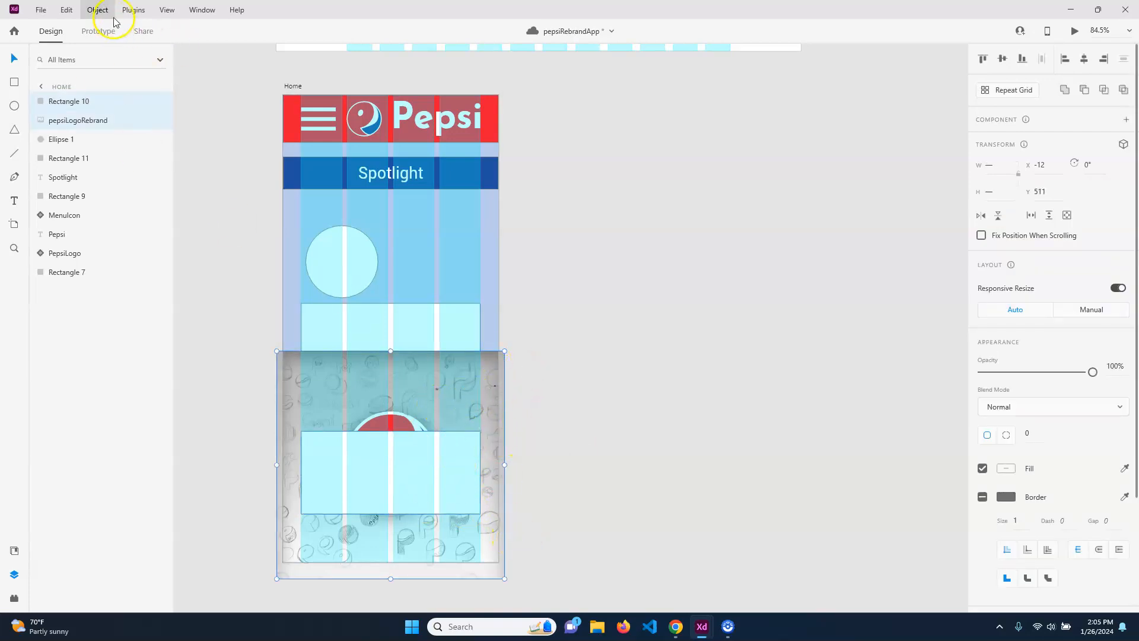
pyautogui.click(97, 10)
pyautogui.click(225, 294)
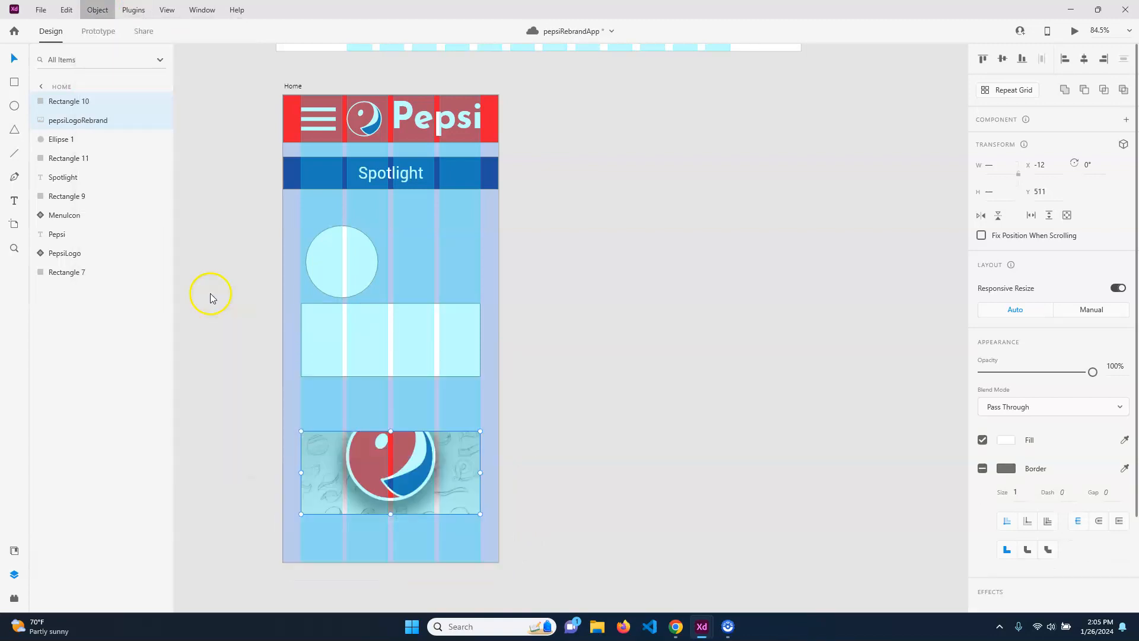
pyautogui.click(649, 539)
# Extend the mask upward to a height of about 256 and reposition the logo image inside it
pyautogui.click(450, 507)
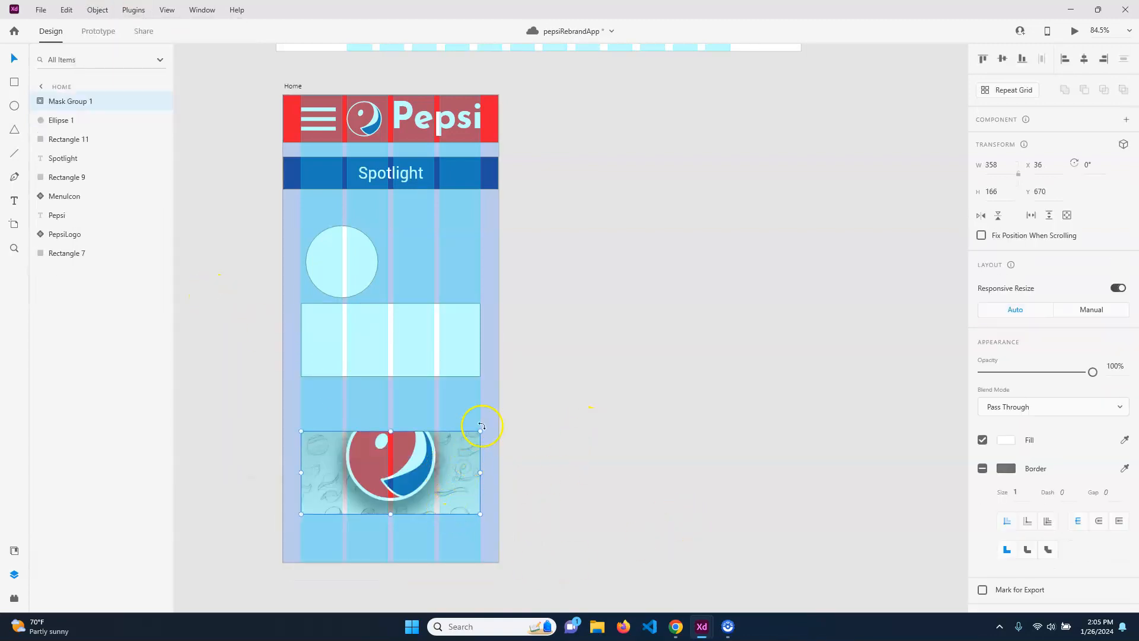
pyautogui.moveTo(391, 430); pyautogui.dragTo(394, 386)
pyautogui.doubleClick(426, 446)
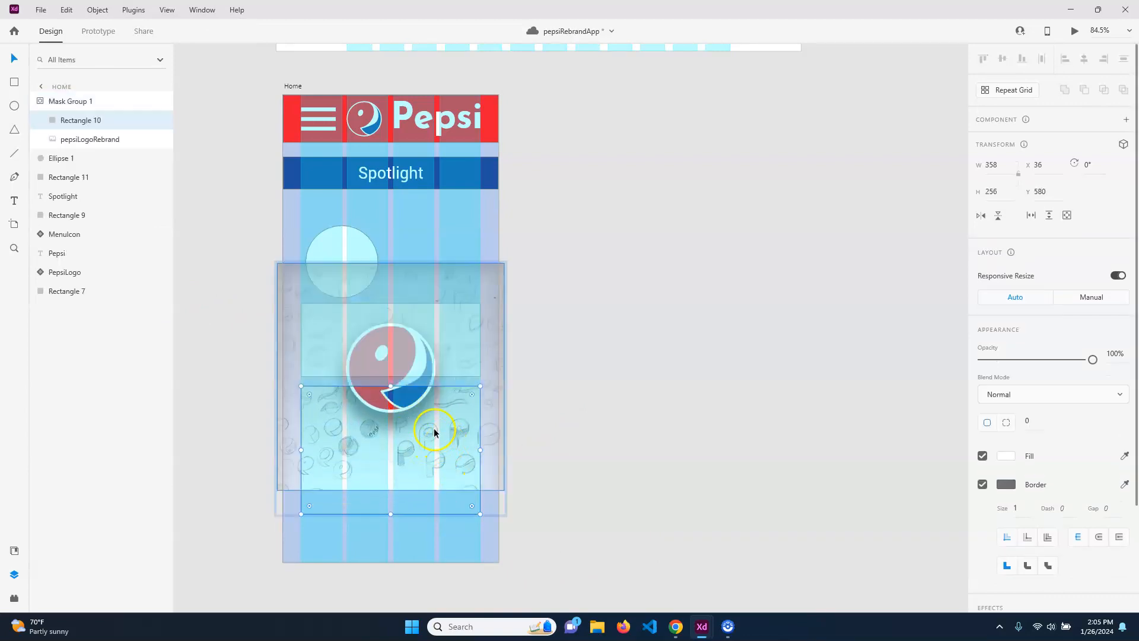
pyautogui.moveTo(449, 420); pyautogui.dragTo(439, 534)
pyautogui.click(631, 427)
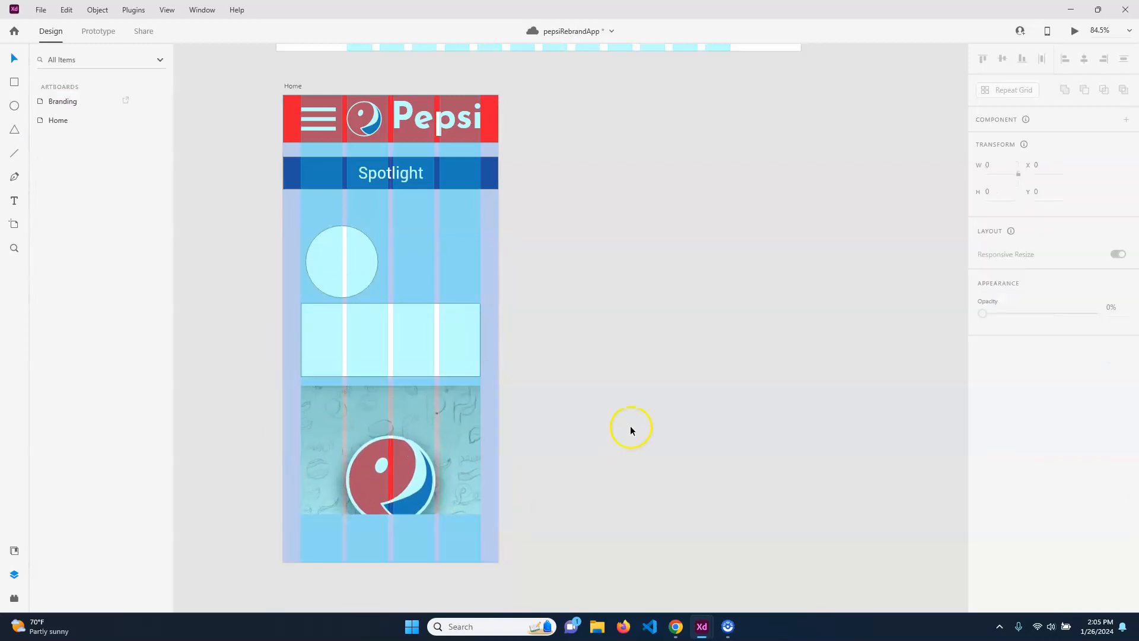
# Move the masked logo image as a group to about X 50, Y 614, and undo back to the separate rectangle and image
pyautogui.click(416, 441)
pyautogui.press('Escape')
pyautogui.moveTo(390, 442); pyautogui.dragTo(401, 469)
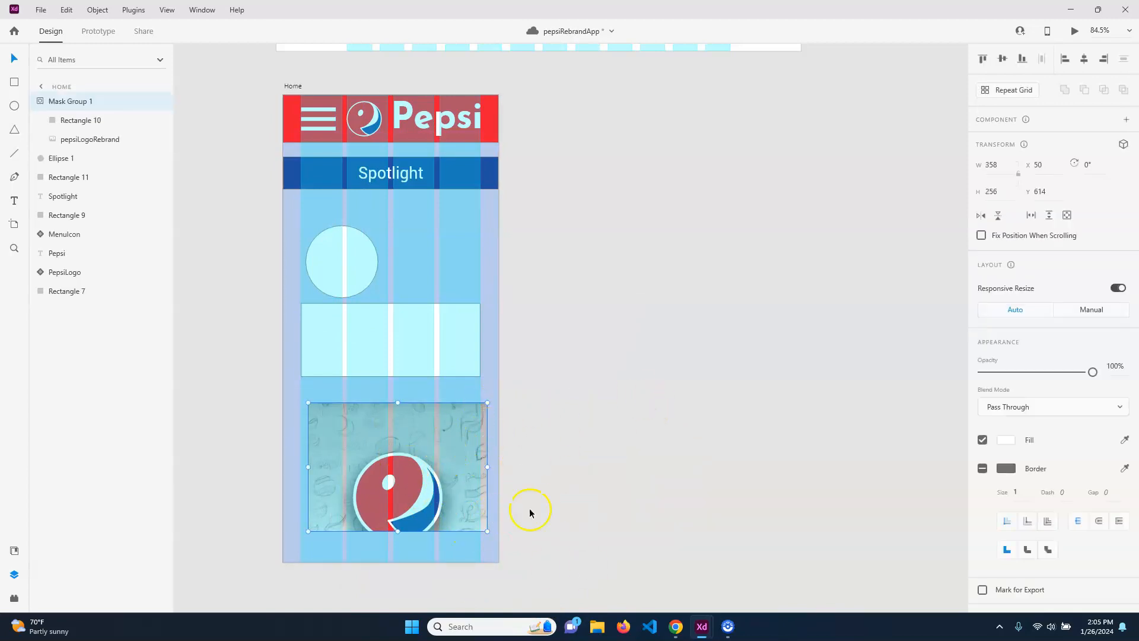
pyautogui.click(554, 393)
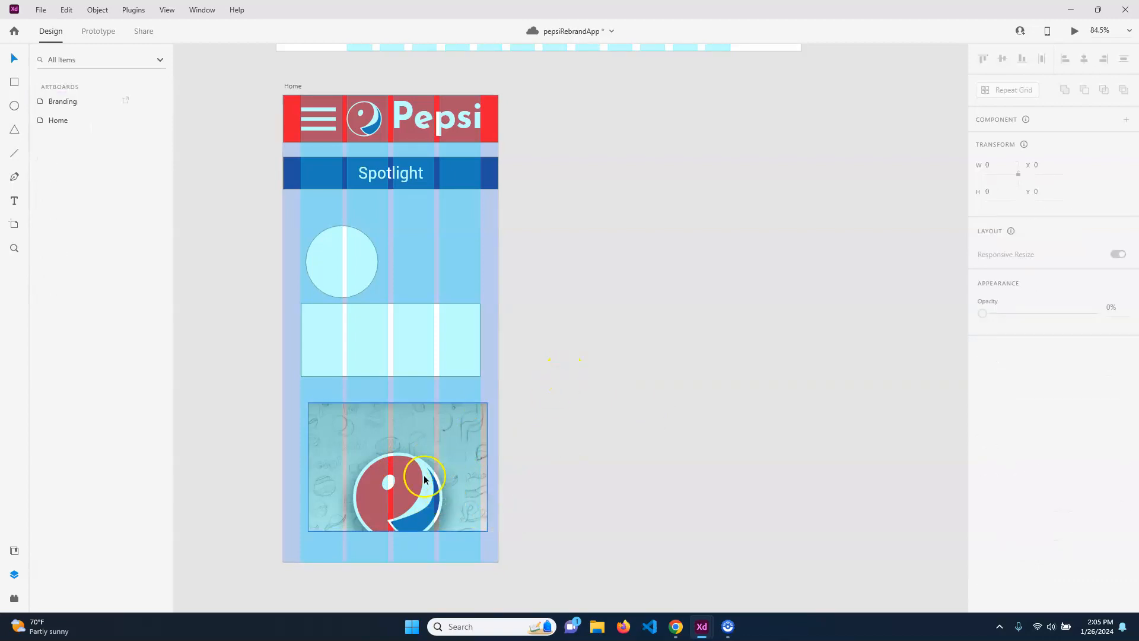
pyautogui.doubleClick(390, 431)
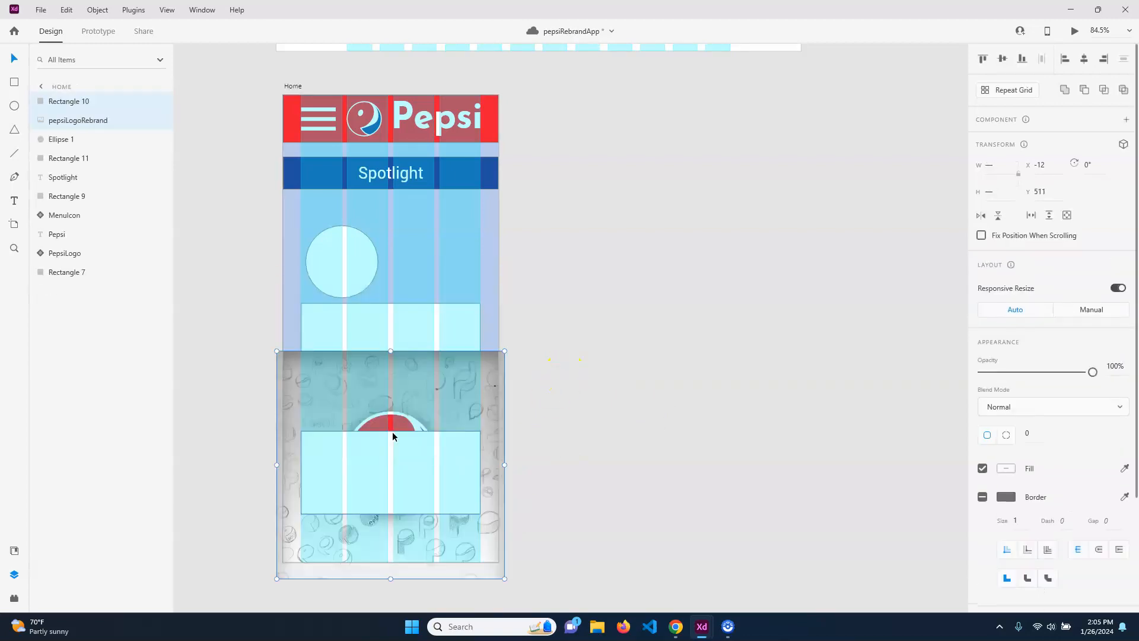
# Undo the rectangle's move over the logo image and delete the pepsiLogoRebrand image from the Home artboard
pyautogui.click(450, 497)
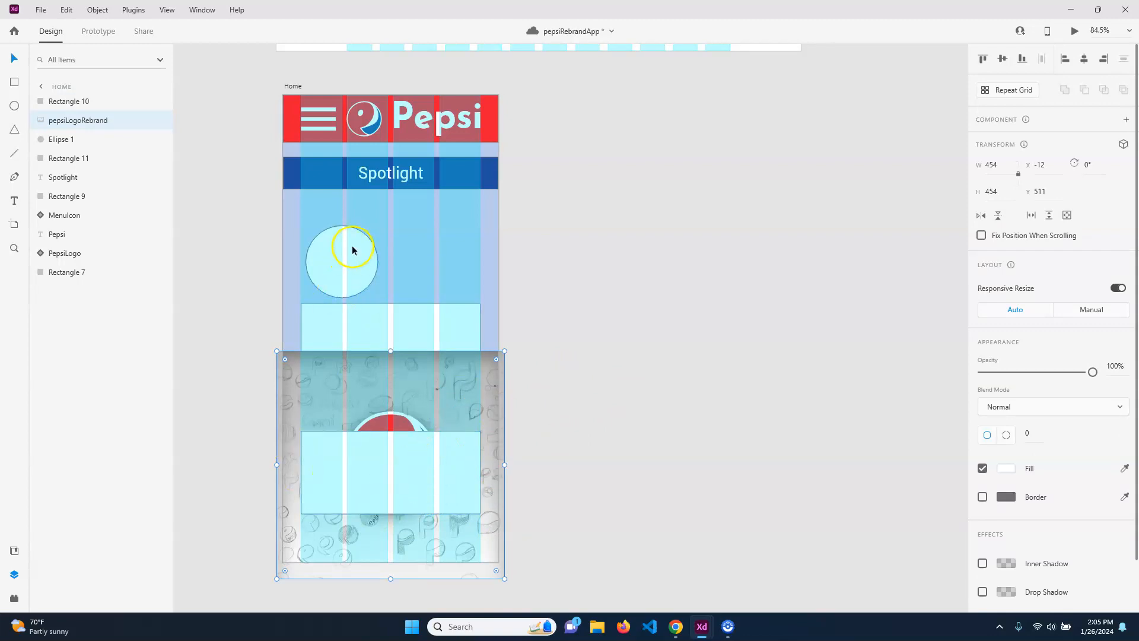
pyautogui.hotkey('ctrl', 'z')
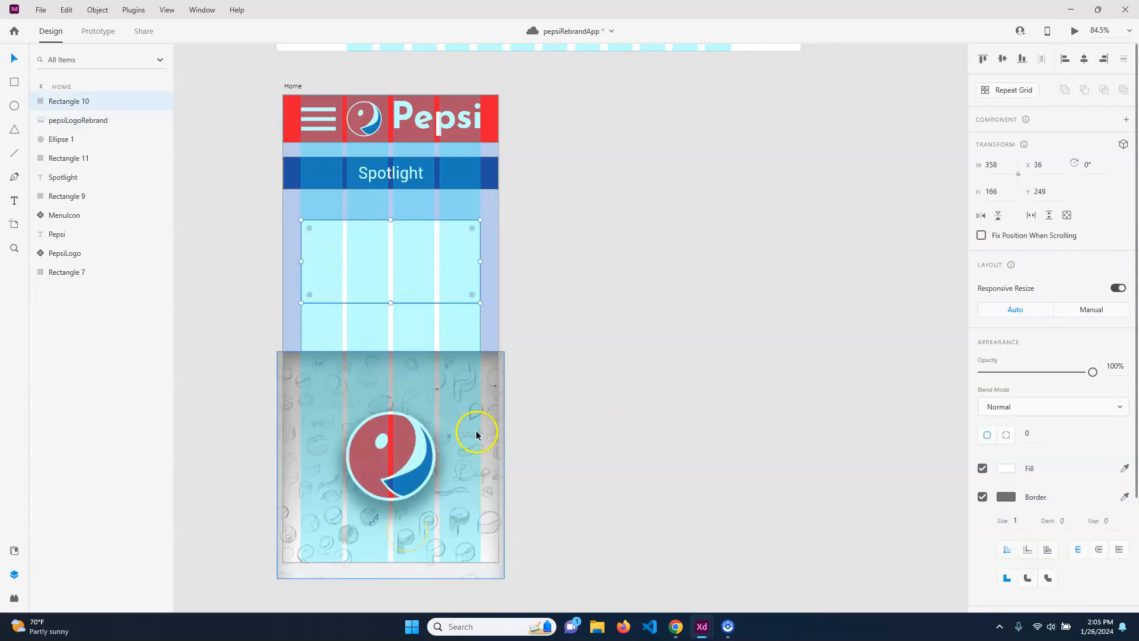
pyautogui.click(500, 486)
pyautogui.press('Delete')
# Position the upper 358 × 166 rectangle at X 36, Y 250 and send it to the back, behind the circle
pyautogui.click(400, 262)
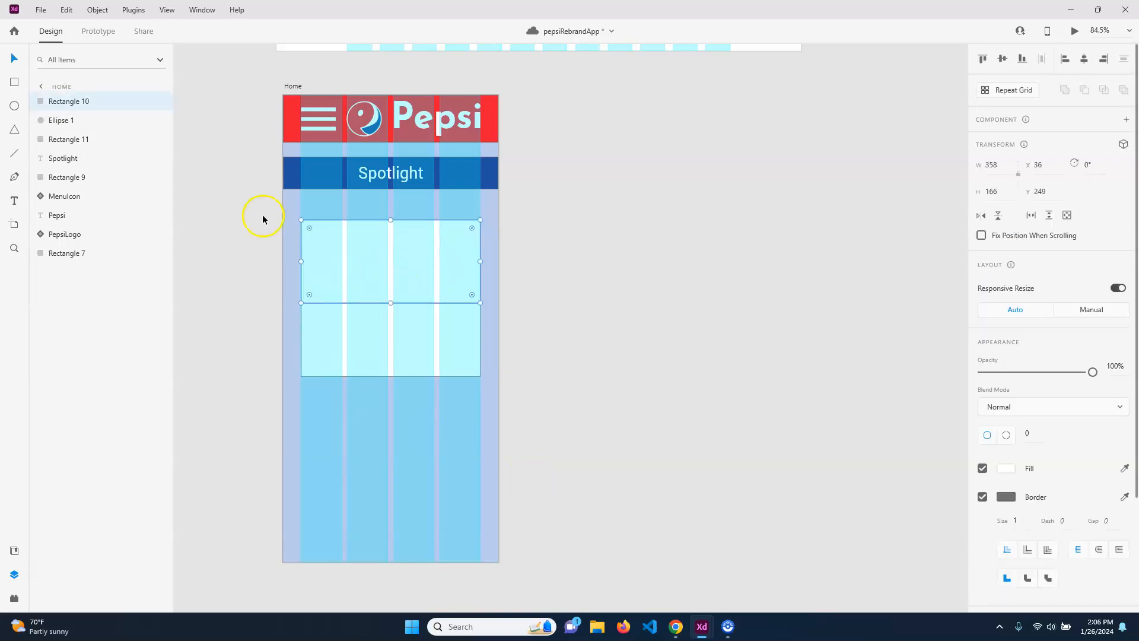
pyautogui.hotkey('ctrl', 'shift', 'Down')
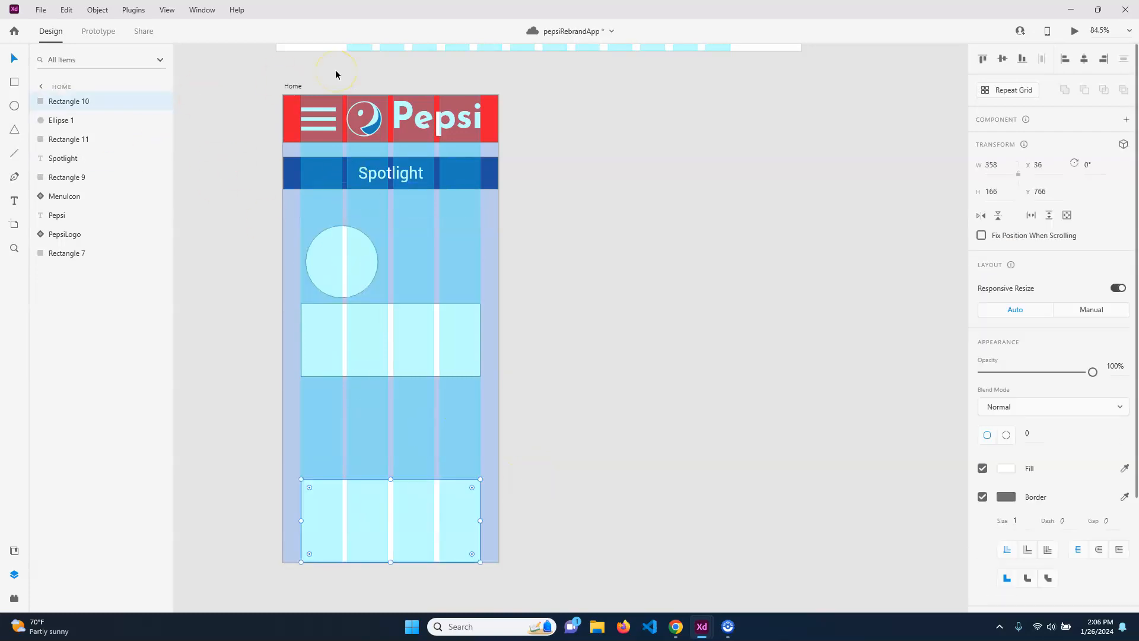
pyautogui.moveTo(398, 526); pyautogui.dragTo(412, 267)
pyautogui.click(101, 9)
pyautogui.click(99, 10)
pyautogui.click(98, 10)
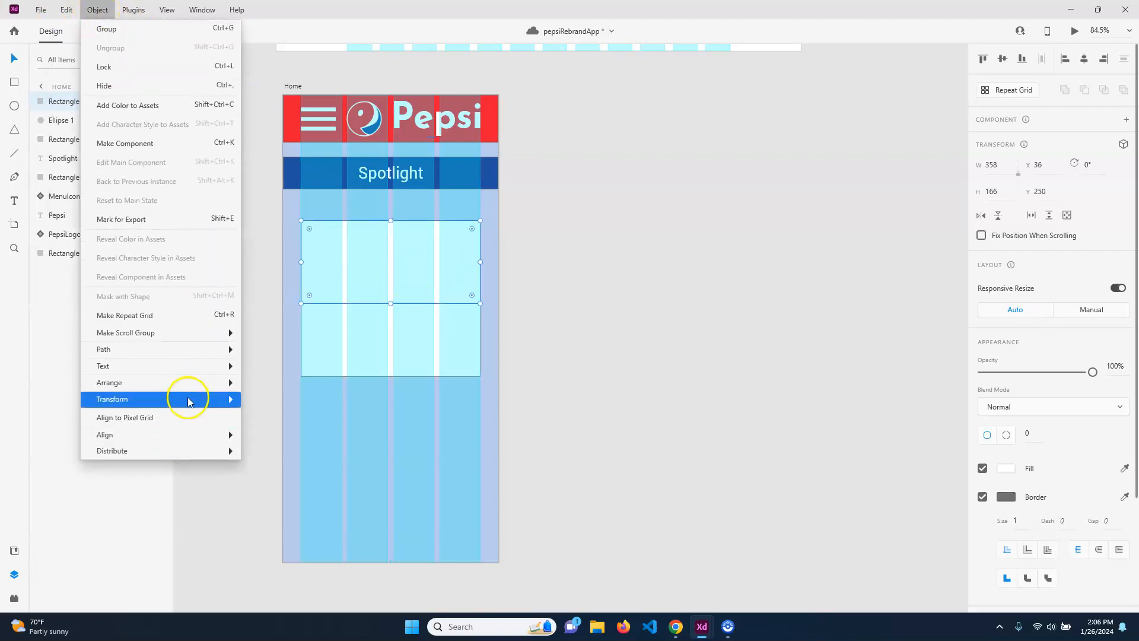
pyautogui.moveTo(196, 384)
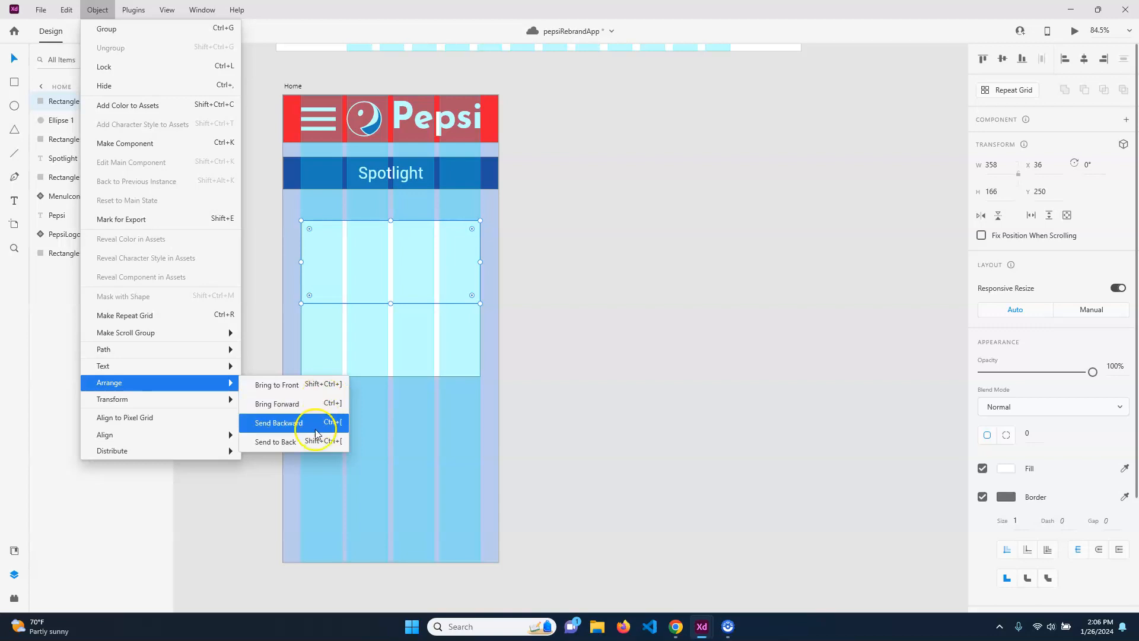
pyautogui.click(310, 442)
pyautogui.click(623, 362)
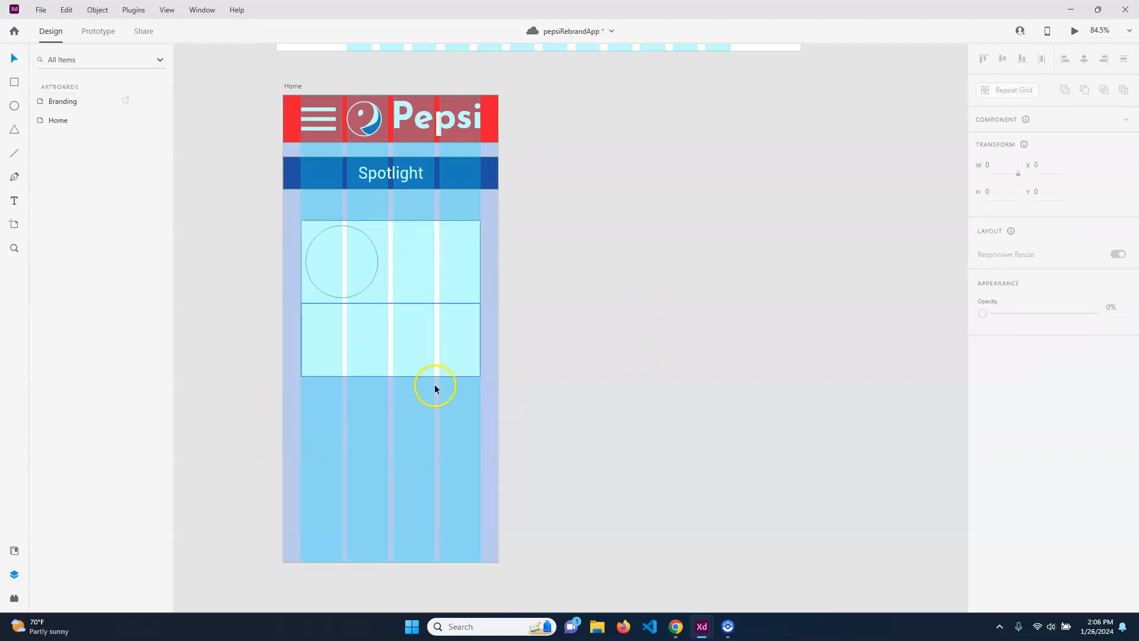
# Fill the upper rectangle with a landscape "restaurant" photo using the Unsplash Random Image plugin
pyautogui.click(380, 260)
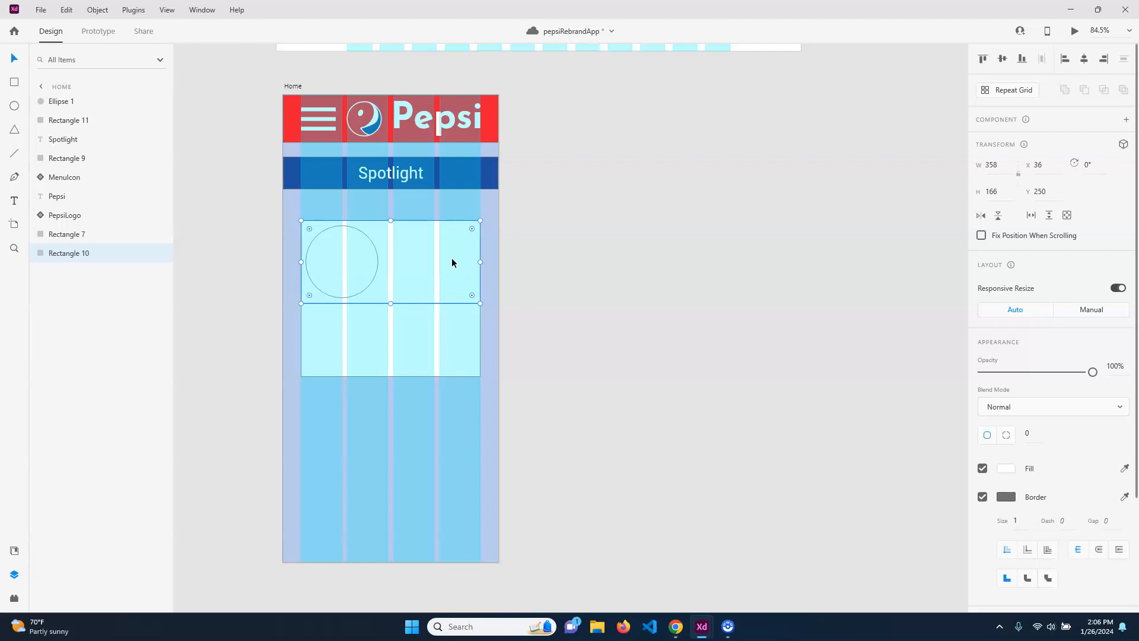
pyautogui.click(14, 598)
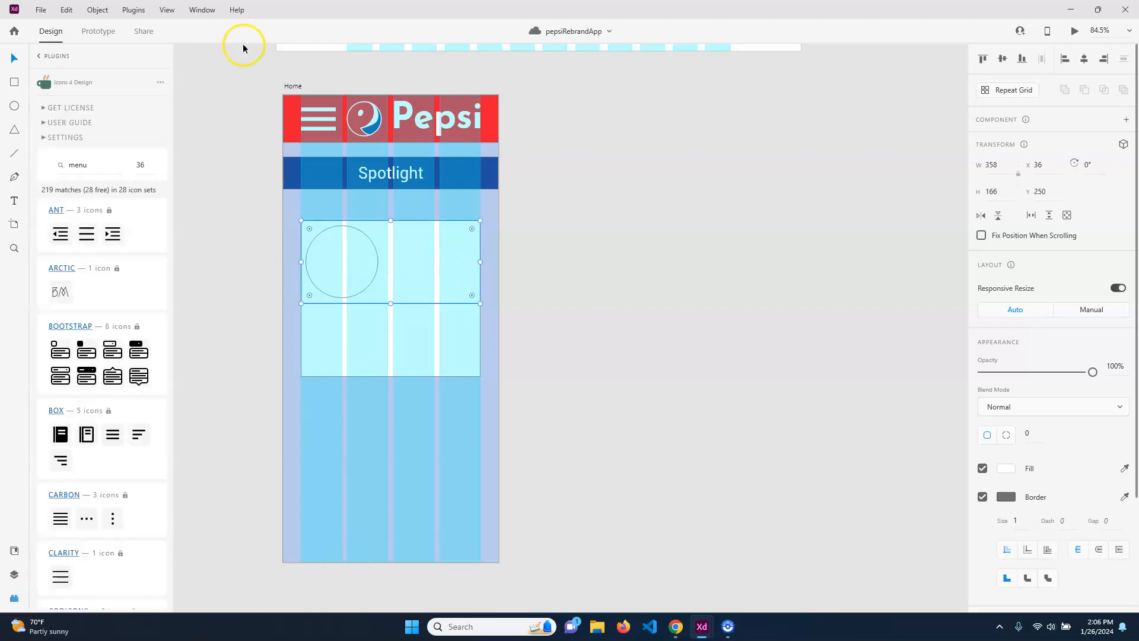
pyautogui.click(49, 56)
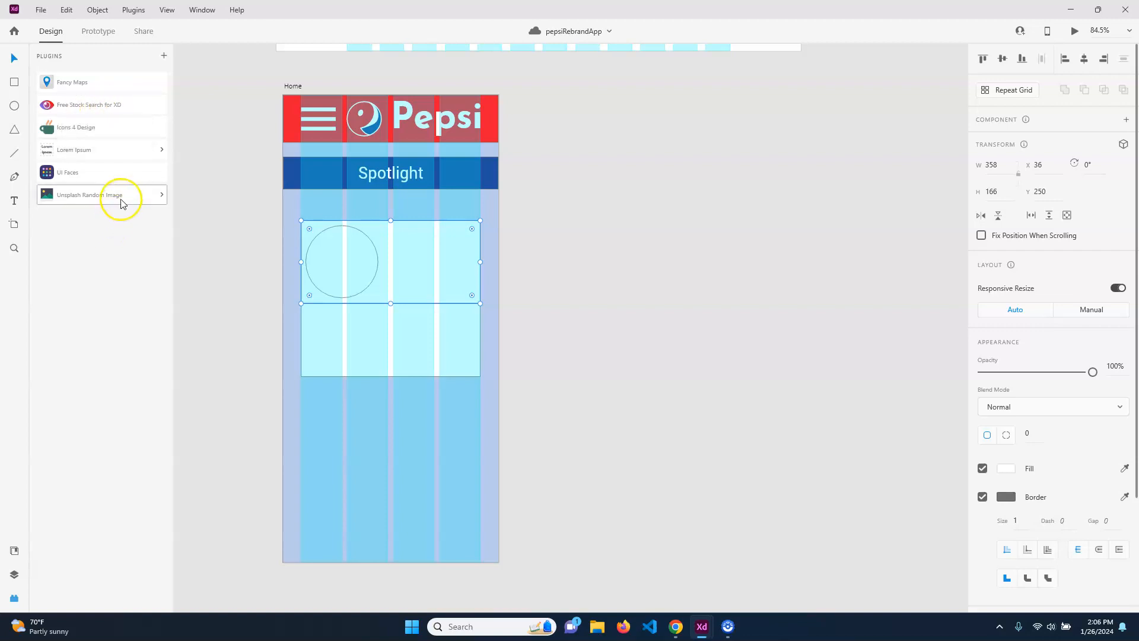
pyautogui.click(94, 107)
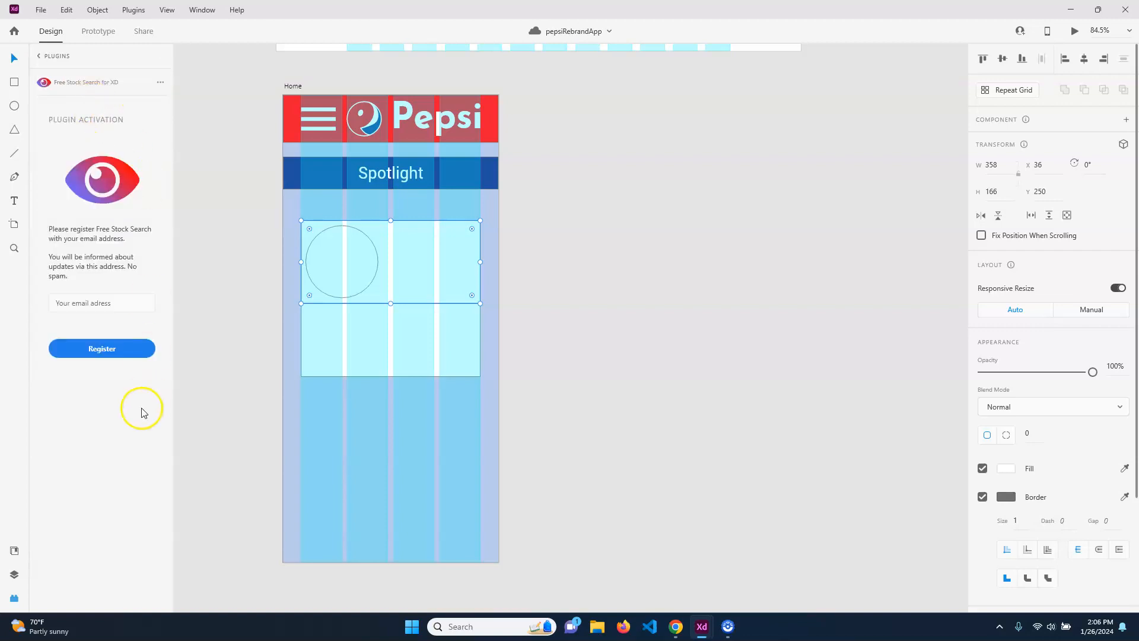
pyautogui.click(39, 56)
pyautogui.click(101, 196)
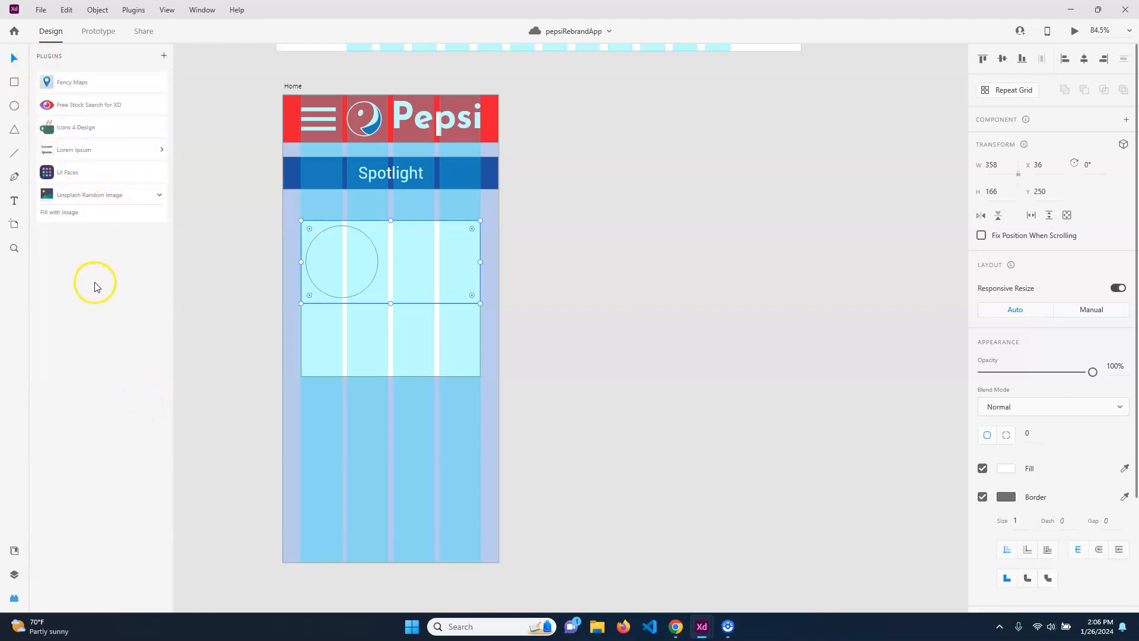
pyautogui.click(67, 215)
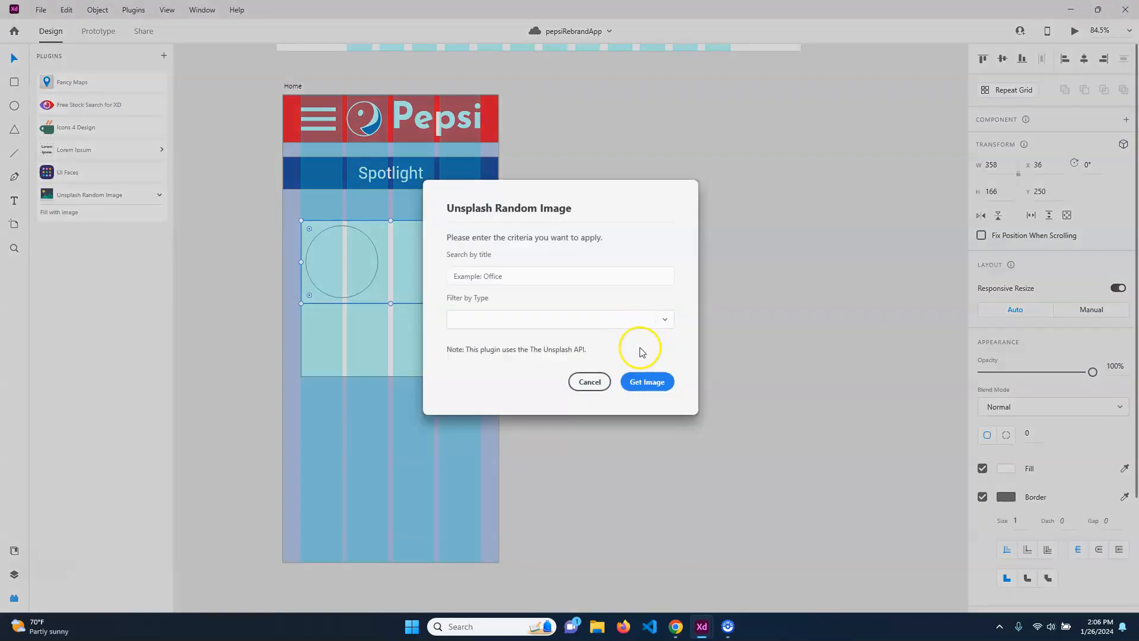
pyautogui.click(499, 319)
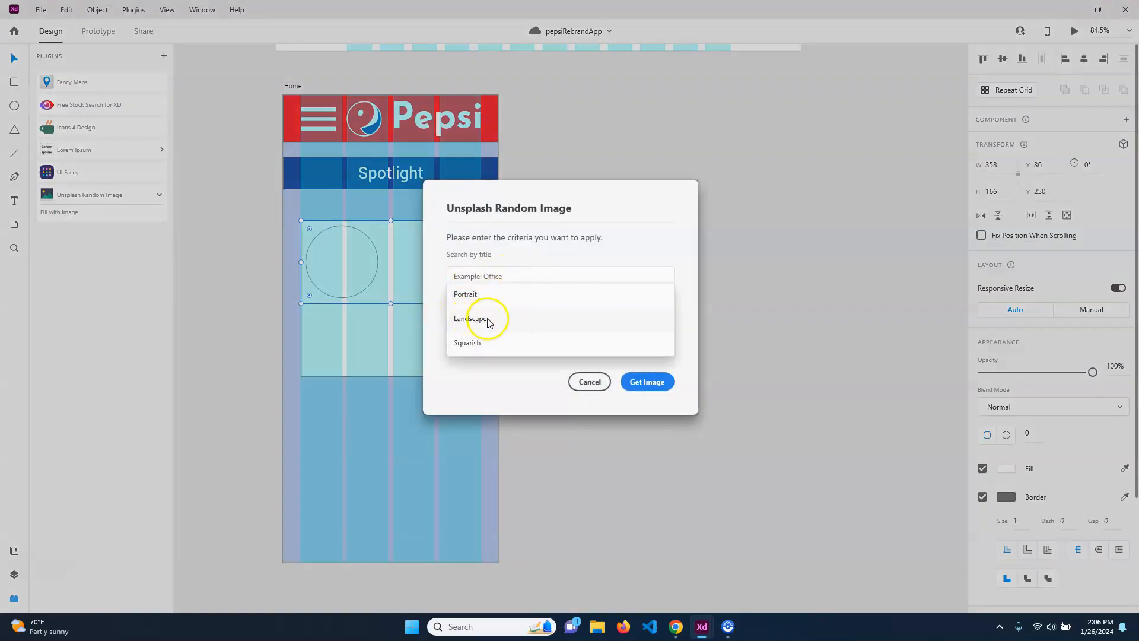
pyautogui.click(488, 321)
pyautogui.click(527, 276)
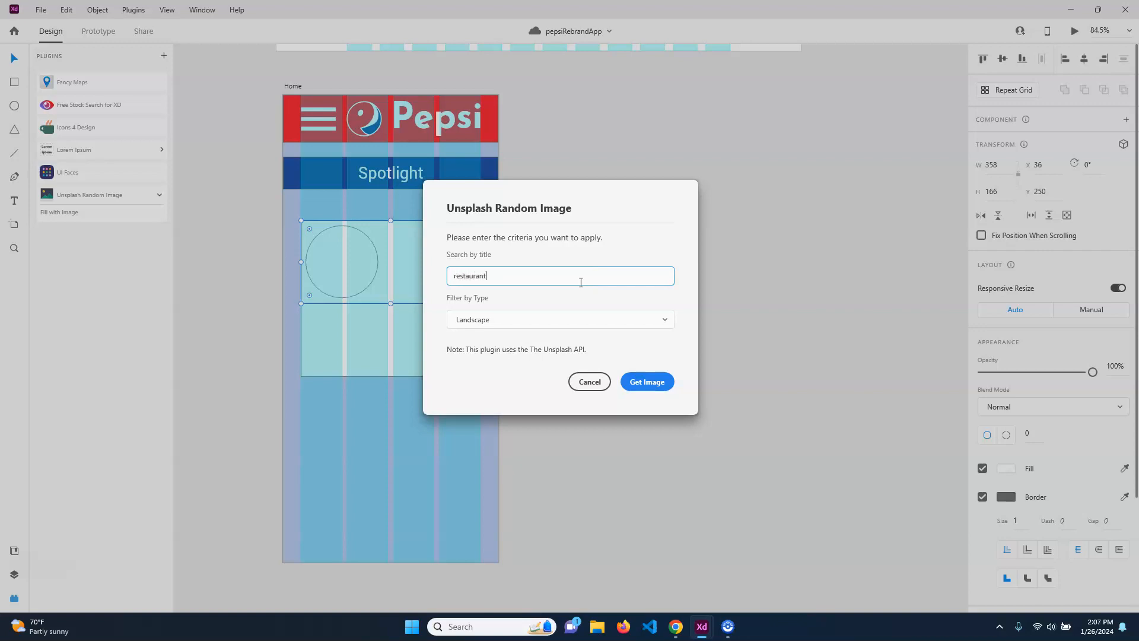
pyautogui.click(653, 383)
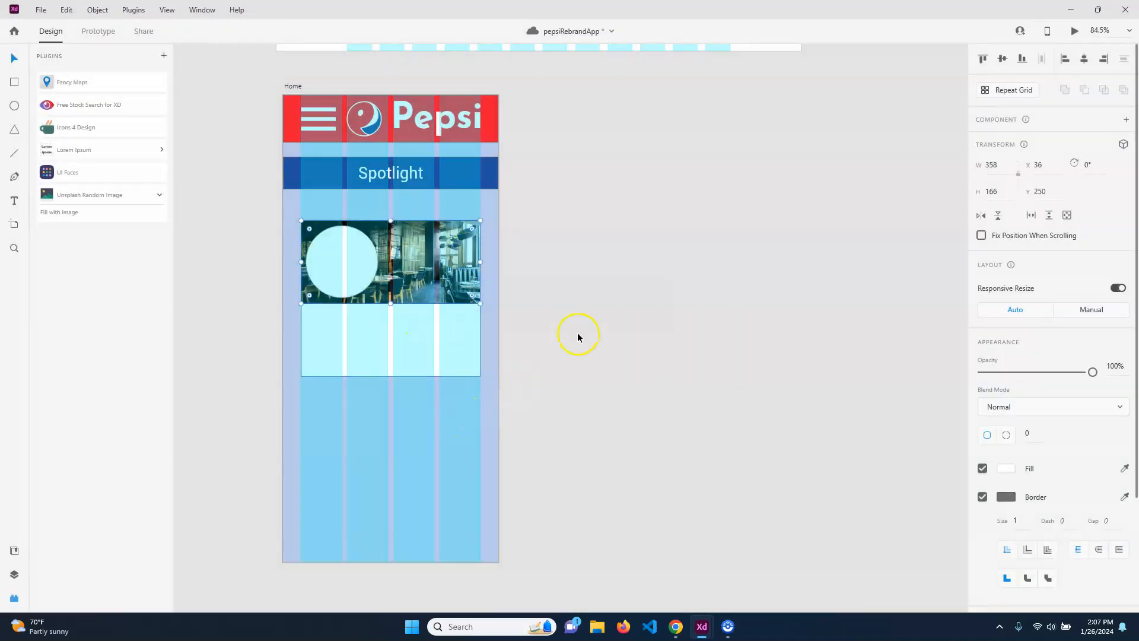
pyautogui.click(430, 398)
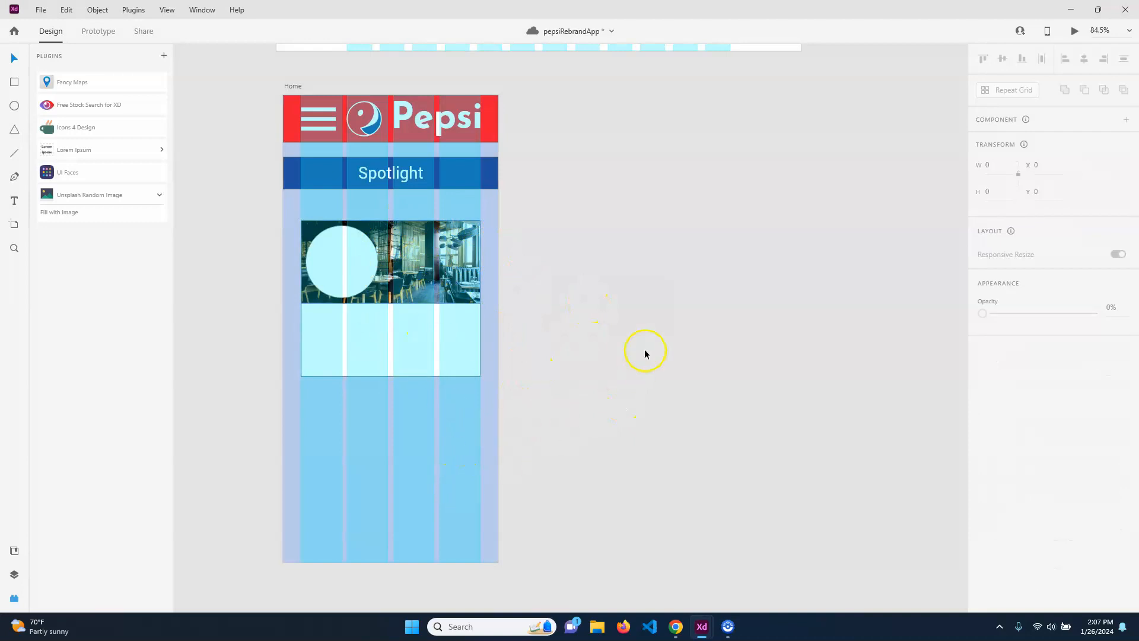
# Fill the circle with the photo of the laughing dark-haired woman from the Unsplash.com source of the UI Faces plugin
pyautogui.click(357, 250)
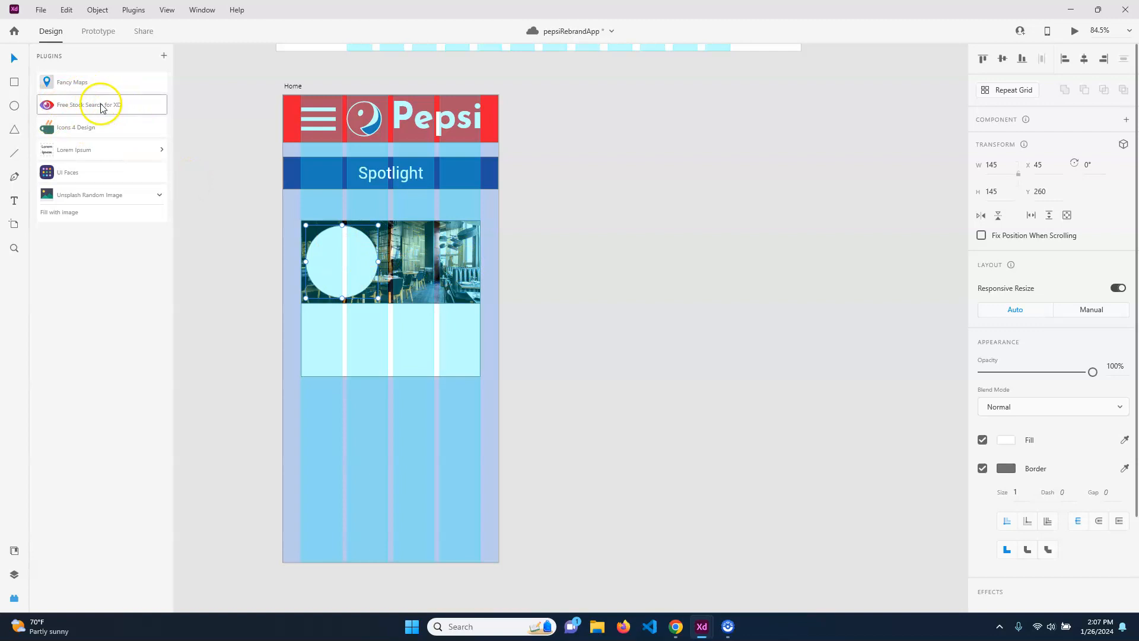
pyautogui.click(83, 173)
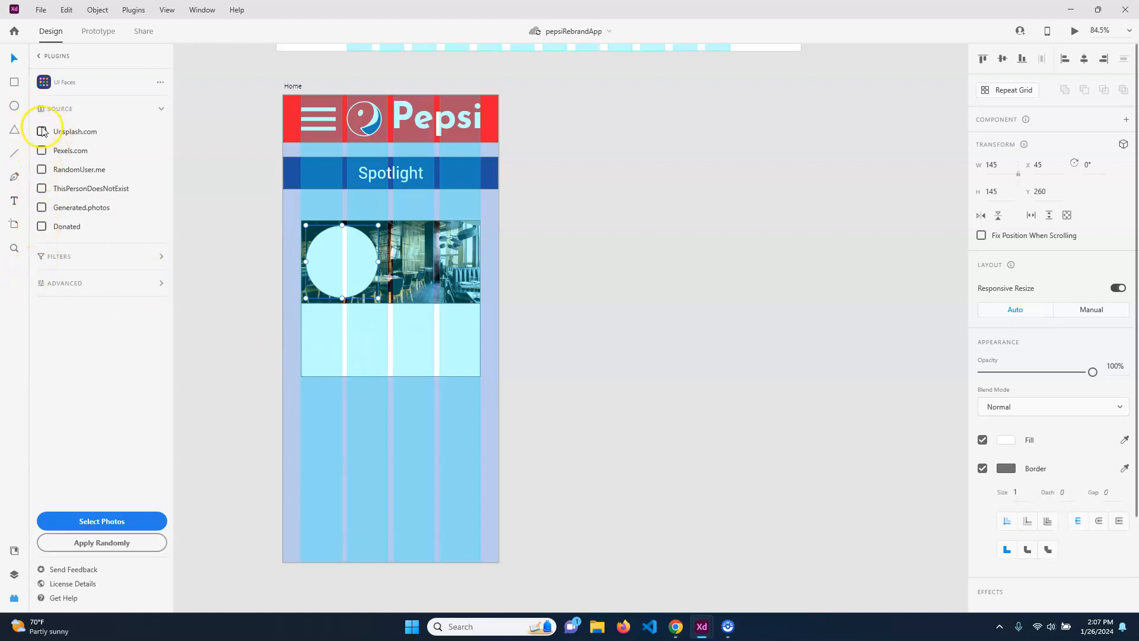
pyautogui.click(41, 170)
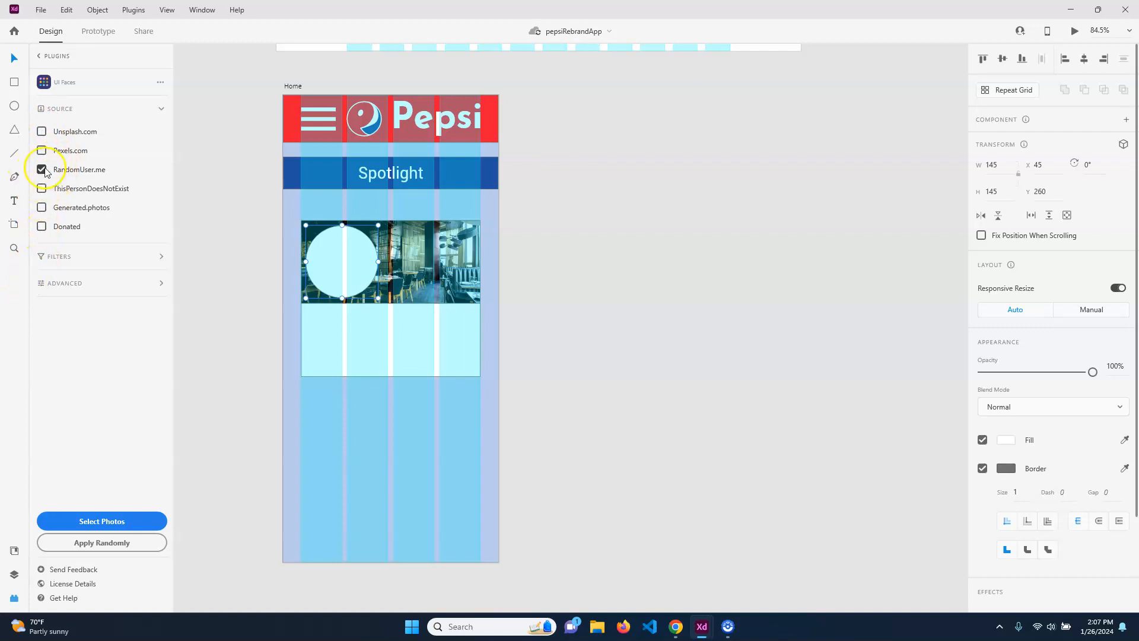
pyautogui.click(42, 132)
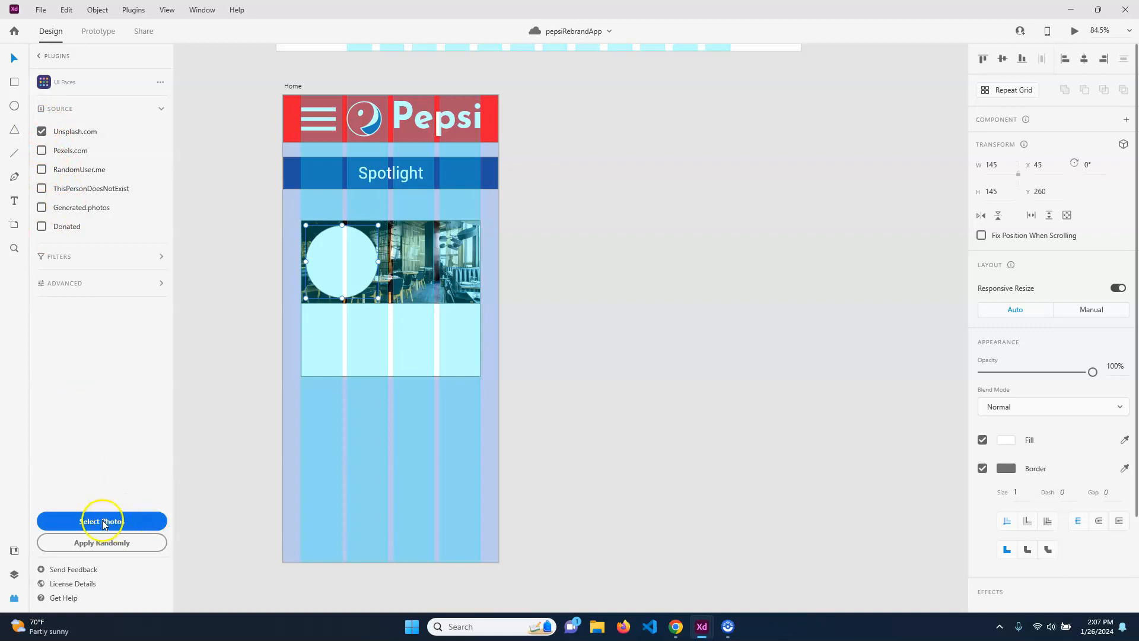
pyautogui.click(112, 549)
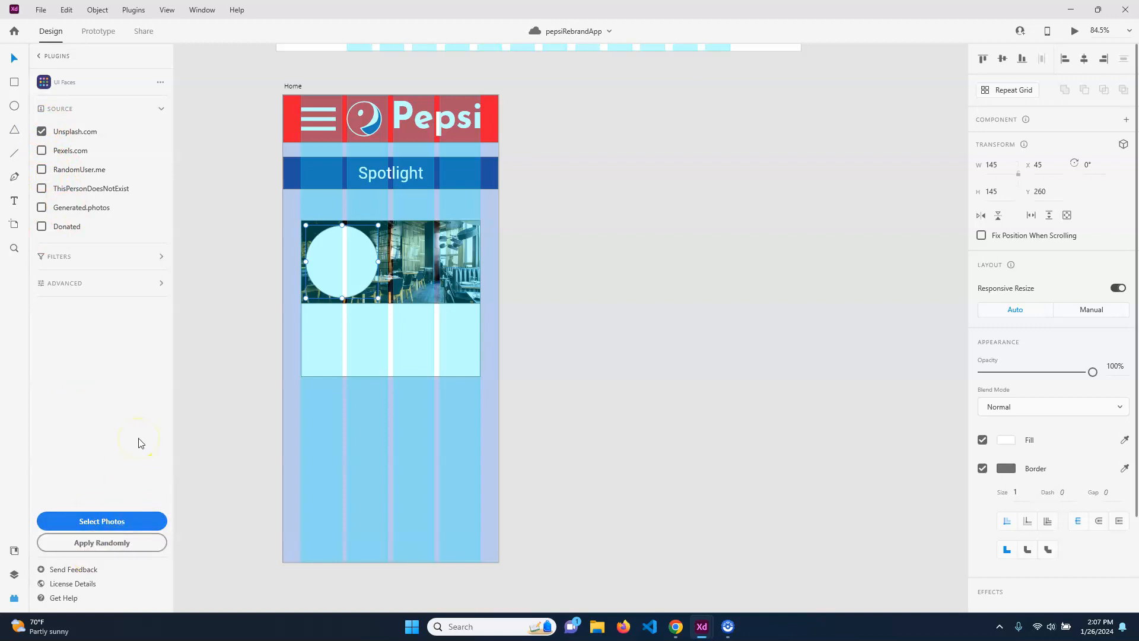
pyautogui.click(133, 521)
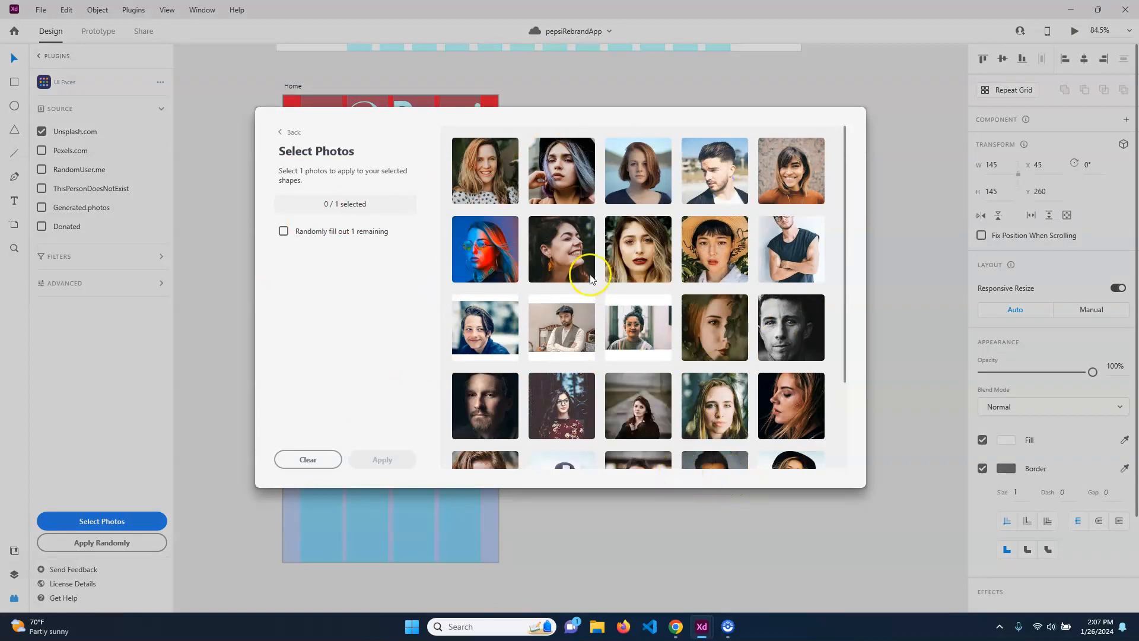
pyautogui.click(561, 254)
pyautogui.click(389, 460)
pyautogui.click(660, 308)
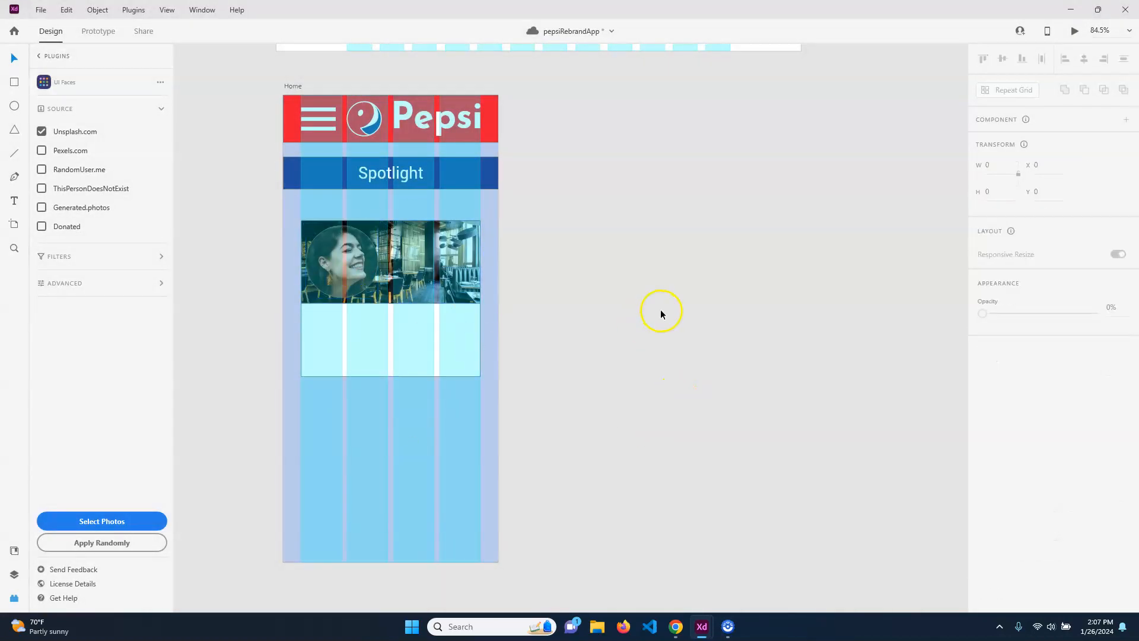
# Turn off the layout grid on the Home artboard
pyautogui.click(292, 87)
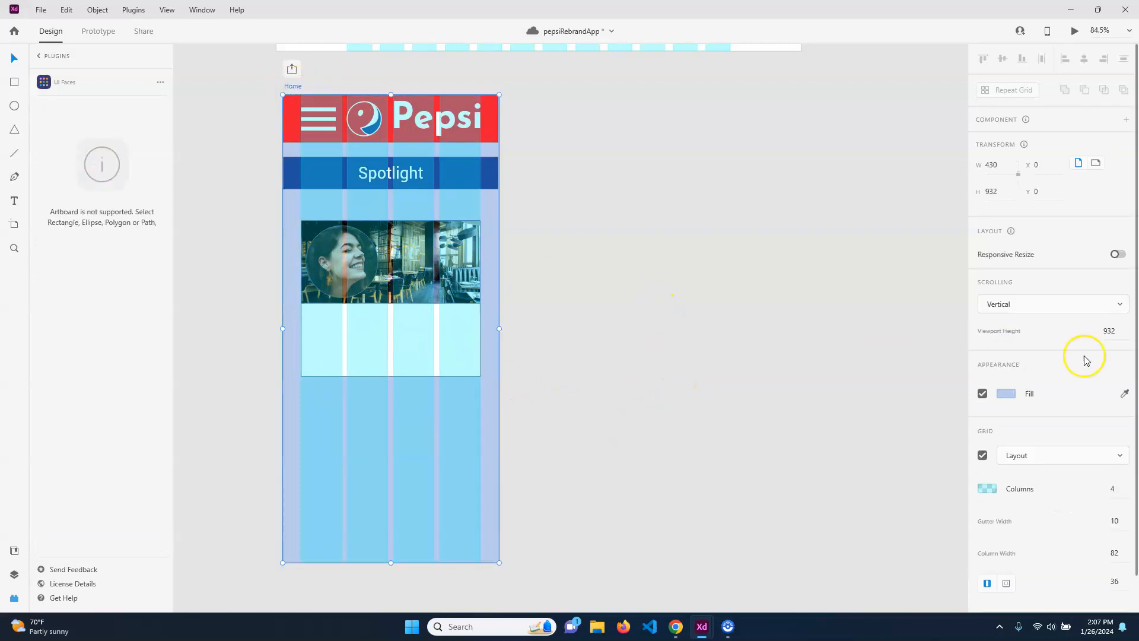
pyautogui.click(983, 454)
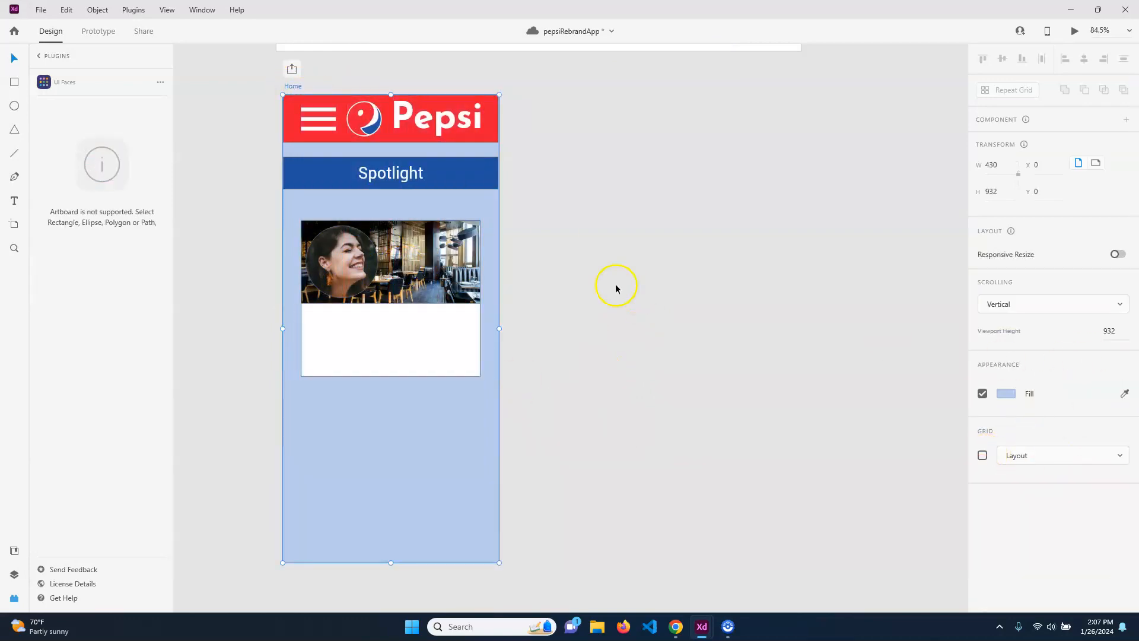
pyautogui.click(369, 279)
pyautogui.click(583, 293)
# Add a drop shadow with X 0, Y 3 and blur 6 to the portrait circle and compare it on and off
pyautogui.click(349, 264)
pyautogui.scroll(-1, 1063, 418)
pyautogui.scroll(-2, 1063, 418)
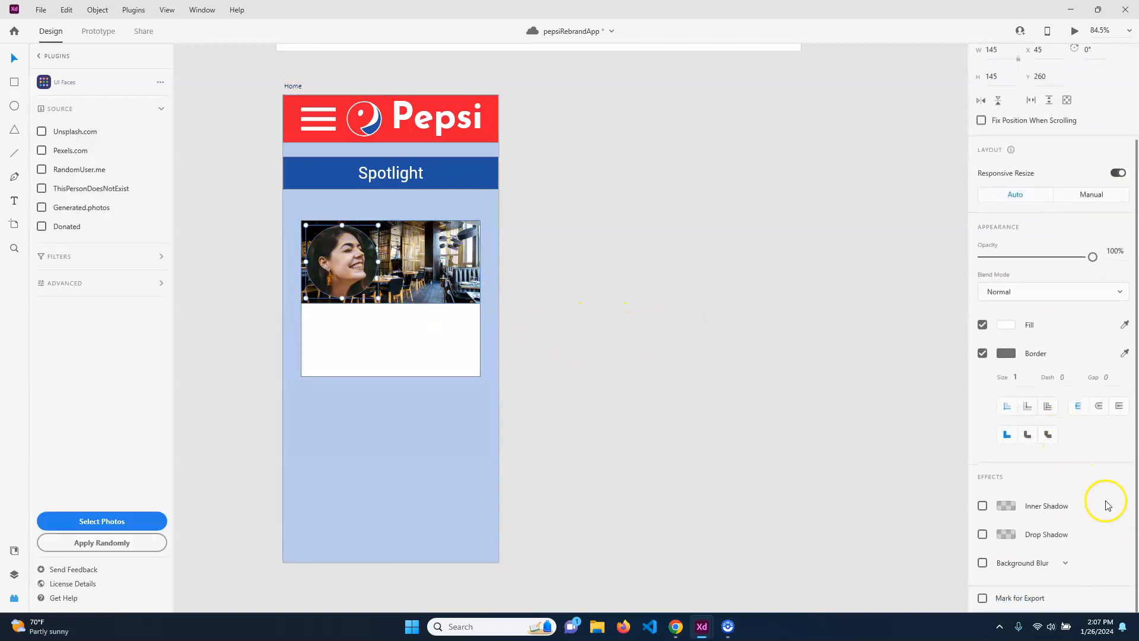
pyautogui.click(982, 533)
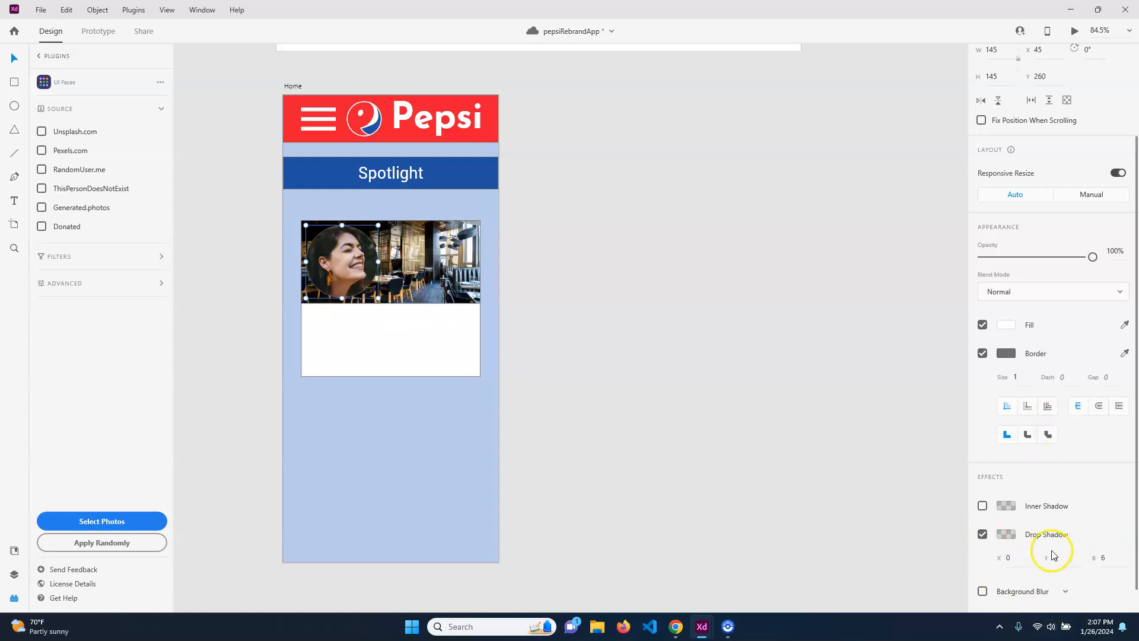
pyautogui.scroll(5, 369, 261)
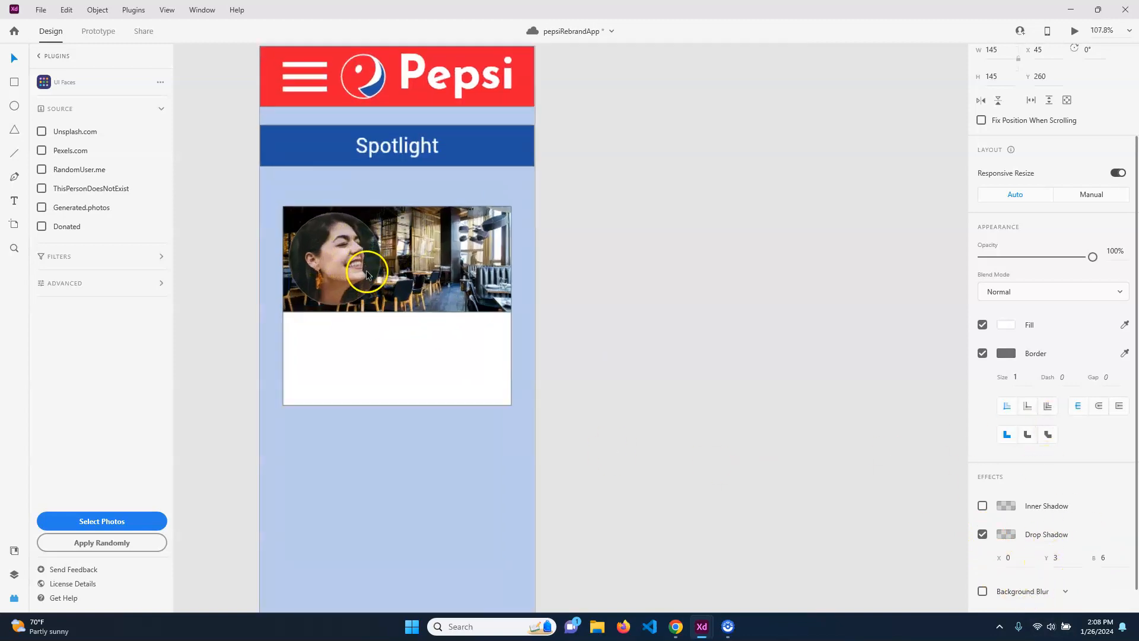
pyautogui.scroll(1, 366, 279)
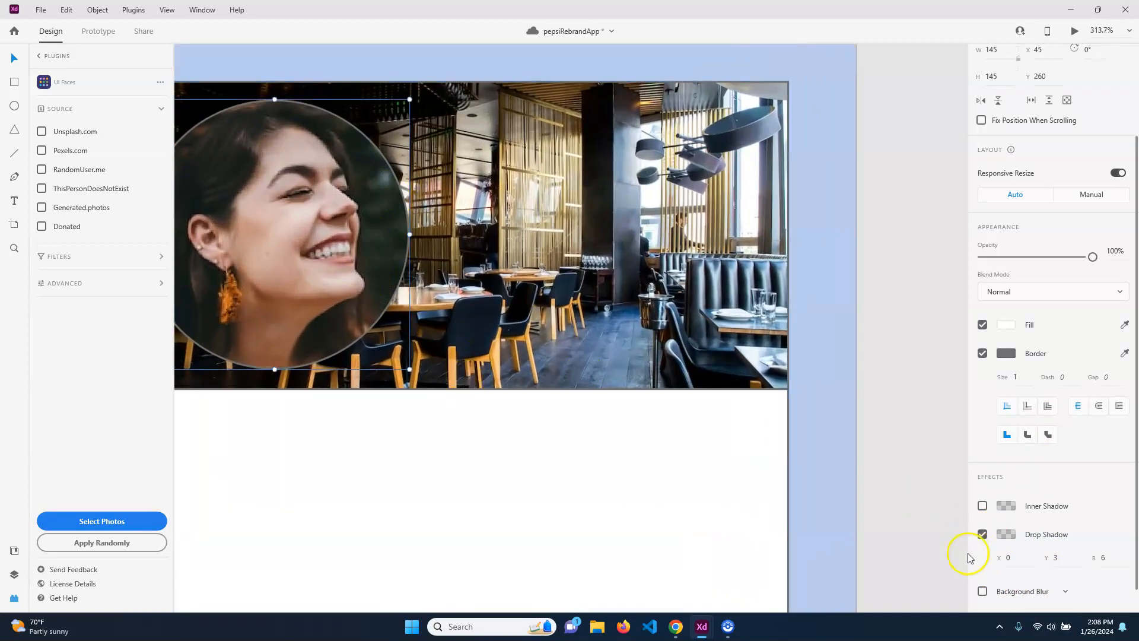
pyautogui.click(983, 534)
pyautogui.click(983, 534)
pyautogui.click(983, 534)
pyautogui.click(983, 534)
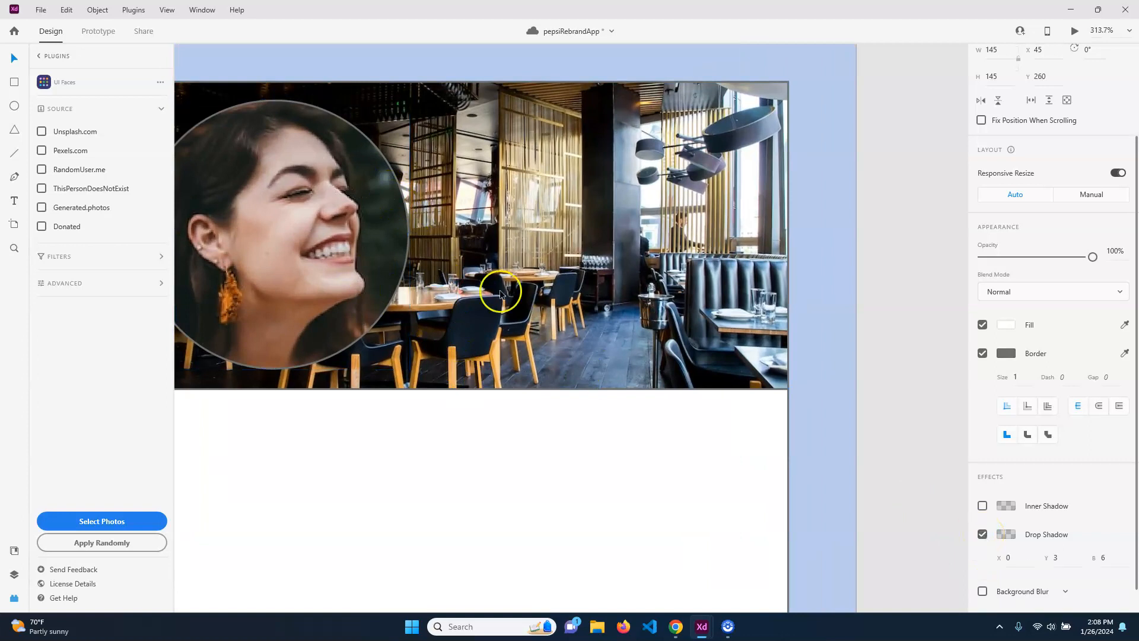
# Increase the opacity of the portrait circle's drop shadow colour
pyautogui.click(1006, 534)
pyautogui.moveTo(965, 527); pyautogui.dragTo(970, 460)
pyautogui.click(902, 316)
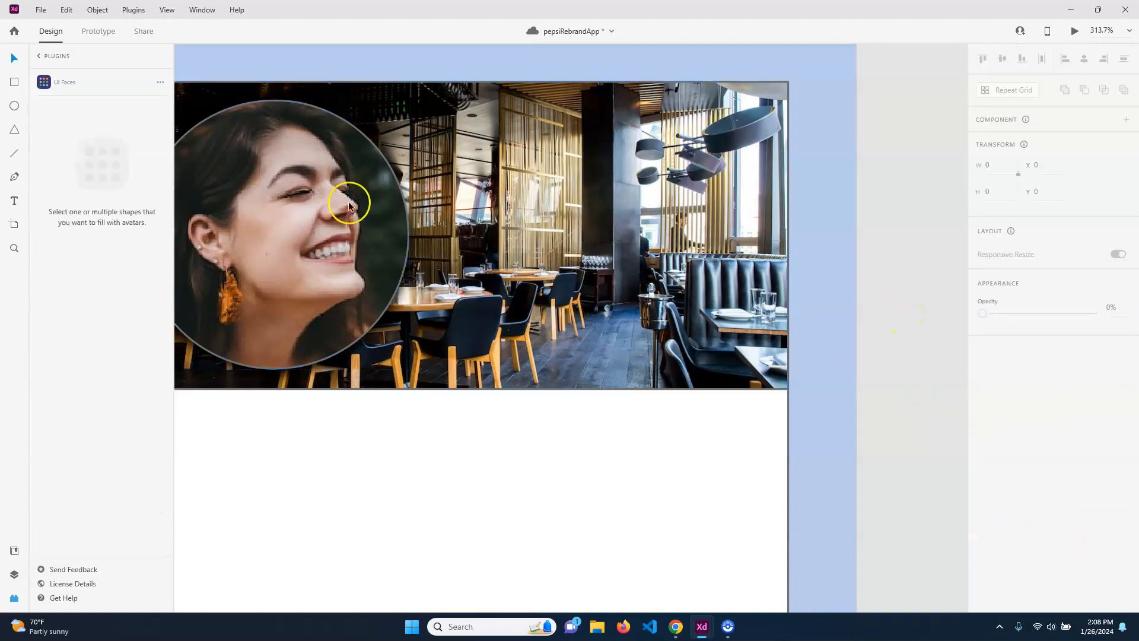
# Give the portrait circle a white border of size 2
pyautogui.click(379, 252)
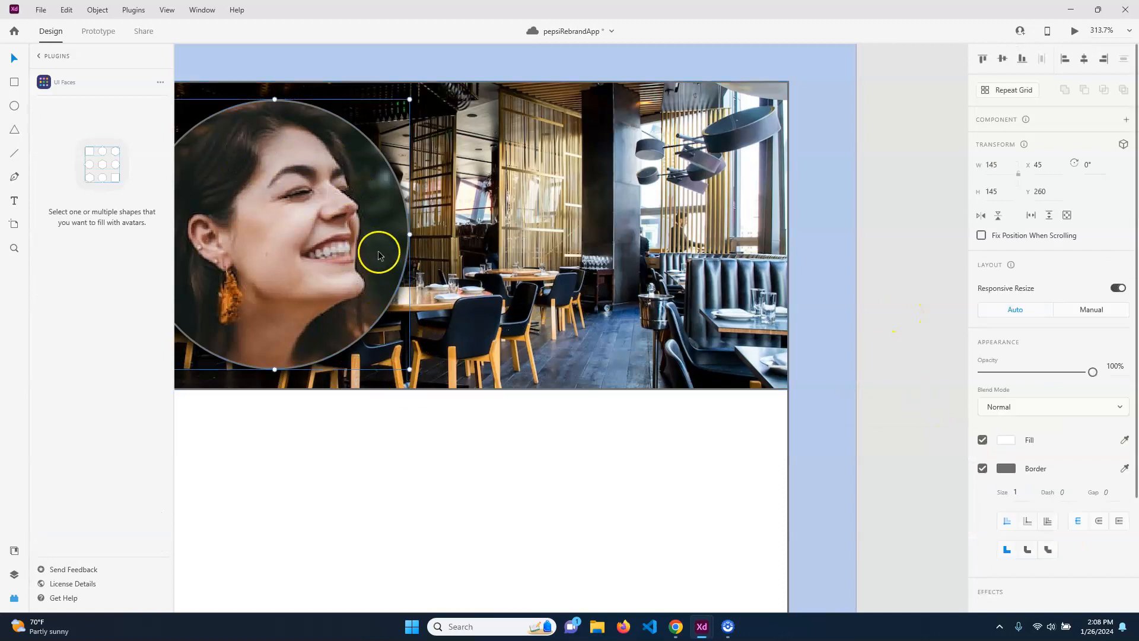
pyautogui.click(1007, 471)
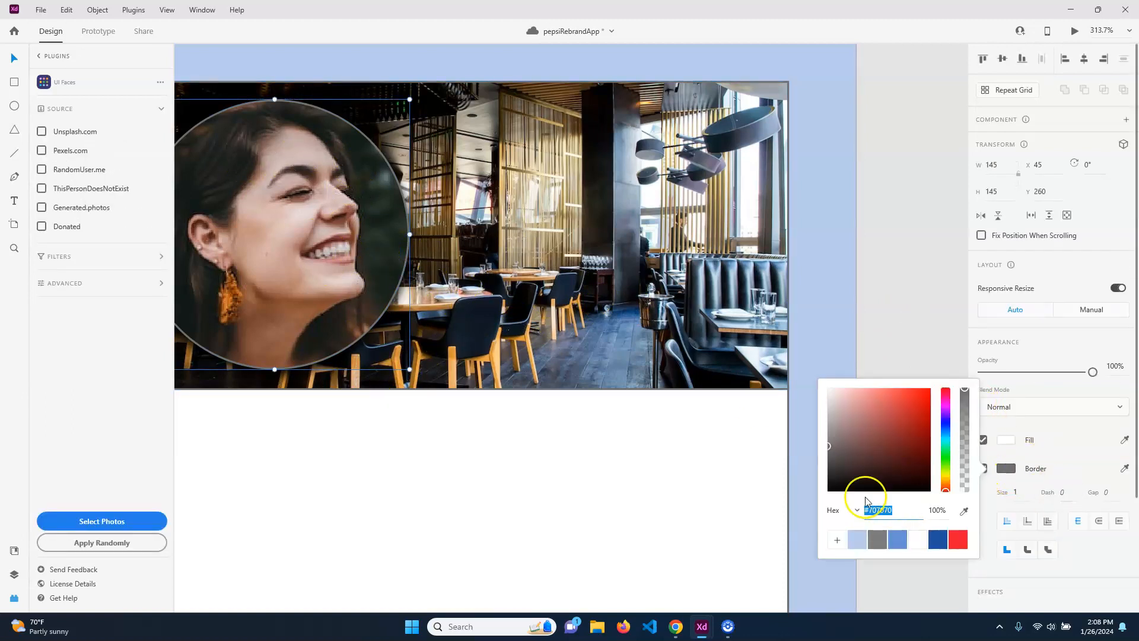
pyautogui.moveTo(831, 455); pyautogui.dragTo(809, 375)
pyautogui.click(1016, 493)
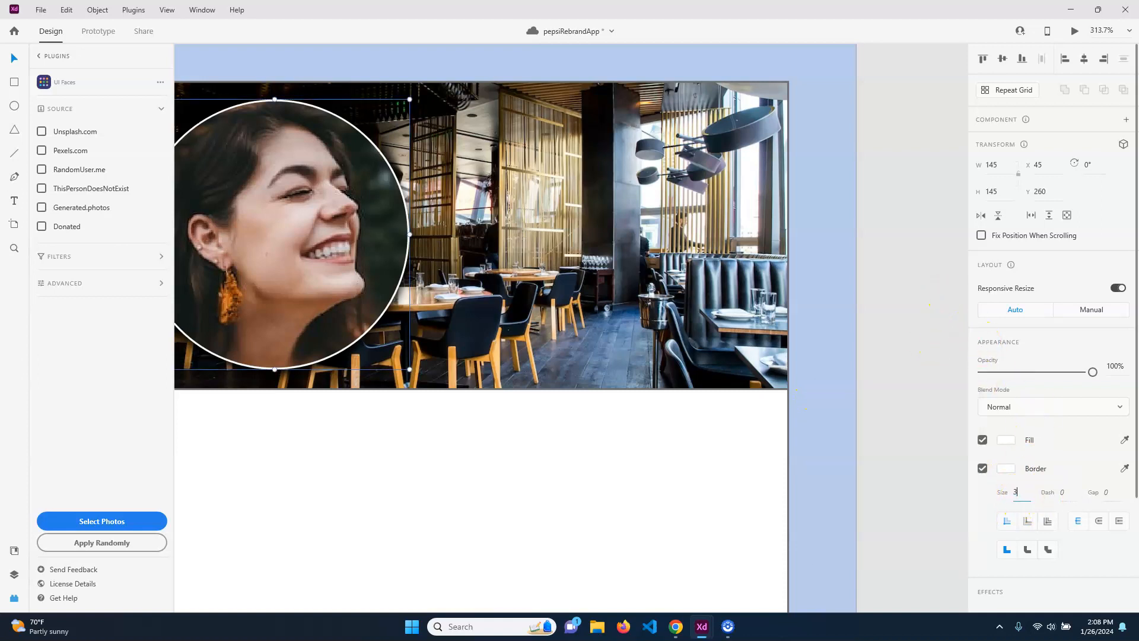
pyautogui.press('Return')
pyautogui.click(1017, 492)
pyautogui.write('2')
pyautogui.press('Return')
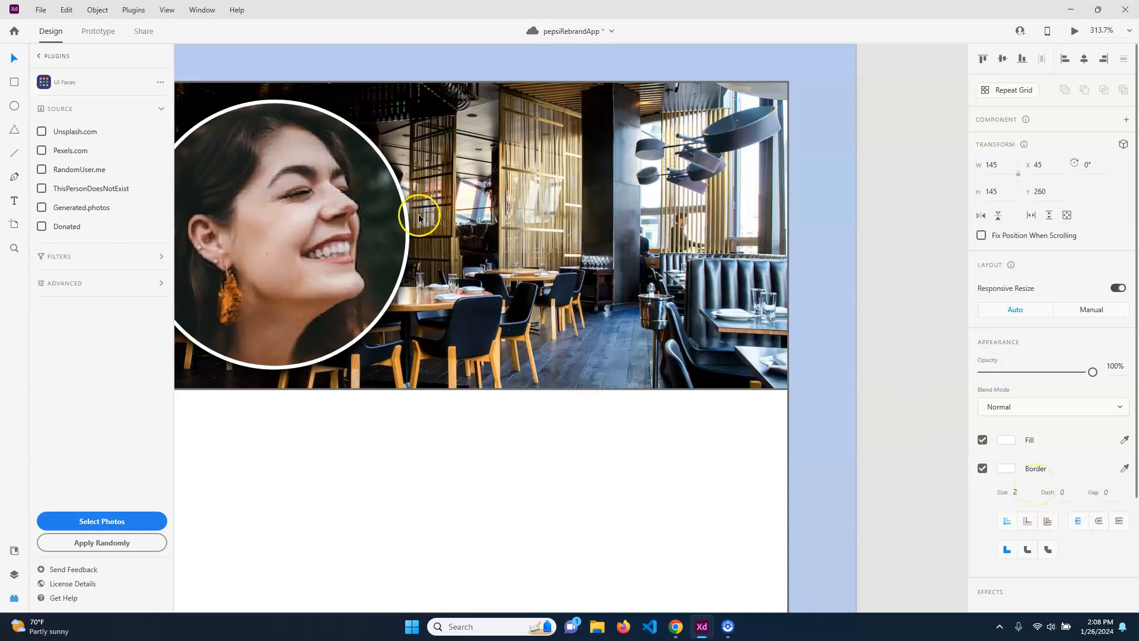
# Remove the border from the restaurant photo rectangle on the Spotlight card
pyautogui.scroll(-1, 561, 339)
pyautogui.scroll(-2, 562, 339)
pyautogui.scroll(1, 652, 362)
pyautogui.click(401, 247)
pyautogui.click(791, 297)
pyautogui.click(590, 285)
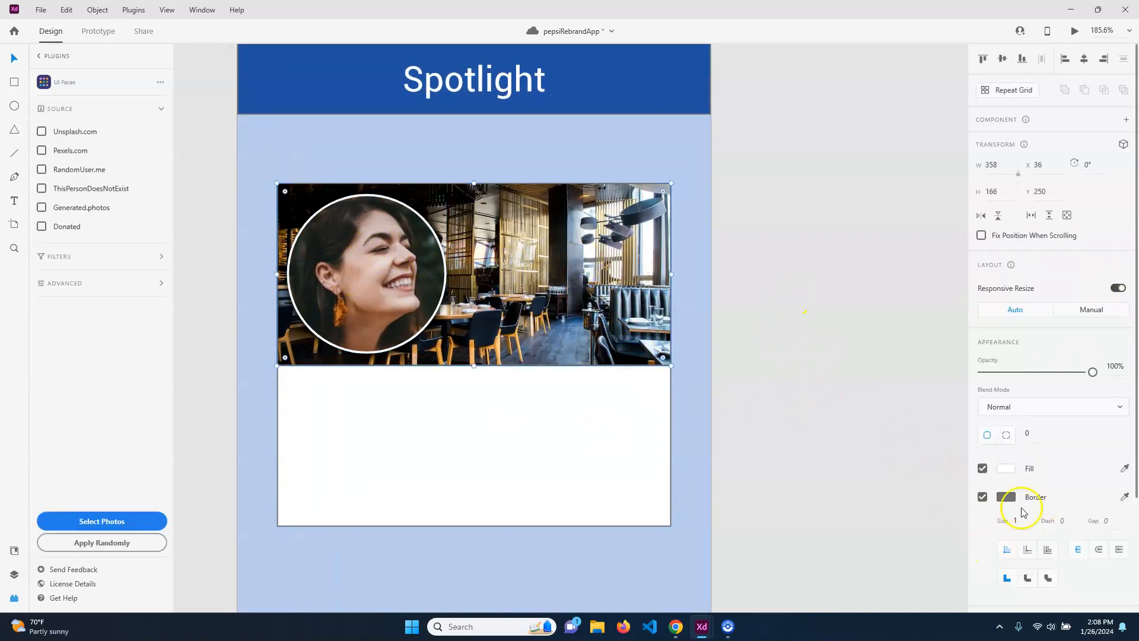
pyautogui.click(796, 295)
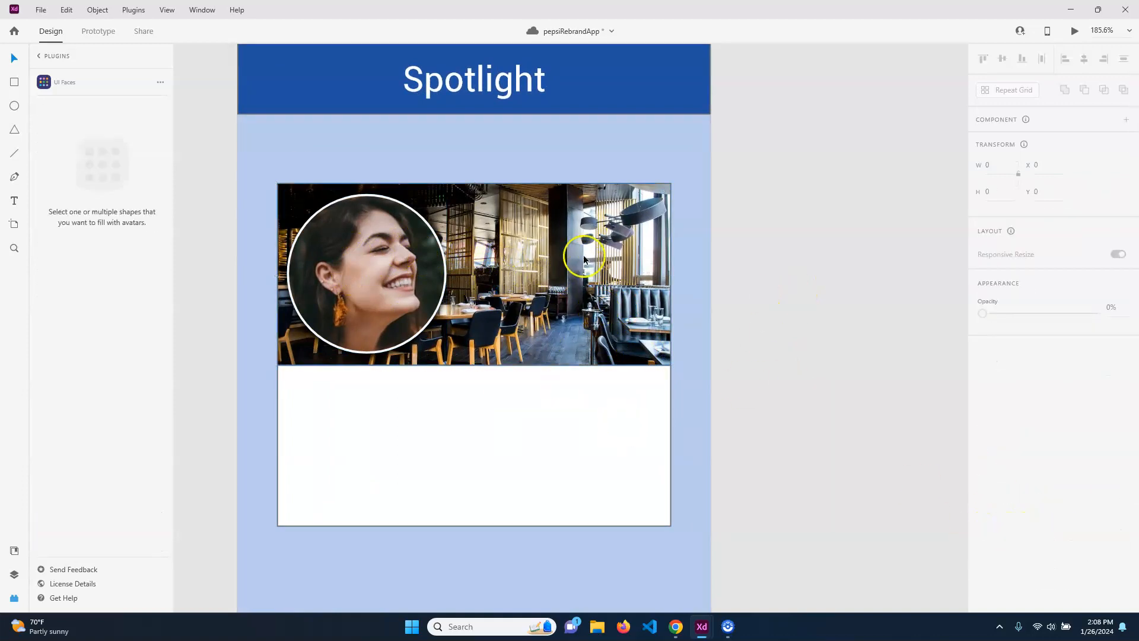
pyautogui.click(557, 284)
pyautogui.click(982, 497)
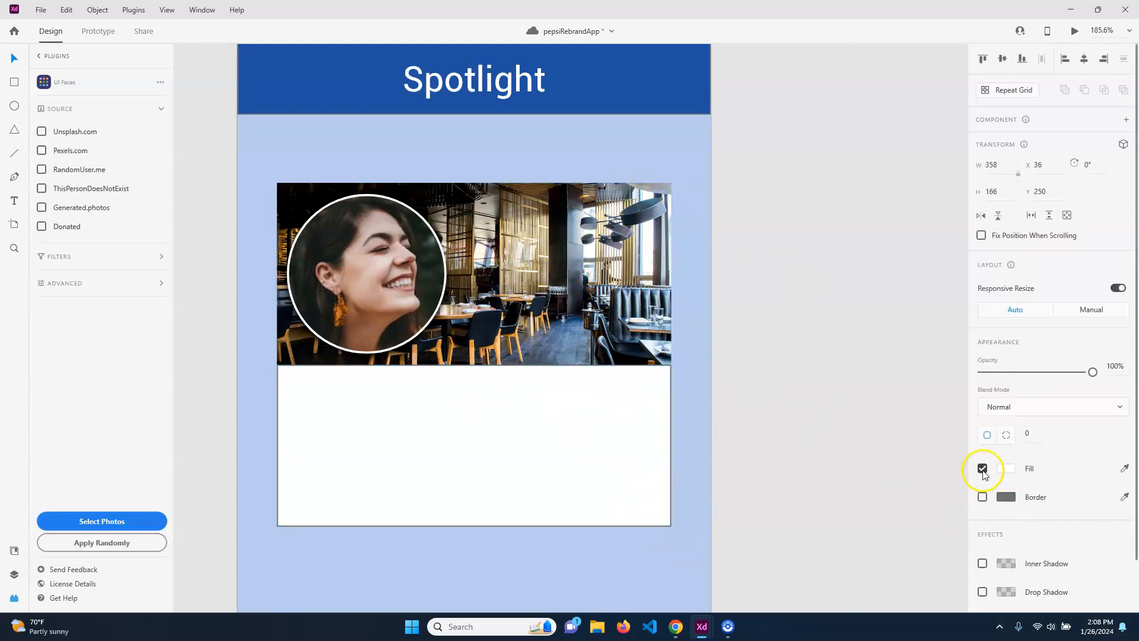
pyautogui.click(727, 192)
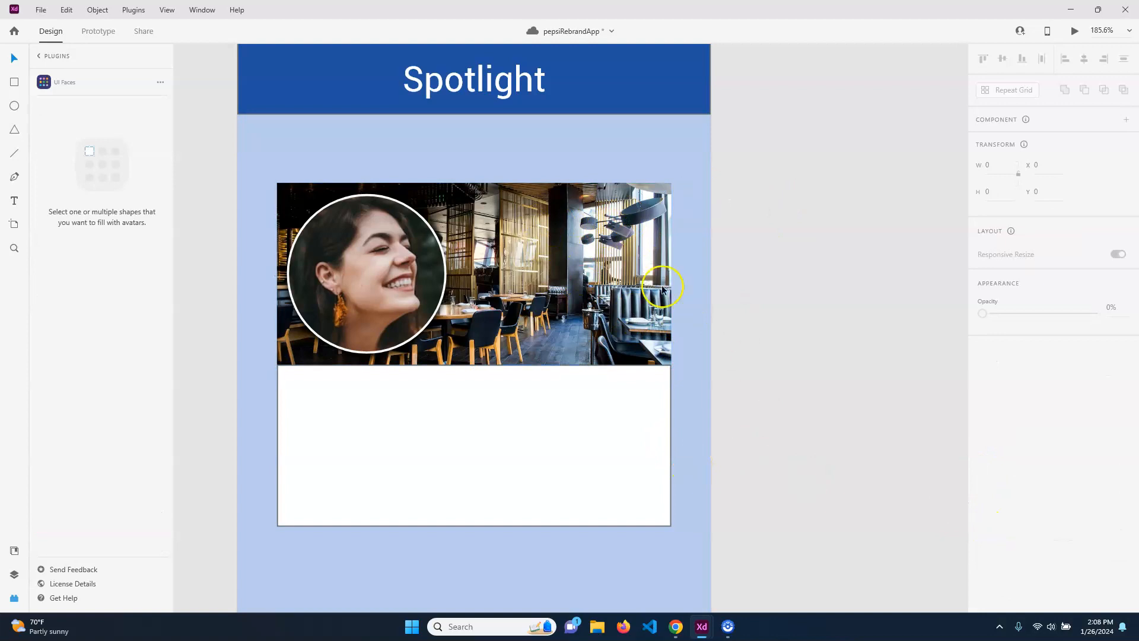
# Round all corners of the restaurant photo rectangle with a radius of 15
pyautogui.click(629, 299)
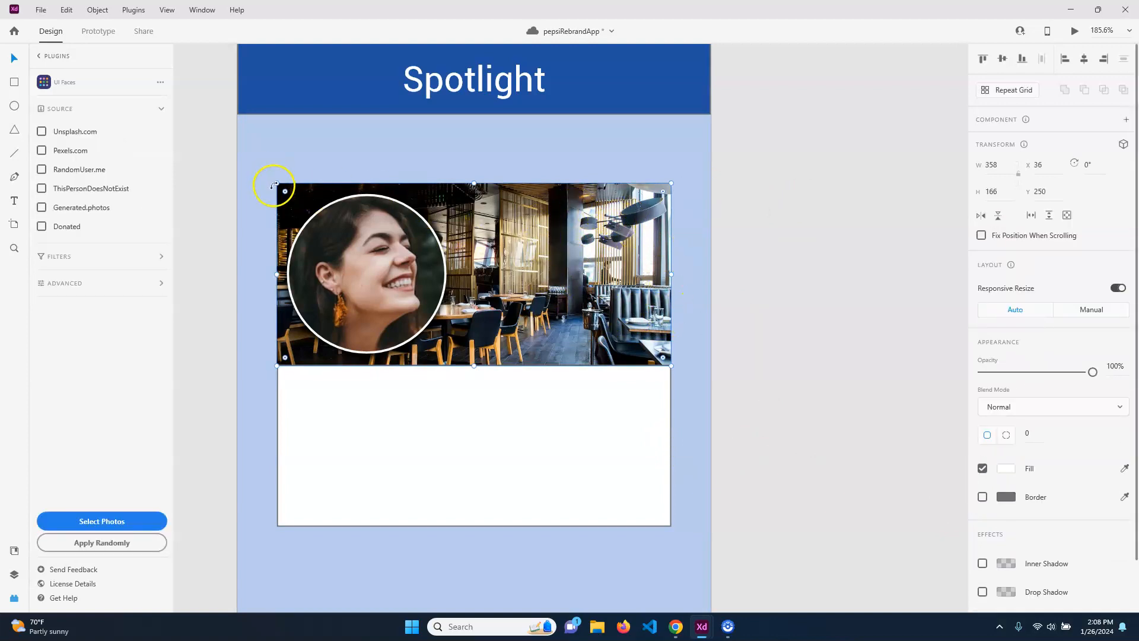
pyautogui.click(756, 209)
pyautogui.click(664, 189)
pyautogui.click(1006, 435)
pyautogui.click(987, 435)
pyautogui.press('Return')
pyautogui.click(755, 206)
pyautogui.click(668, 211)
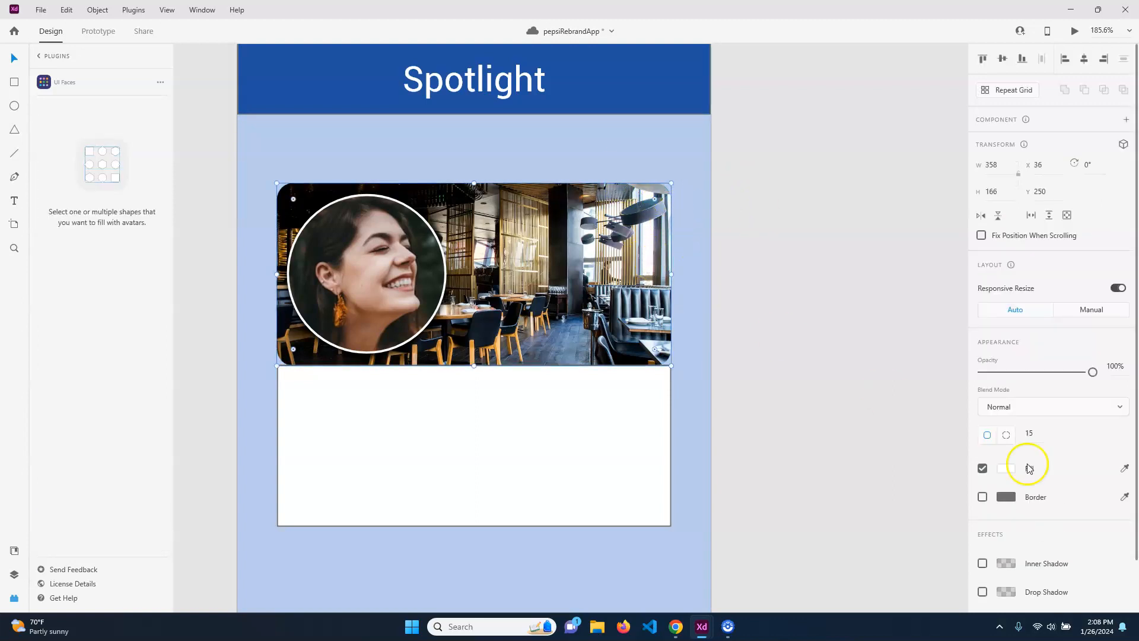
# Switch the restaurant photo to individual corner radii and set its top-right and bottom-left corners to 0
pyautogui.click(1006, 436)
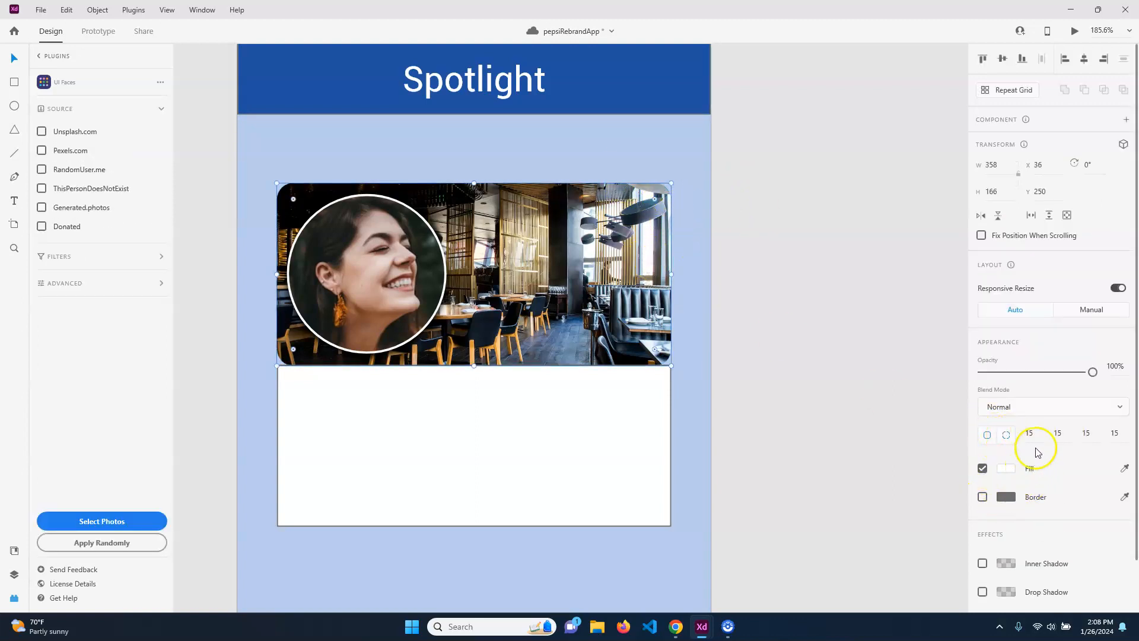
pyautogui.click(1061, 434)
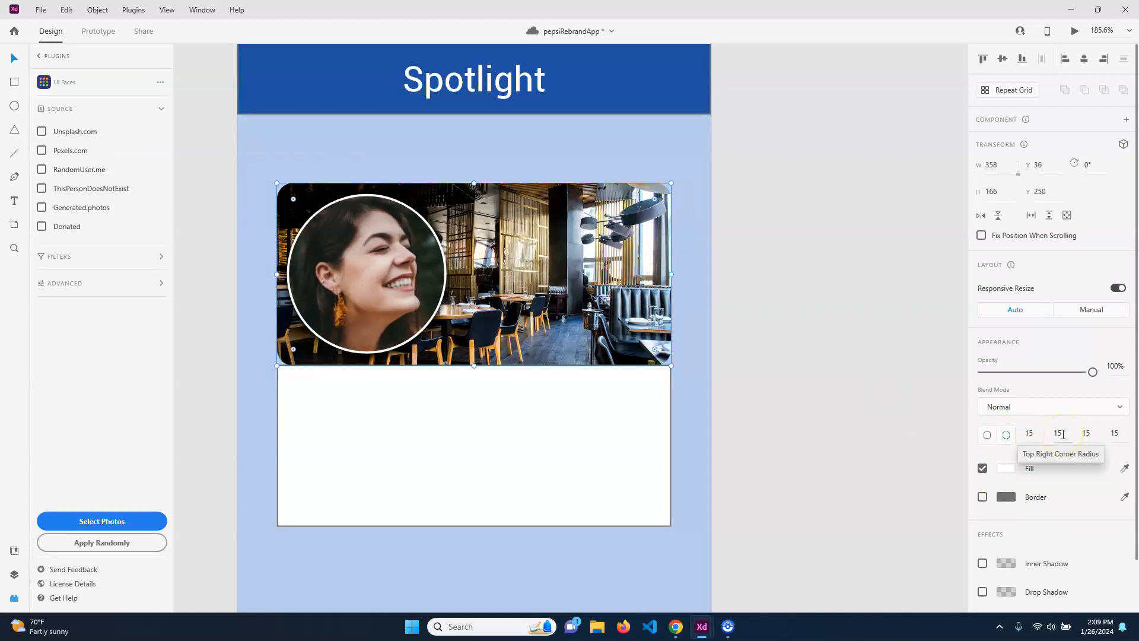
pyautogui.click(1062, 434)
pyautogui.write('0')
pyautogui.click(1114, 433)
pyautogui.write('0')
pyautogui.press('Return')
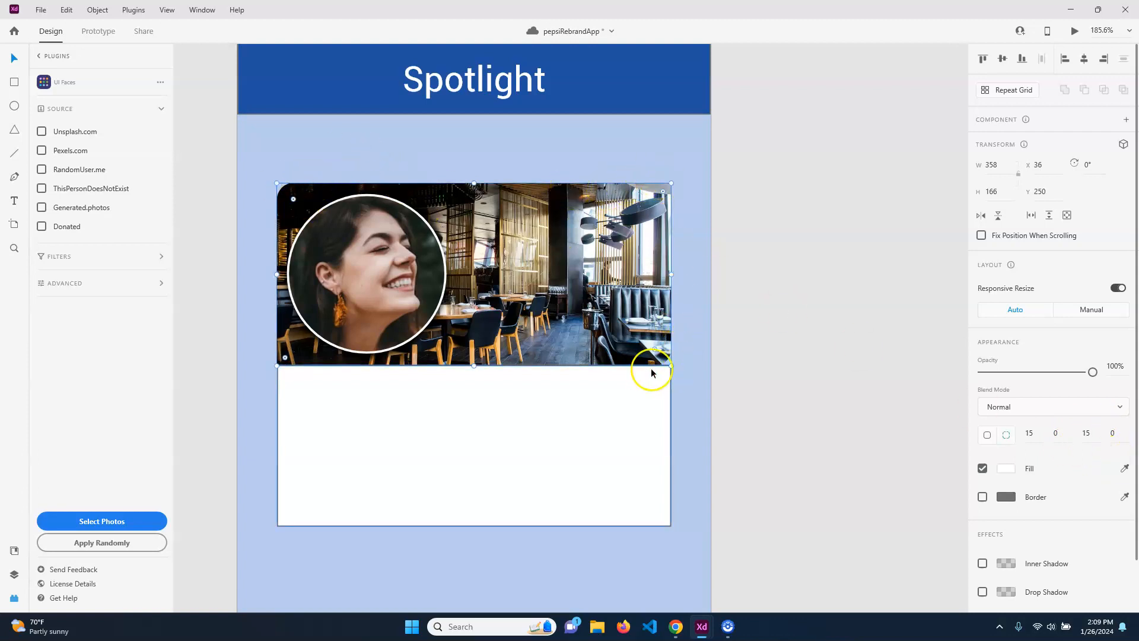
pyautogui.click(860, 320)
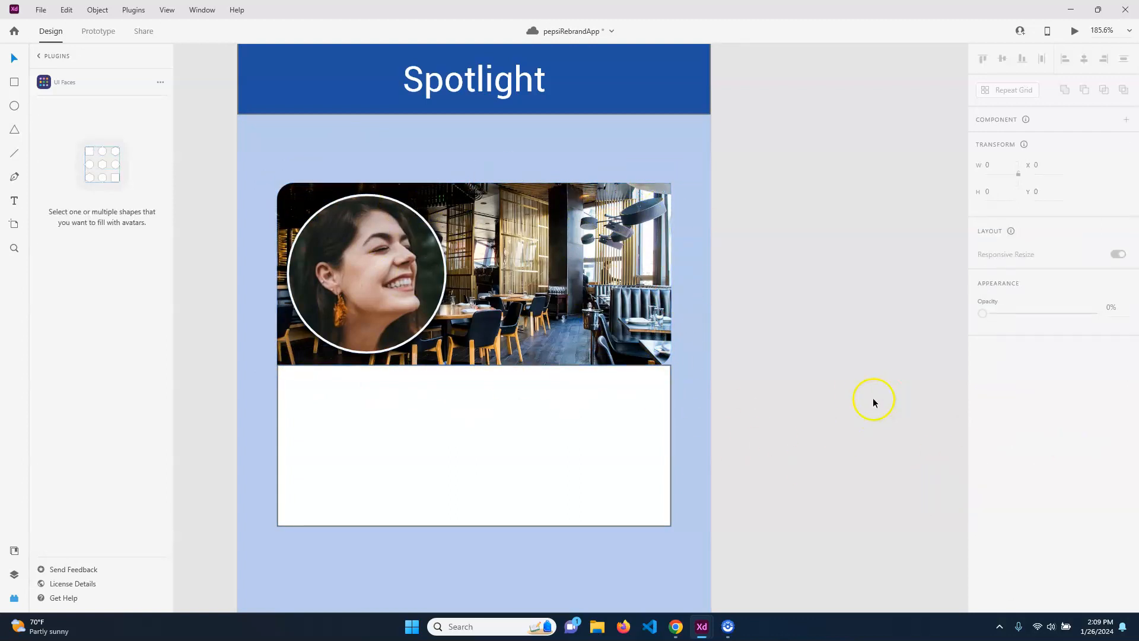
# Fill the white rectangle below the photo with Lorem Ipsum (Latin, Standard) placeholder text ending in a period, using the Lorem Ipsum plugin
pyautogui.click(544, 431)
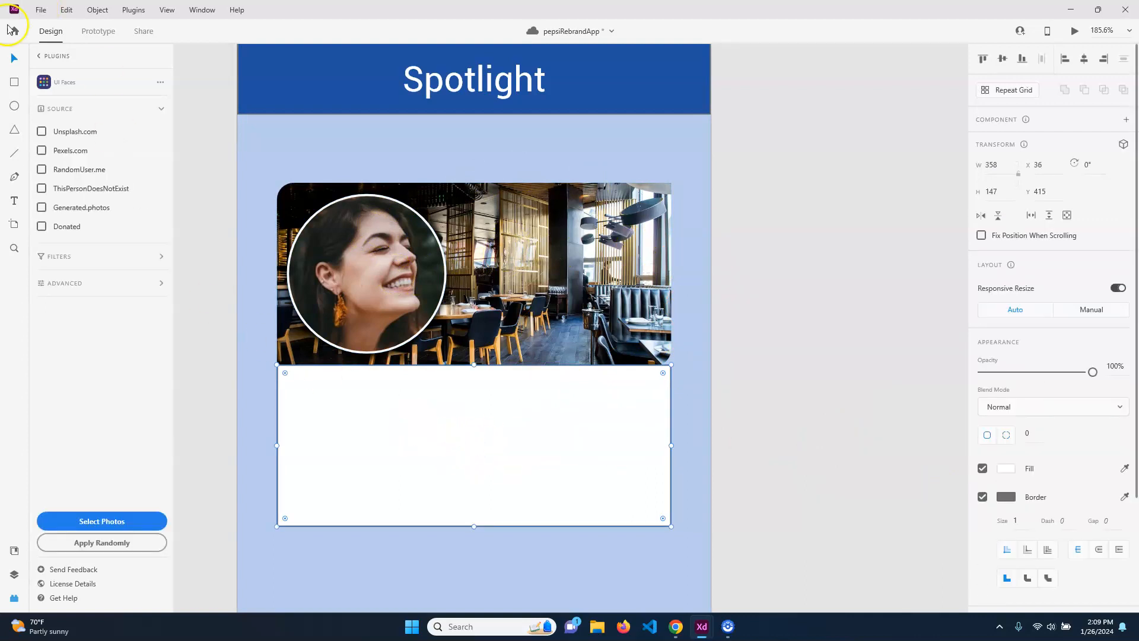
pyautogui.click(49, 56)
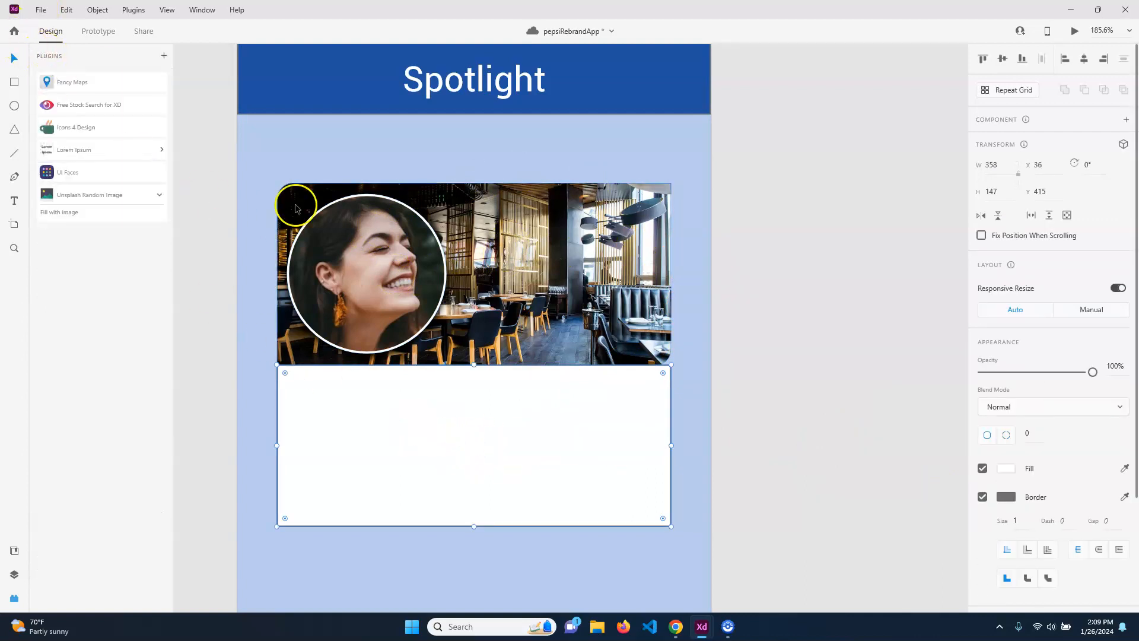
pyautogui.click(117, 153)
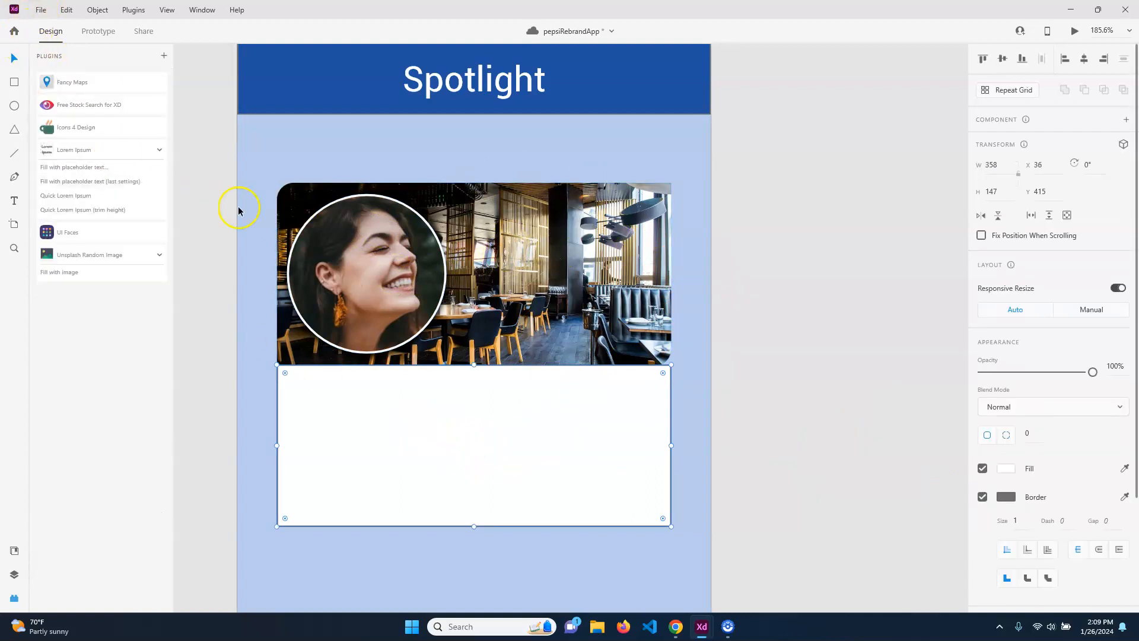
pyautogui.click(82, 168)
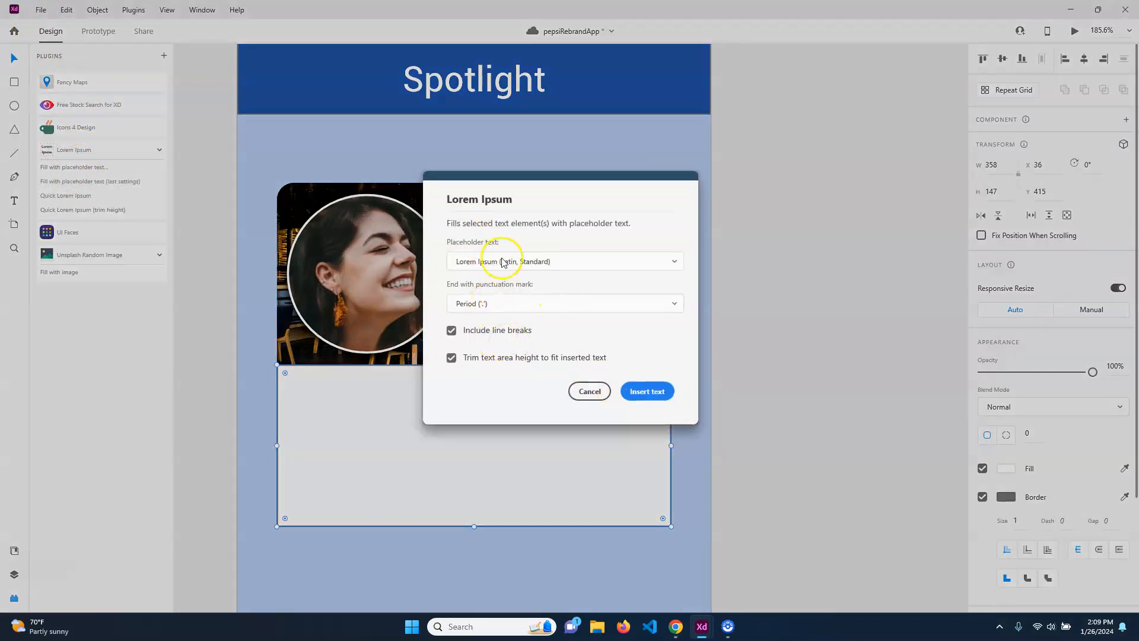
pyautogui.click(659, 392)
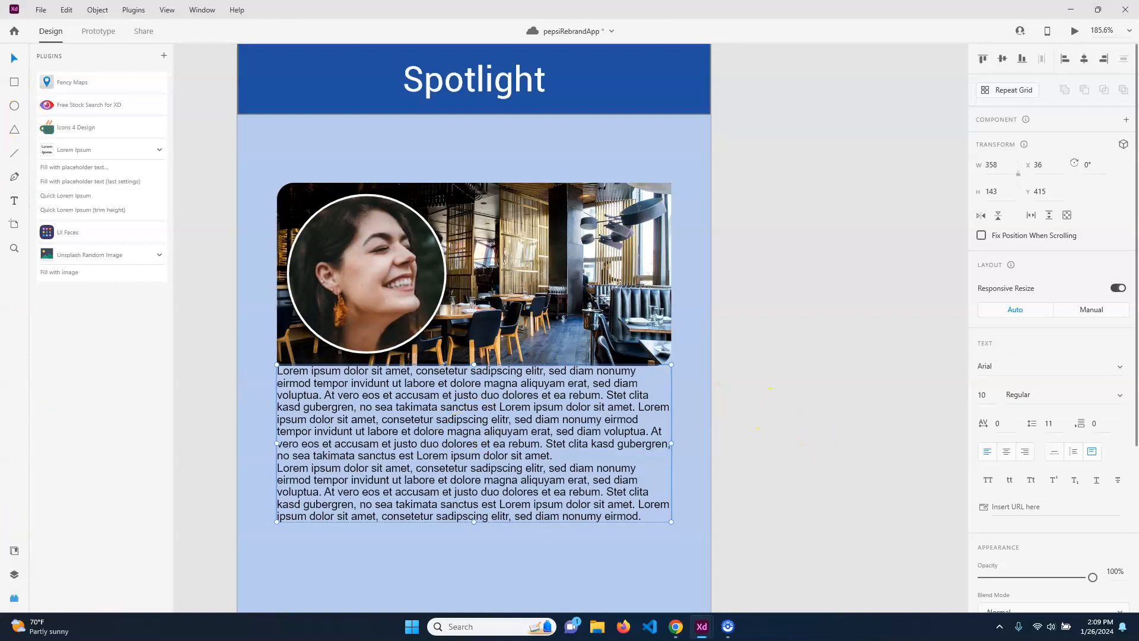
# Apply the H1Light character style from the document assets to the placeholder text
pyautogui.click(12, 552)
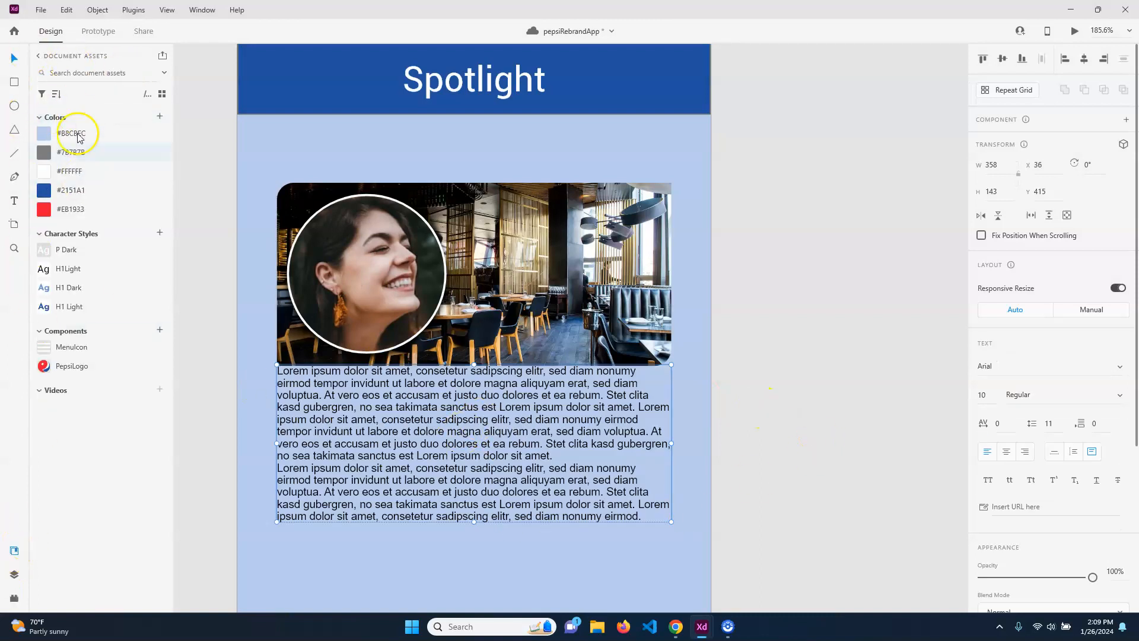
pyautogui.click(86, 270)
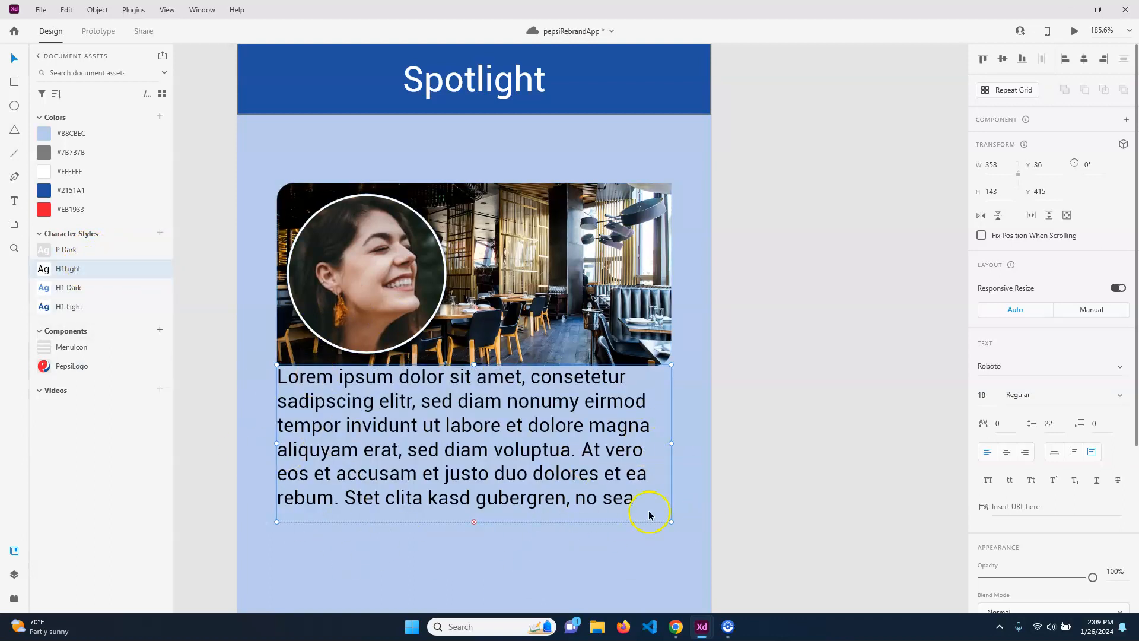
pyautogui.click(763, 514)
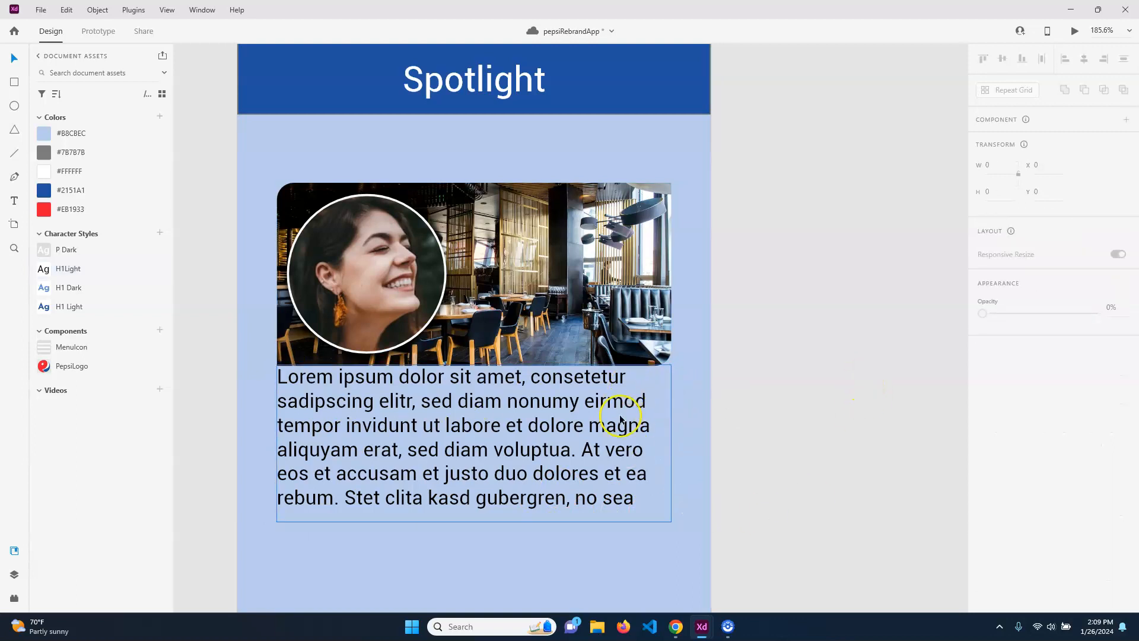
pyautogui.scroll(-4, 623, 407)
pyautogui.click(573, 419)
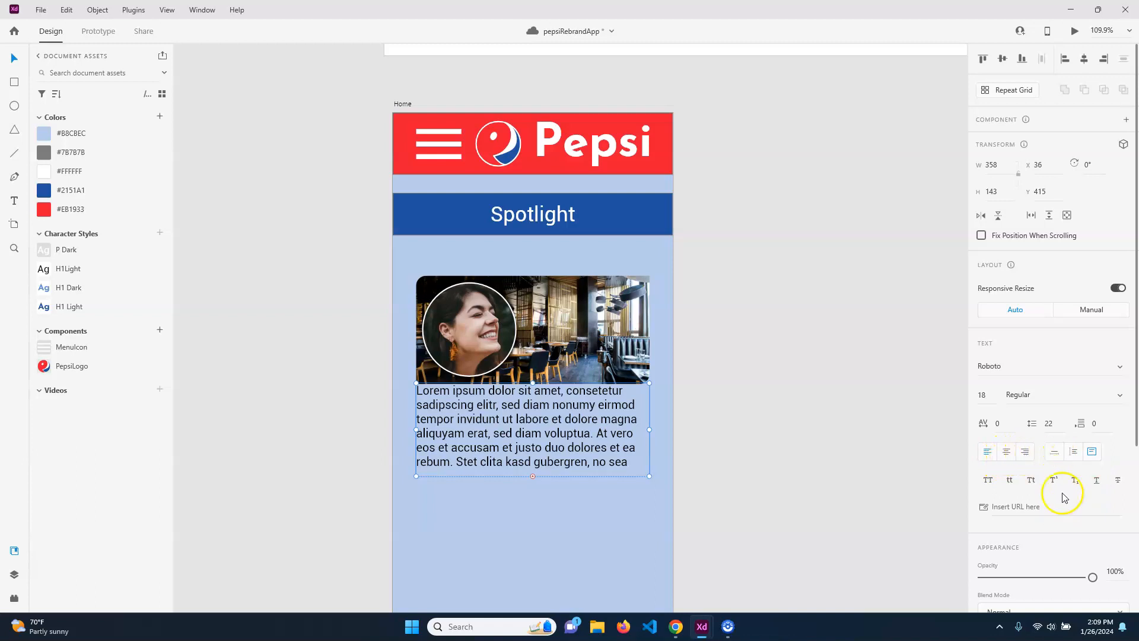
pyautogui.scroll(-2, 1062, 498)
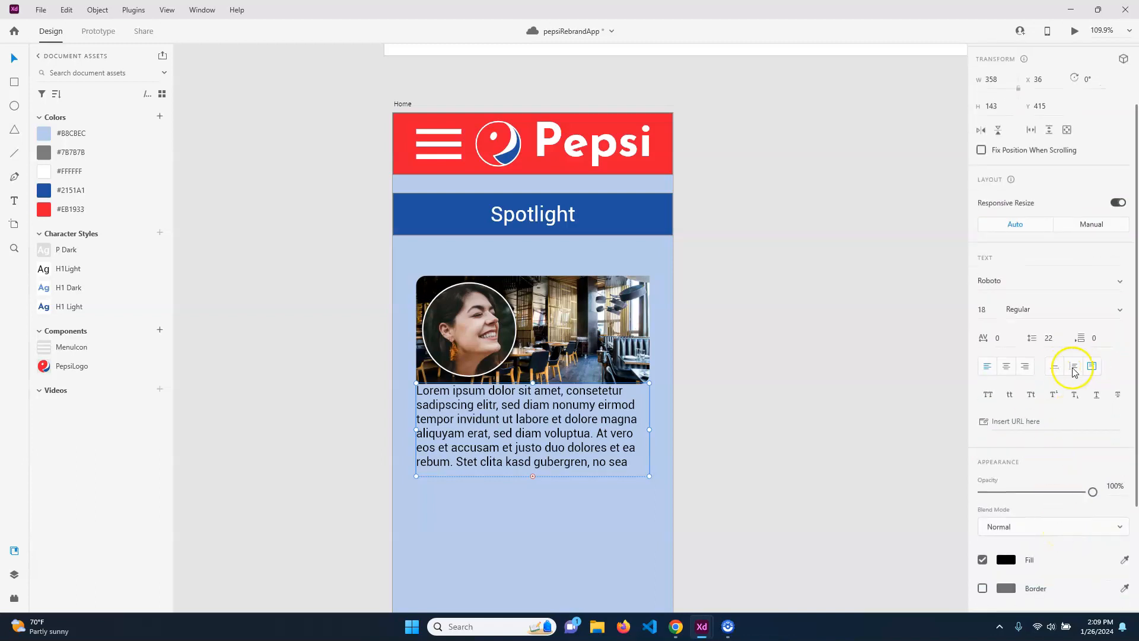
pyautogui.scroll(-3, 1038, 500)
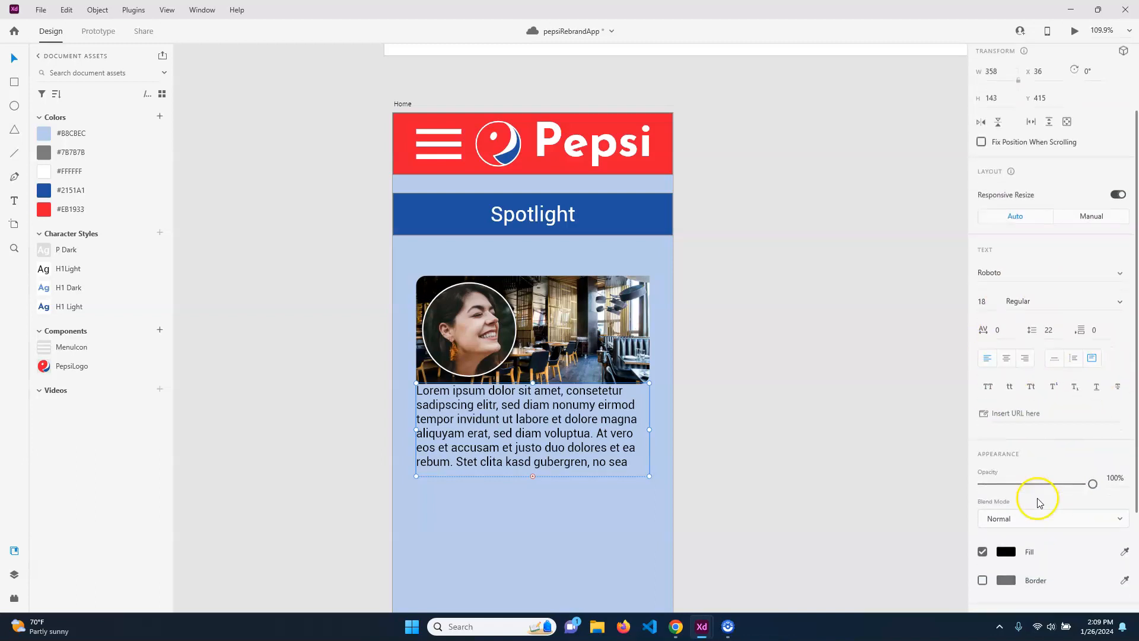
pyautogui.scroll(5, 1065, 510)
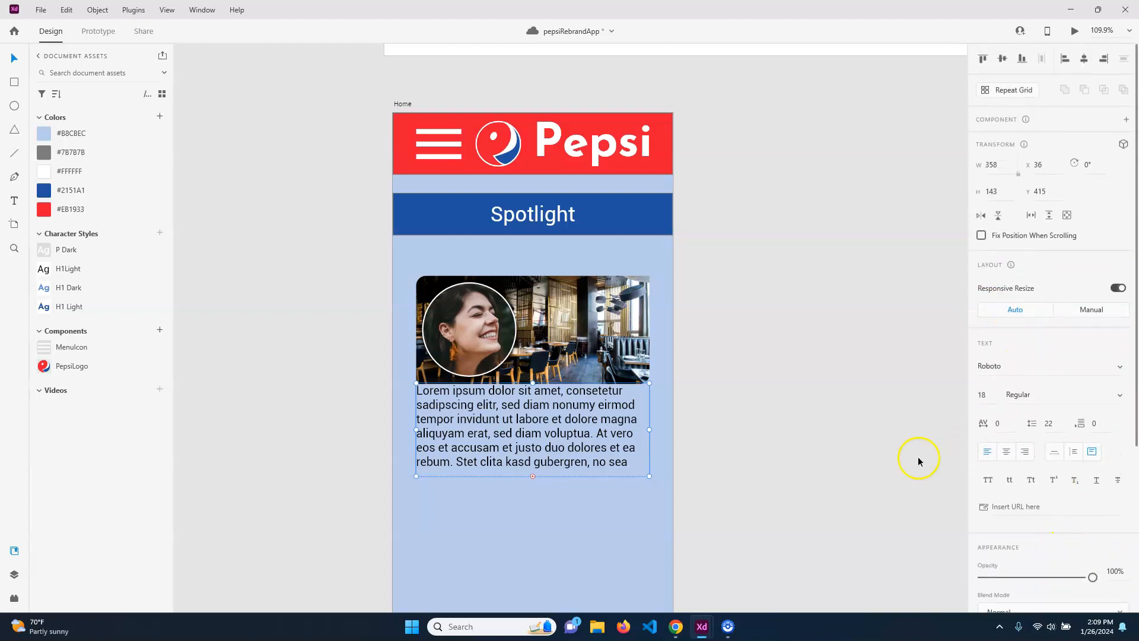
pyautogui.click(722, 313)
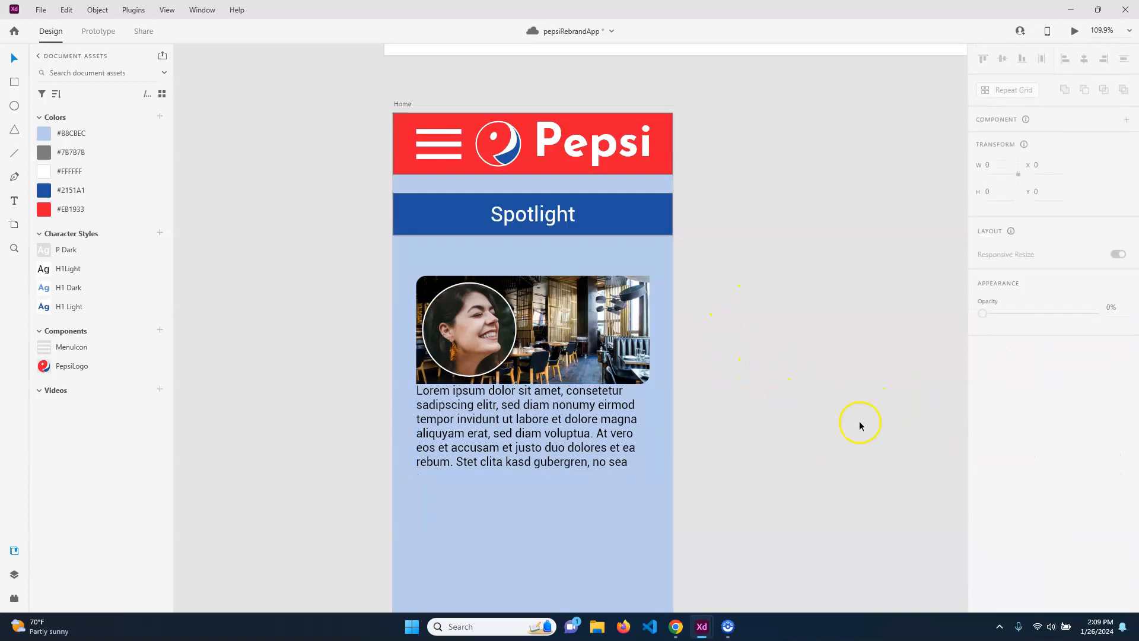
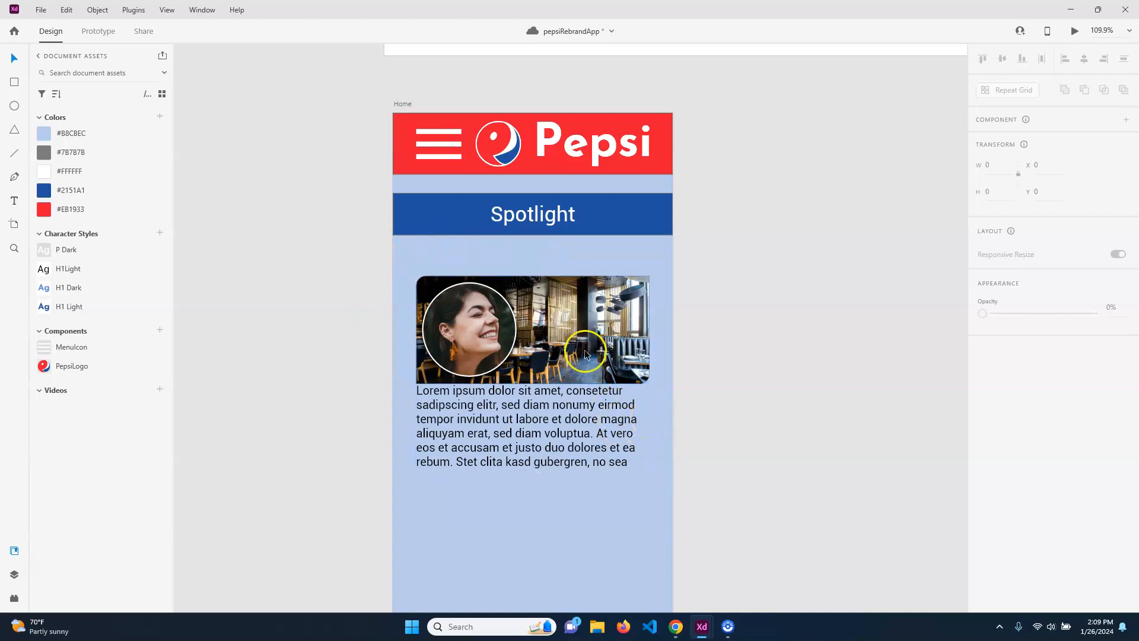
# Try duplicating the photo, portrait and placeholder text below the original card, and undo the copy
pyautogui.moveTo(393, 259); pyautogui.dragTo(760, 510)
pyautogui.moveTo(592, 343); pyautogui.dragTo(596, 537)
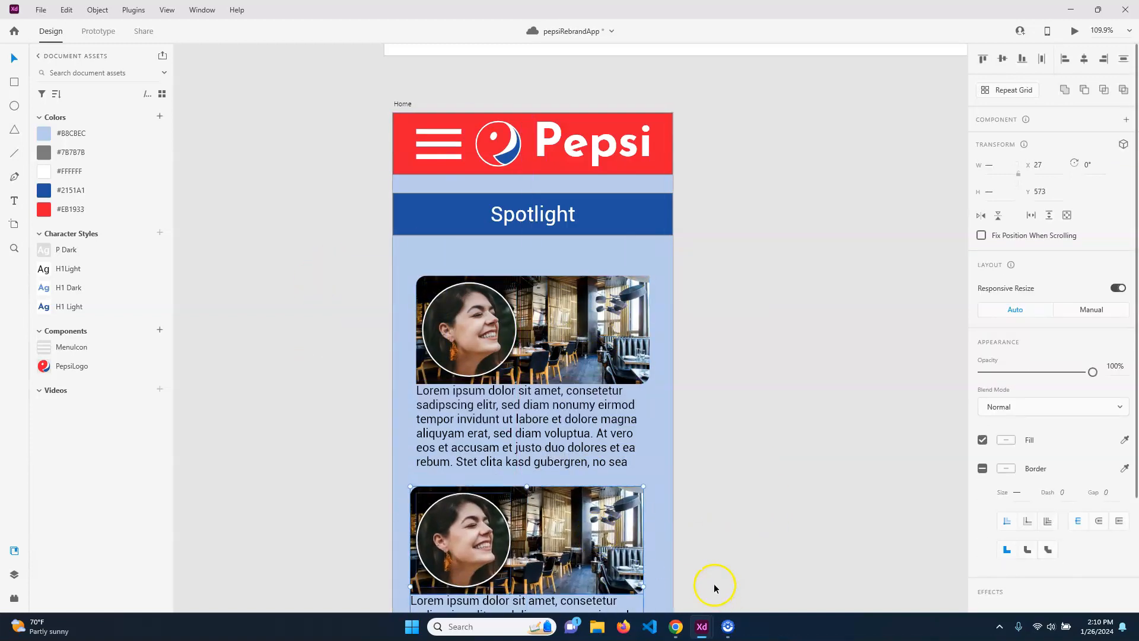
pyautogui.hotkey('ctrl', 'z')
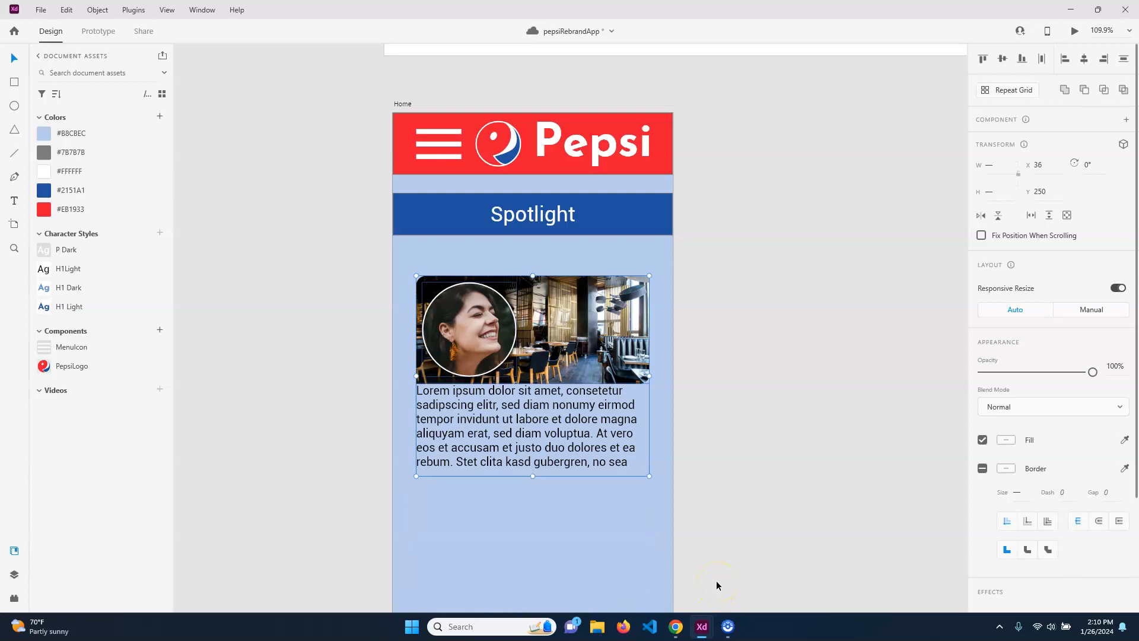
pyautogui.click(752, 325)
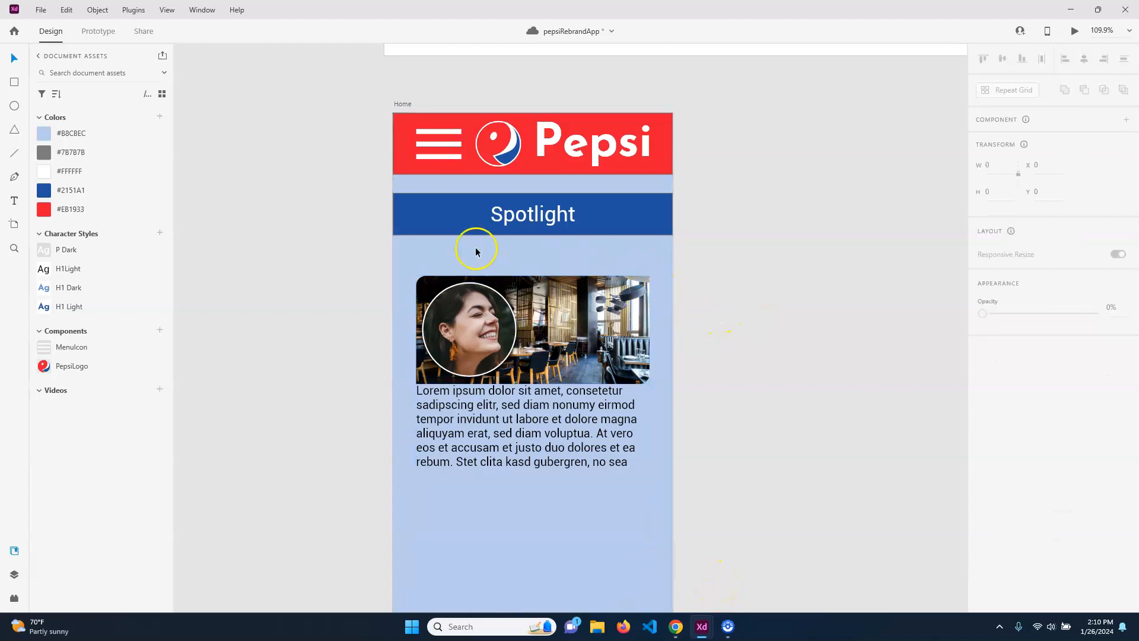
# Group the restaurant photo, portrait circle and placeholder text, and turn the group into a repeat grid
pyautogui.moveTo(705, 267)
pyautogui.mouseDown()
pyautogui.moveTo(377, 414)
pyautogui.moveTo(322, 529)
pyautogui.mouseUp()
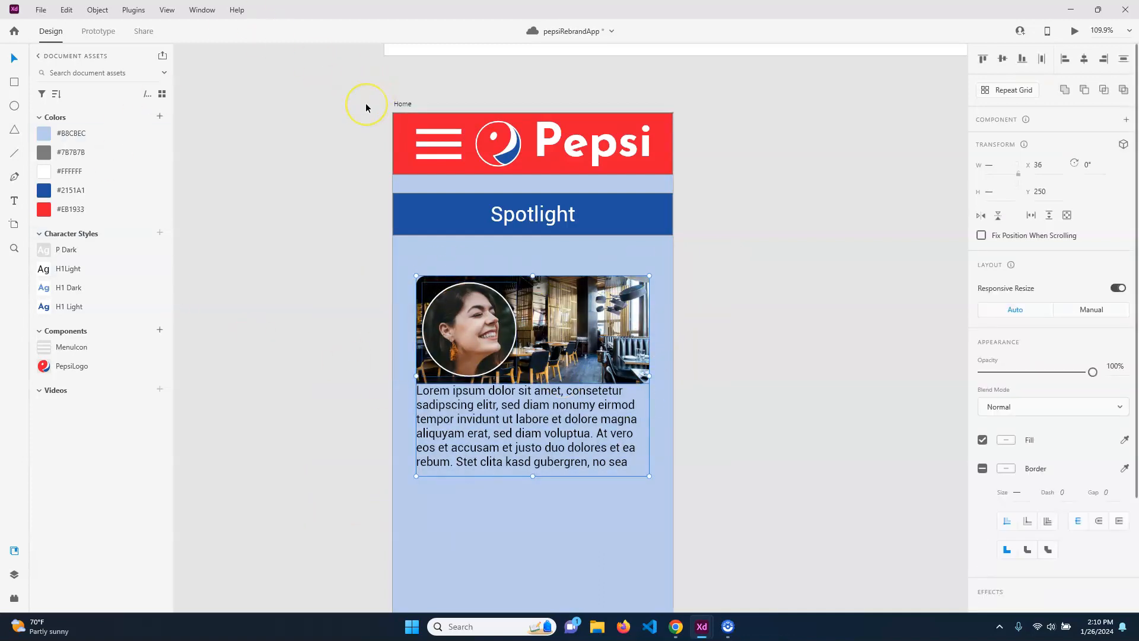
pyautogui.click(67, 10)
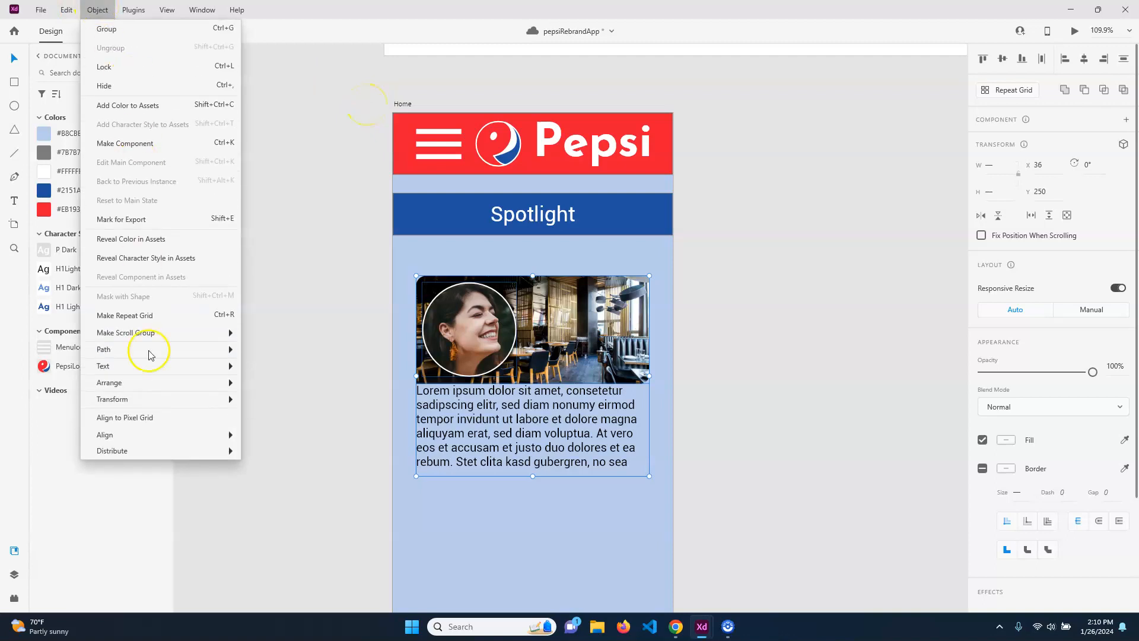
pyautogui.click(157, 28)
pyautogui.click(740, 371)
pyautogui.click(556, 336)
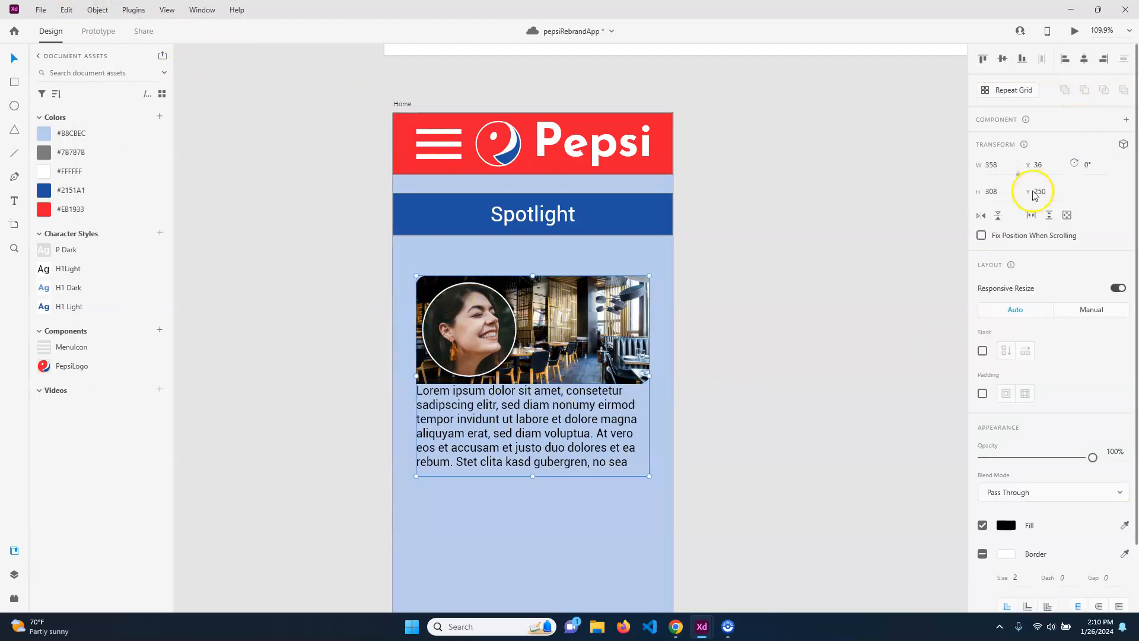
pyautogui.click(1013, 91)
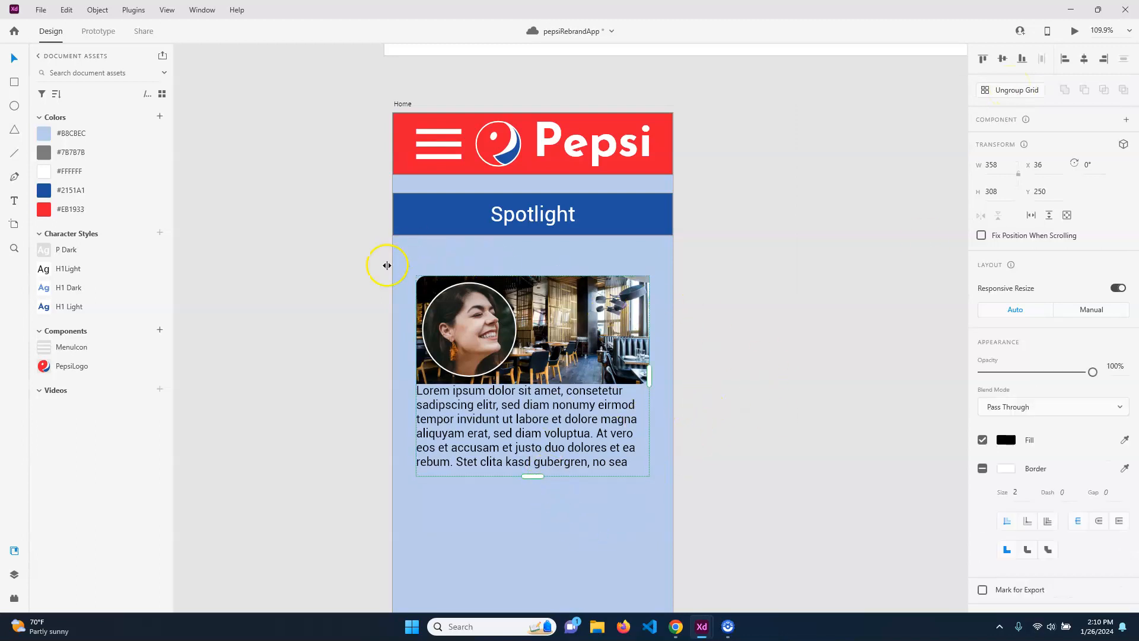
# Extend the repeat grid of Spotlight cards downward past the Home artboard to a height of 1613
pyautogui.moveTo(648, 373)
pyautogui.mouseDown()
pyautogui.moveTo(946, 382)
pyautogui.moveTo(650, 381)
pyautogui.moveTo(652, 394)
pyautogui.moveTo(647, 383)
pyautogui.mouseUp()
pyautogui.scroll(-2, 596, 435)
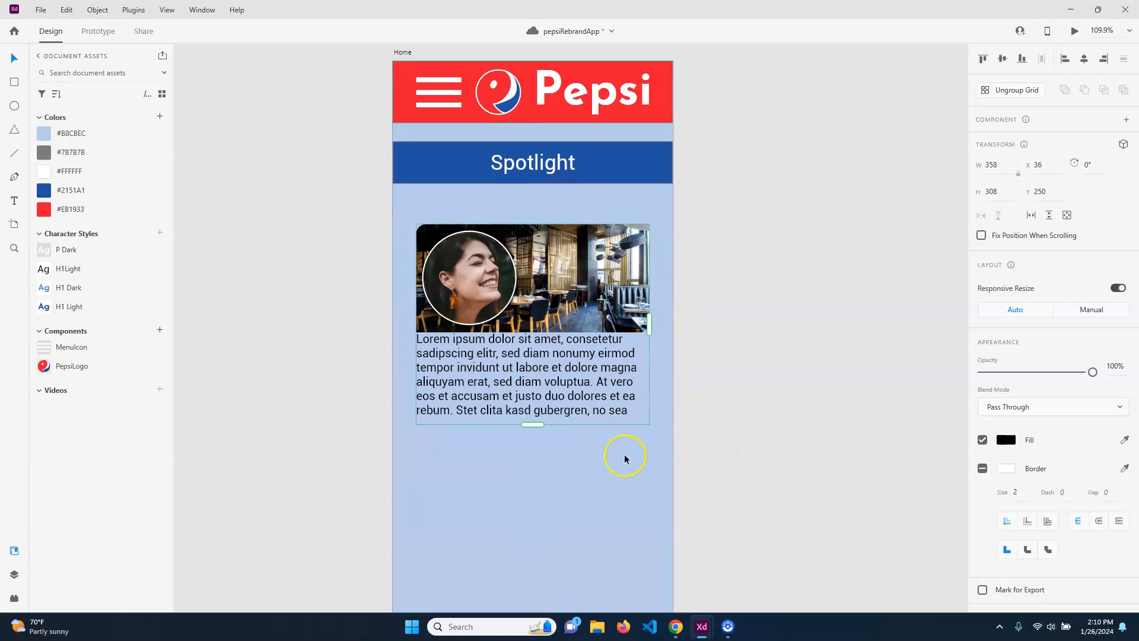
pyautogui.scroll(-5, 537, 443)
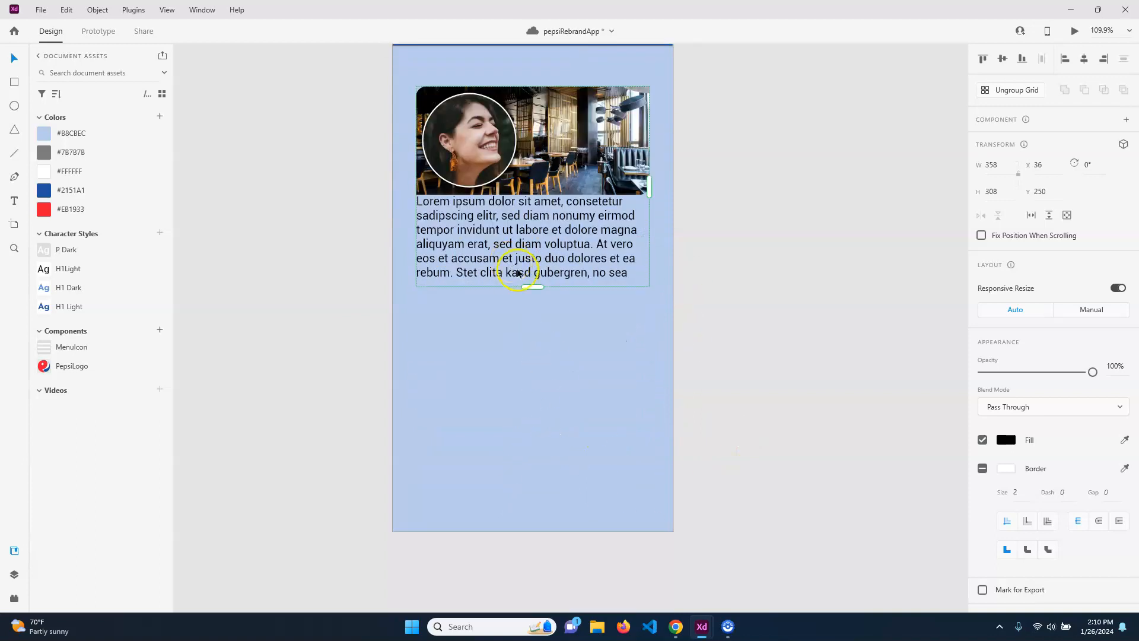
pyautogui.moveTo(532, 287); pyautogui.dragTo(528, 637)
pyautogui.scroll(-1, 714, 422)
pyautogui.scroll(-5, 715, 394)
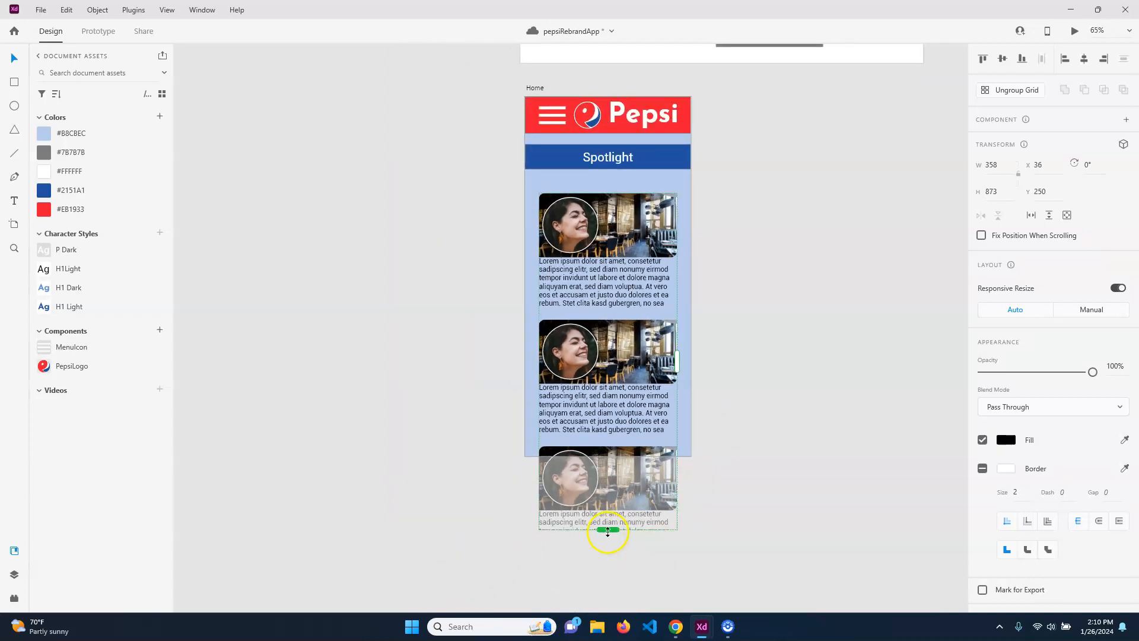
pyautogui.moveTo(607, 531); pyautogui.dragTo(611, 634)
pyautogui.scroll(-5, 784, 433)
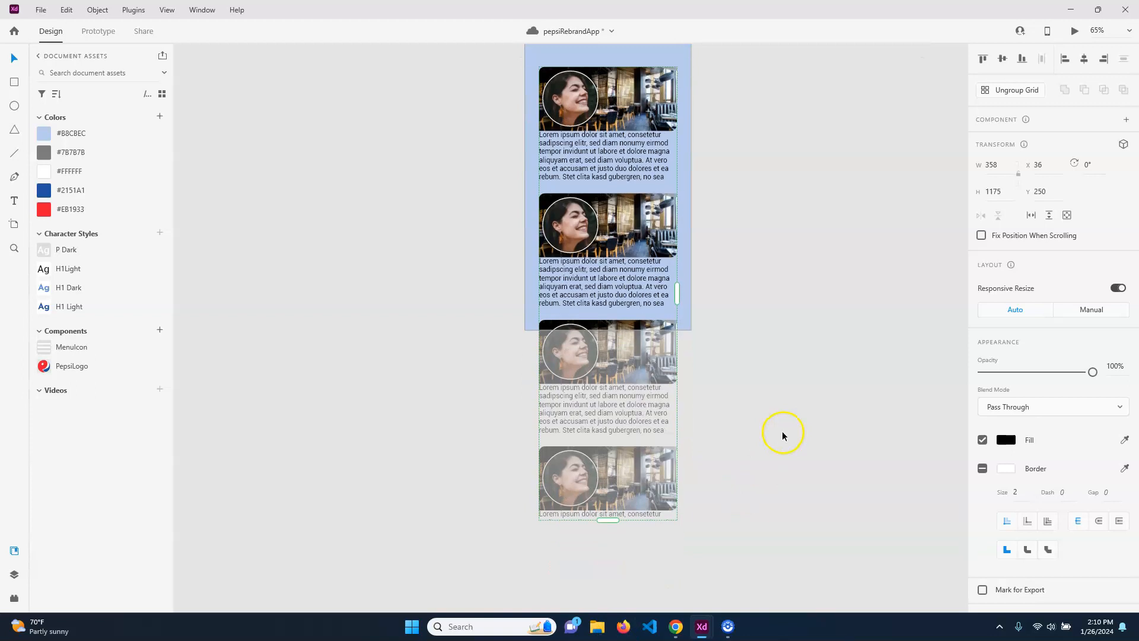
pyautogui.moveTo(610, 452); pyautogui.dragTo(607, 606)
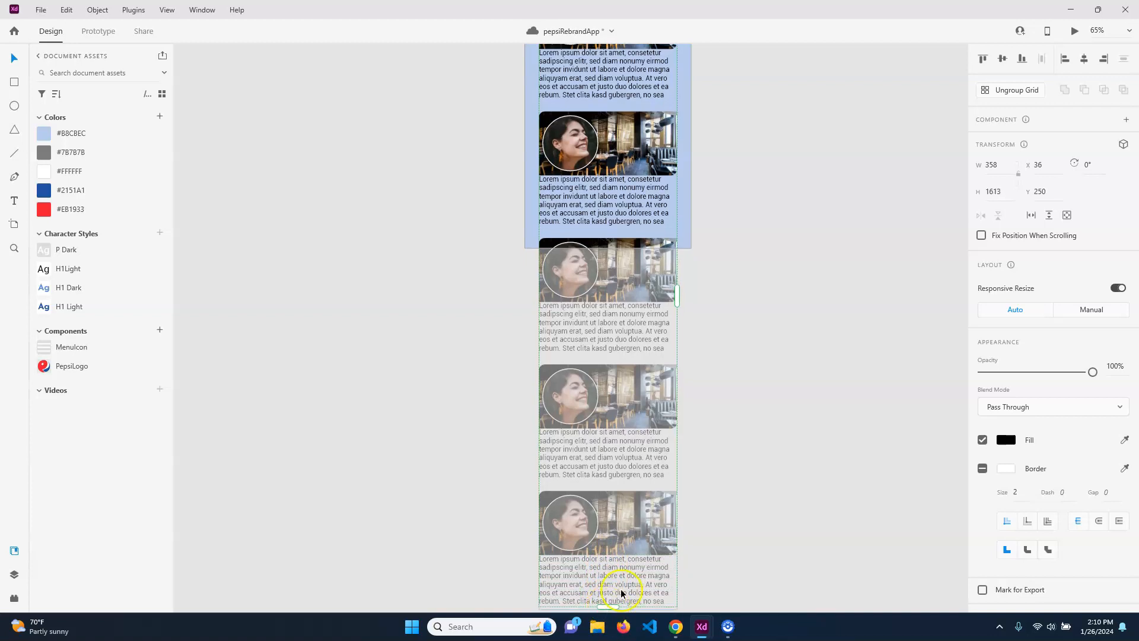
pyautogui.scroll(6, 718, 318)
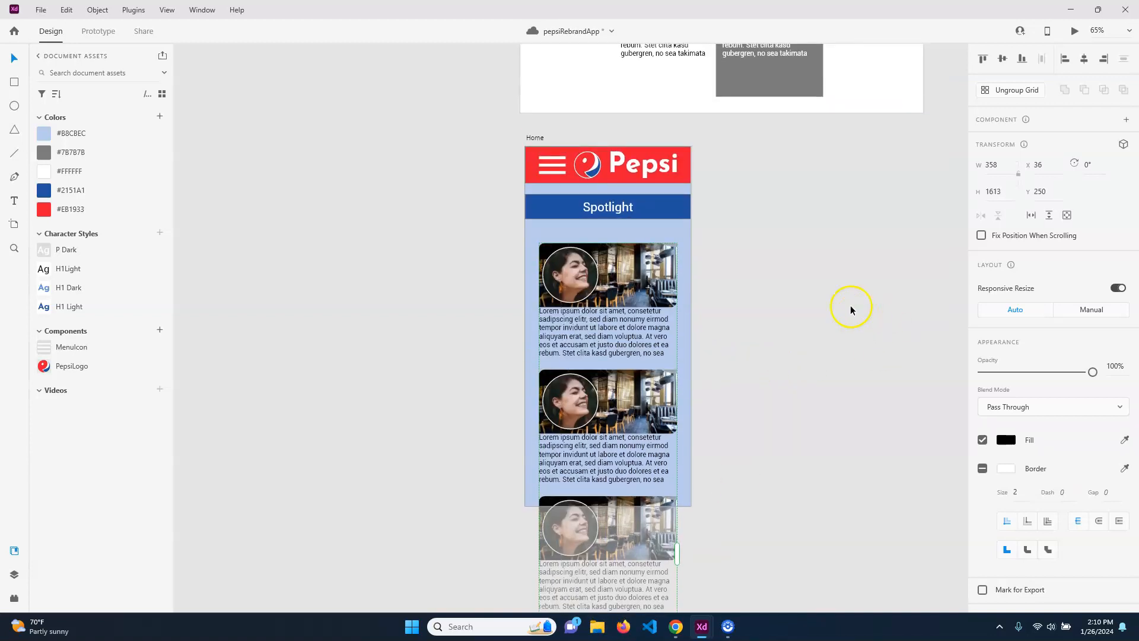
# Select the Home artboard and extend its lower edge to a height of 1520
pyautogui.click(851, 309)
pyautogui.click(655, 264)
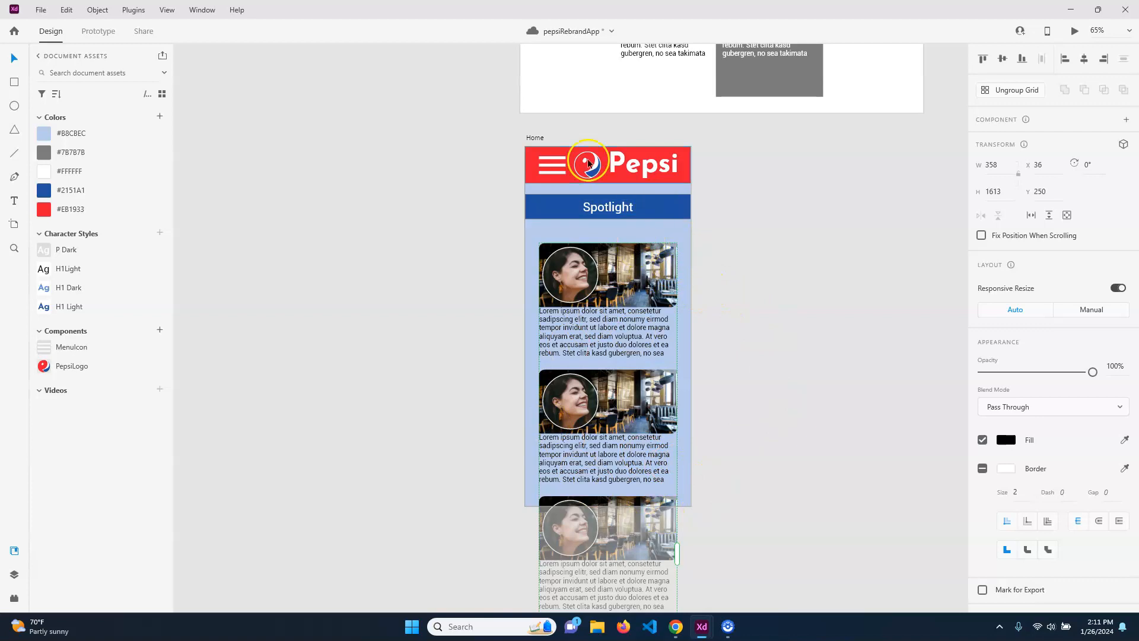
pyautogui.click(533, 137)
pyautogui.scroll(-2, 714, 374)
pyautogui.moveTo(609, 438); pyautogui.dragTo(606, 611)
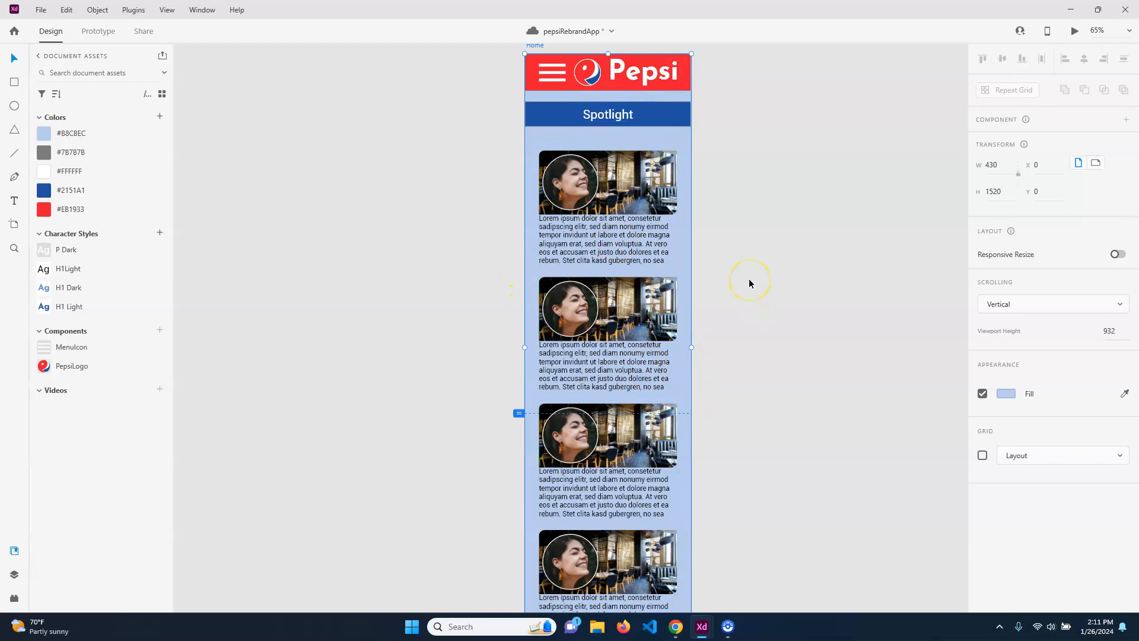
# Preview the Home screen, scroll through the repeated cards, and close the preview
pyautogui.hotkey('ctrl', 'Return')
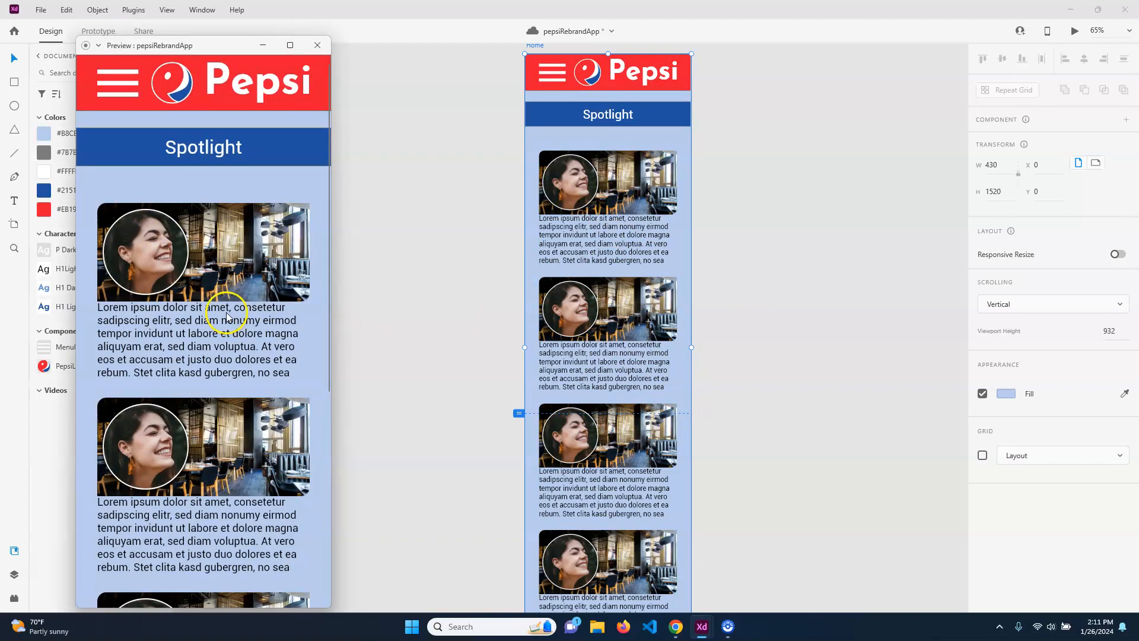
pyautogui.moveTo(184, 51); pyautogui.dragTo(358, 44)
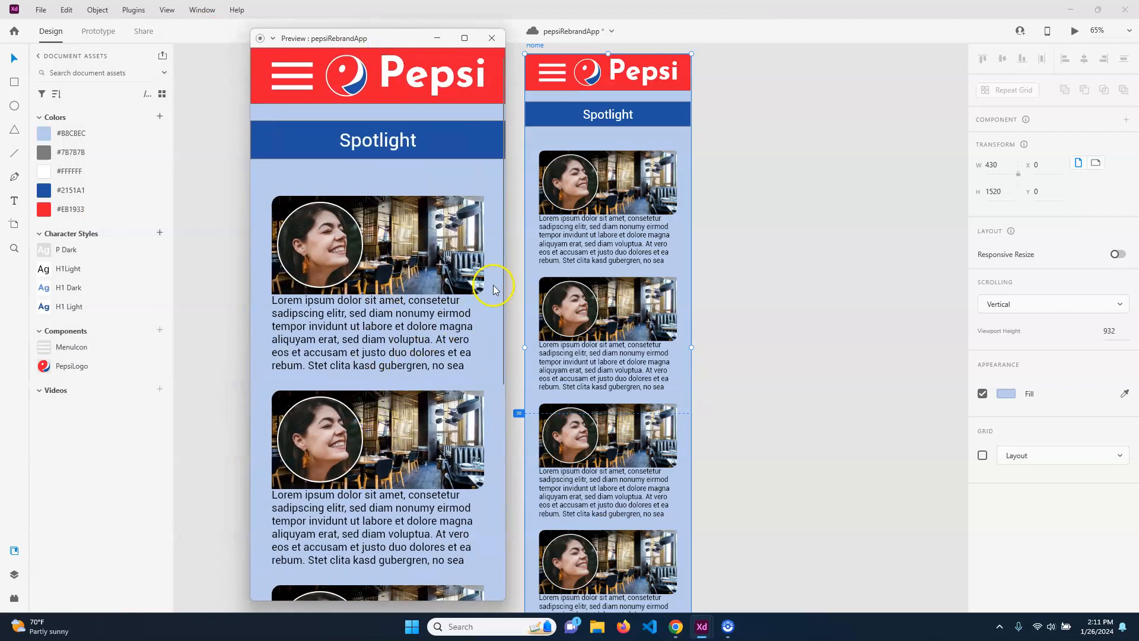
pyautogui.moveTo(504, 278); pyautogui.dragTo(501, 219)
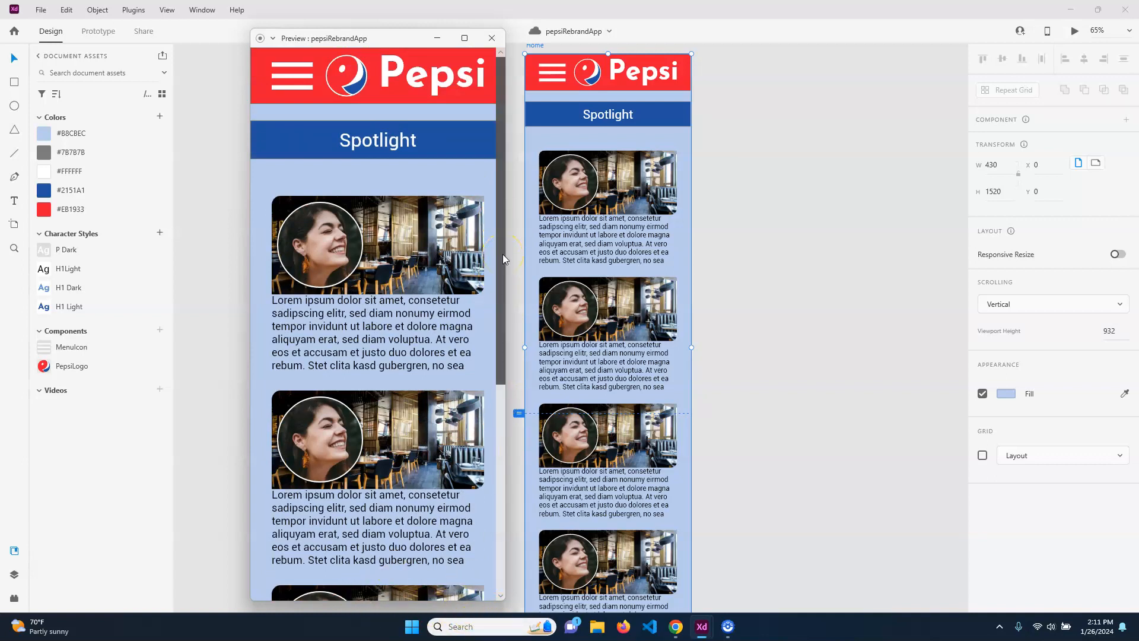
pyautogui.moveTo(503, 254); pyautogui.dragTo(501, 330)
pyautogui.moveTo(504, 270); pyautogui.dragTo(475, 46)
pyautogui.click(483, 37)
# Undo the Home artboard's height extension and check the screen briefly in the preview
pyautogui.scroll(-2, 674, 453)
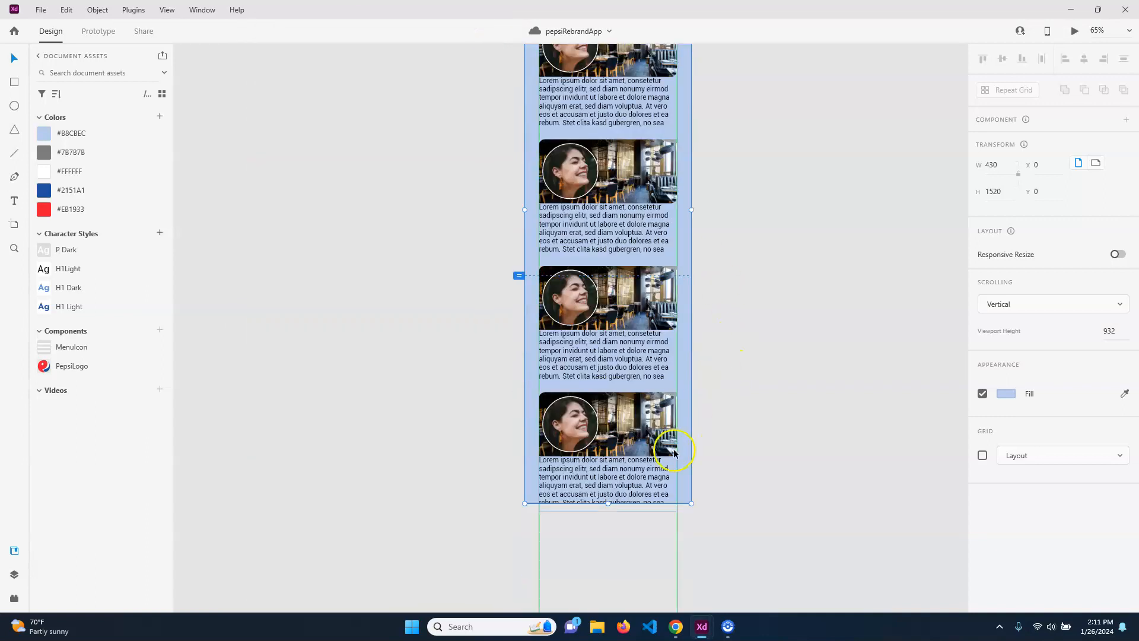
pyautogui.hotkey('ctrl', 'z')
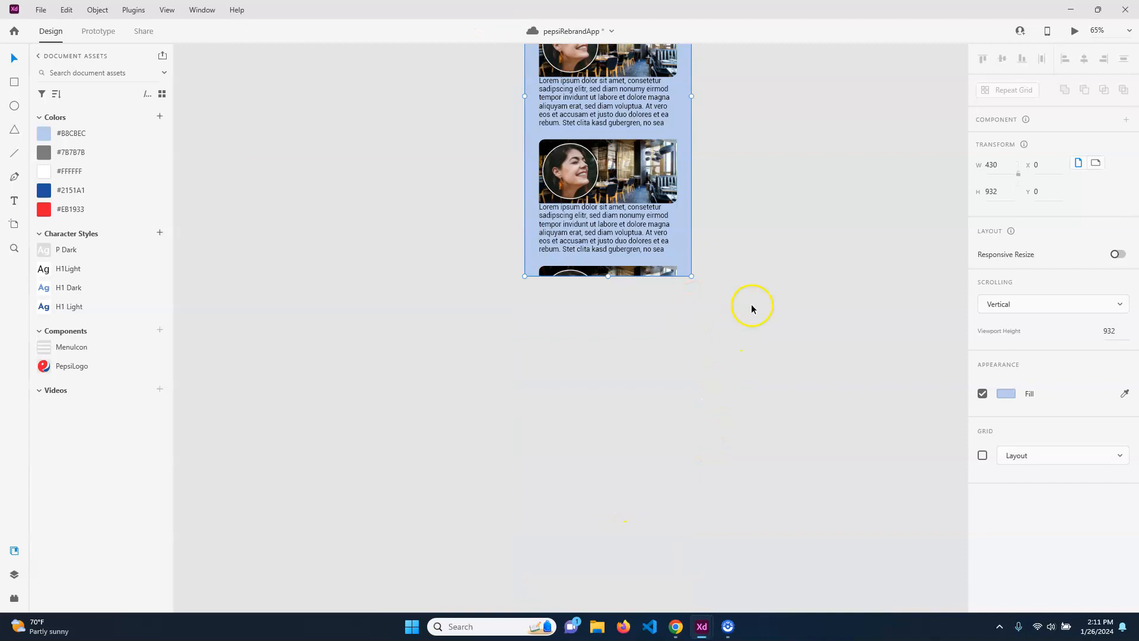
pyautogui.scroll(7, 752, 308)
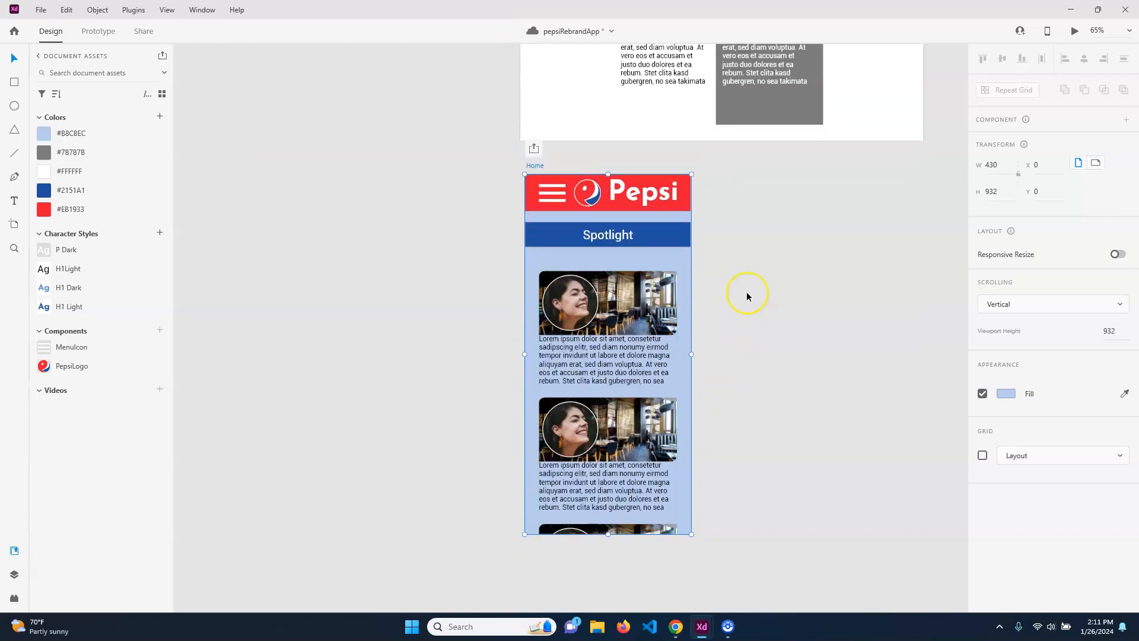
pyautogui.hotkey('ctrl', 'Return')
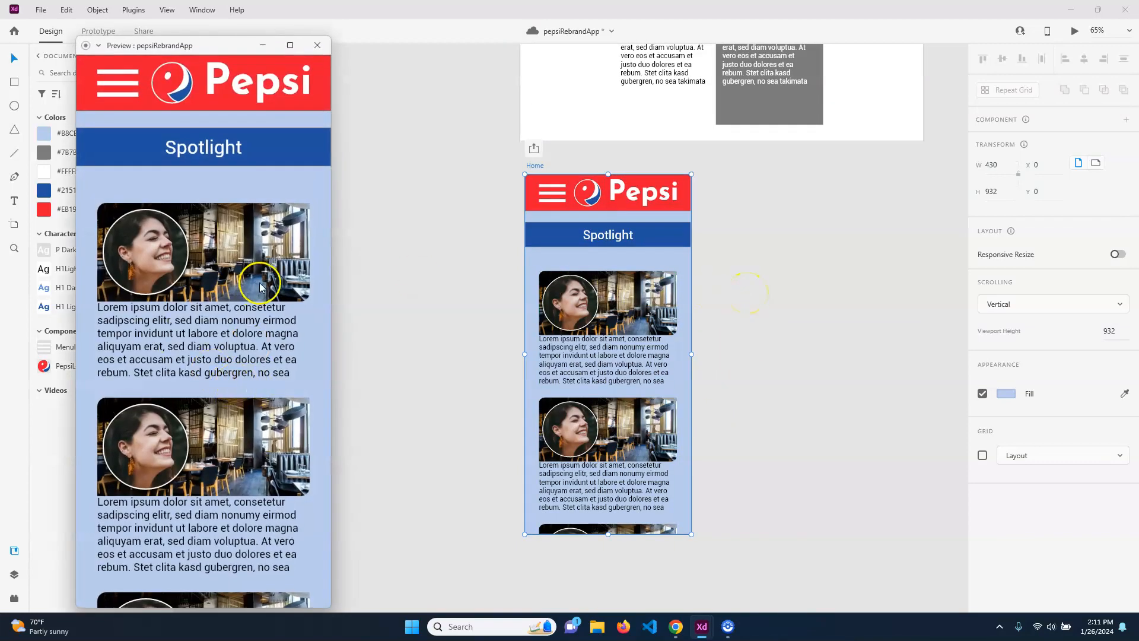
pyautogui.click(317, 45)
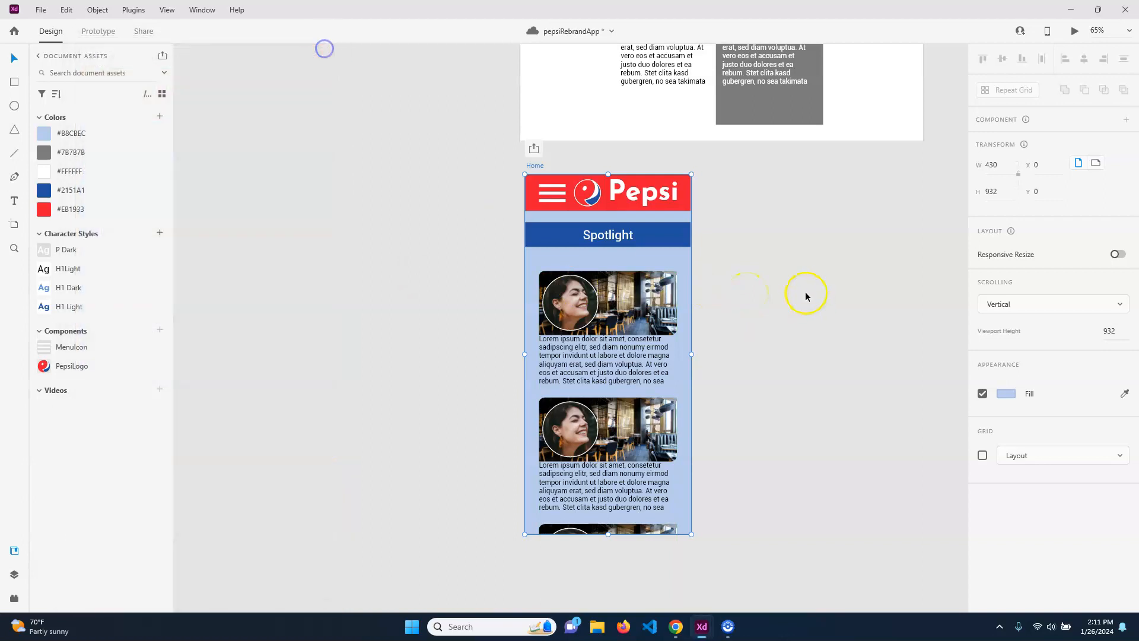
# Try fixing the card grid's position when scrolling and shortening the grid to a height of 661, and undo the shortening
pyautogui.click(605, 289)
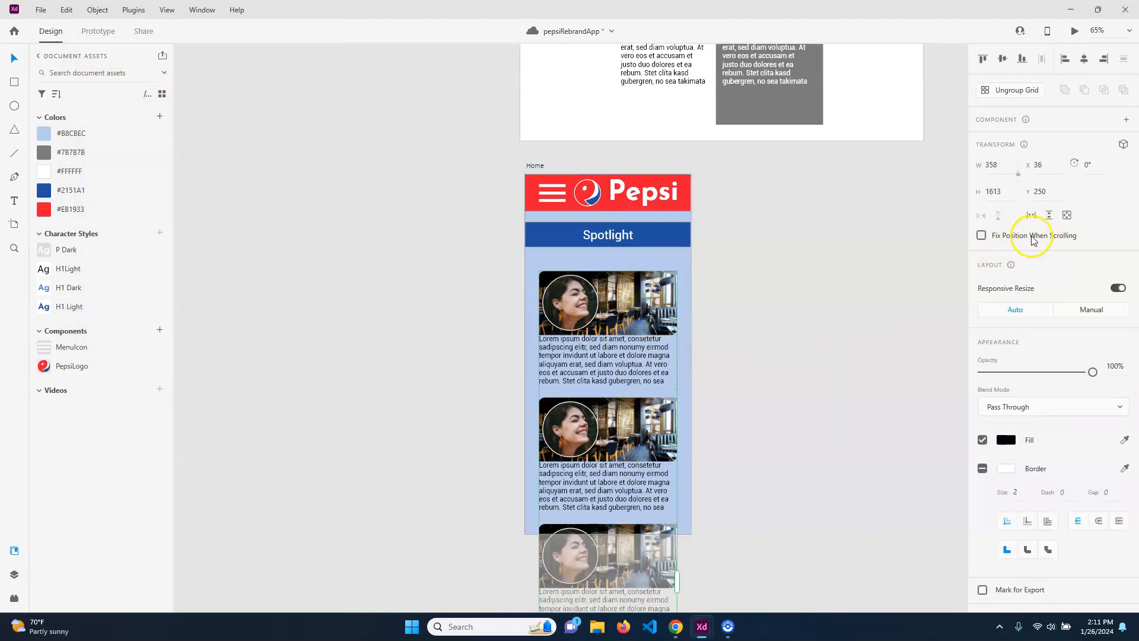
pyautogui.click(981, 235)
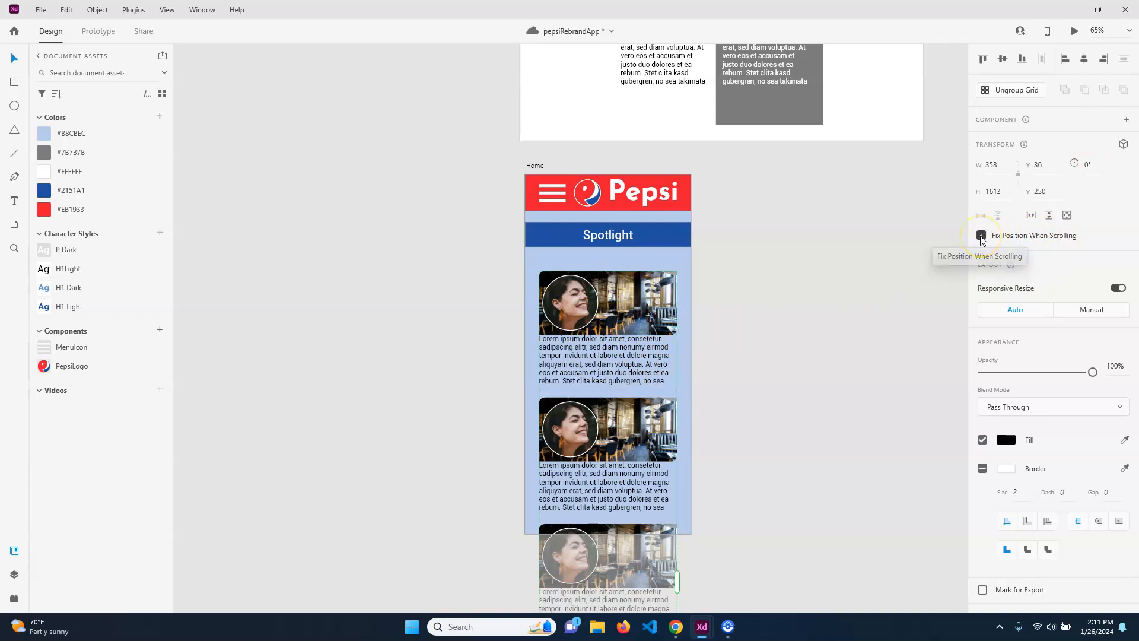
pyautogui.scroll(-10, 753, 375)
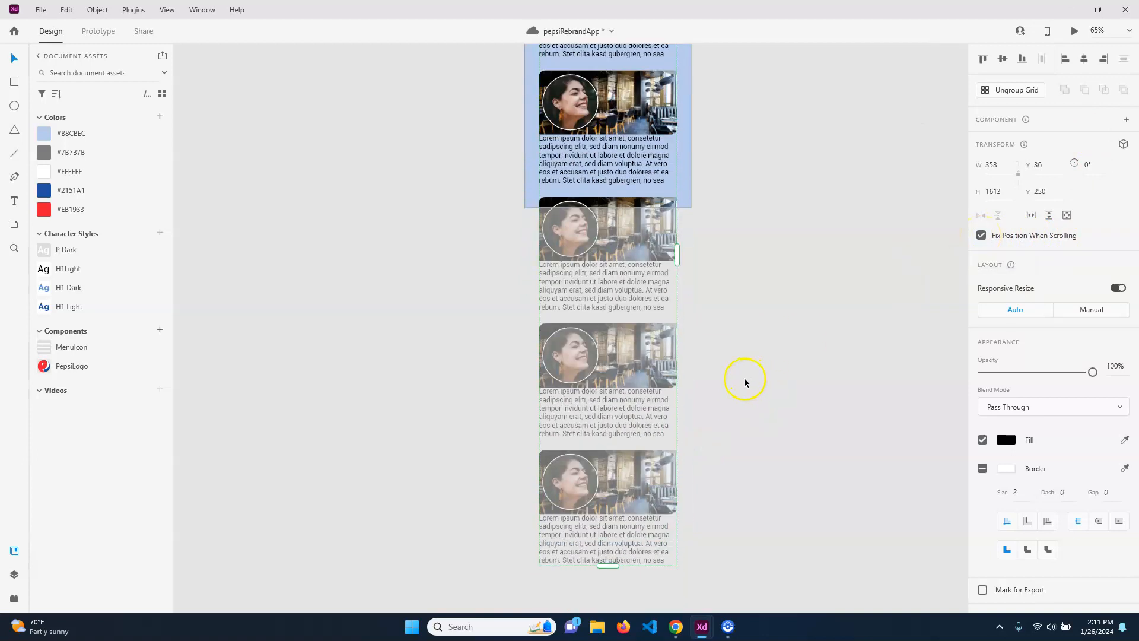
pyautogui.moveTo(614, 480); pyautogui.dragTo(629, 113)
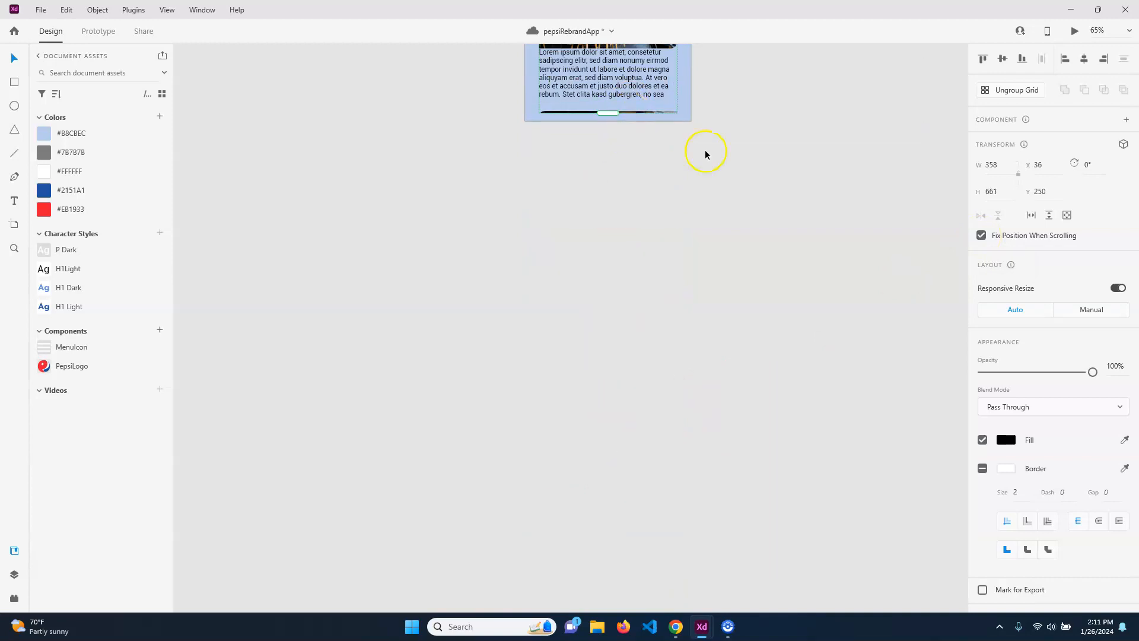
pyautogui.scroll(4, 719, 343)
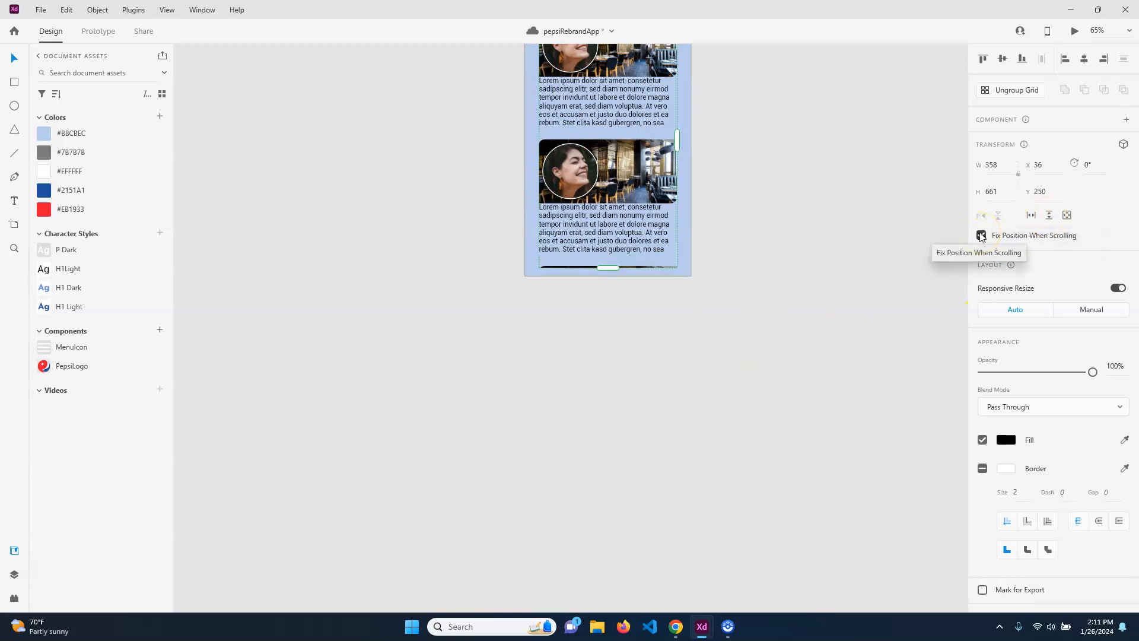
pyautogui.hotkey('ctrl', 'Return')
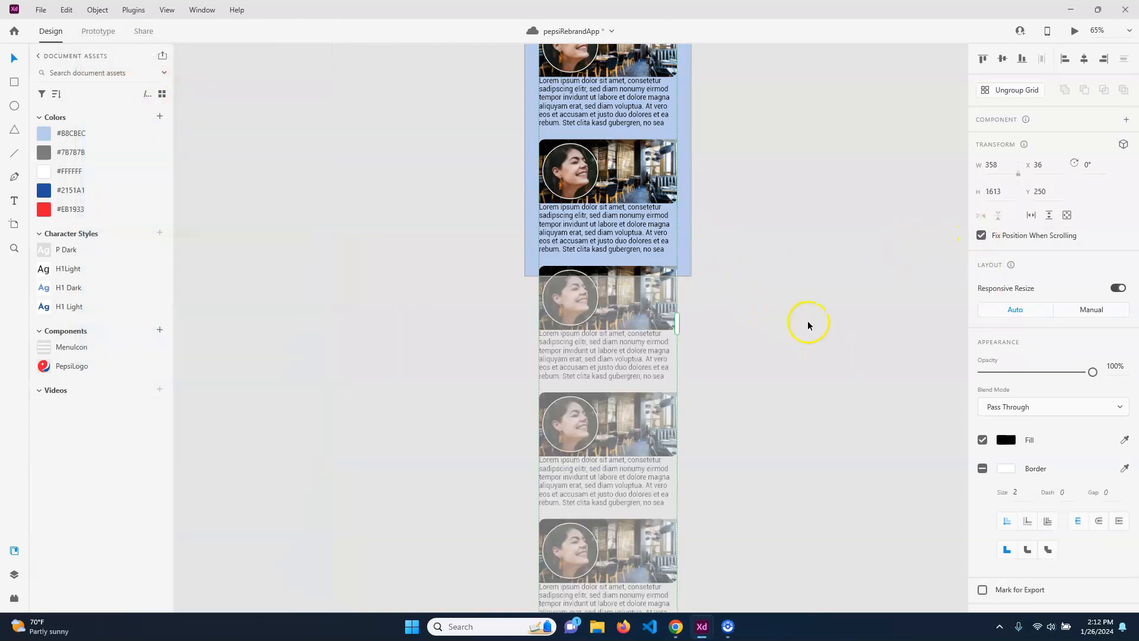
# Make the card grid a vertical scroll group with a viewport height of 318, enclosing only the first card
pyautogui.click(1049, 215)
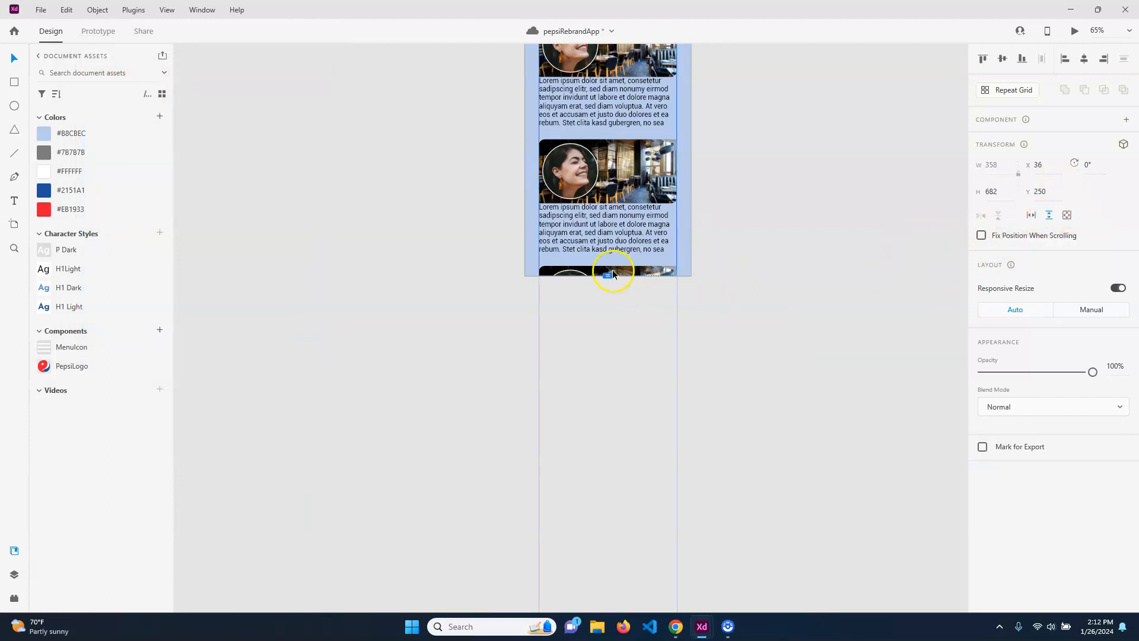
pyautogui.moveTo(608, 275); pyautogui.dragTo(608, 135)
pyautogui.scroll(3, 774, 217)
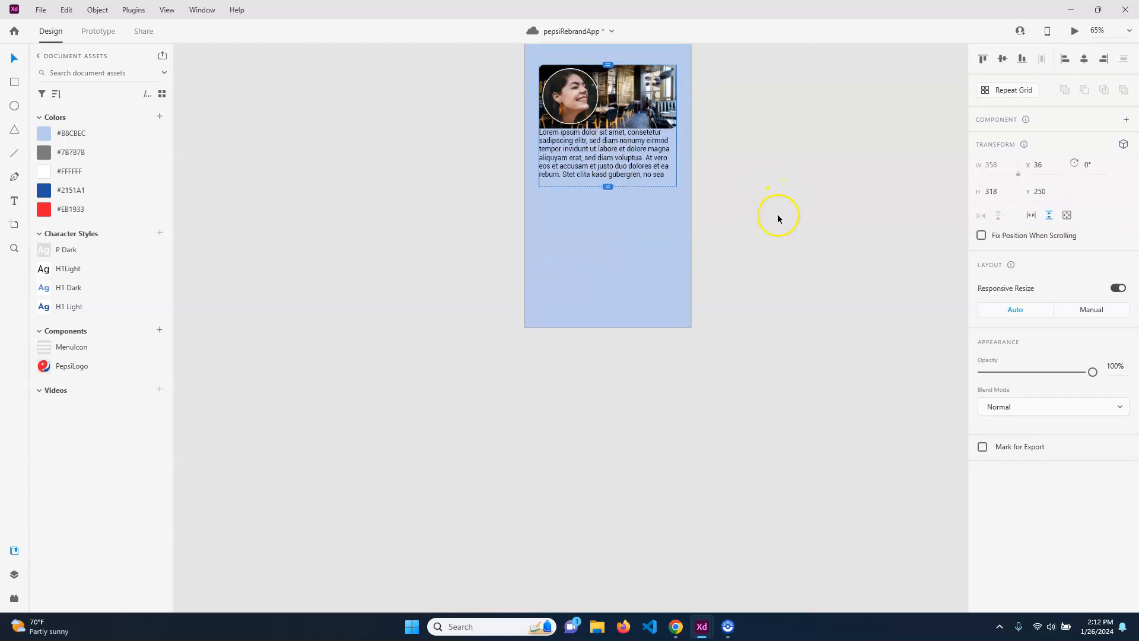
# Preview the Home screen, scroll the cards inside the scroll group, and close the preview
pyautogui.hotkey('ctrl', 'Return')
pyautogui.scroll(-5, 219, 287)
pyautogui.scroll(-6, 218, 286)
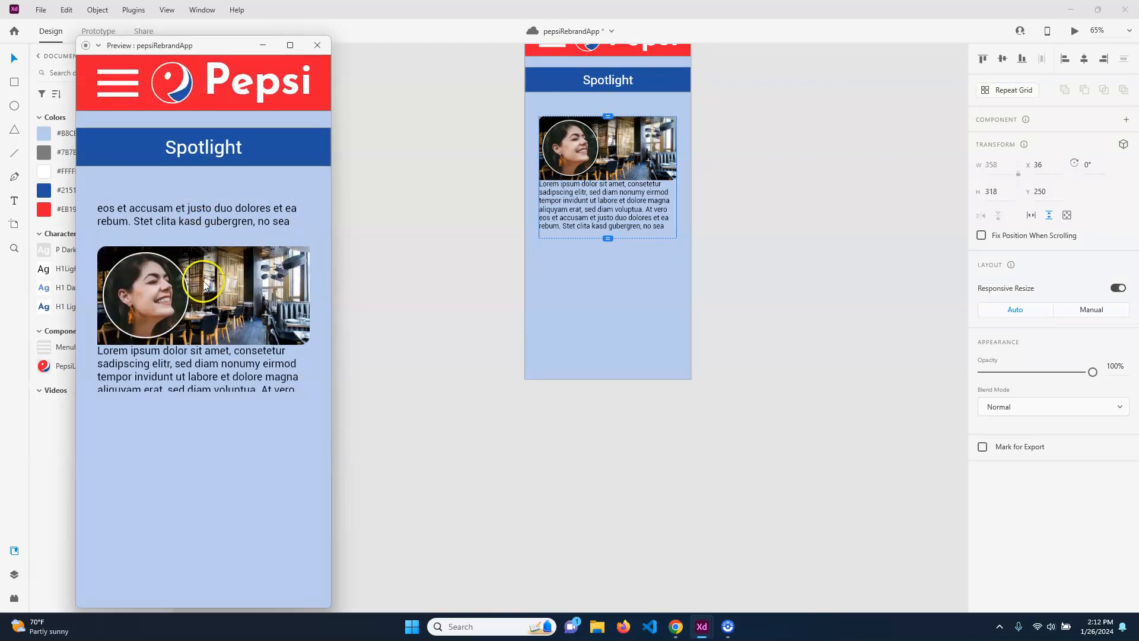
pyautogui.click(318, 45)
# Extend the scroll group's viewport to the artboard's lower edge at a height of 682, and test its scrolling in the preview
pyautogui.moveTo(611, 239); pyautogui.dragTo(620, 378)
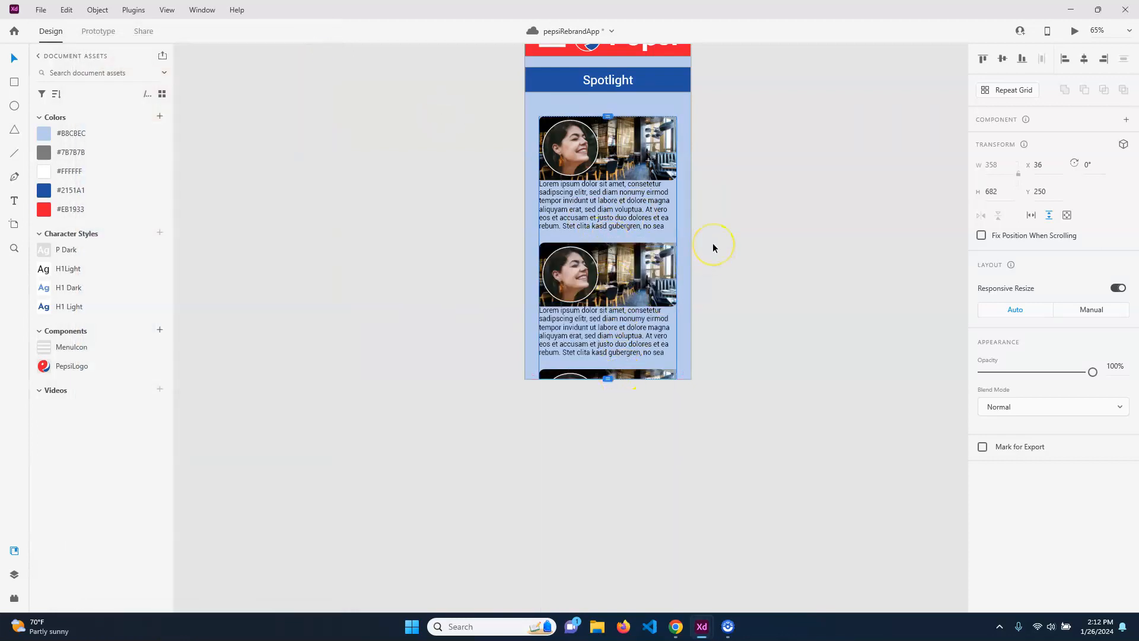
pyautogui.hotkey('ctrl', 'Return')
pyautogui.scroll(-3, 236, 308)
pyautogui.scroll(-2, 236, 307)
pyautogui.scroll(2, 223, 301)
pyautogui.scroll(-2, 233, 300)
pyautogui.scroll(-2, 215, 308)
pyautogui.scroll(3, 230, 290)
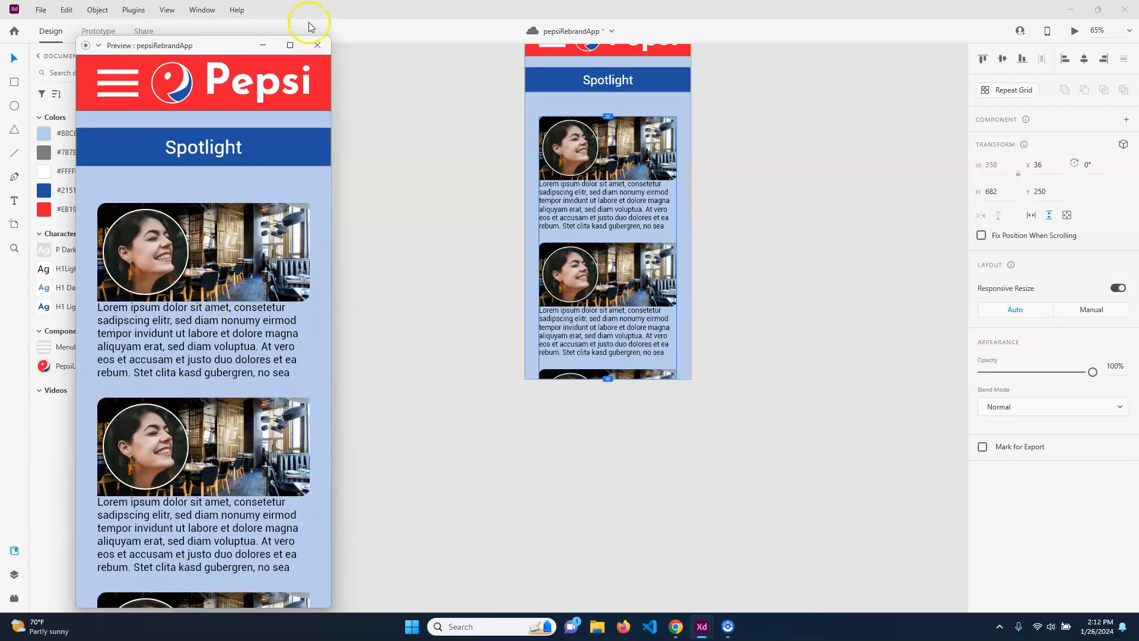
pyautogui.click(318, 45)
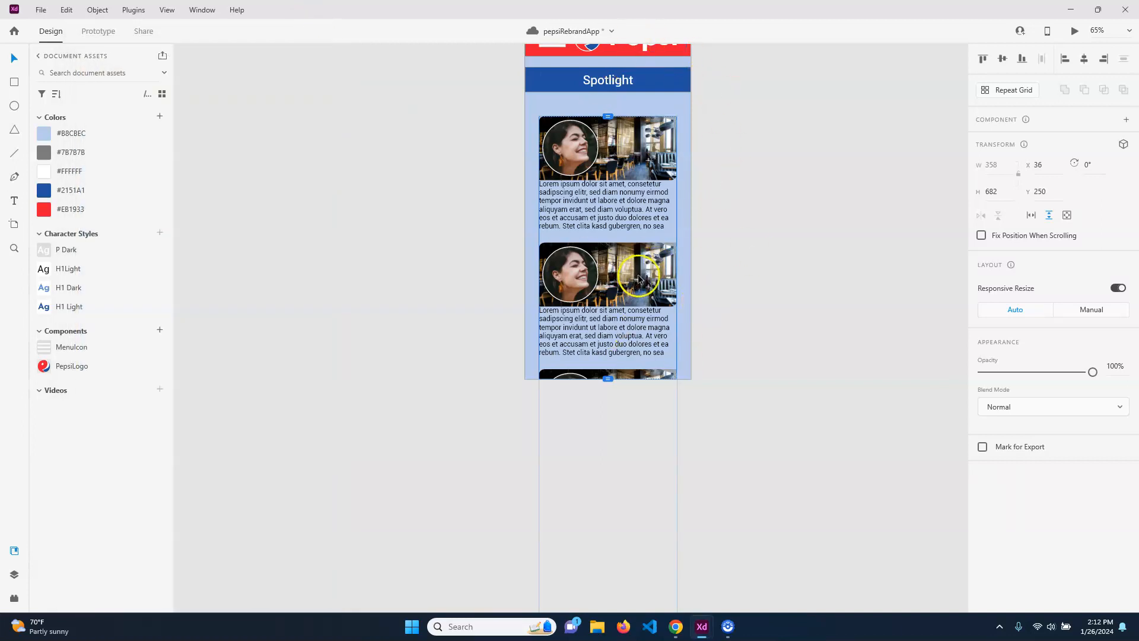
# Select the second Spotlight card's background photo inside the scroll group and bring up the Unsplash Random Image plugin
pyautogui.doubleClick(630, 140)
pyautogui.doubleClick(656, 162)
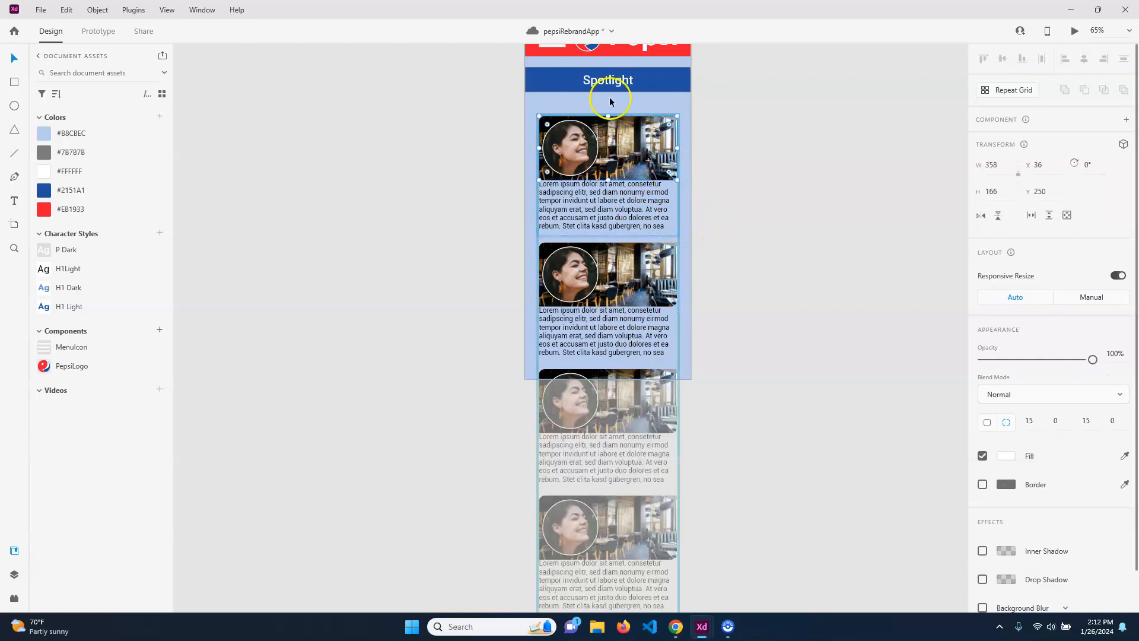
pyautogui.click(632, 294)
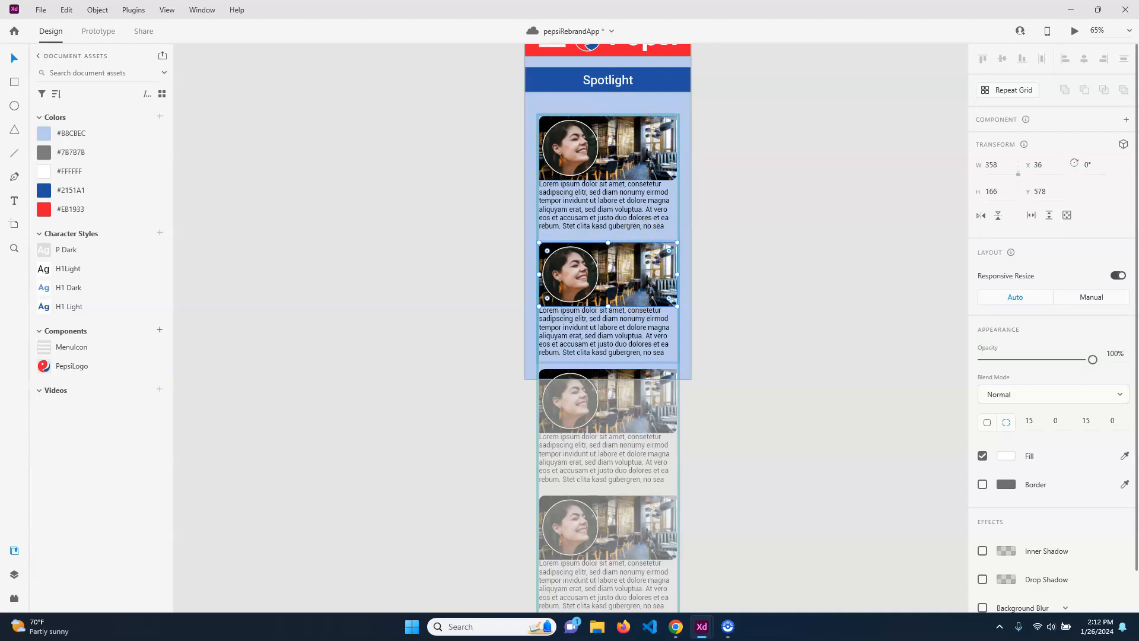
pyautogui.click(14, 598)
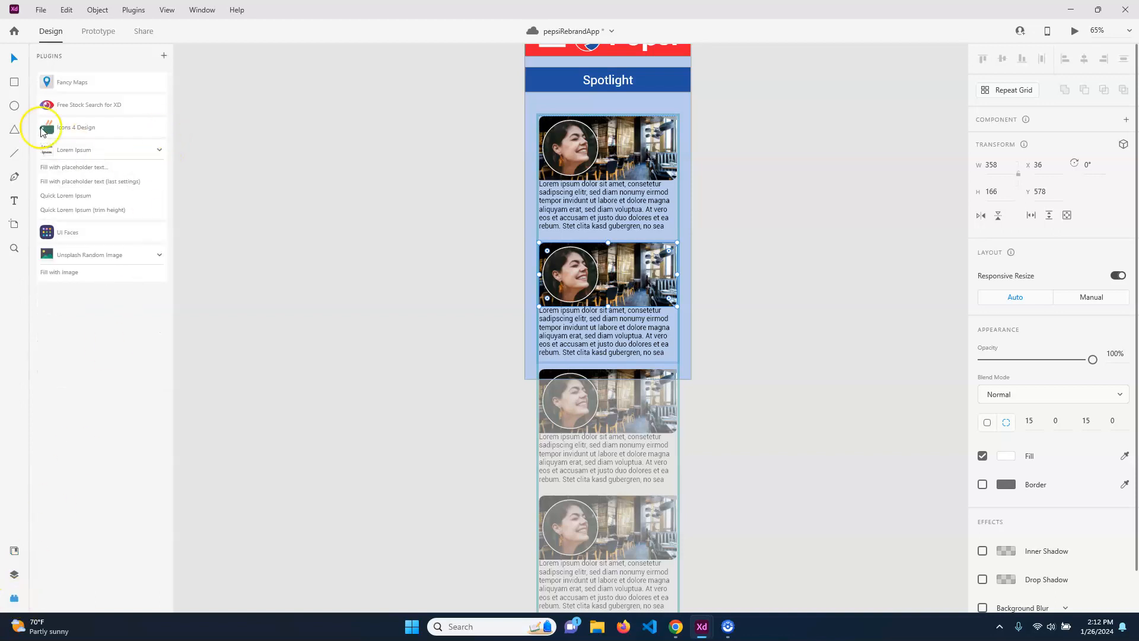
pyautogui.click(109, 105)
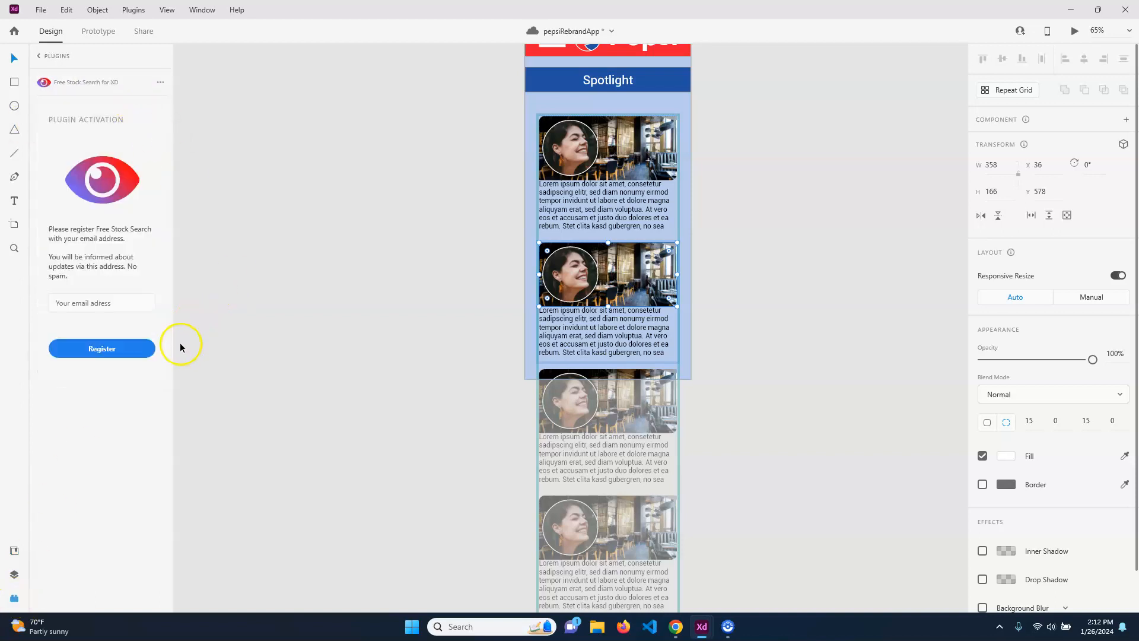
pyautogui.click(46, 56)
pyautogui.click(91, 258)
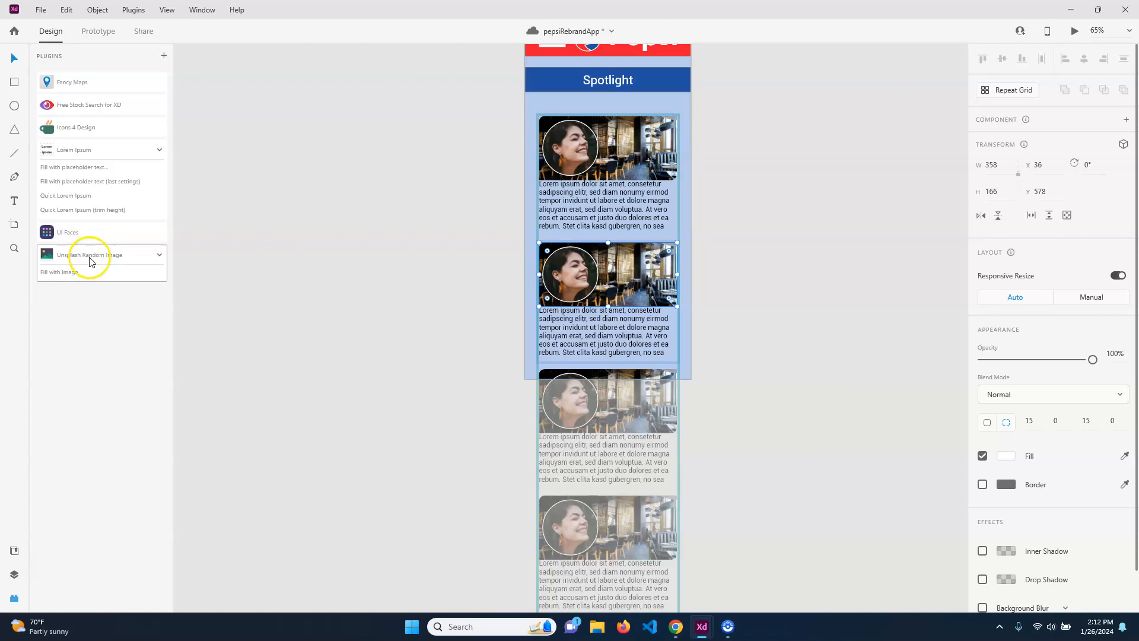
# Try filling the second card's photo with a random Unsplash image titled restaurant, filtered to the Landscape type
pyautogui.click(60, 273)
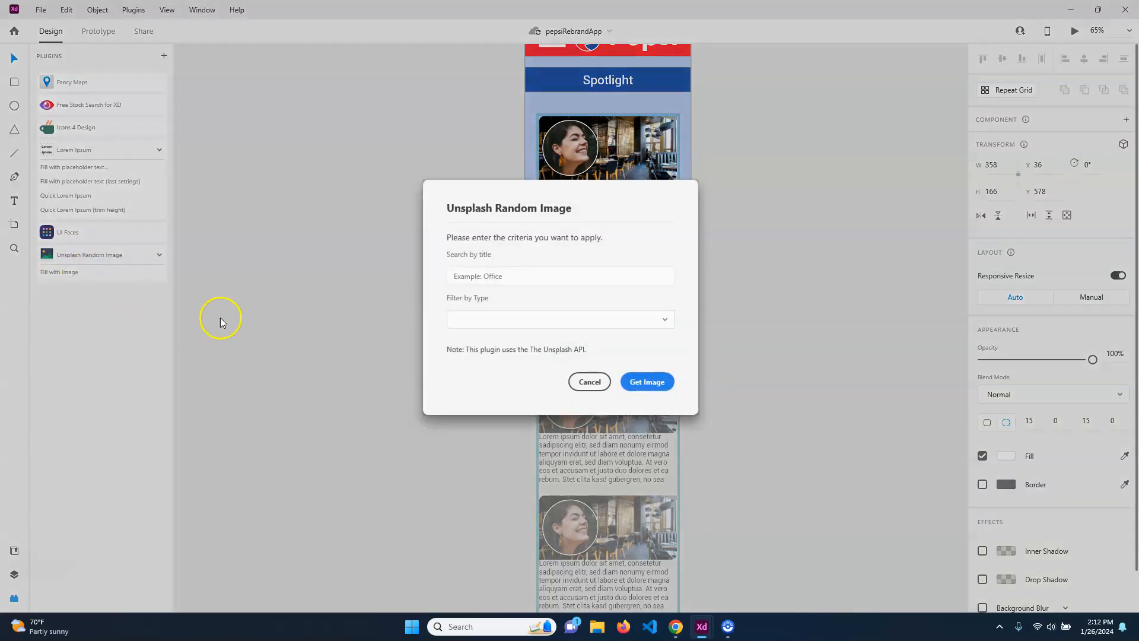
pyautogui.click(492, 318)
pyautogui.click(513, 319)
pyautogui.click(522, 273)
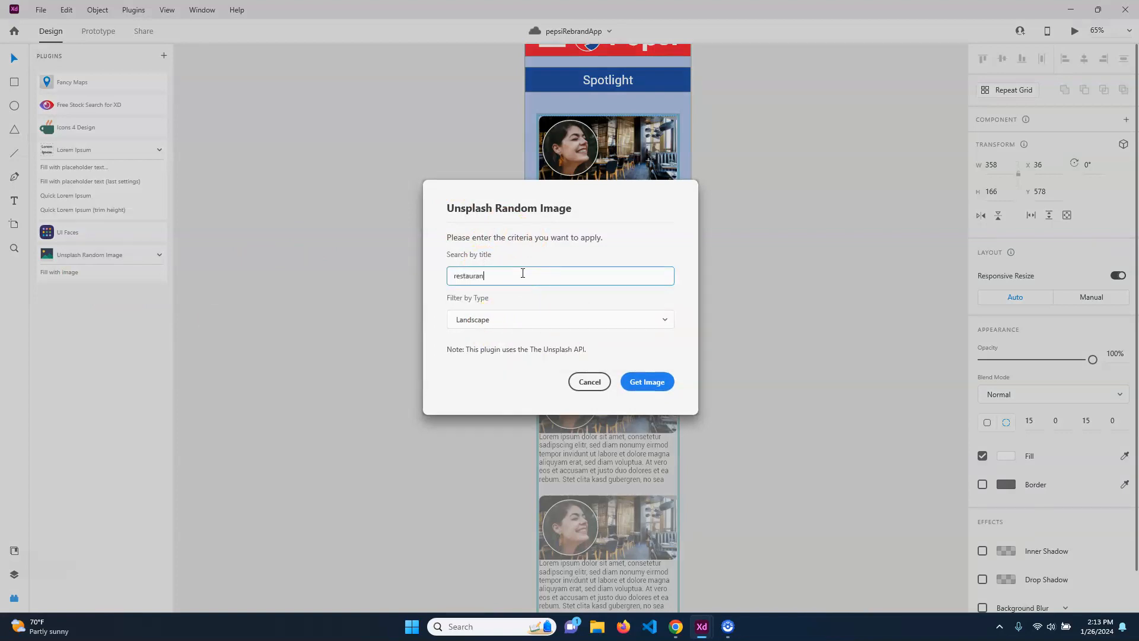
pyautogui.click(663, 380)
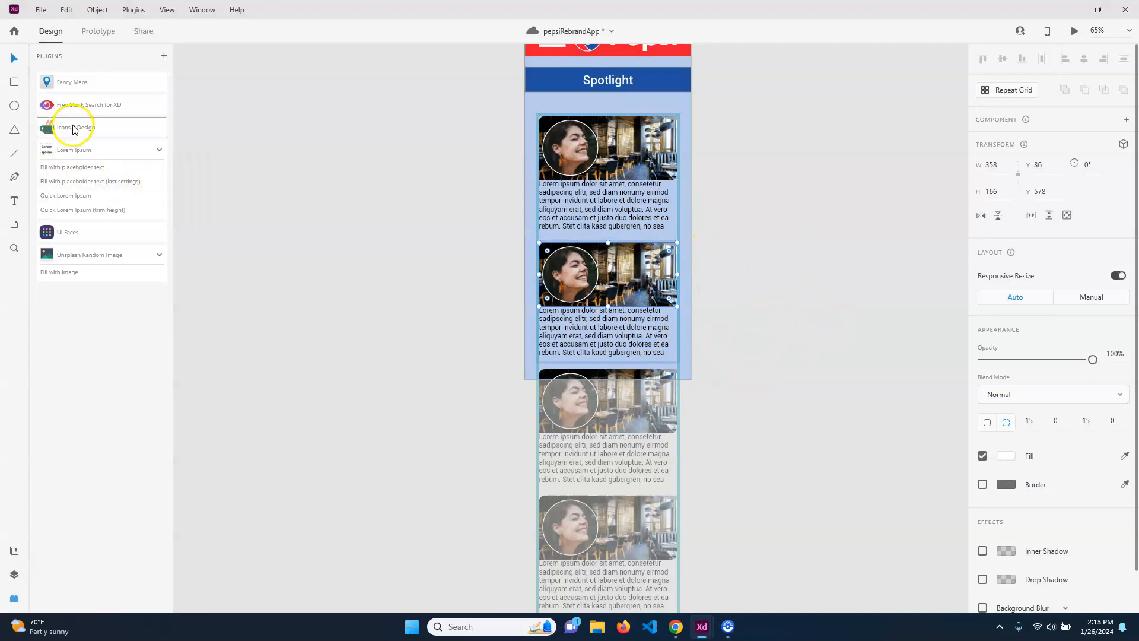
# Fill the second card's background photo with a random Unsplash image using the search title park
pyautogui.click(59, 272)
pyautogui.click(518, 274)
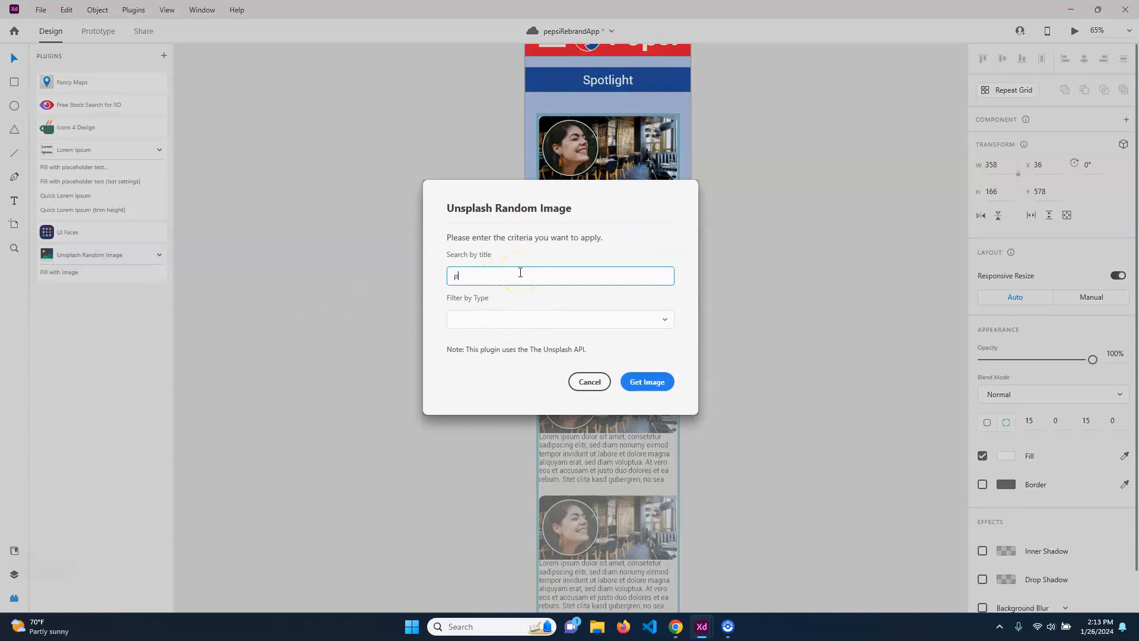
pyautogui.write('park')
pyautogui.click(649, 386)
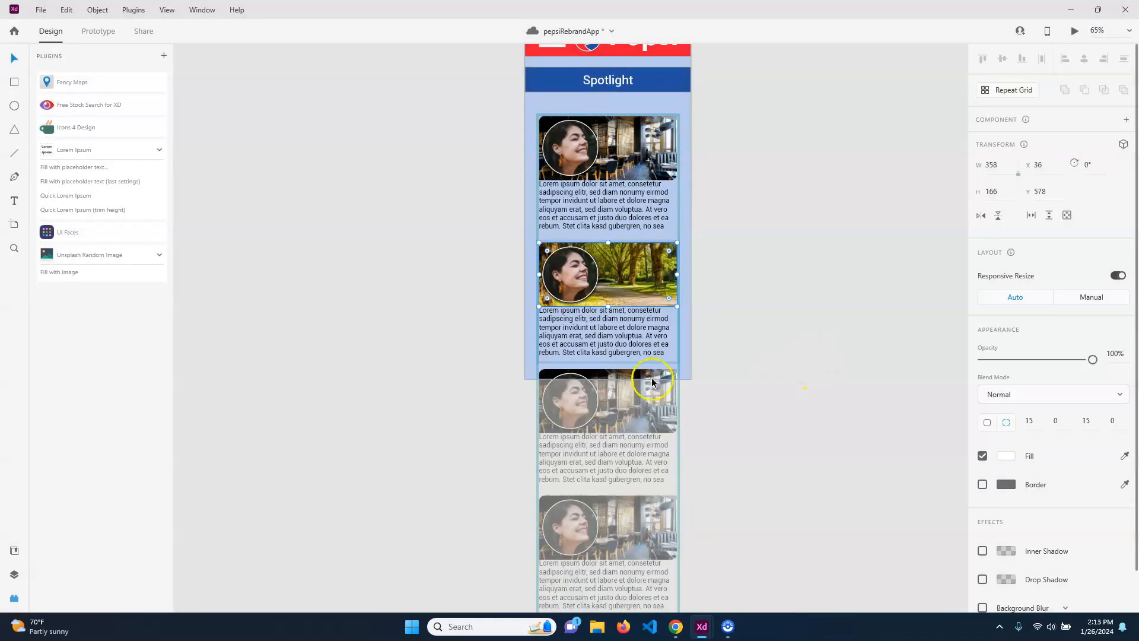
# Fill the third card's background photo with a different random Unsplash image of the Landscape type
pyautogui.click(621, 425)
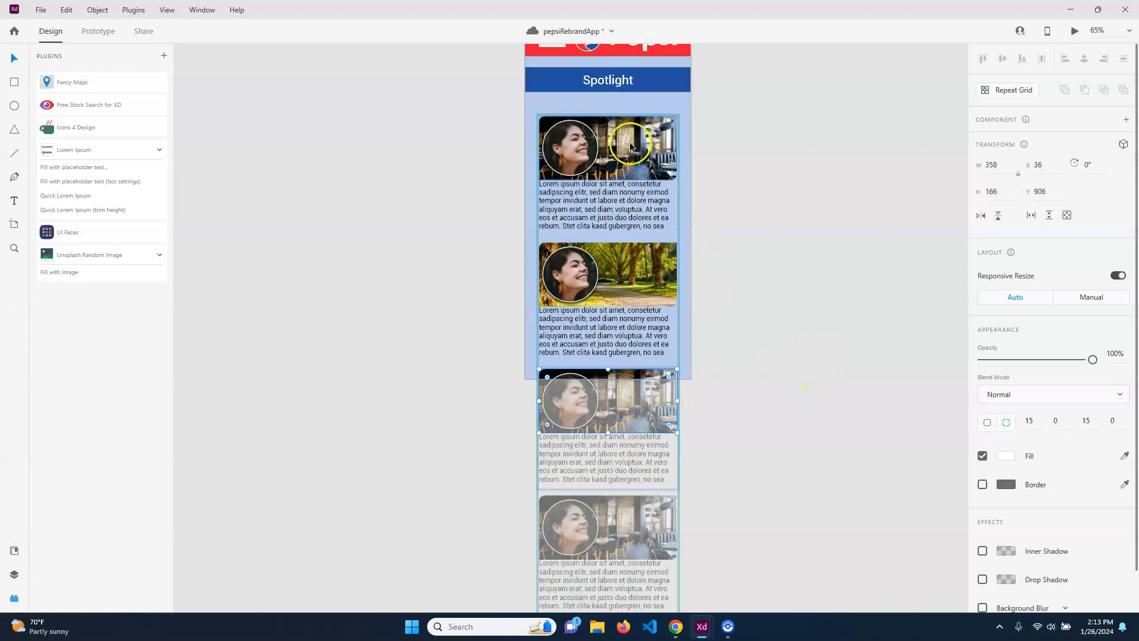
pyautogui.click(89, 270)
pyautogui.click(488, 317)
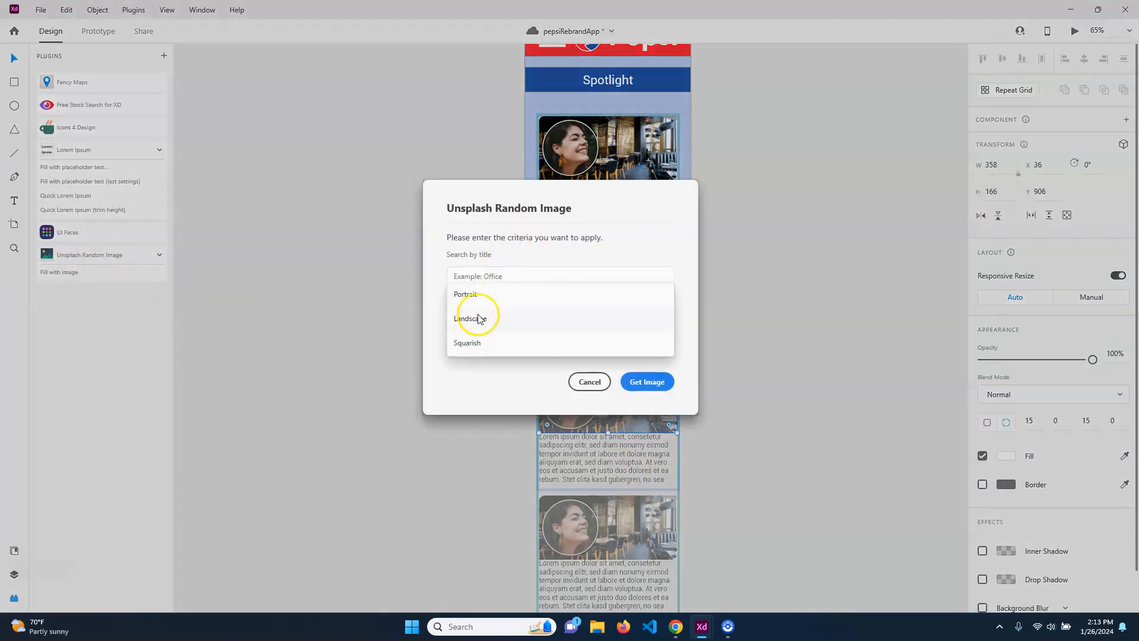
pyautogui.click(478, 317)
pyautogui.click(511, 273)
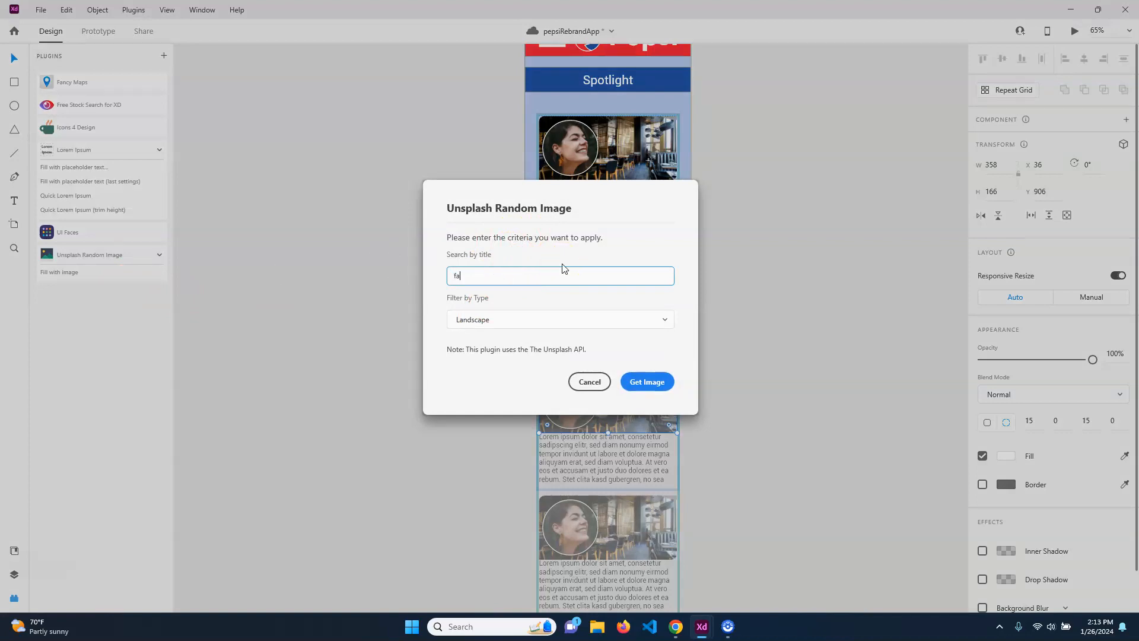
pyautogui.click(646, 381)
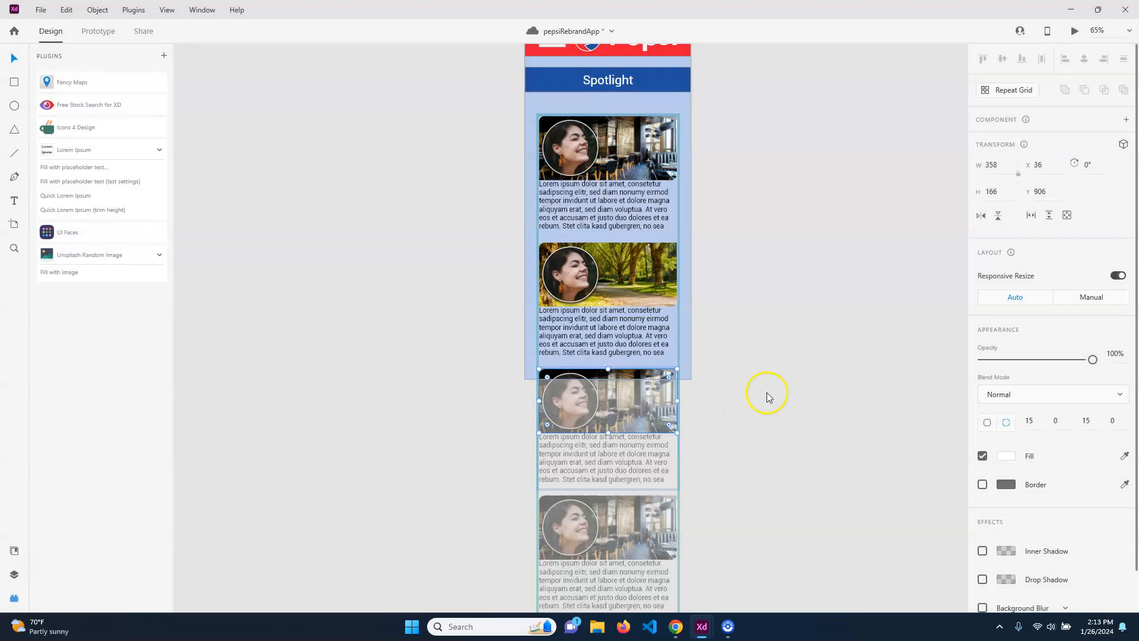
# Fill the fourth card's background photo with a random Unsplash image using the search title park
pyautogui.scroll(-3, 739, 377)
pyautogui.click(650, 408)
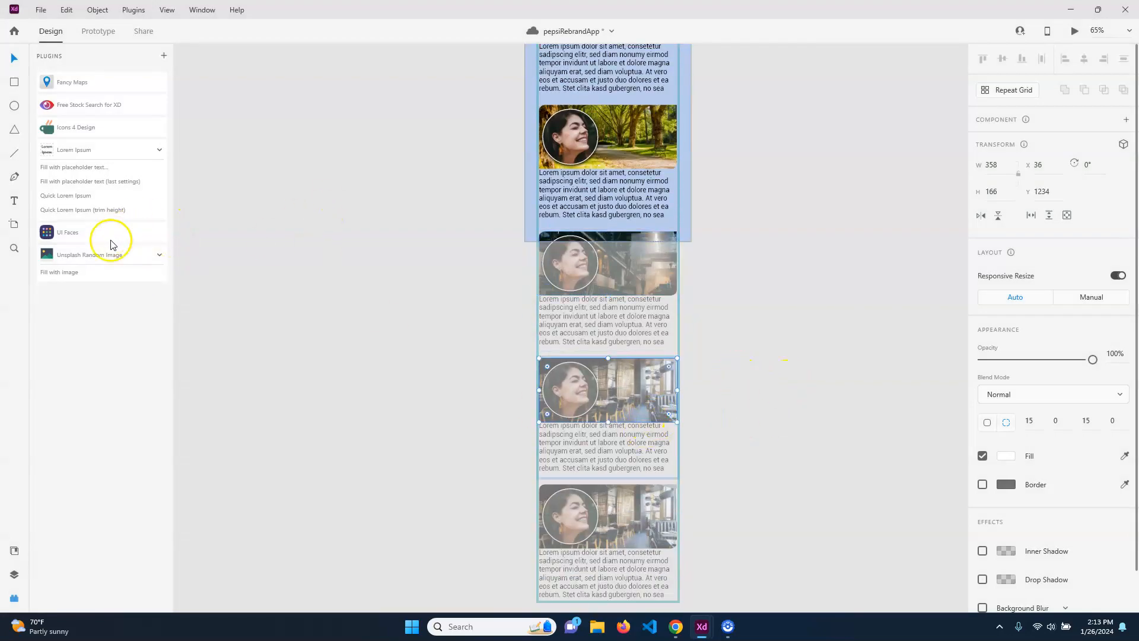
pyautogui.click(72, 273)
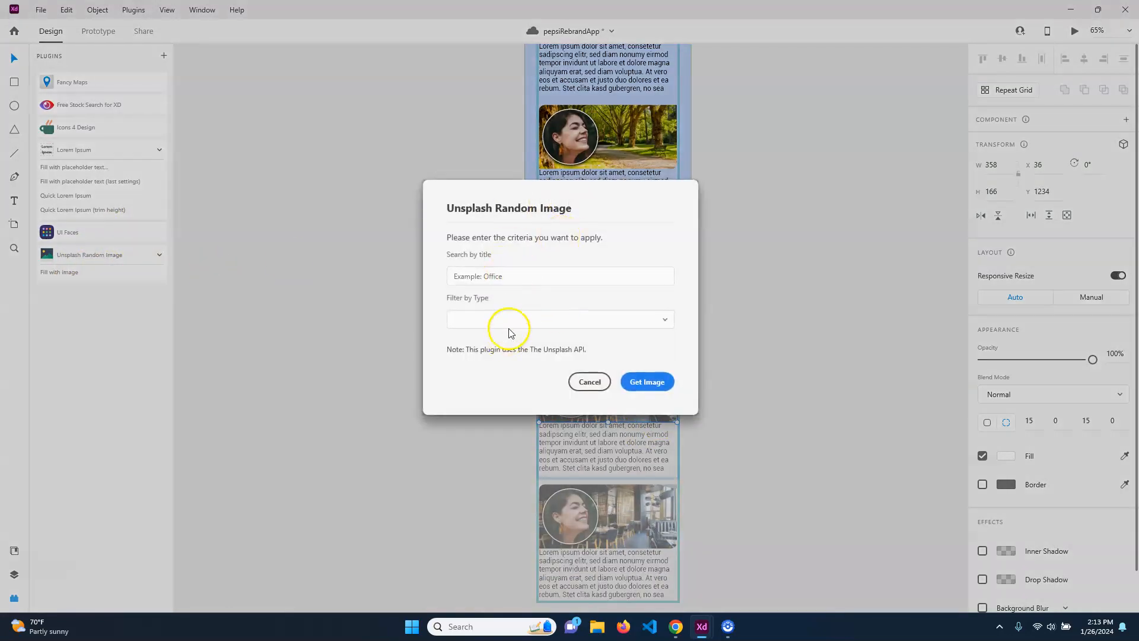
pyautogui.click(516, 320)
pyautogui.click(483, 270)
pyautogui.click(531, 276)
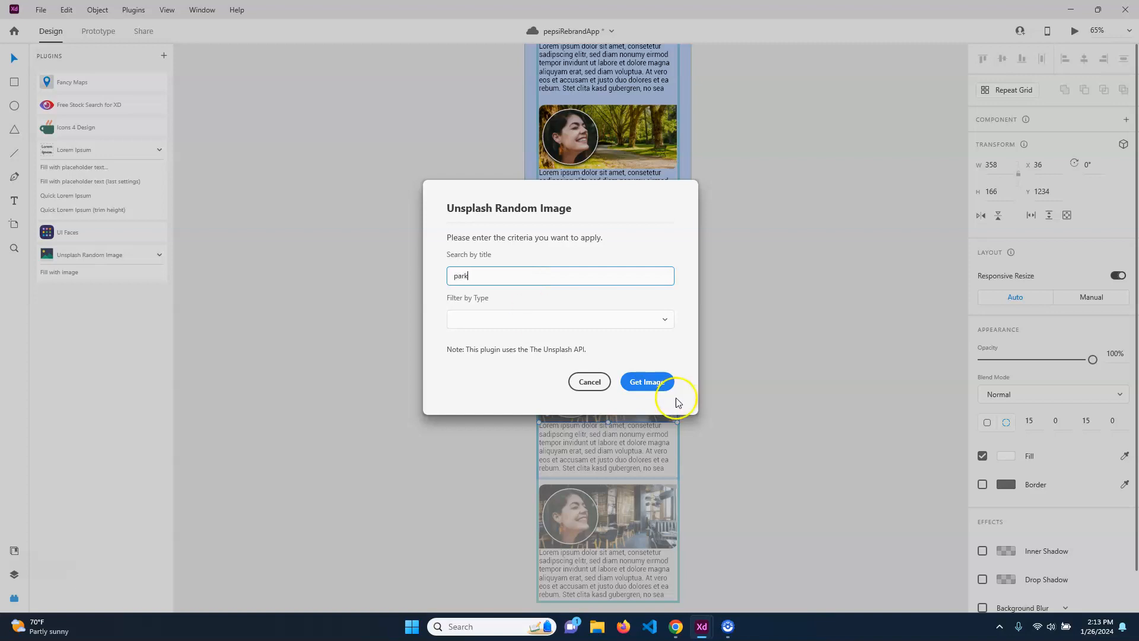
pyautogui.click(660, 386)
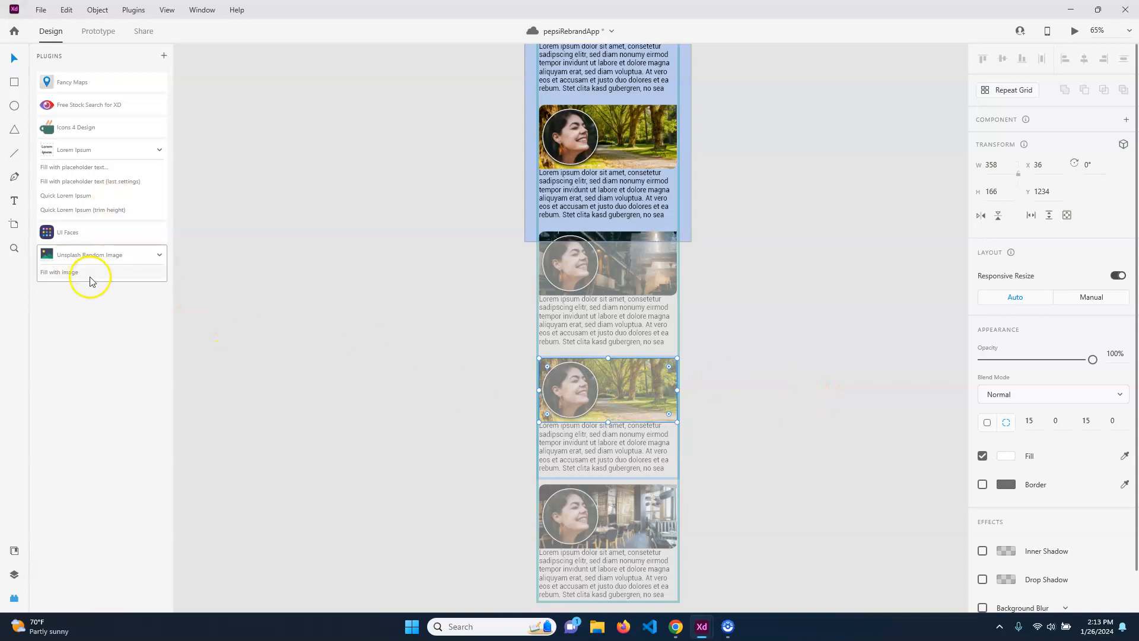
# Replace the fourth card's background photo with a random Unsplash image of a highway
pyautogui.click(70, 273)
pyautogui.click(540, 276)
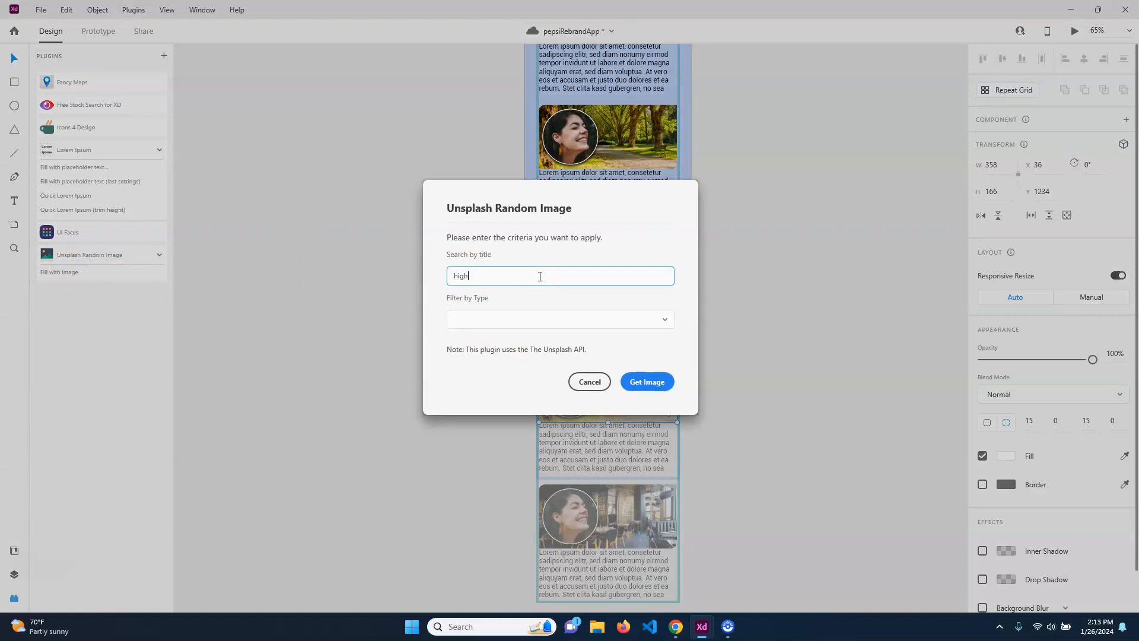
pyautogui.click(653, 382)
# Fill the fifth card's background photo with a random Unsplash image of a clothing boutique
pyautogui.scroll(-2, 793, 407)
pyautogui.click(610, 448)
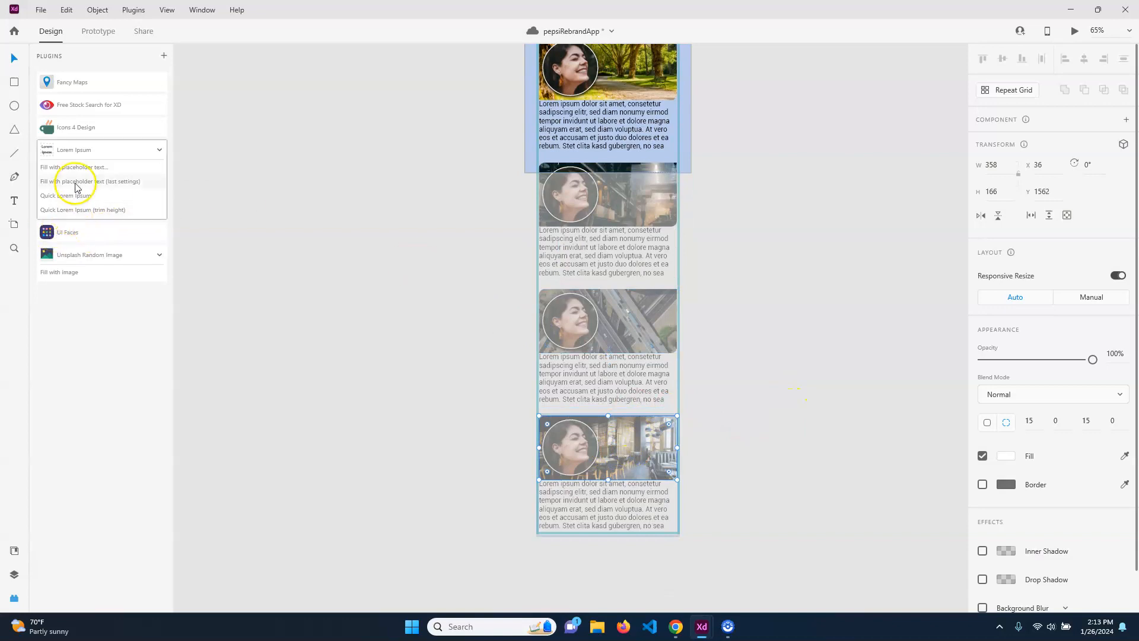
pyautogui.click(64, 273)
pyautogui.click(550, 272)
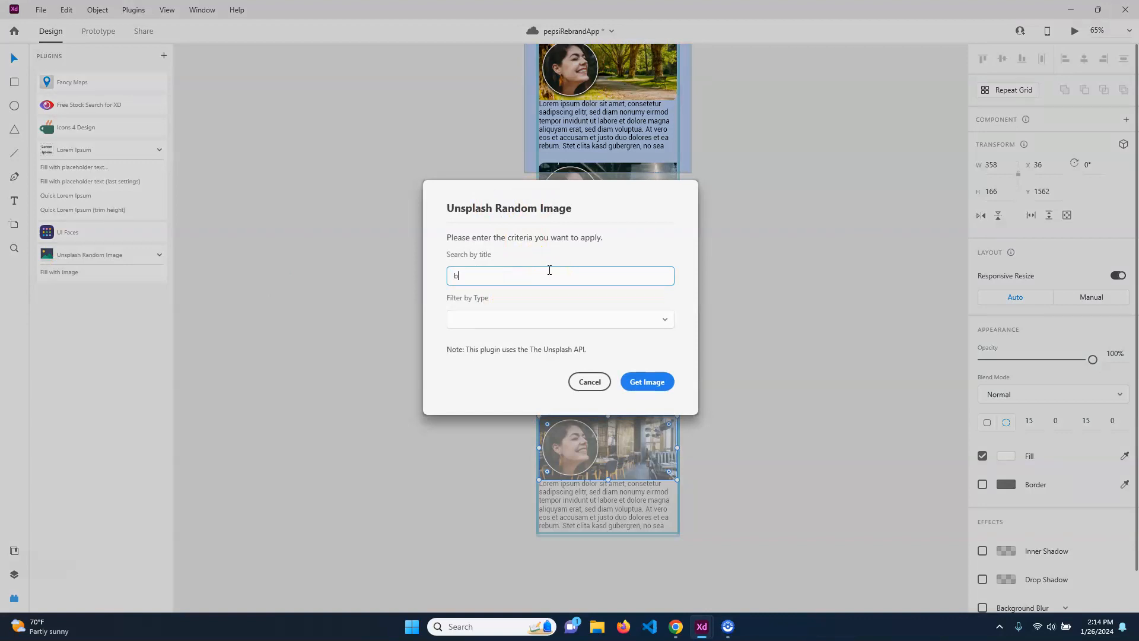
pyautogui.click(651, 384)
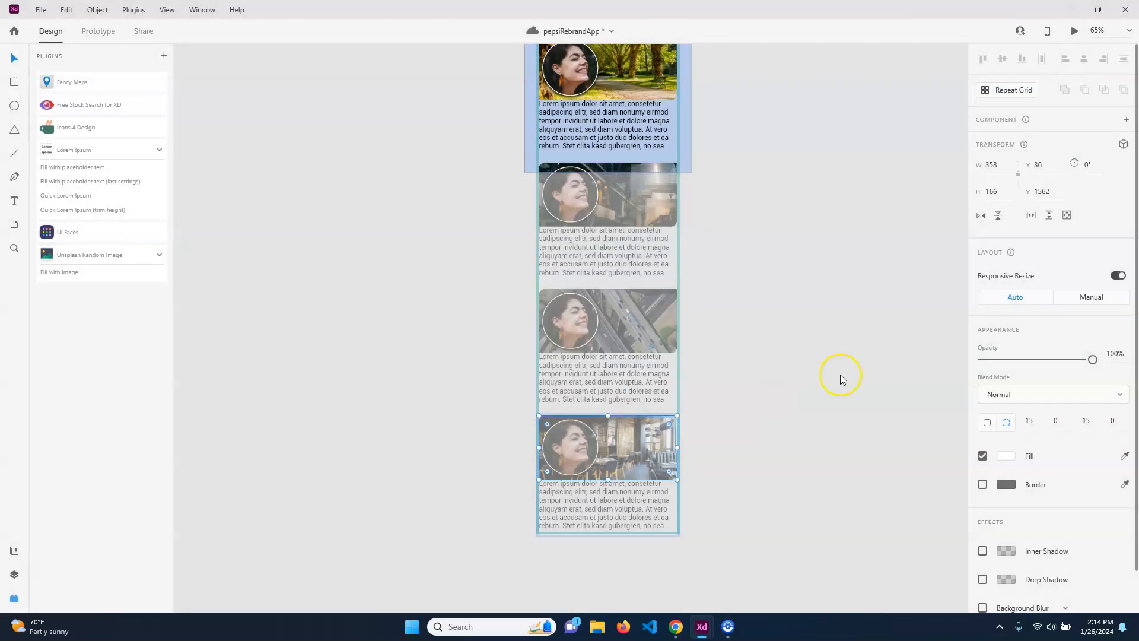
pyautogui.scroll(5, 707, 350)
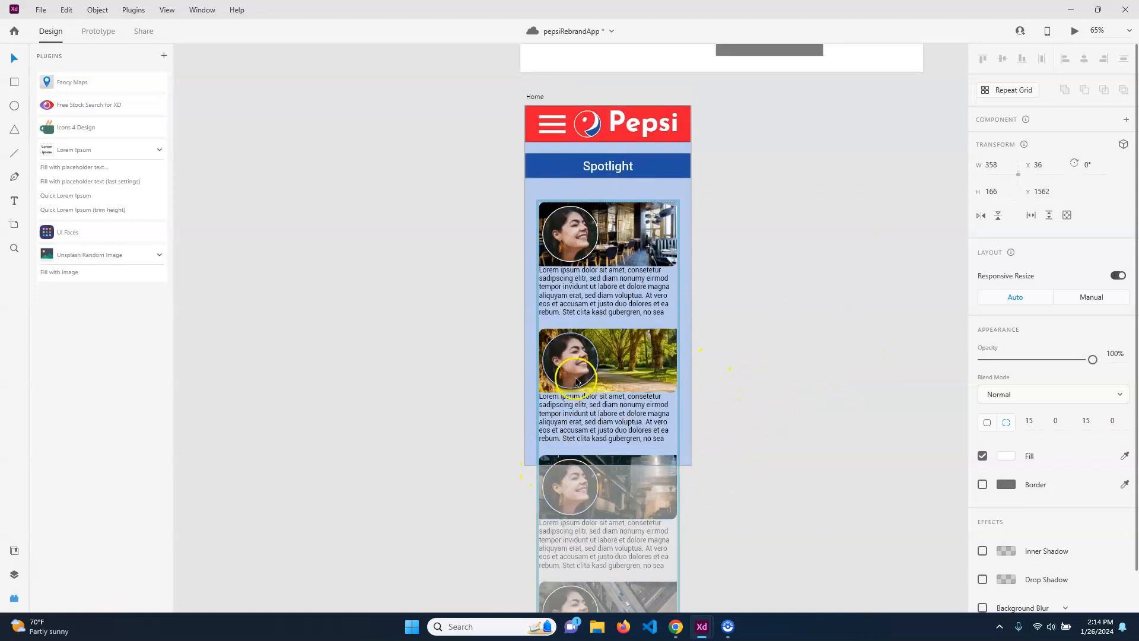
pyautogui.doubleClick(578, 227)
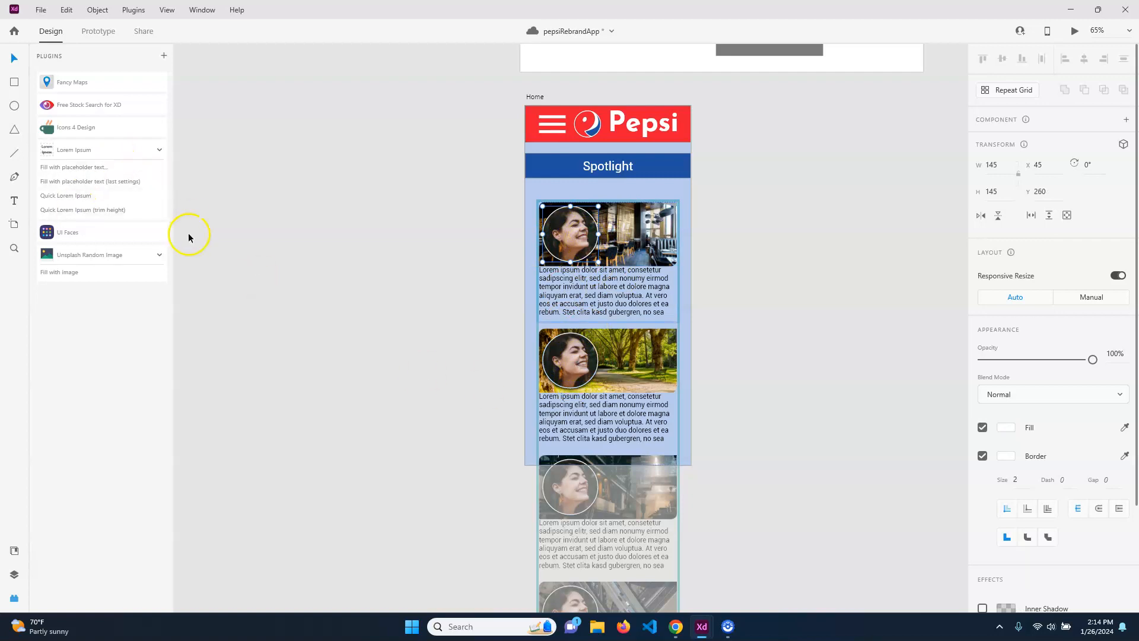
pyautogui.click(621, 233)
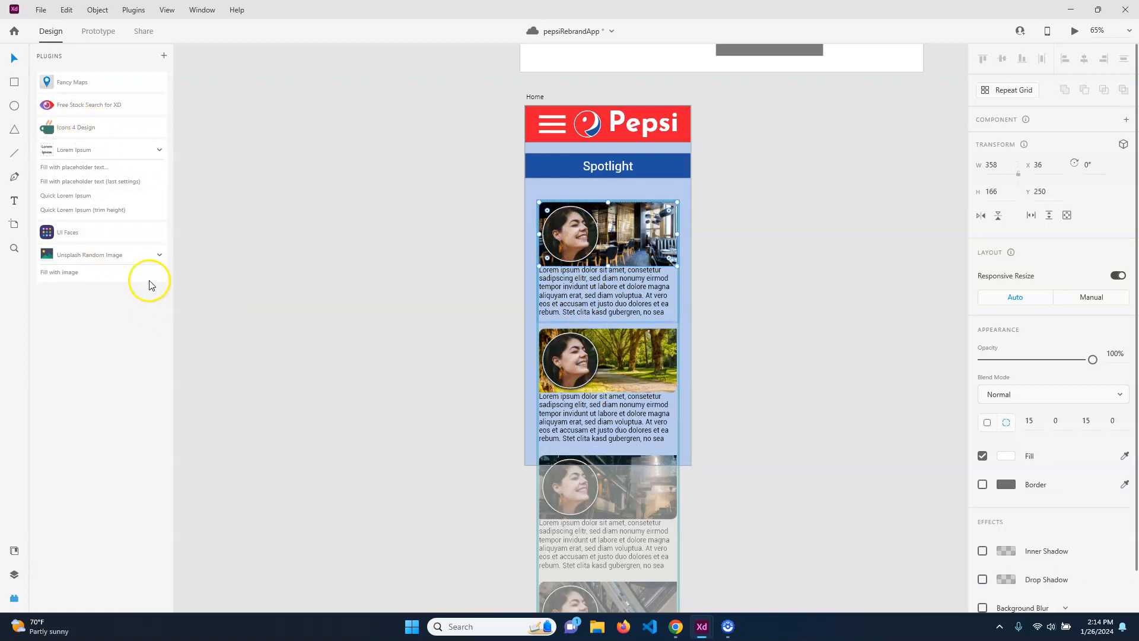
pyautogui.click(114, 269)
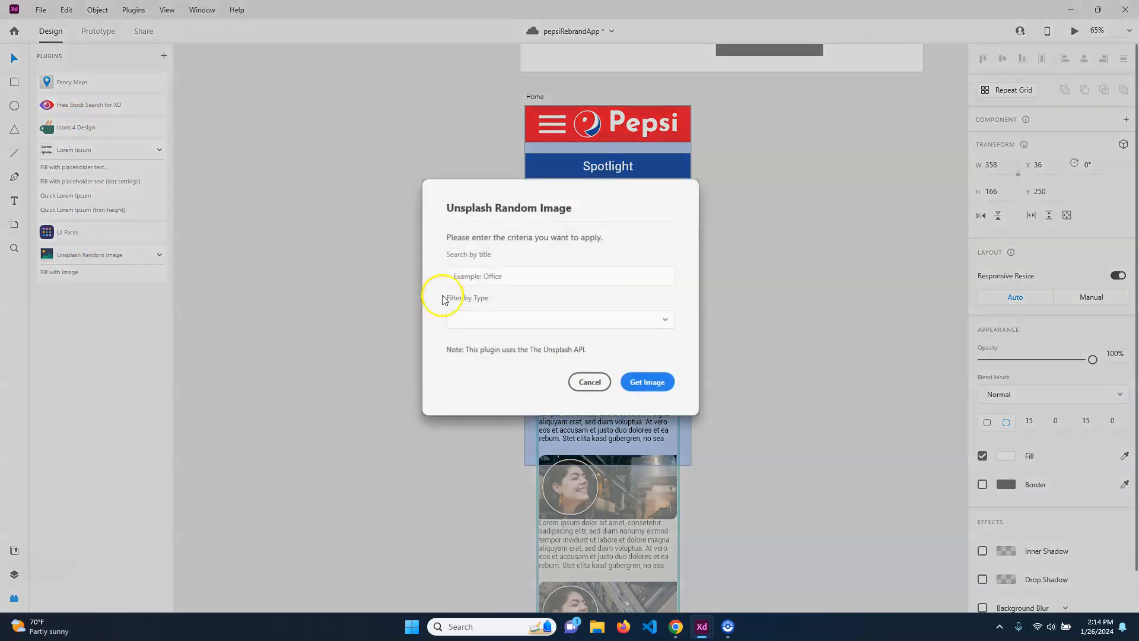
pyautogui.click(575, 382)
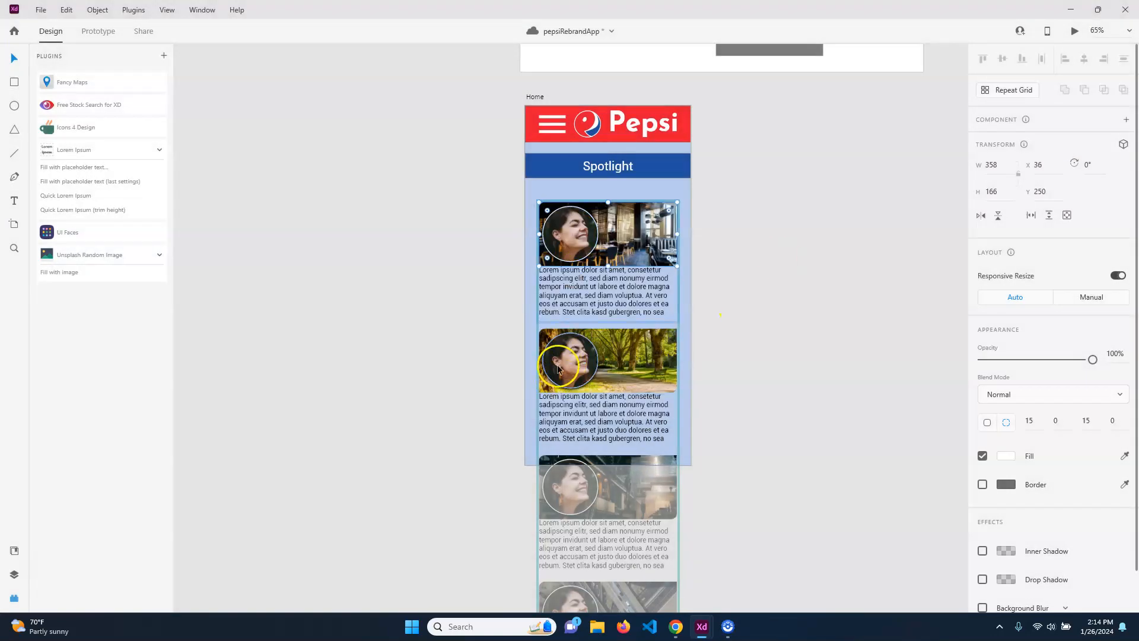
# Fill the portrait circles of all five cards with randomly chosen UI Faces photos, using Unsplash.com as the source
pyautogui.click(89, 232)
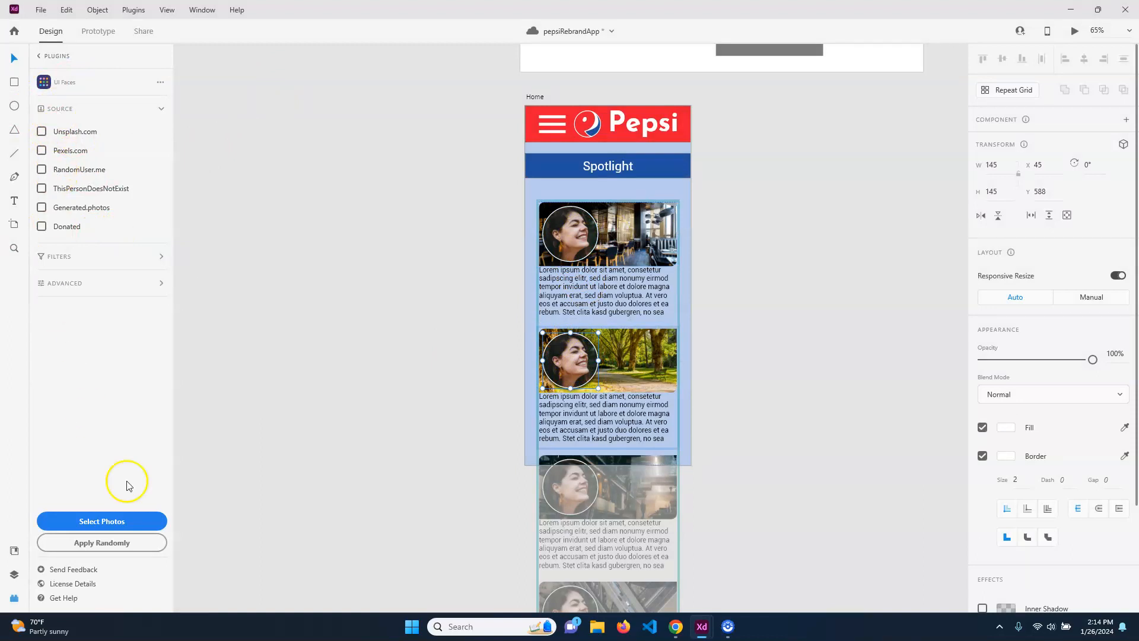
pyautogui.click(42, 132)
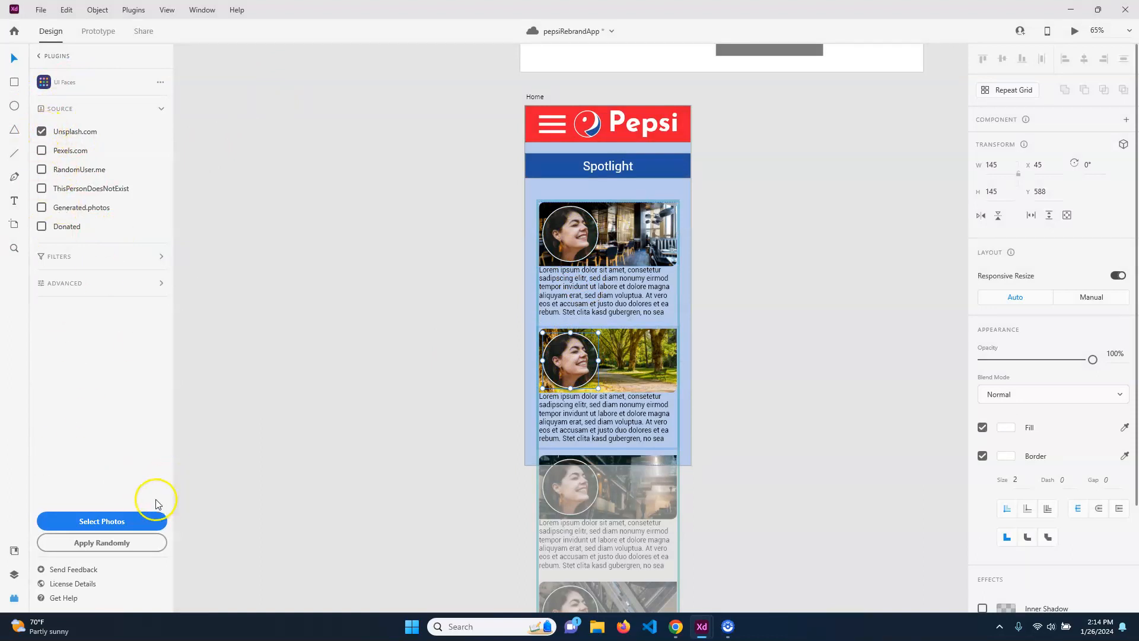
pyautogui.click(117, 520)
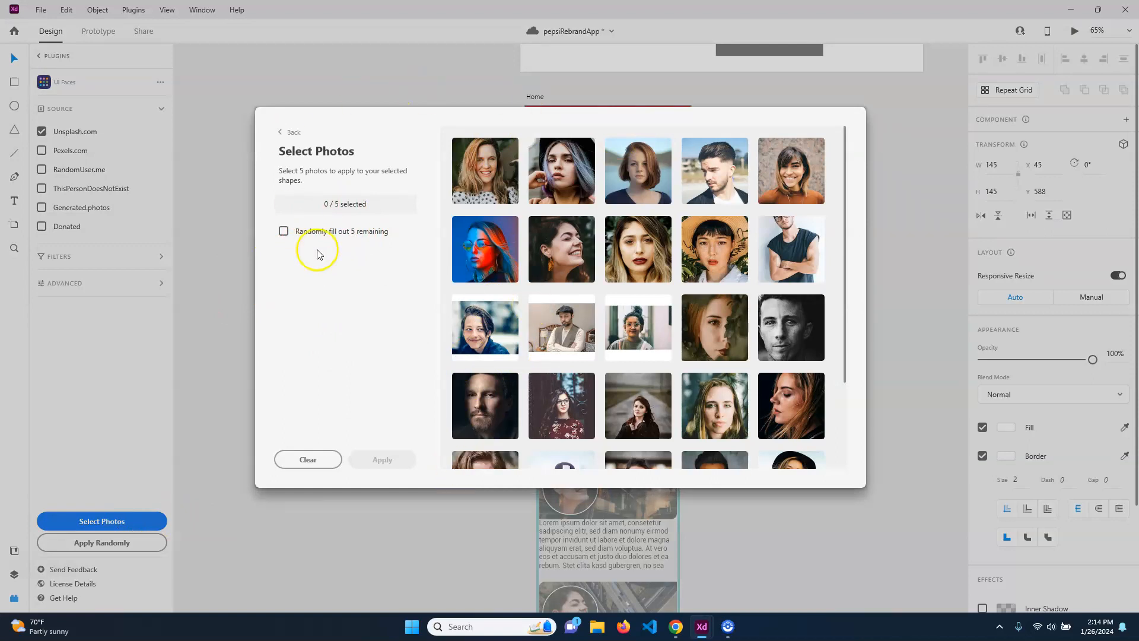
pyautogui.click(284, 231)
pyautogui.click(382, 459)
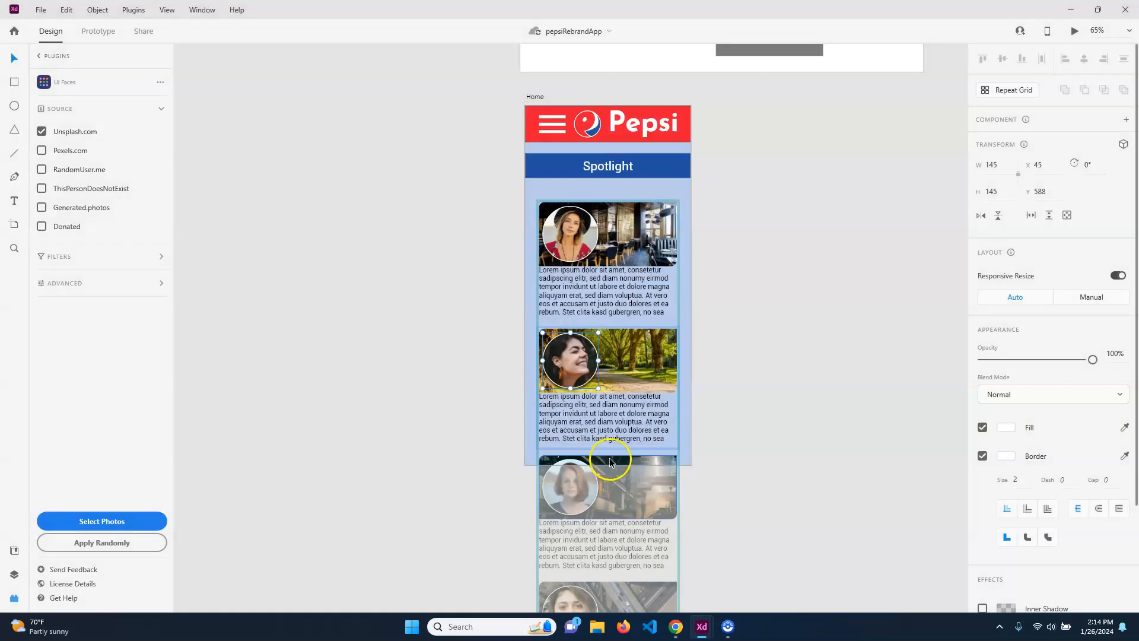
# Review the portraits and background photos of all the Spotlight cards on the Home screen
pyautogui.scroll(-2, 570, 315)
pyautogui.scroll(-8, 593, 336)
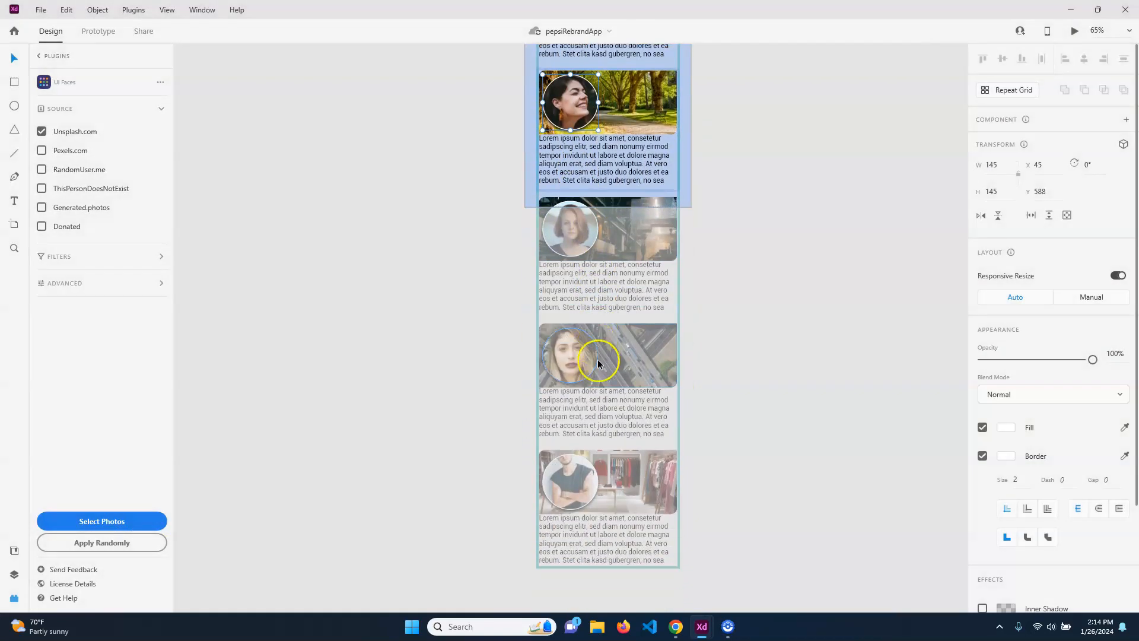
pyautogui.scroll(6, 596, 382)
pyautogui.scroll(5, 597, 383)
pyautogui.scroll(-2, 604, 509)
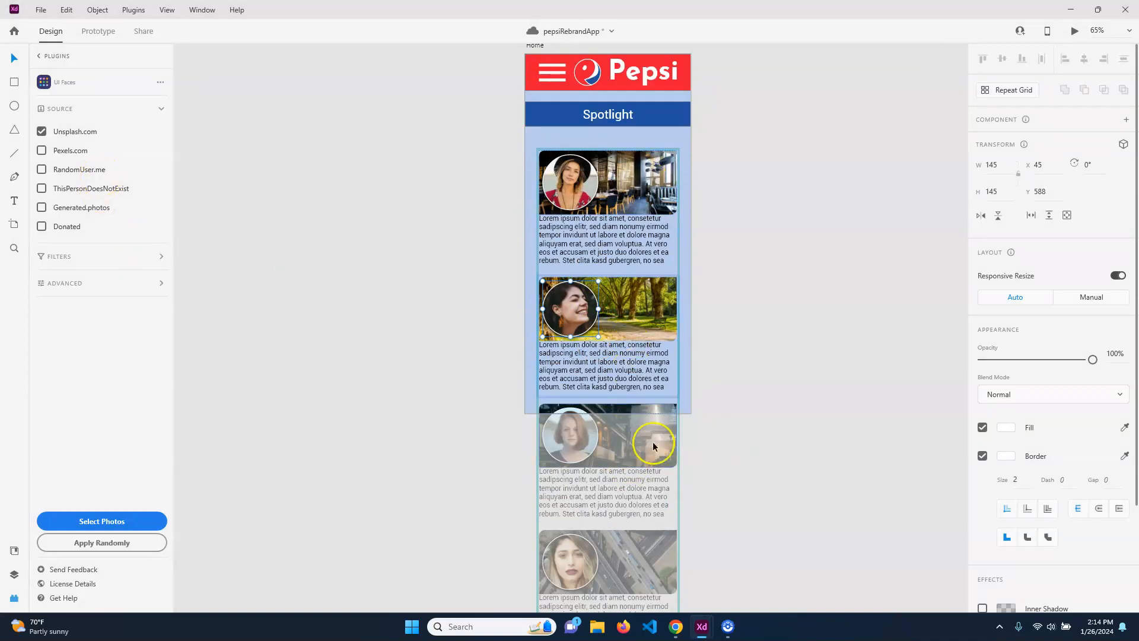
pyautogui.scroll(-5, 659, 445)
pyautogui.scroll(9, 662, 445)
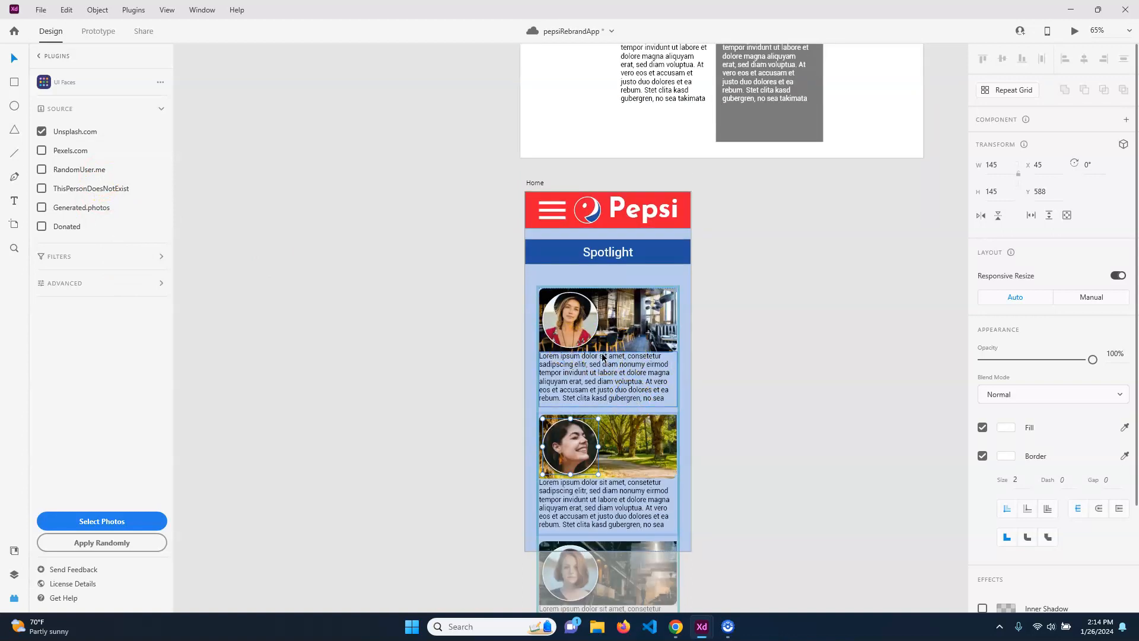
pyautogui.scroll(-7, 599, 333)
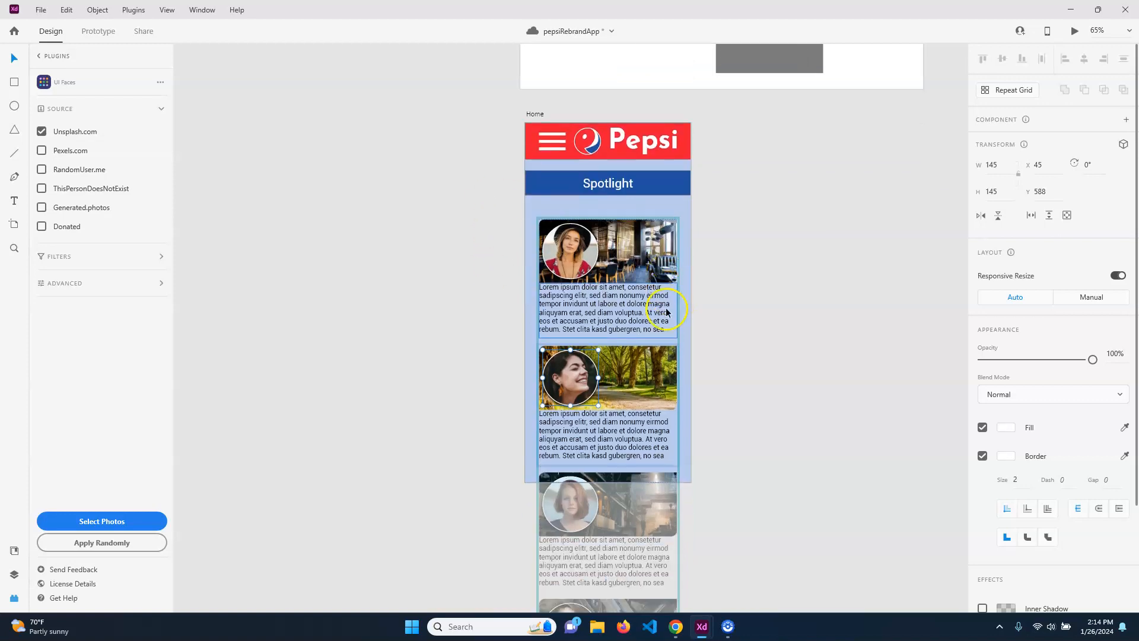
# Preview the Home screen and test the vertical scrolling through all the Spotlight cards
pyautogui.scroll(-6, 692, 457)
pyautogui.scroll(6, 693, 446)
pyautogui.scroll(8, 703, 383)
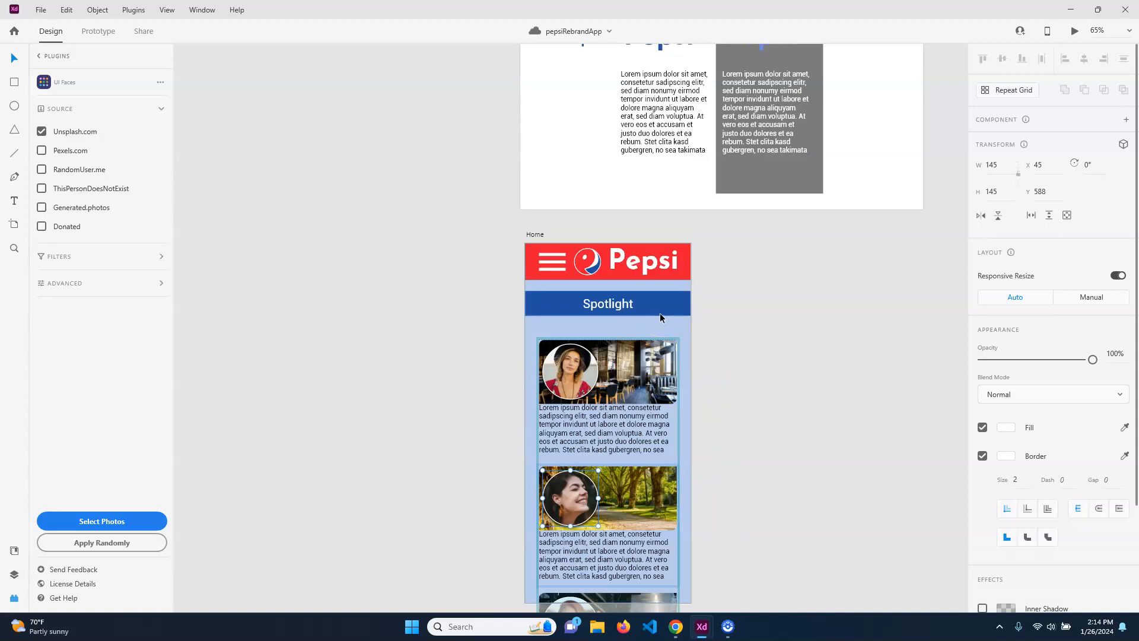
pyautogui.hotkey('ctrl', 'Return')
pyautogui.scroll(-9, 236, 320)
pyautogui.scroll(9, 231, 350)
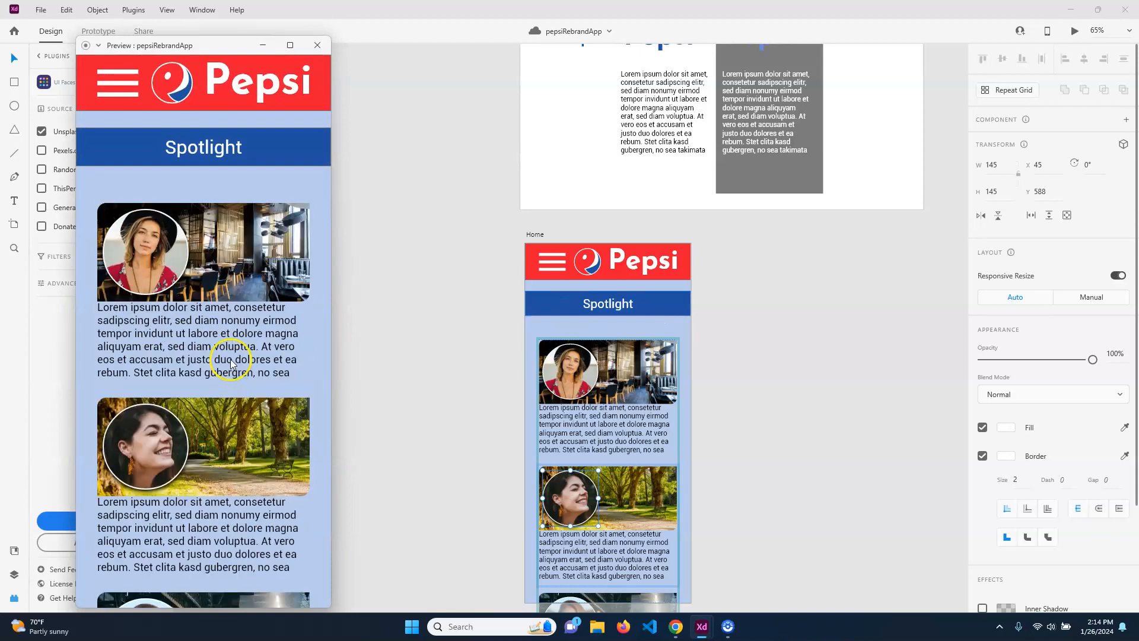
pyautogui.scroll(-5, 225, 350)
pyautogui.scroll(4, 222, 344)
pyautogui.scroll(-9, 219, 339)
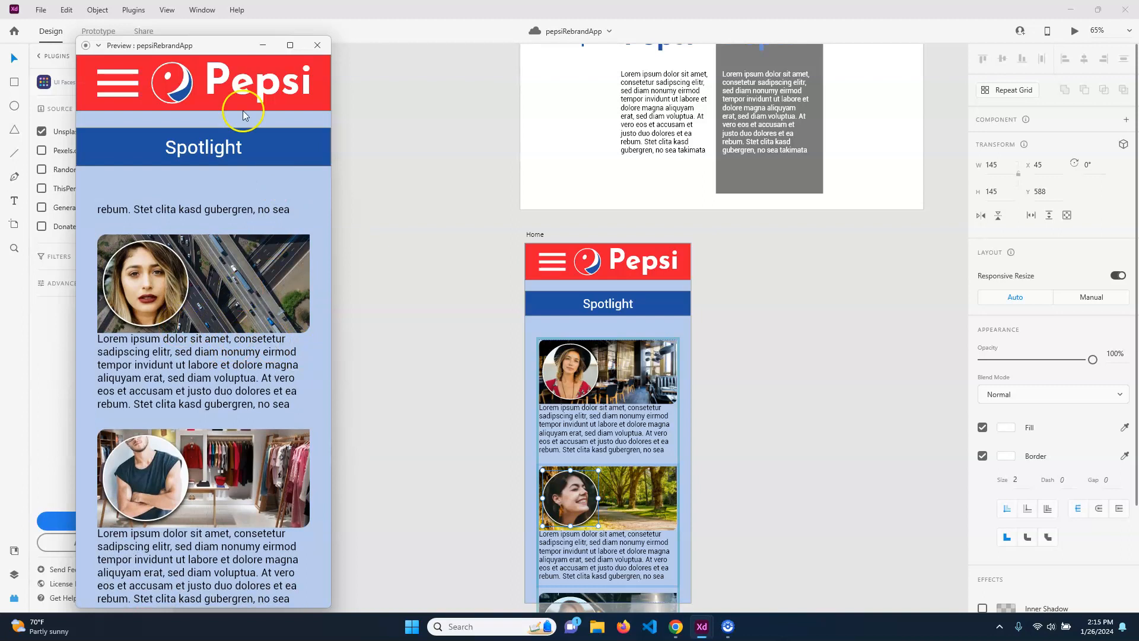
# Move the preview window next to the Home artboard and check the scrolling of the lower Spotlight cards again
pyautogui.moveTo(215, 48); pyautogui.dragTo(384, 62)
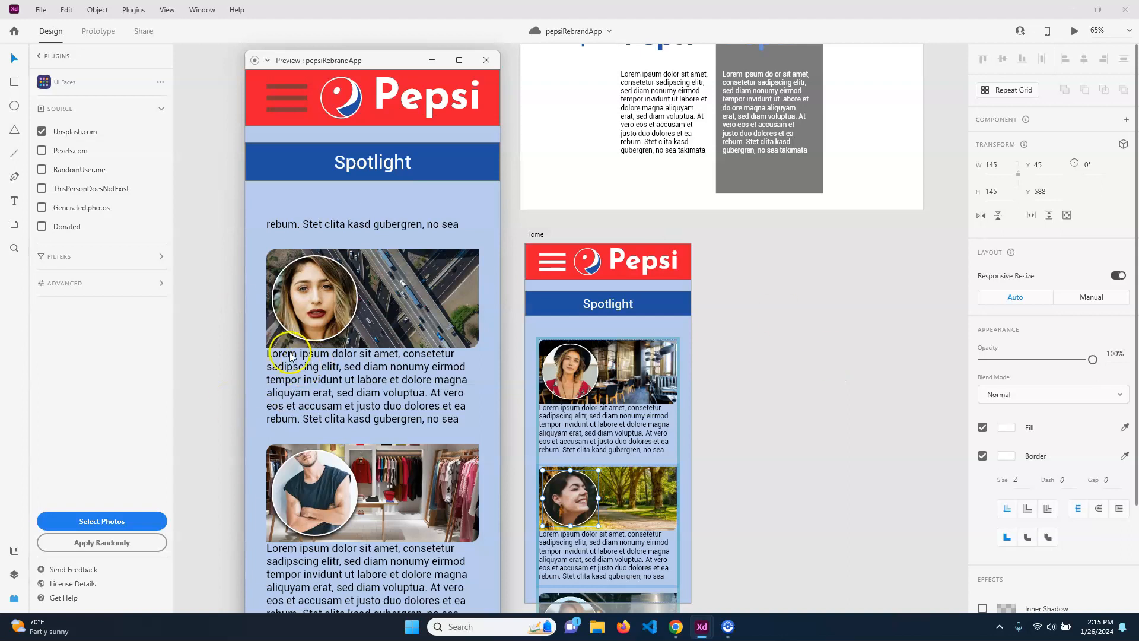
pyautogui.scroll(8, 367, 409)
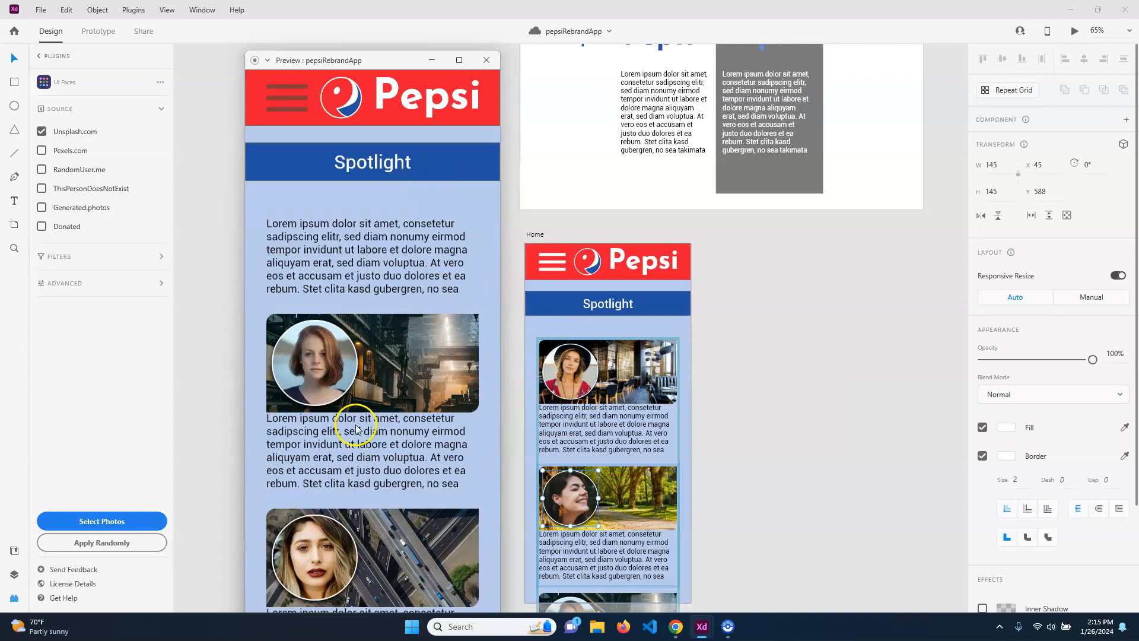
pyautogui.scroll(-8, 353, 392)
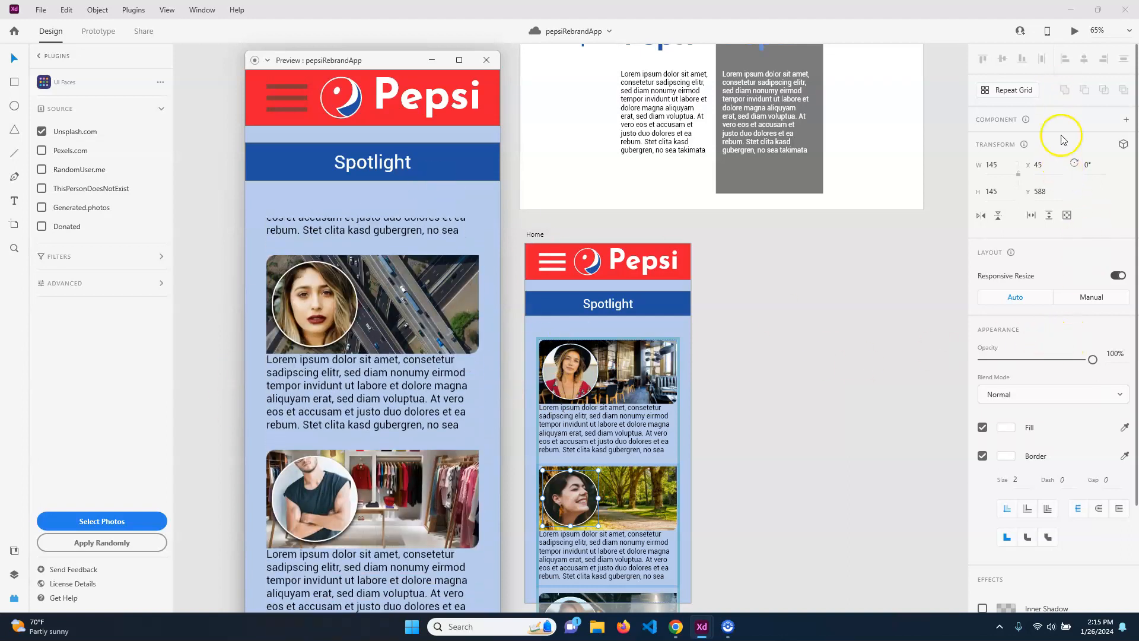